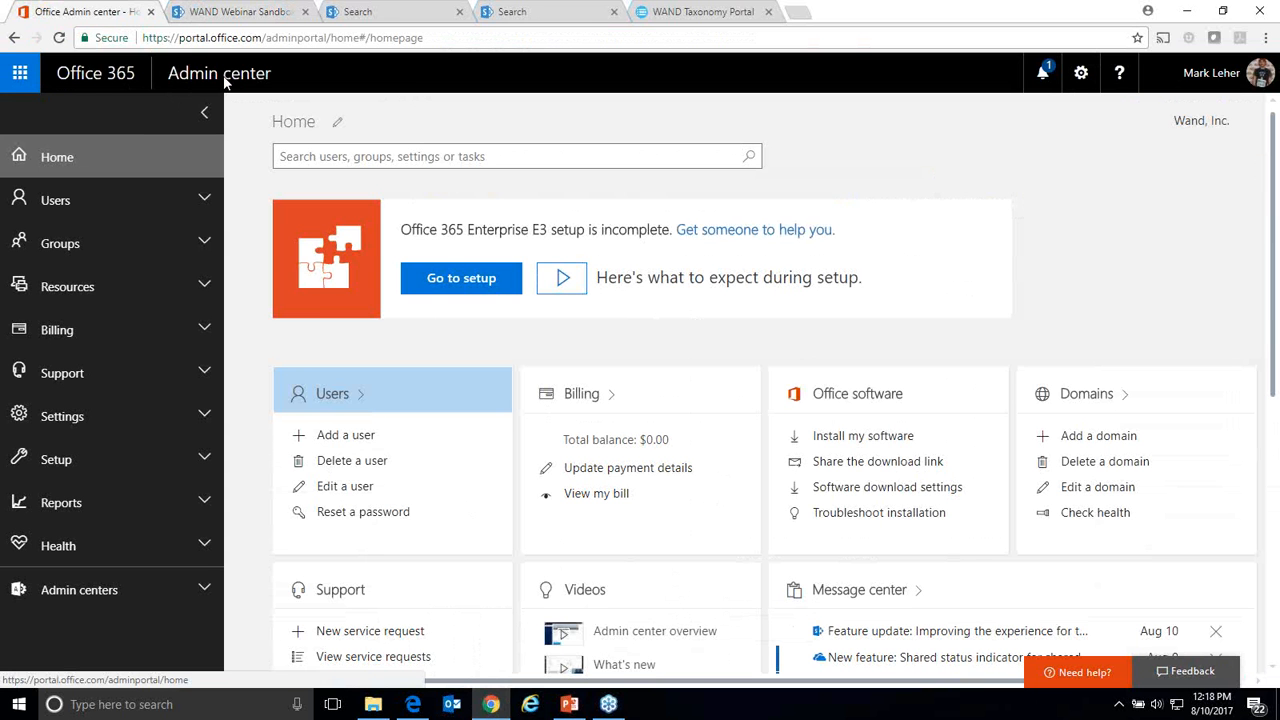
Step: Open the term store in the SharePoint admin center and widen the taxonomy tree pane
left_click(110, 592)
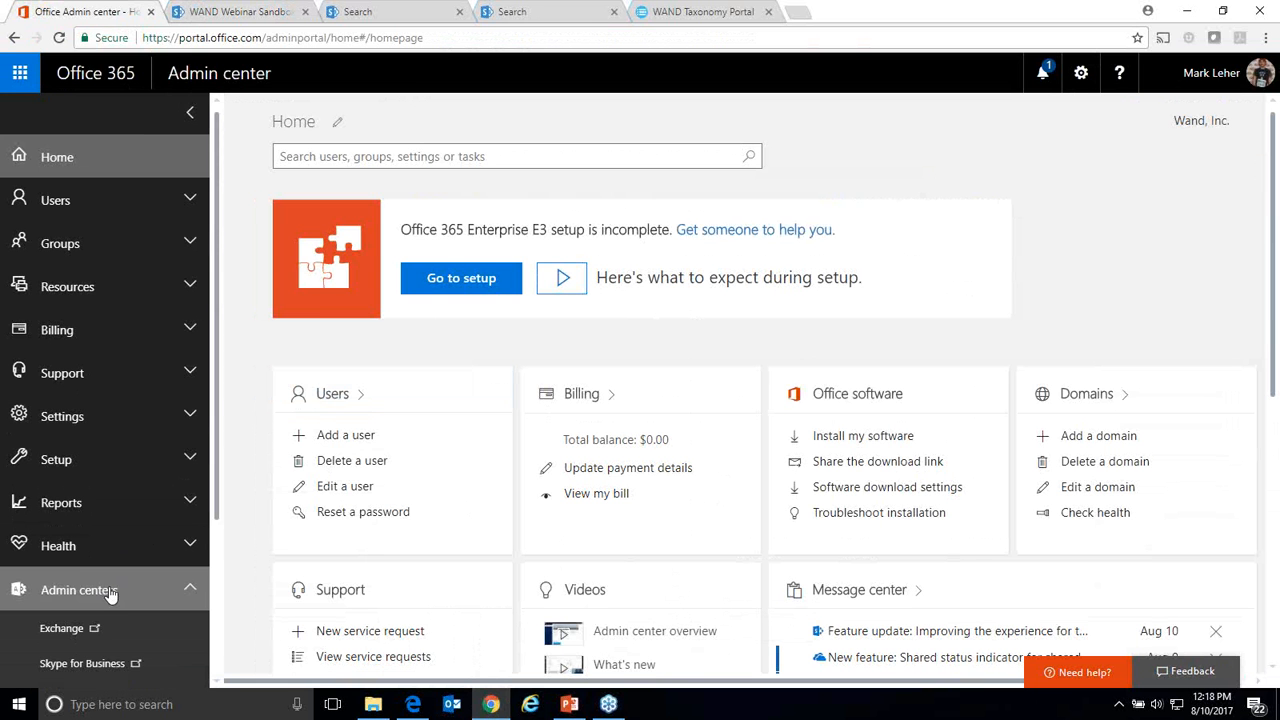
scroll(110, 350, "down", 3)
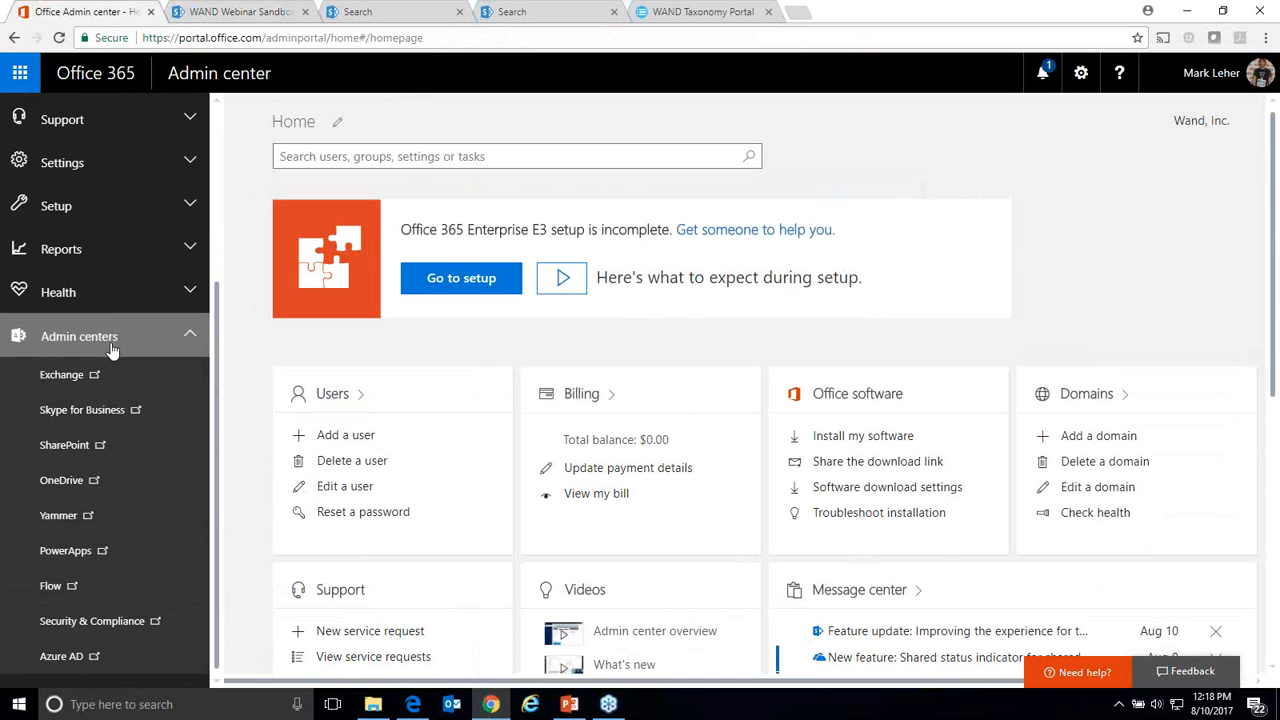
left_click(83, 452)
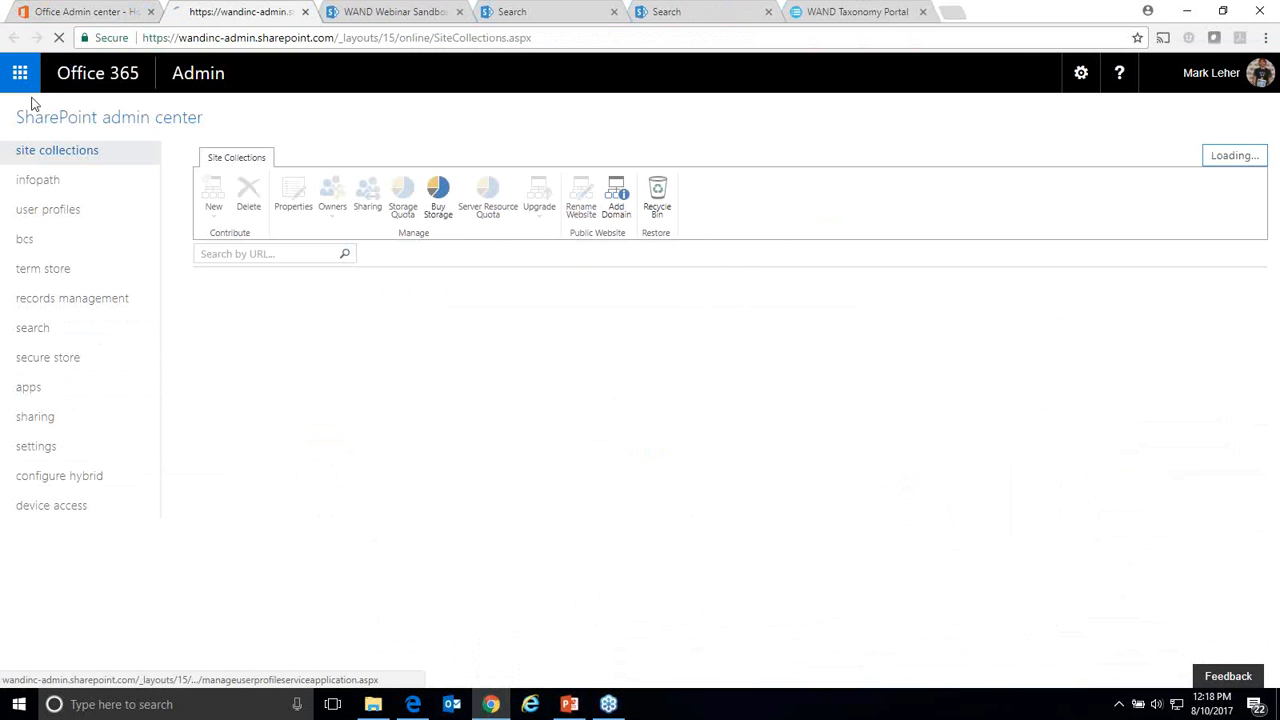
left_click(42, 270)
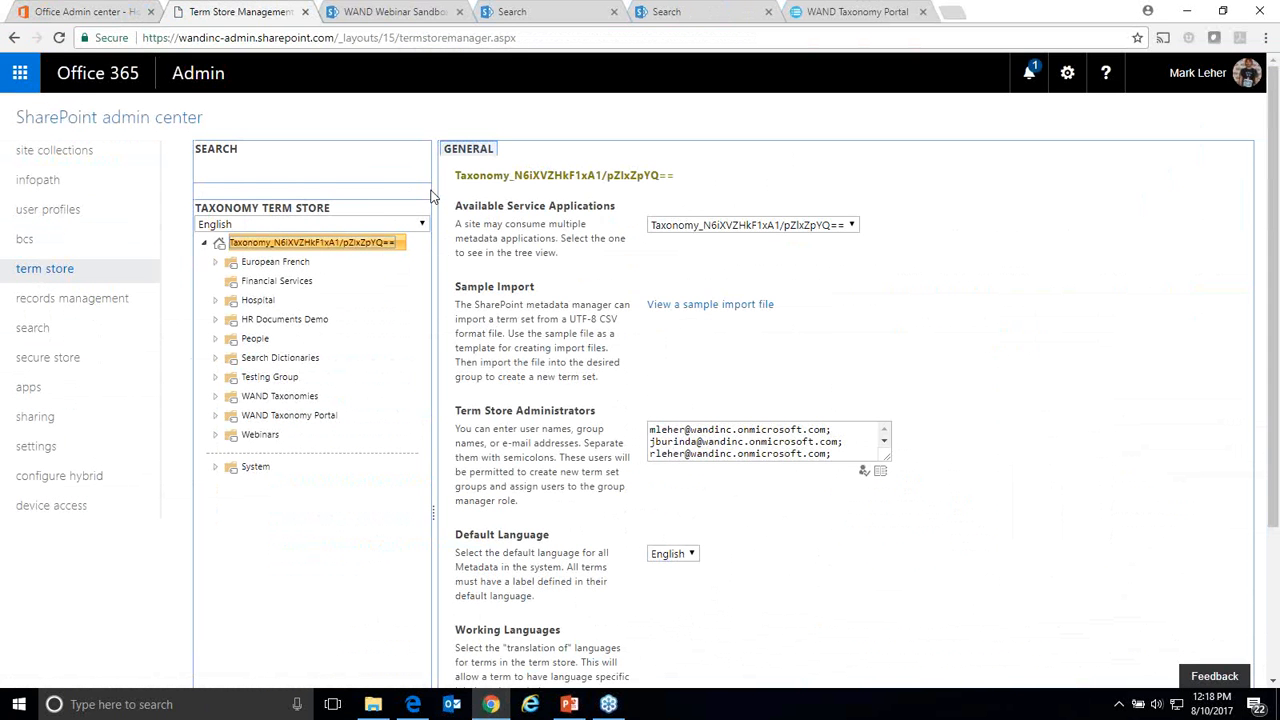
left_click_drag(430, 190, 535, 192)
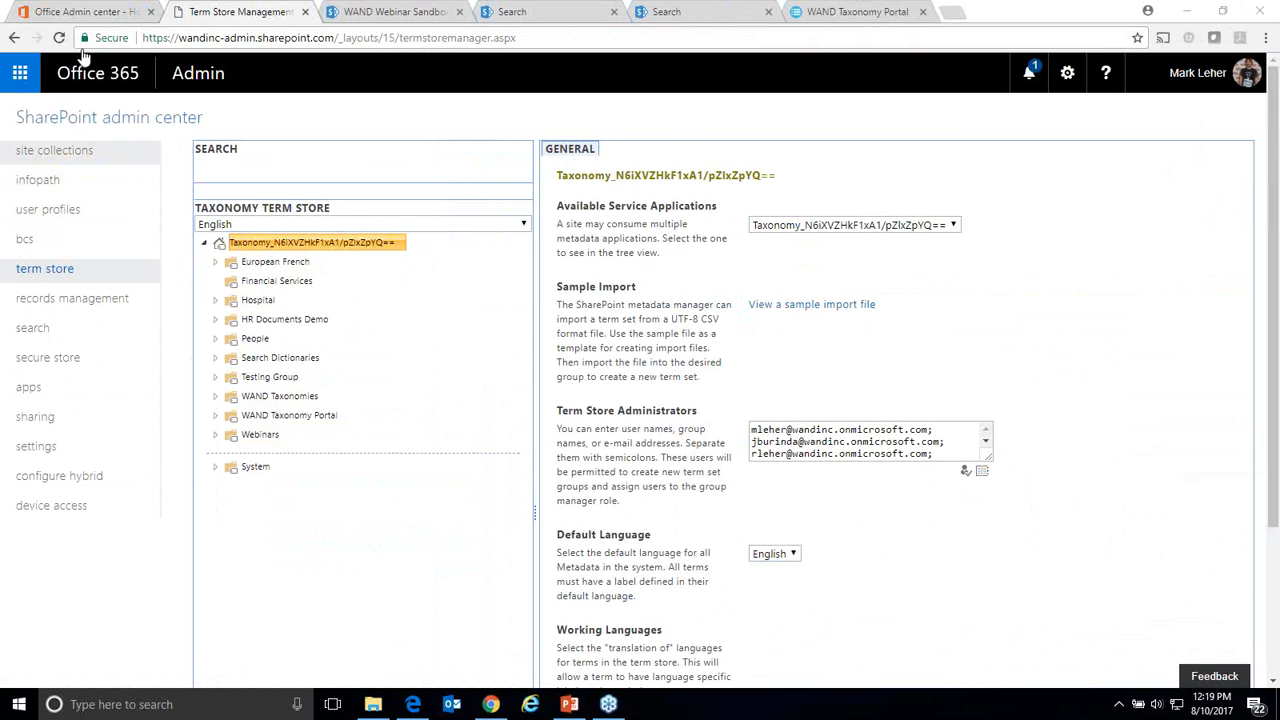
Step: Look through the term store's language choices, search its terms for "con", and clear the search
left_click(252, 226)
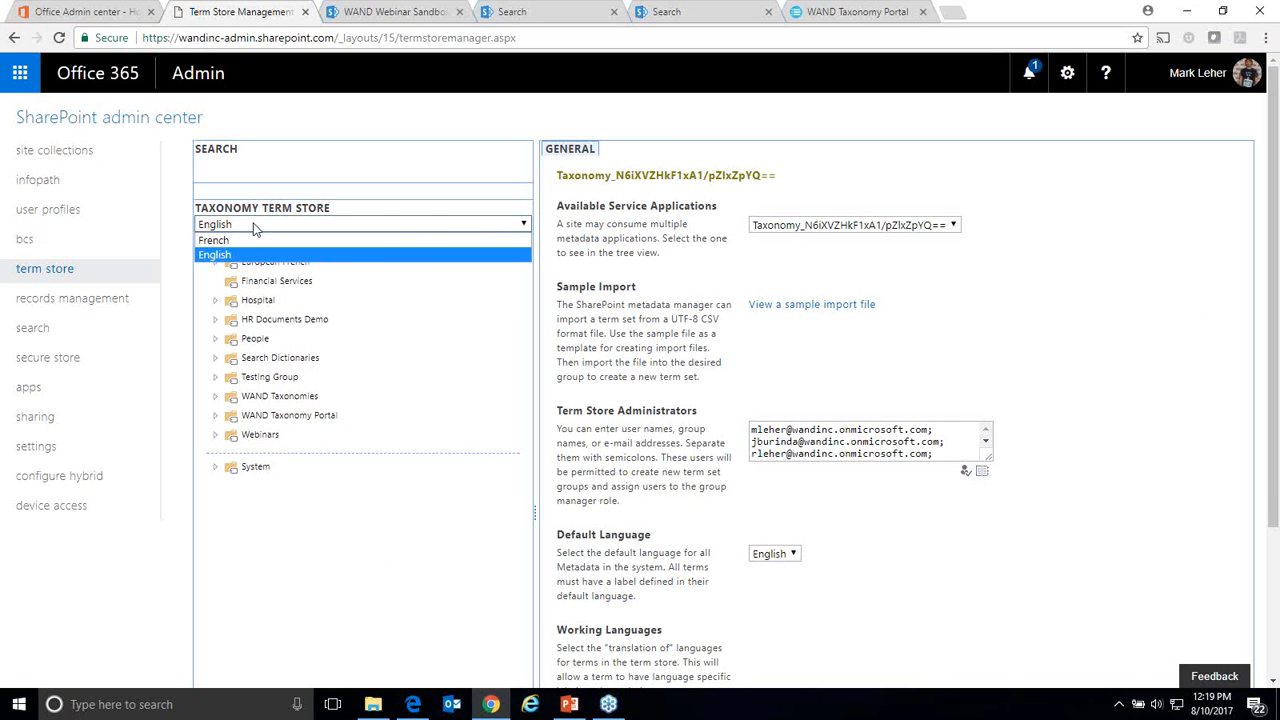
left_click(283, 200)
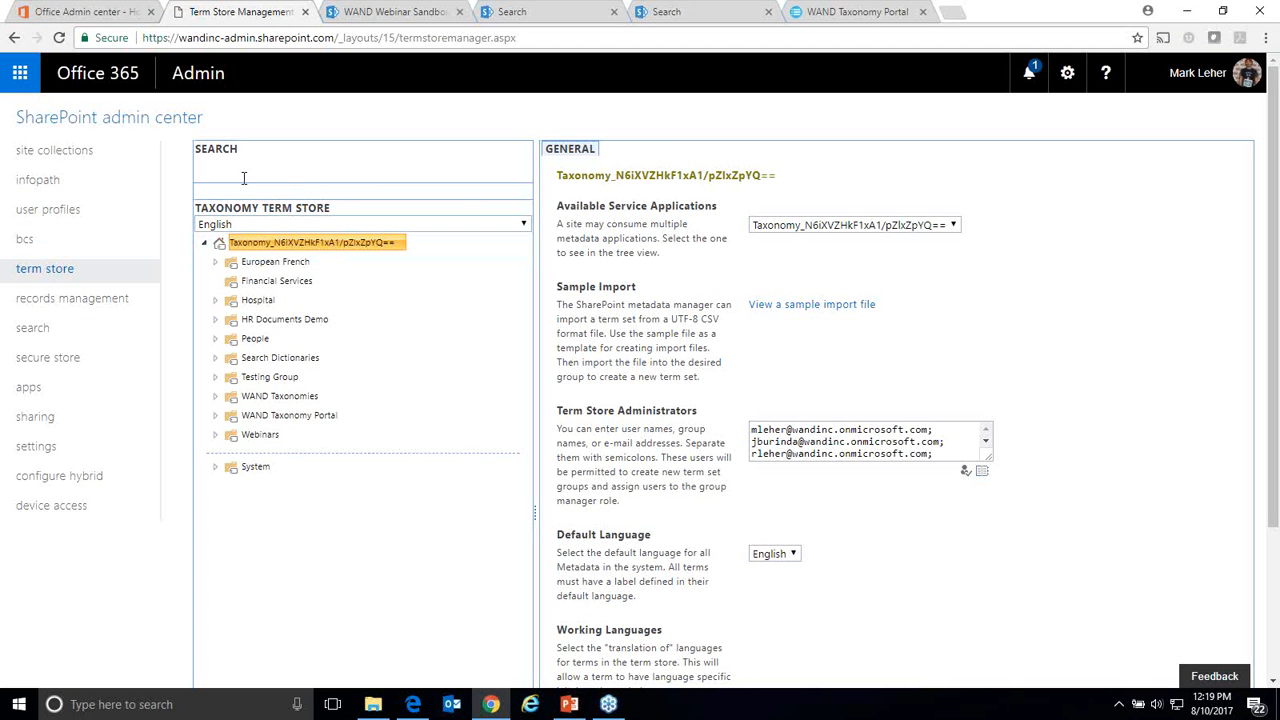
left_click(241, 173)
type("con")
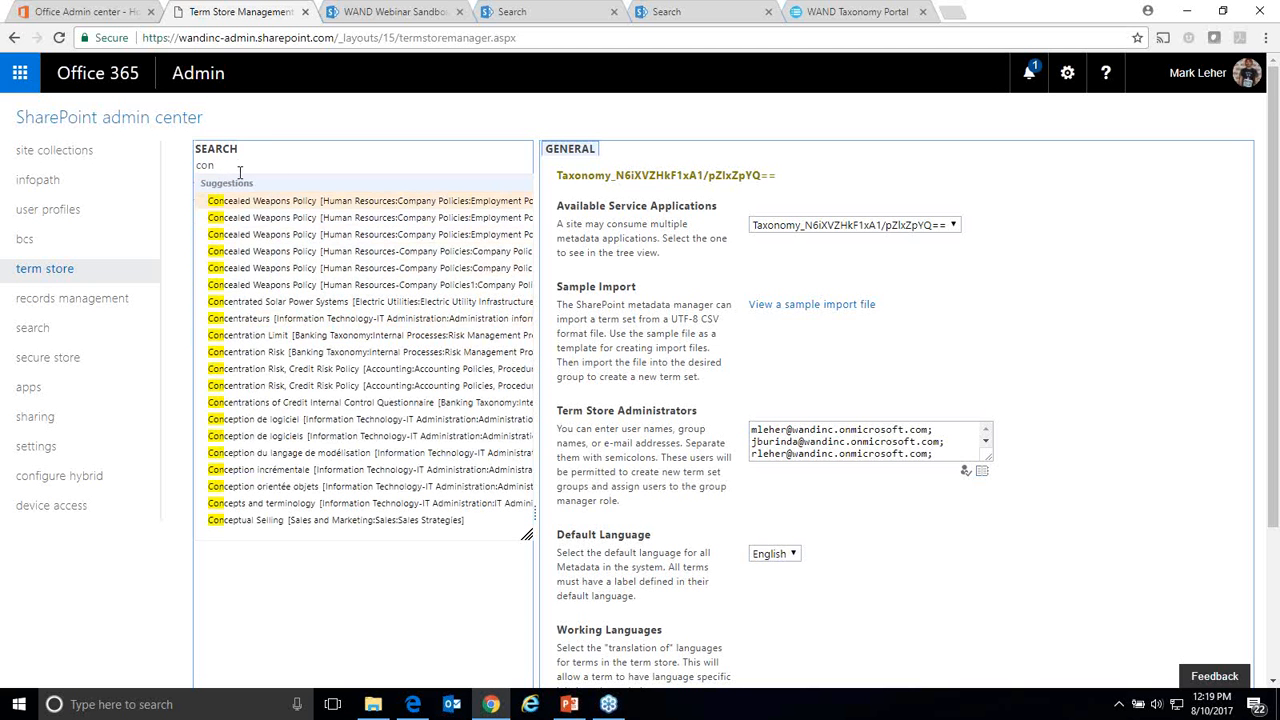
double_click(207, 165)
key("BackSpace")
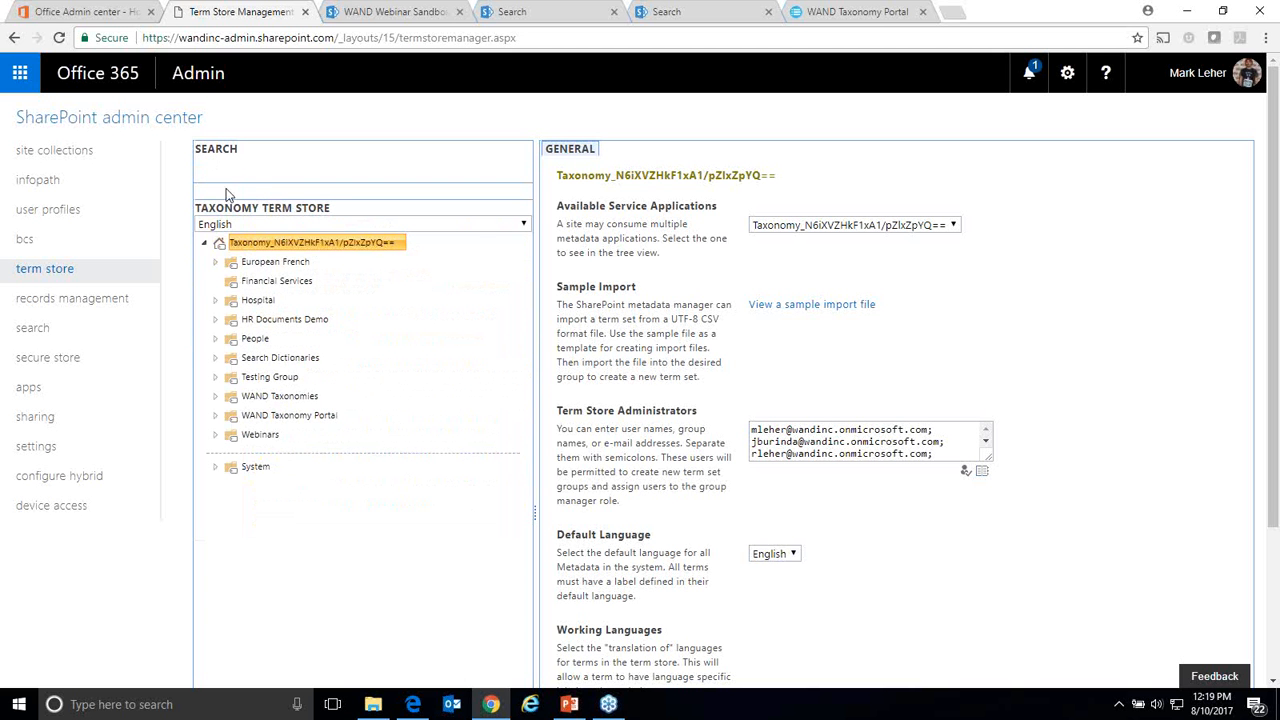
Step: Review the term store's display languages, keeping English, and check its available service applications
left_click(255, 225)
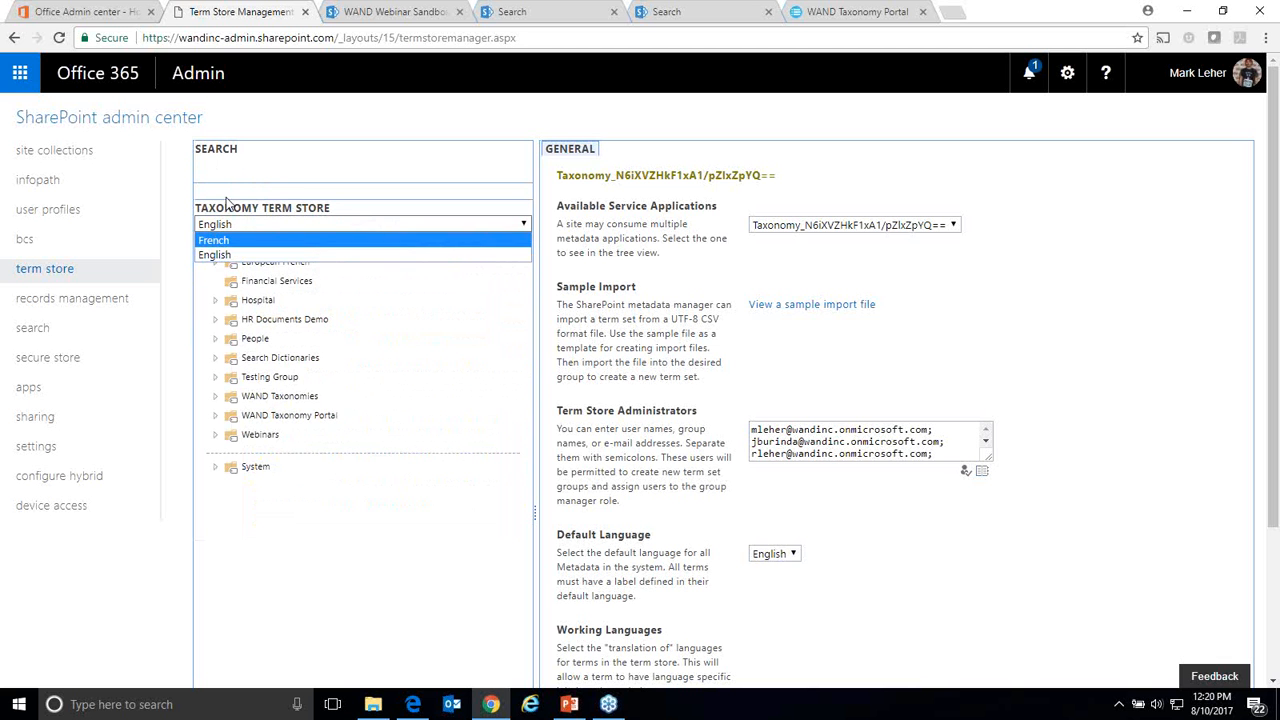
left_click(205, 257)
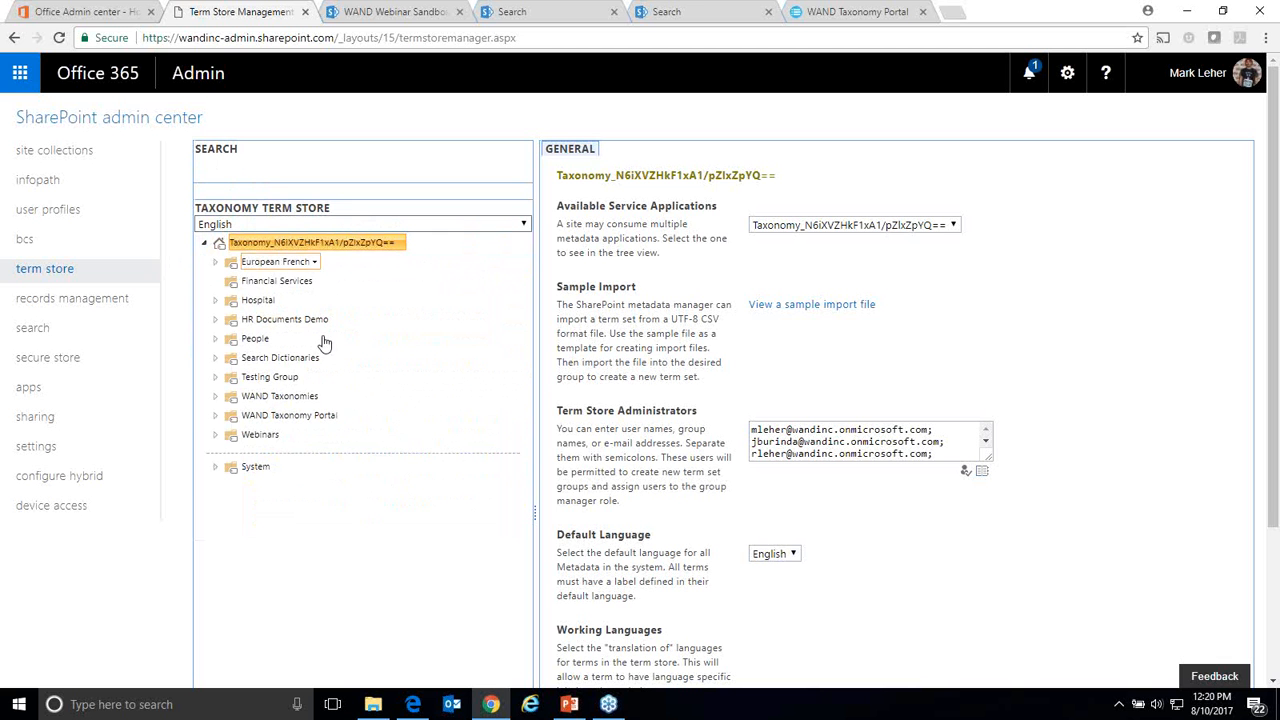
mouse_move(258, 248)
left_click(837, 228)
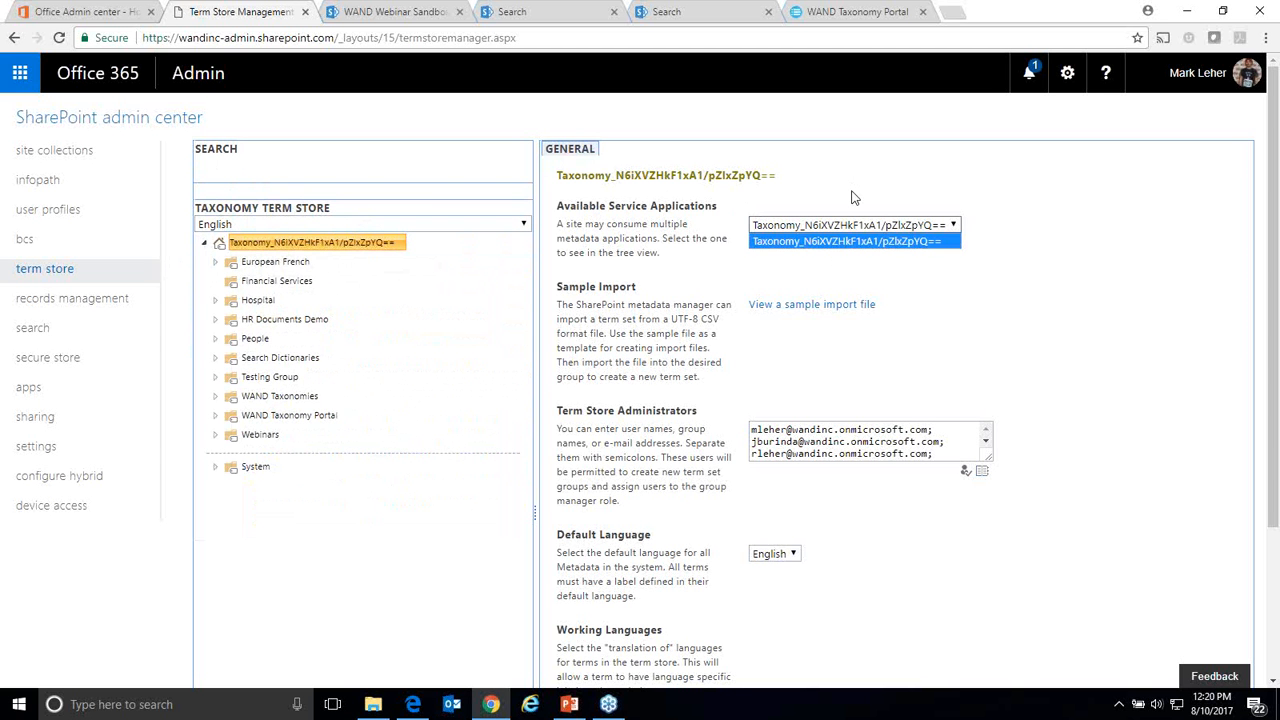
left_click(852, 197)
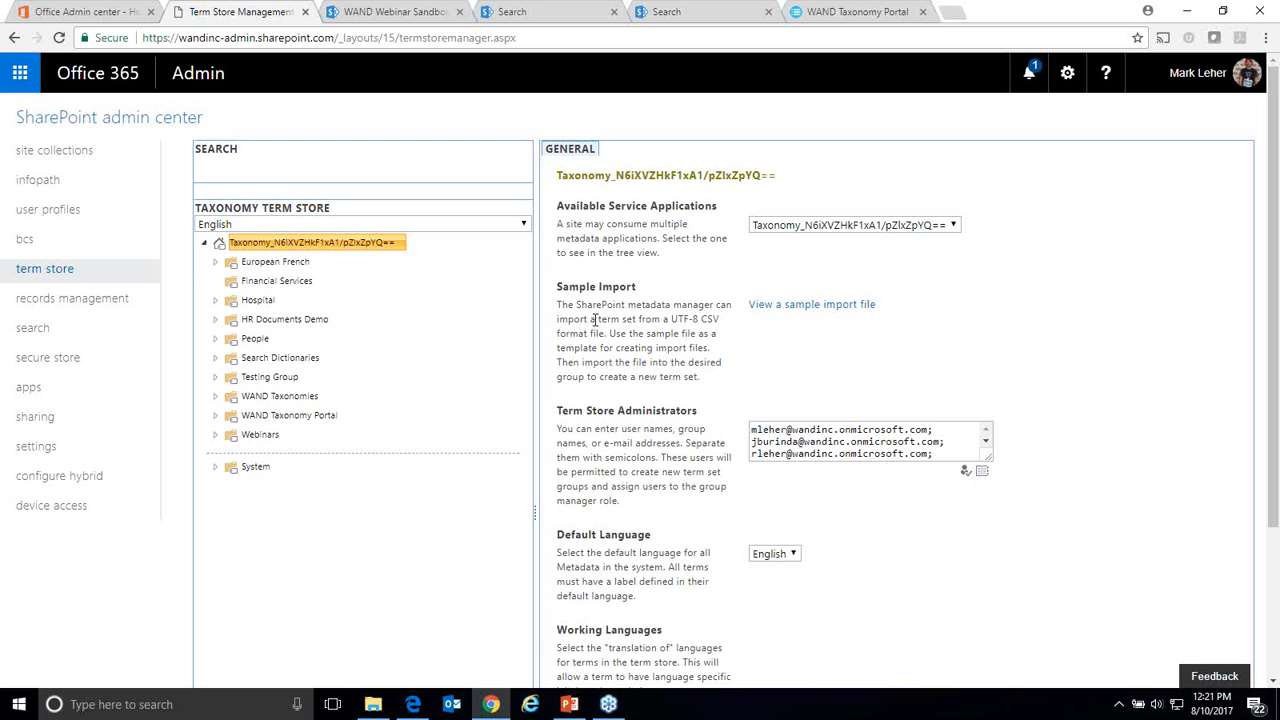
Step: Examine the term store's administrators, default language and working languages settings
scroll(594, 319, "down", 2)
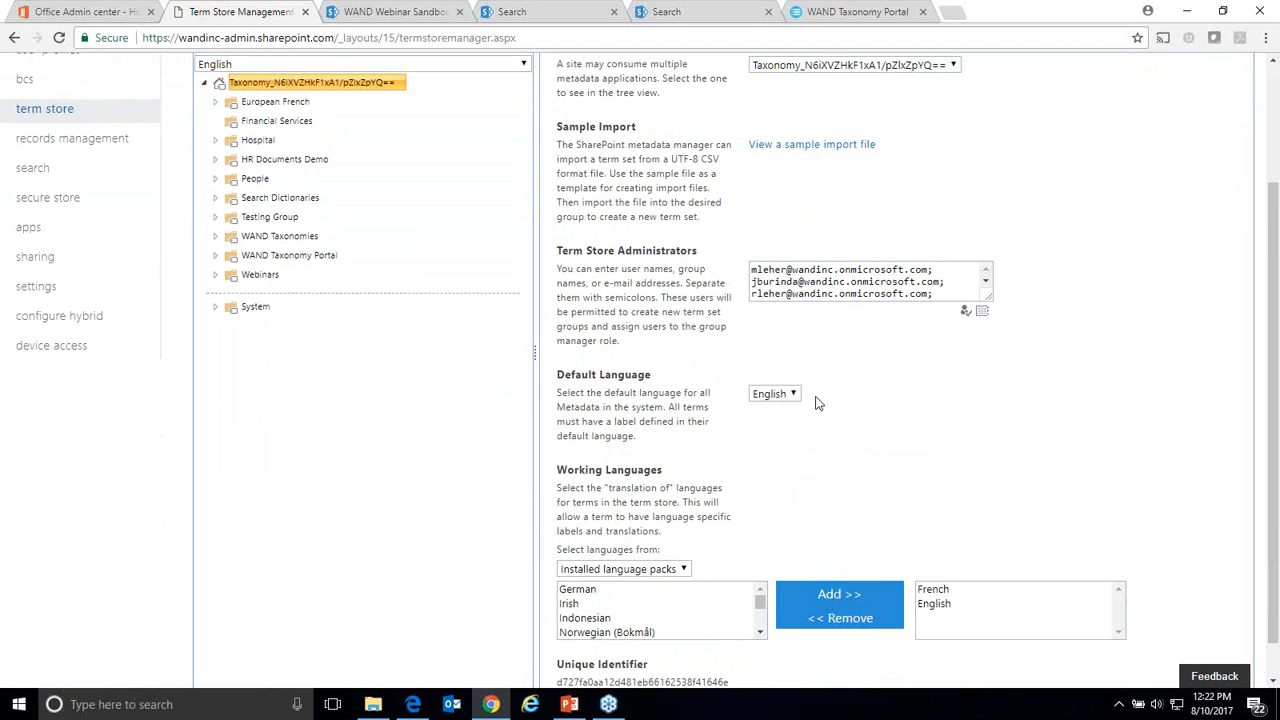
scroll(751, 414, "down", 1)
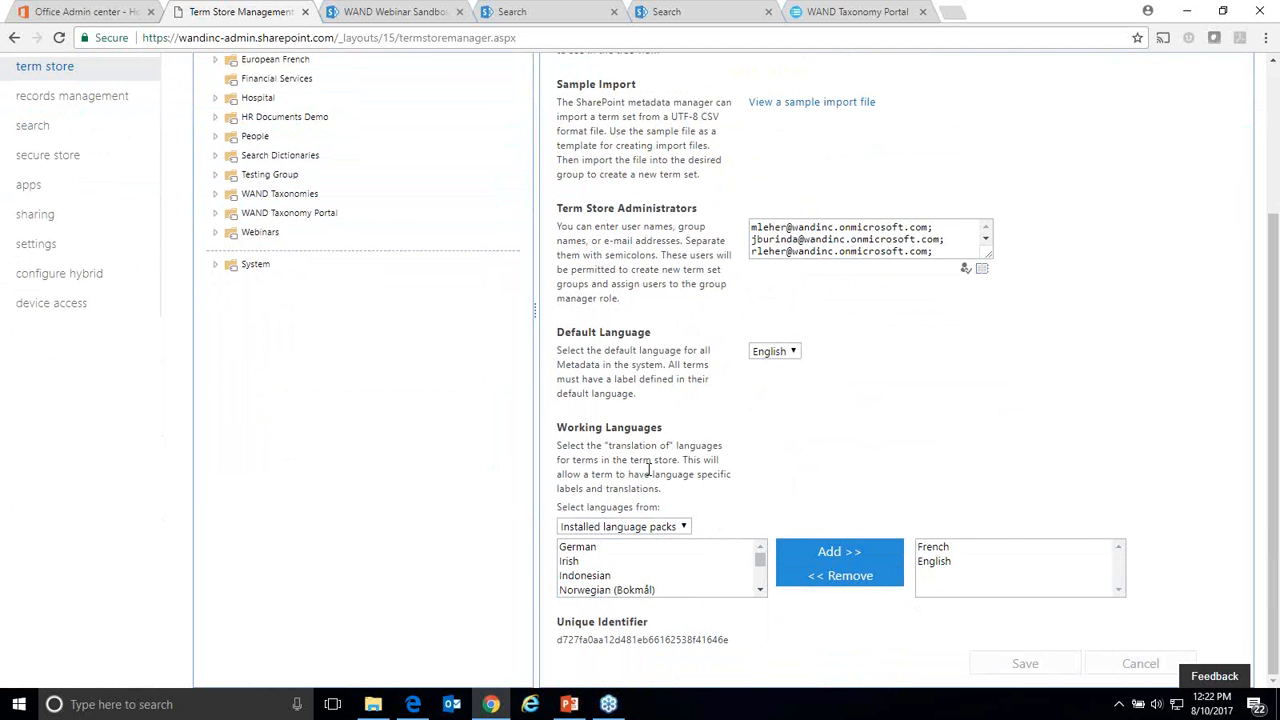
scroll(450, 515, "up", 3)
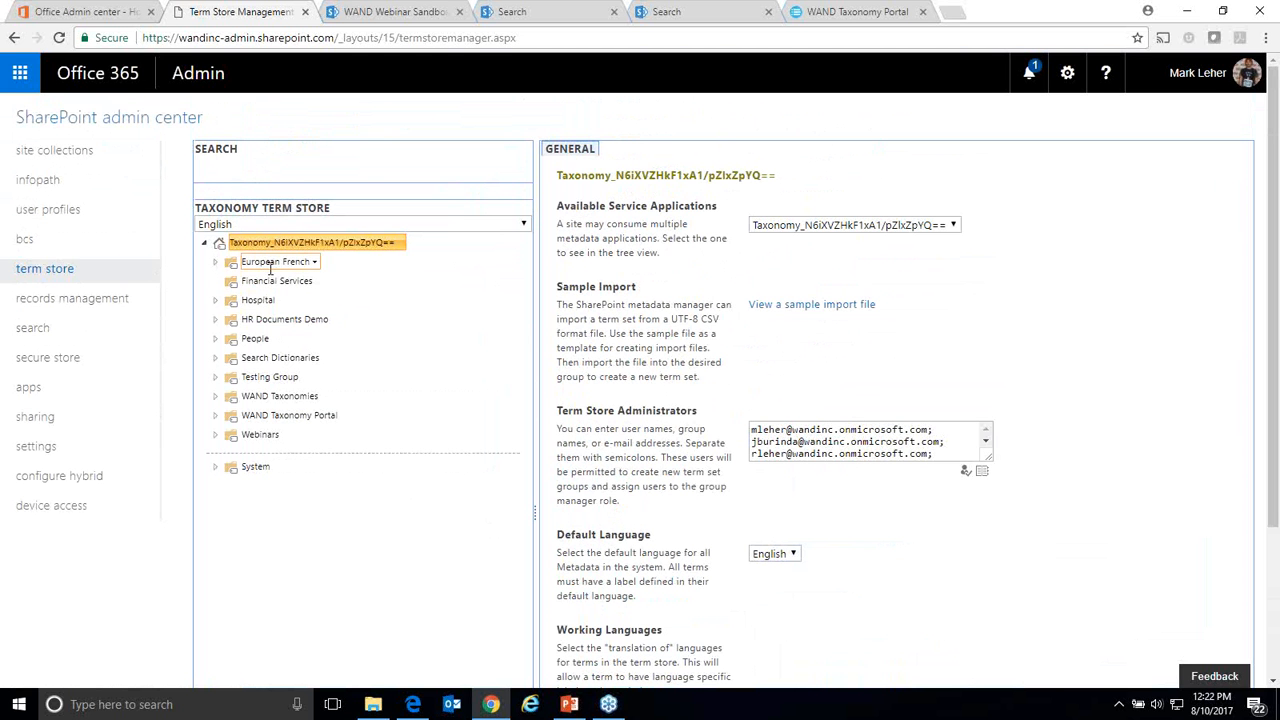
Step: Open the Webinars group's properties to view its managers and contributors, and expand the group's term sets
left_click(262, 435)
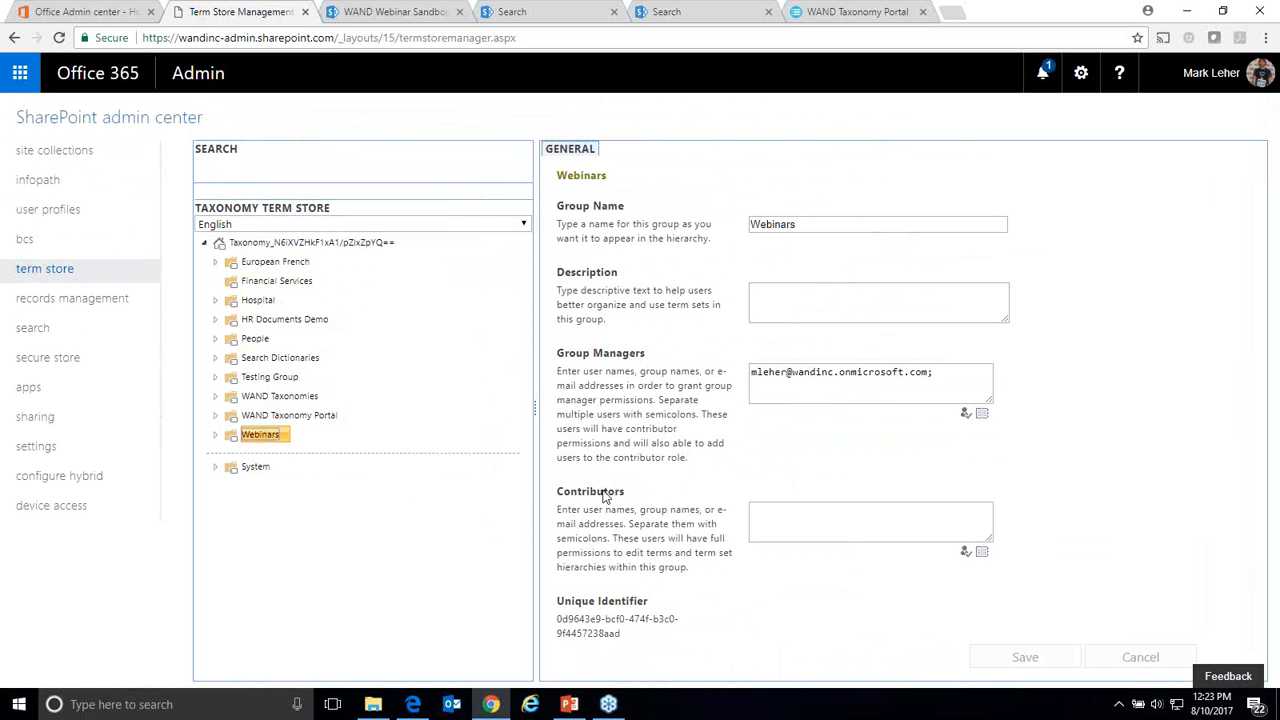
left_click(766, 520)
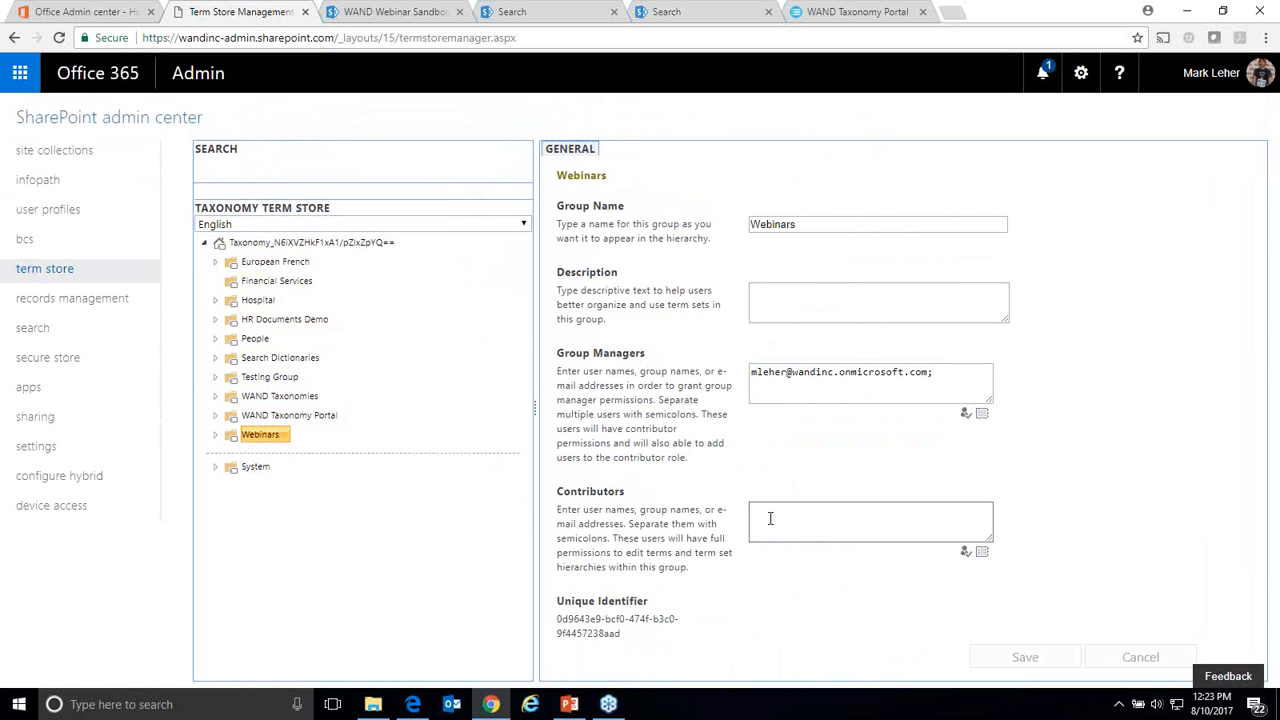
left_click(221, 437)
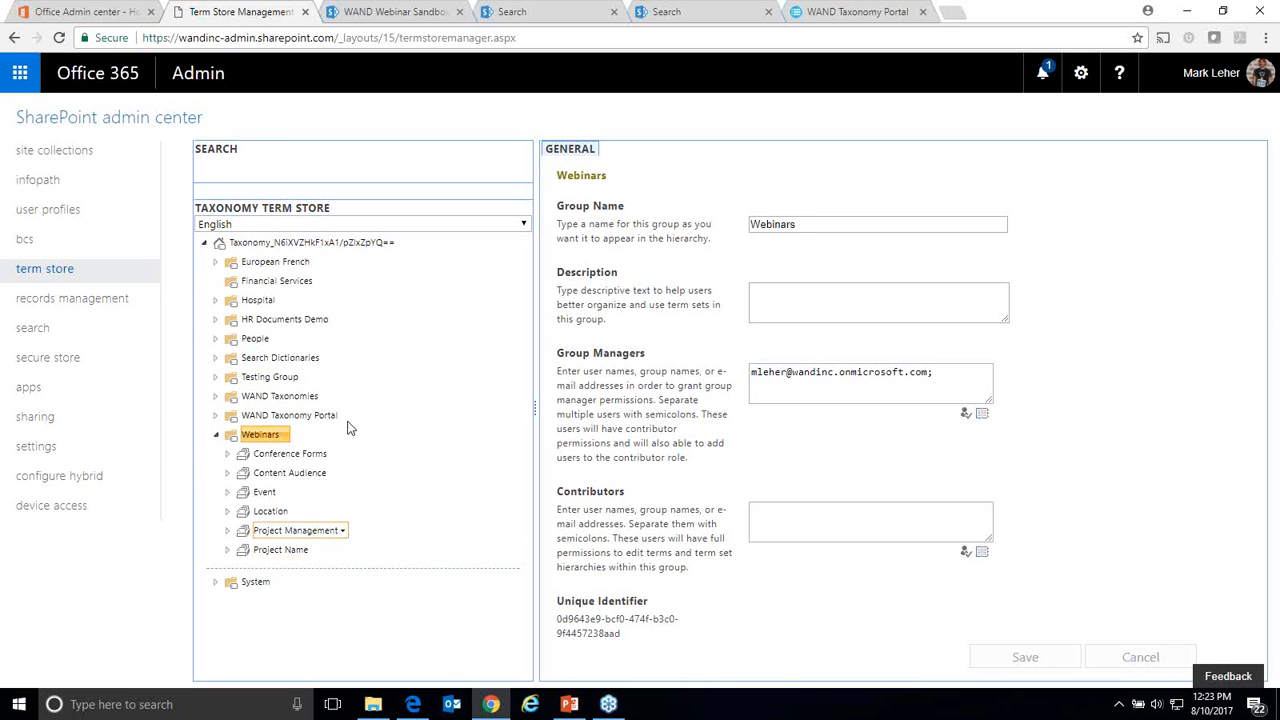
Step: Open the Project Management term set and review its general settings, including owner, contact, stakeholders and submission policy
mouse_move(251, 460)
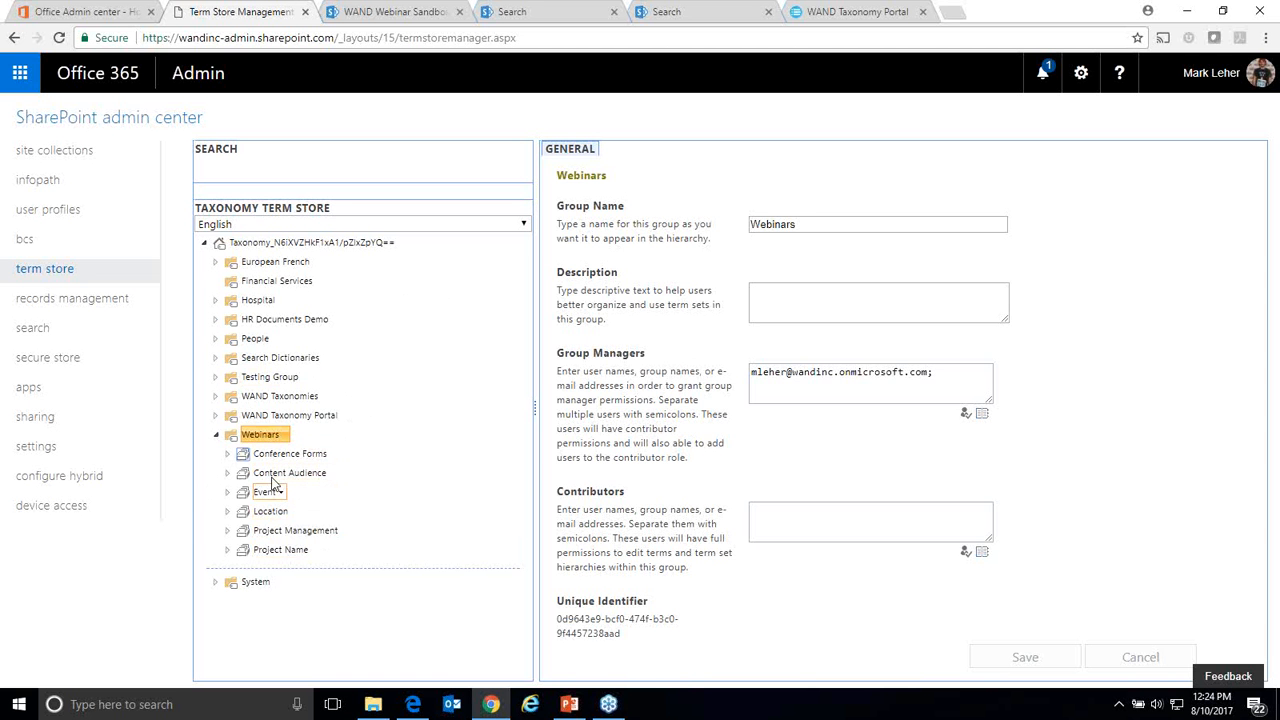
left_click(268, 511)
left_click(286, 532)
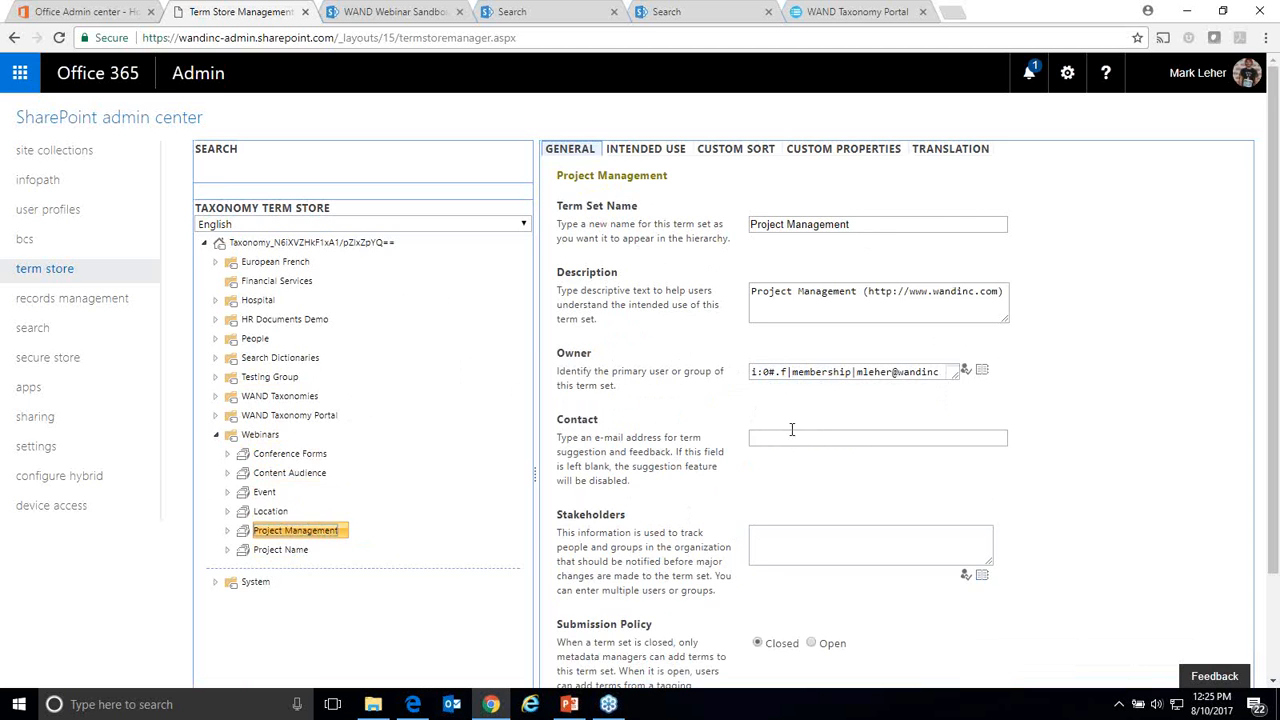
scroll(791, 433, "down", 2)
left_click(775, 316)
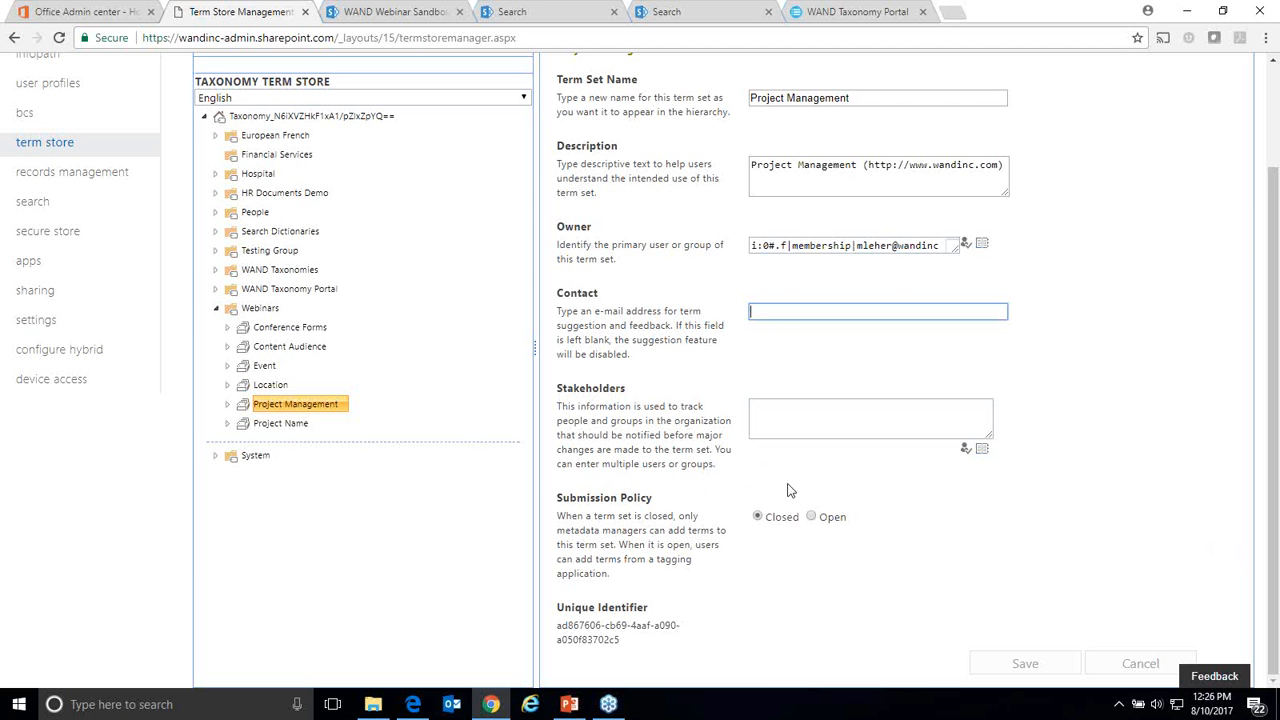
scroll(789, 309, "up", 2)
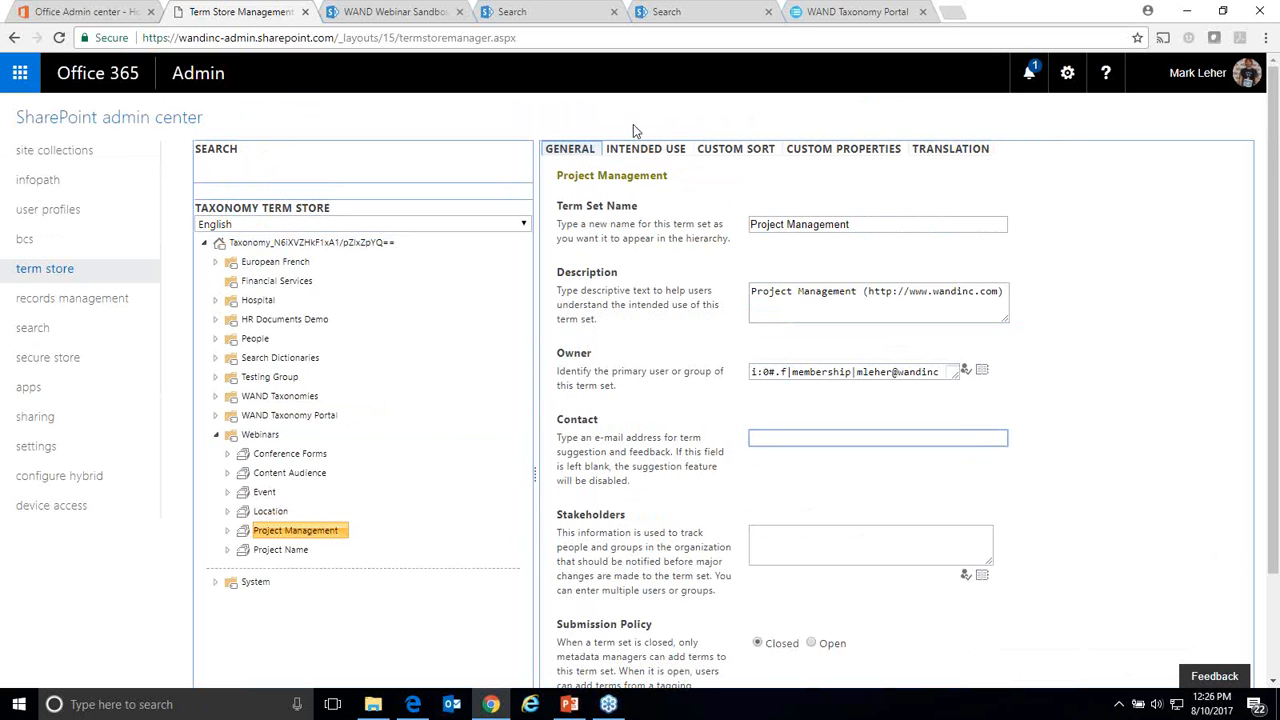
Step: Review the Project Management term set's intended use, custom sort, custom properties and translation settings
left_click(650, 149)
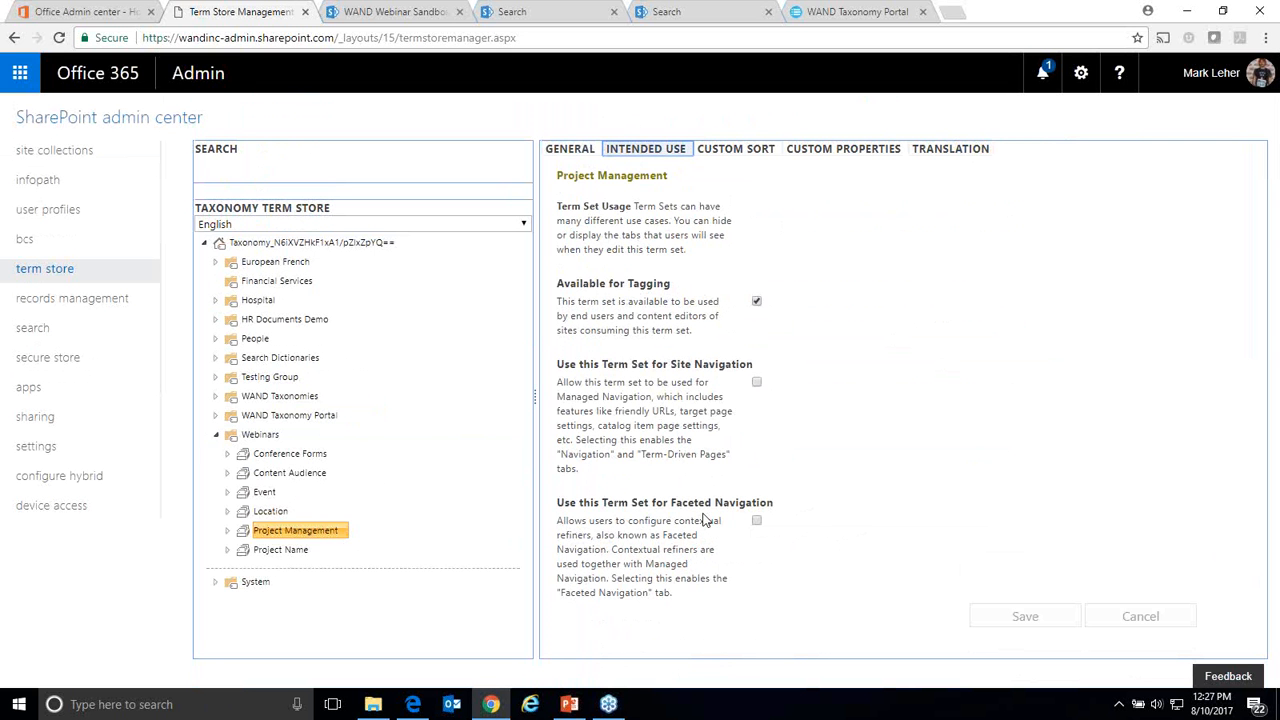
left_click(730, 148)
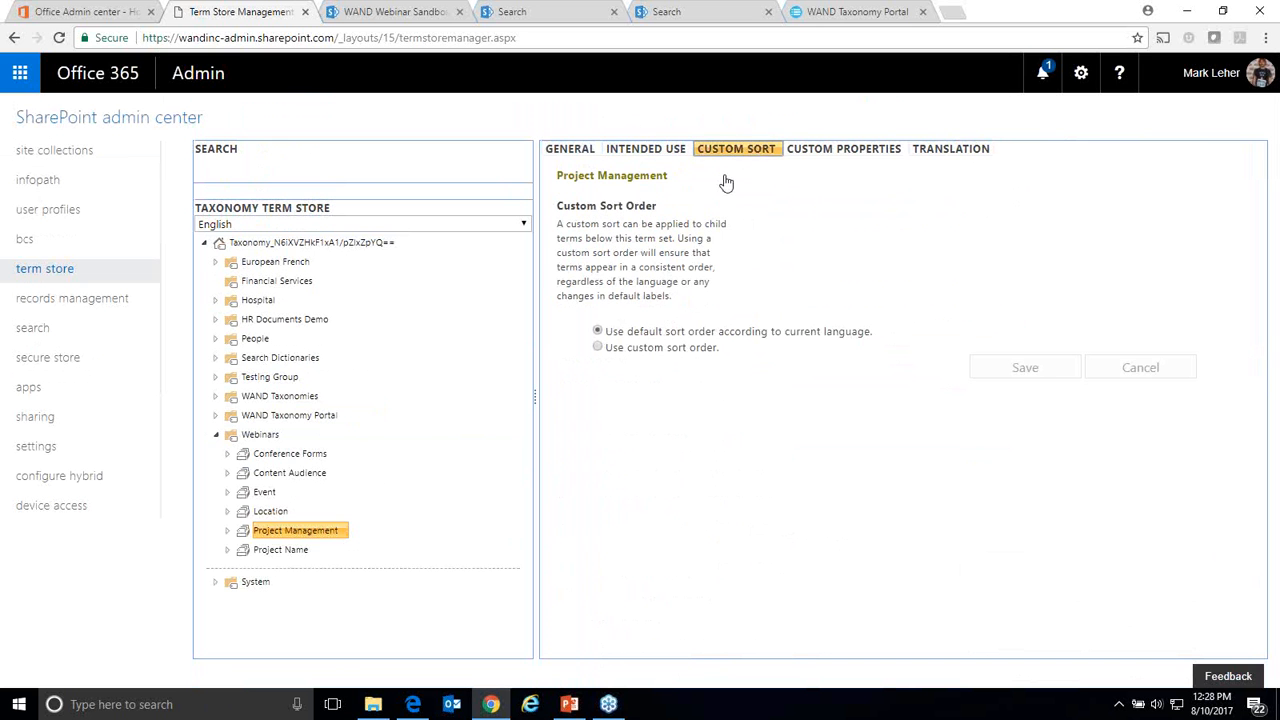
left_click(884, 152)
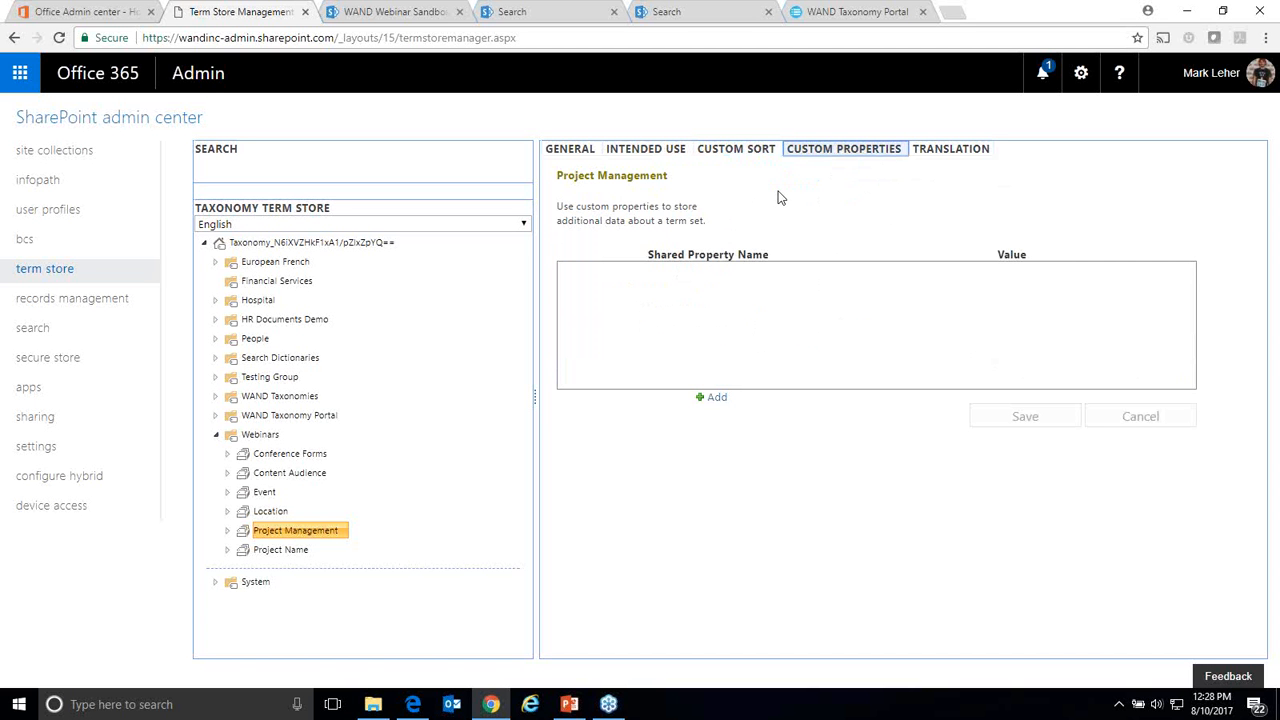
left_click(945, 150)
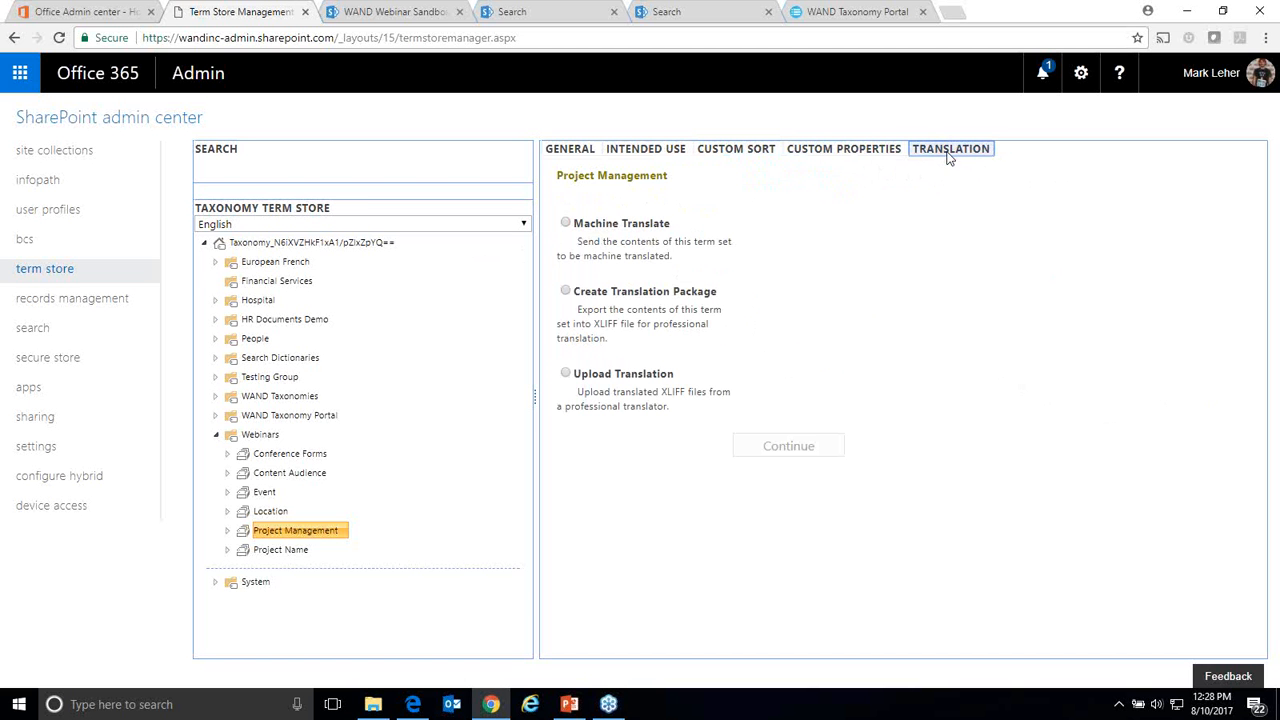
Step: Expand the Location term set and review the general properties of its Africa term
left_click(228, 512)
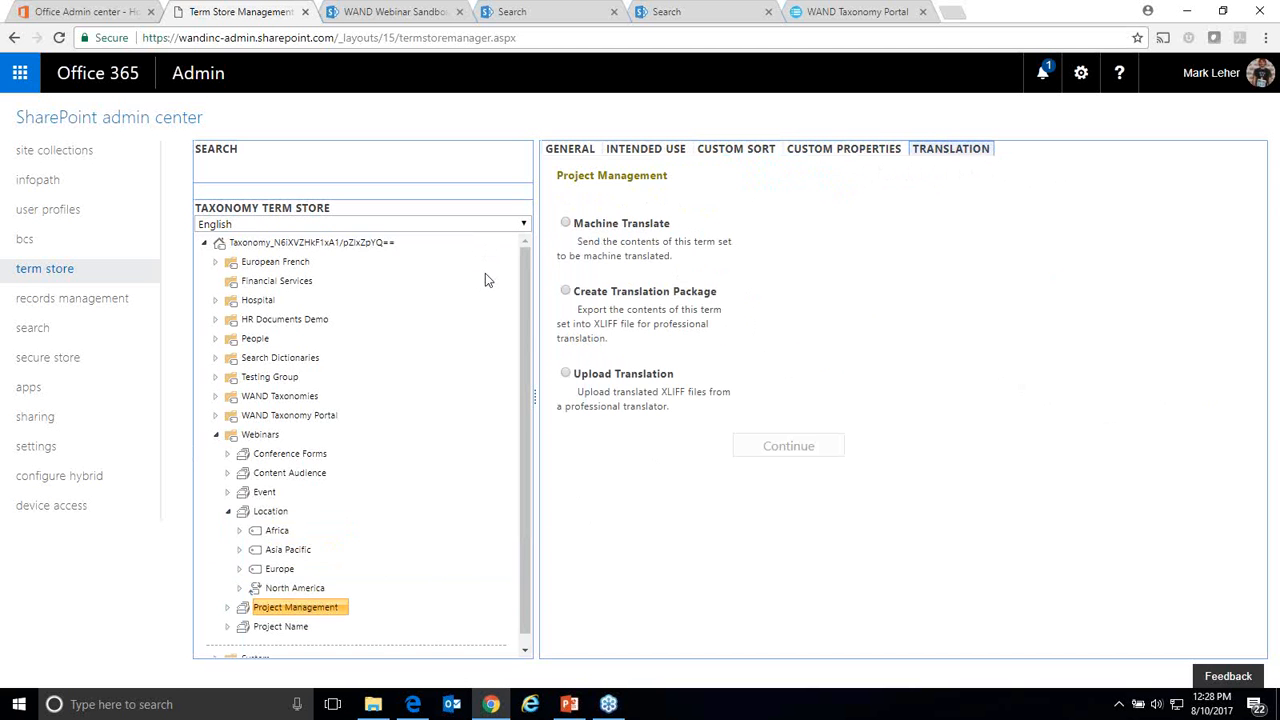
scroll(485, 280, "down", 1)
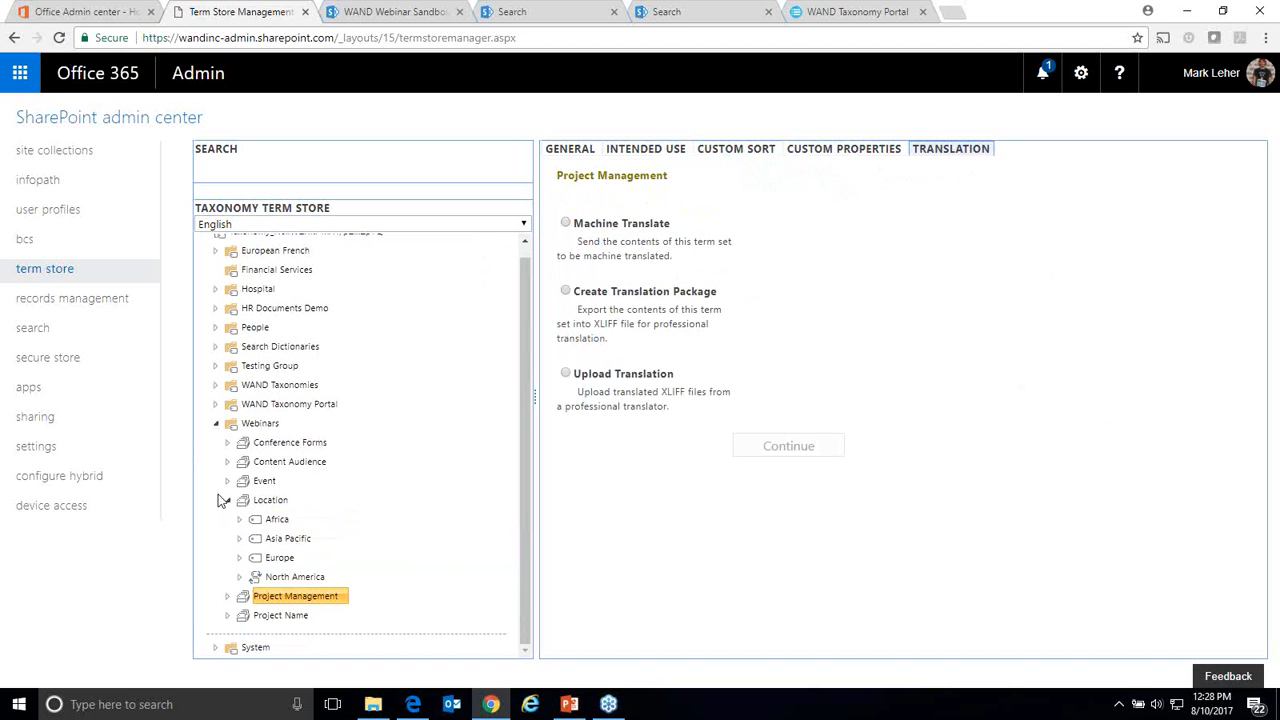
left_click(274, 516)
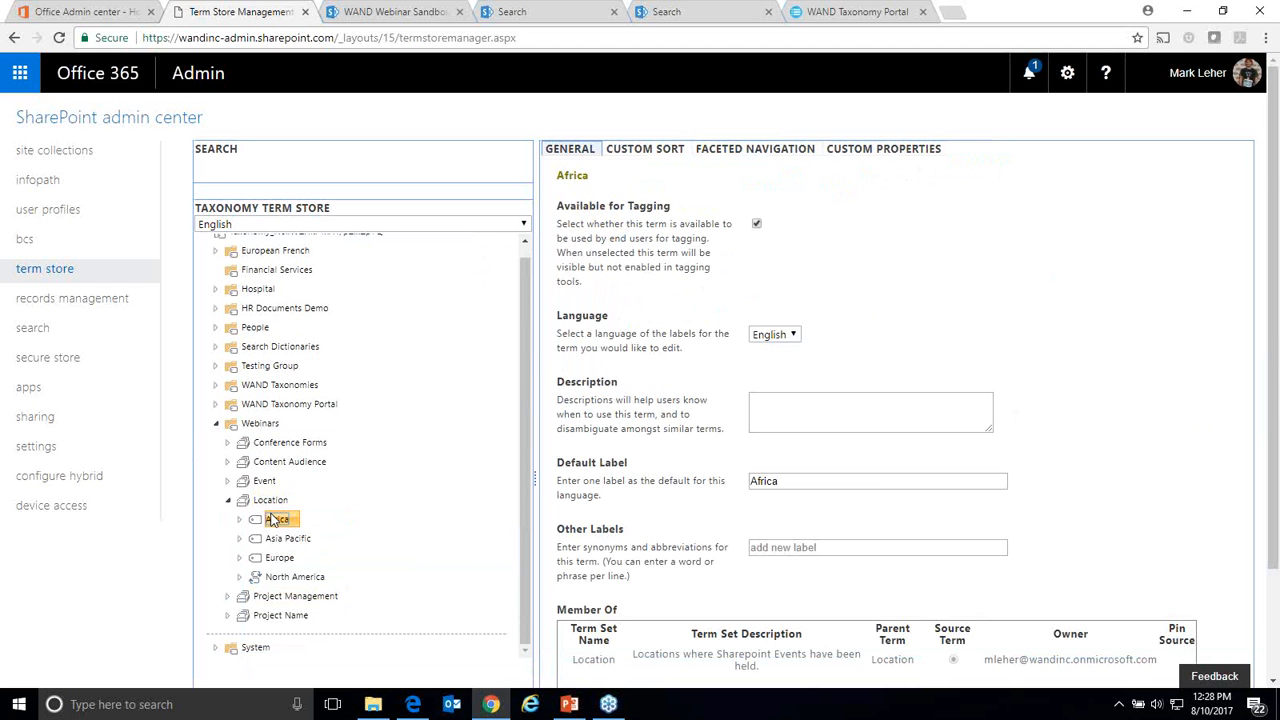
scroll(272, 508, "down", 2)
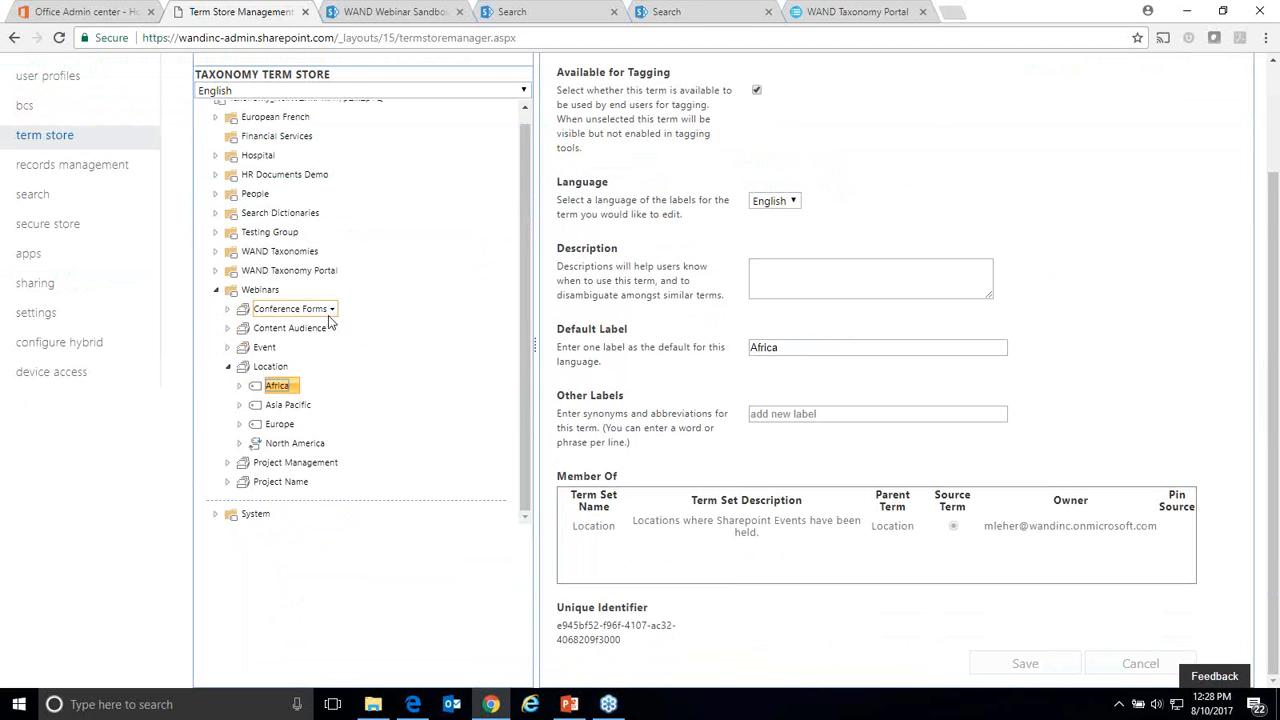
Step: Expand the Africa, Asia Pacific and North America terms to view their child locations
left_click(240, 388)
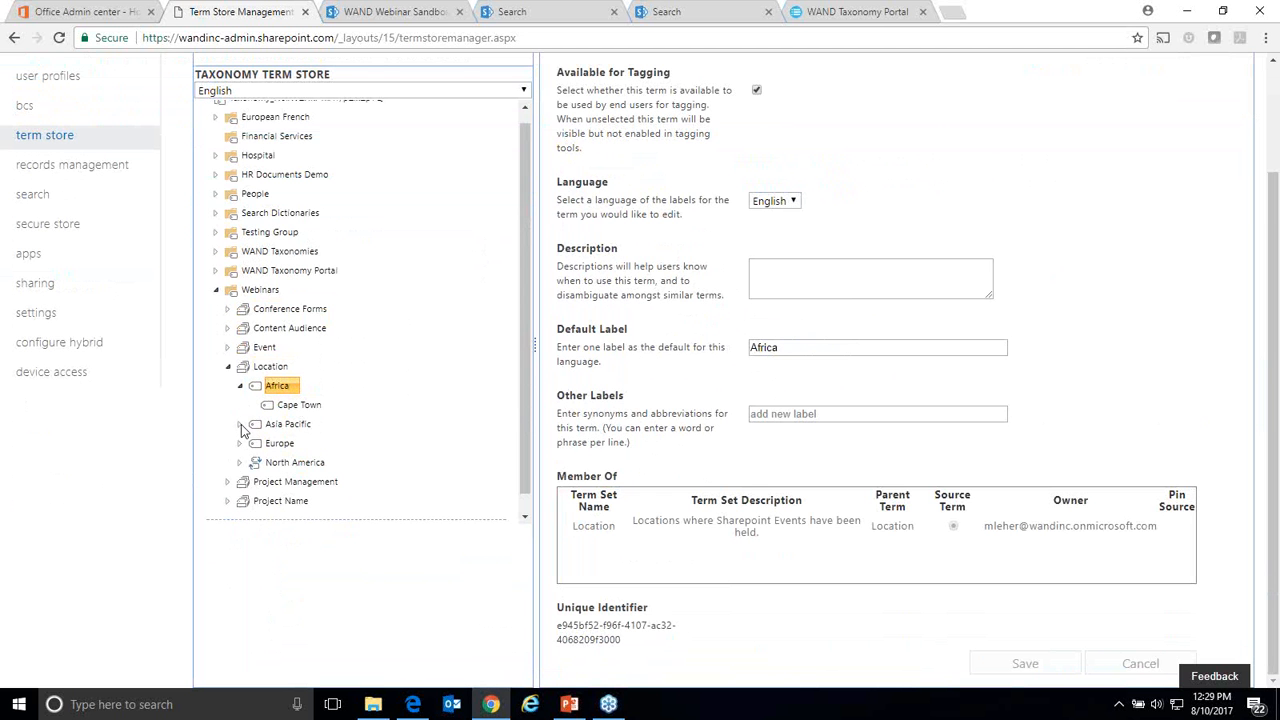
left_click(240, 425)
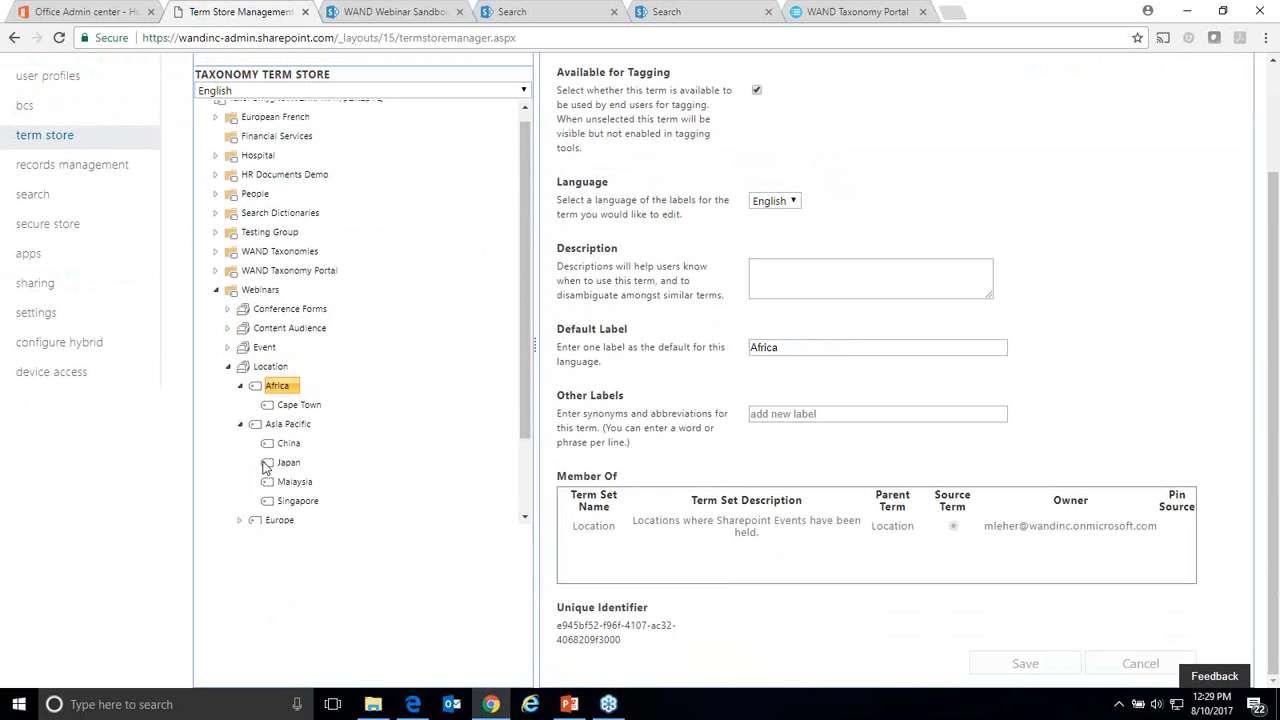
scroll(265, 467, "down", 2)
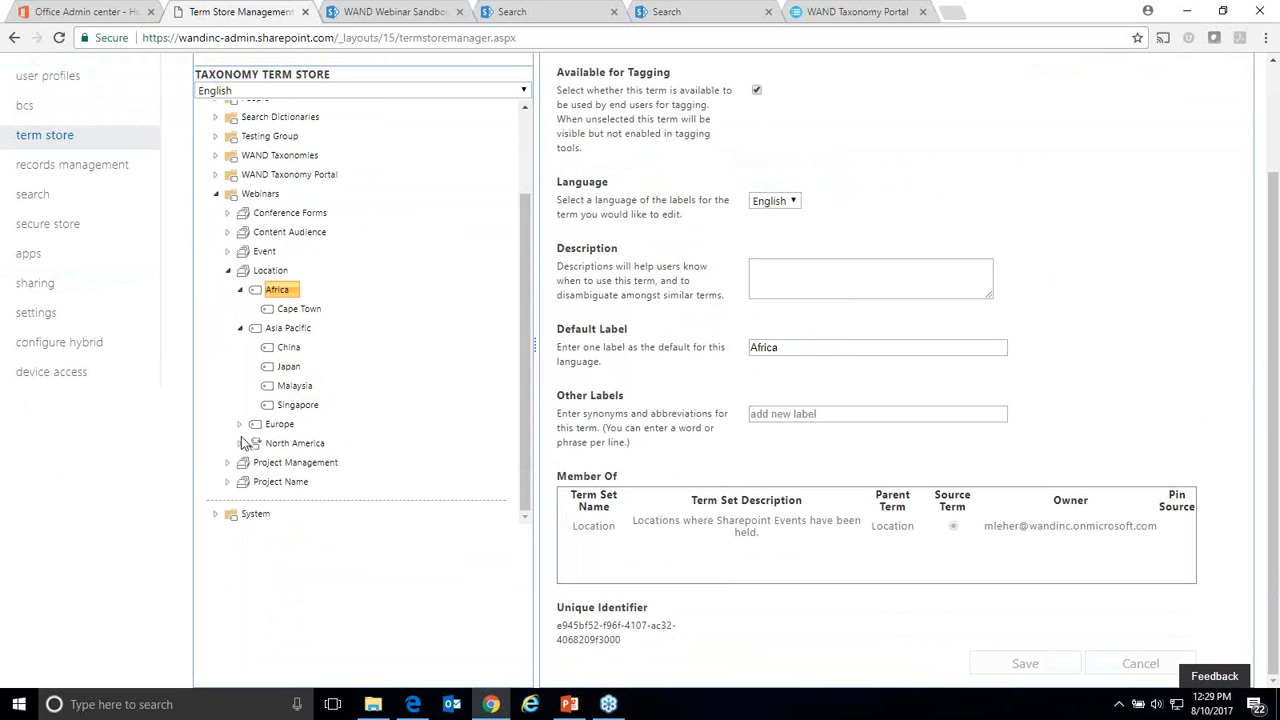
left_click(240, 443)
scroll(257, 415, "down", 3)
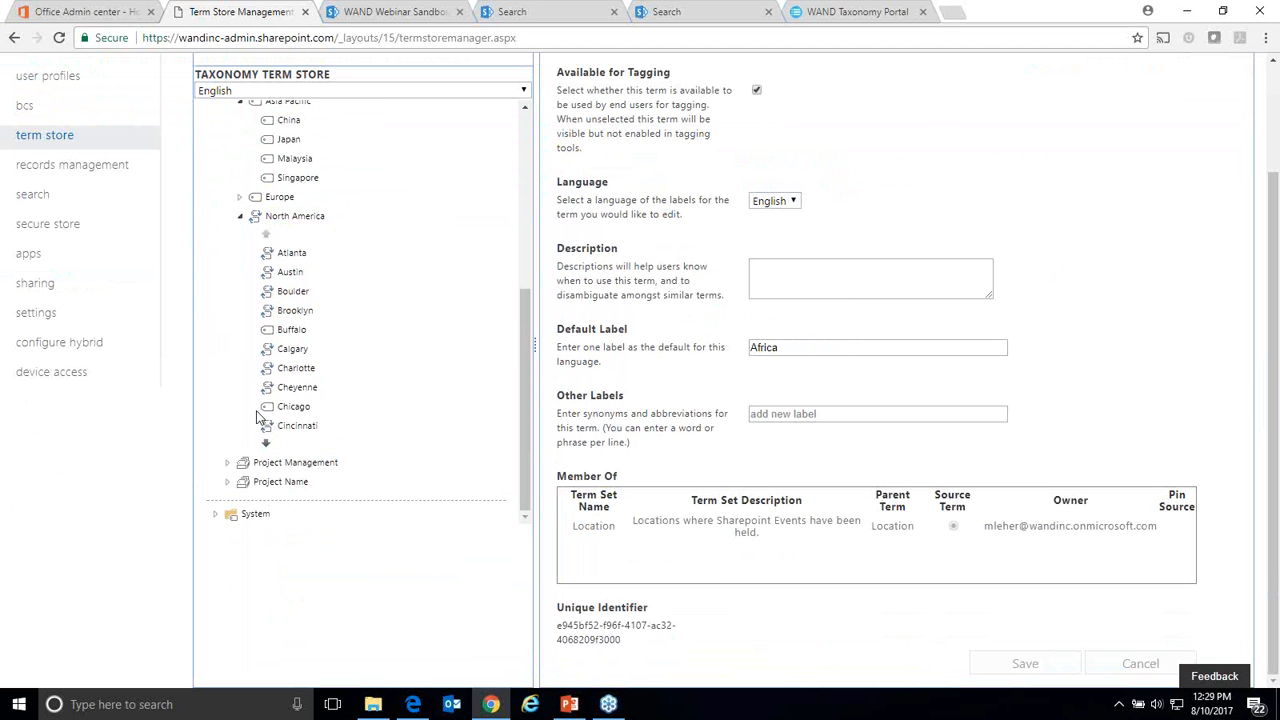
Step: Page through North America's child locations and review the general properties and memberships of the Twin Cities term
left_click(267, 444)
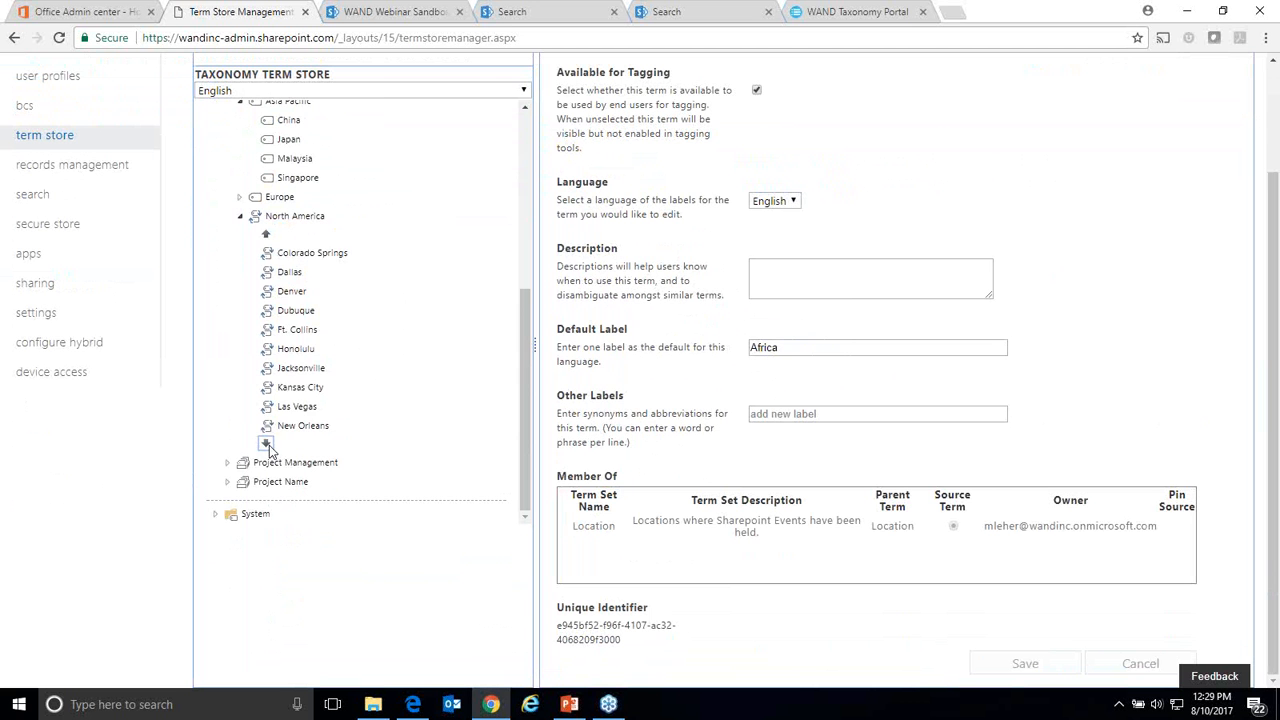
left_click(267, 444)
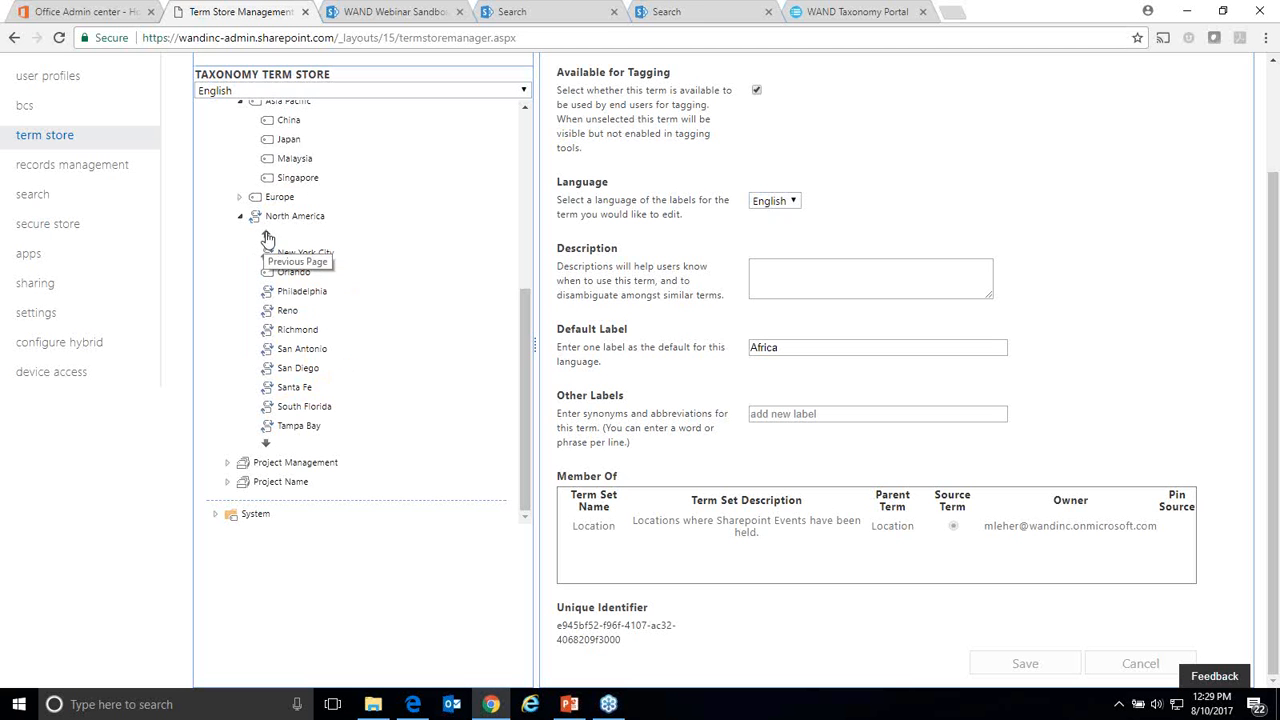
left_click(267, 443)
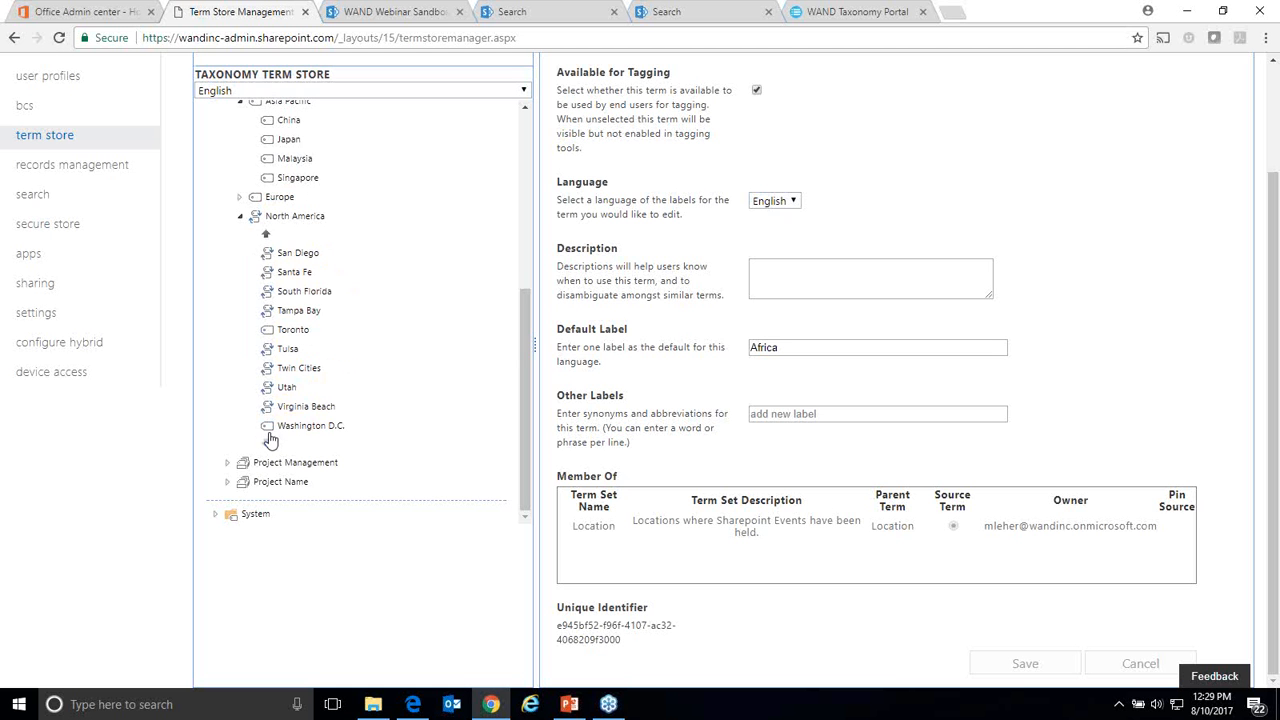
left_click(300, 368)
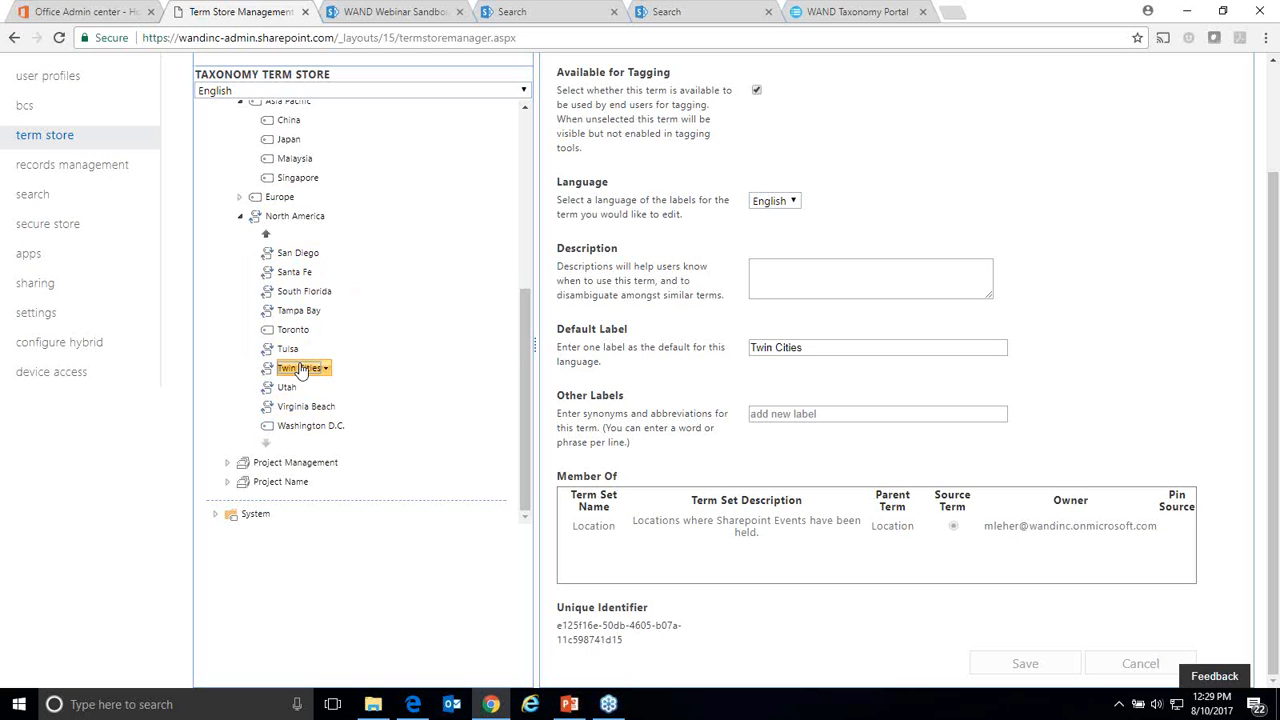
scroll(889, 324, "up", 2)
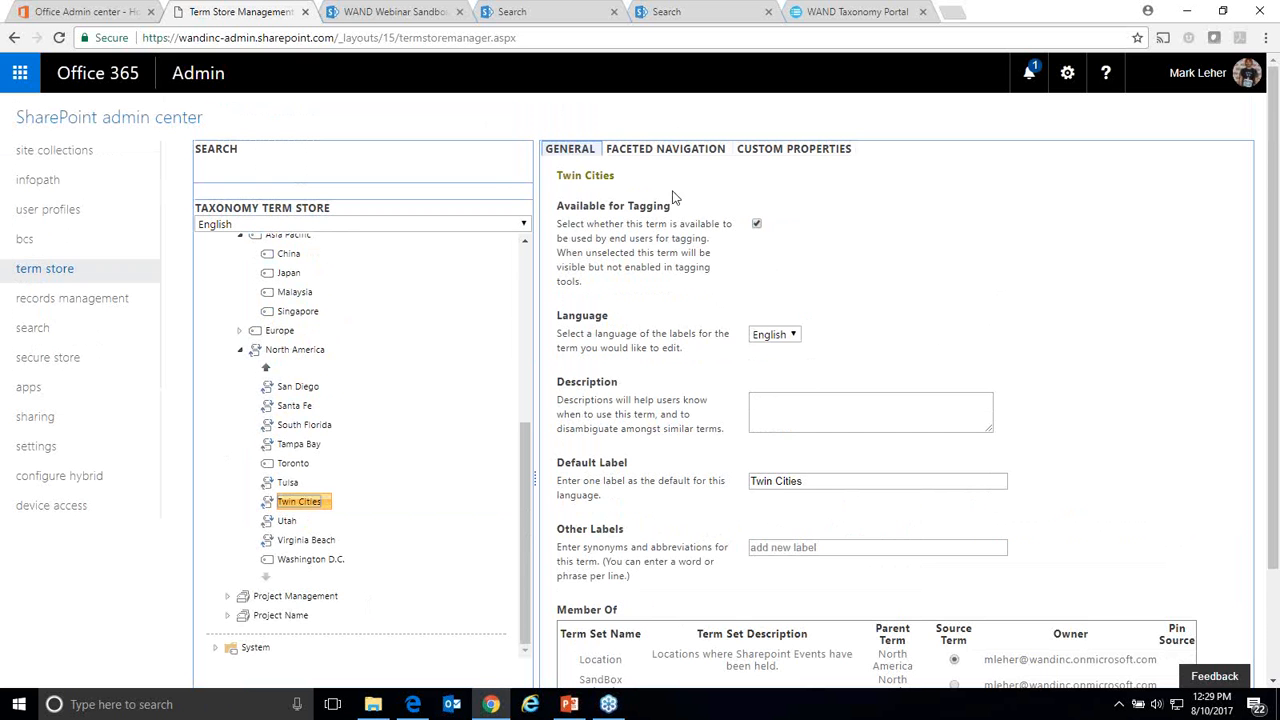
scroll(726, 207, "down", 2)
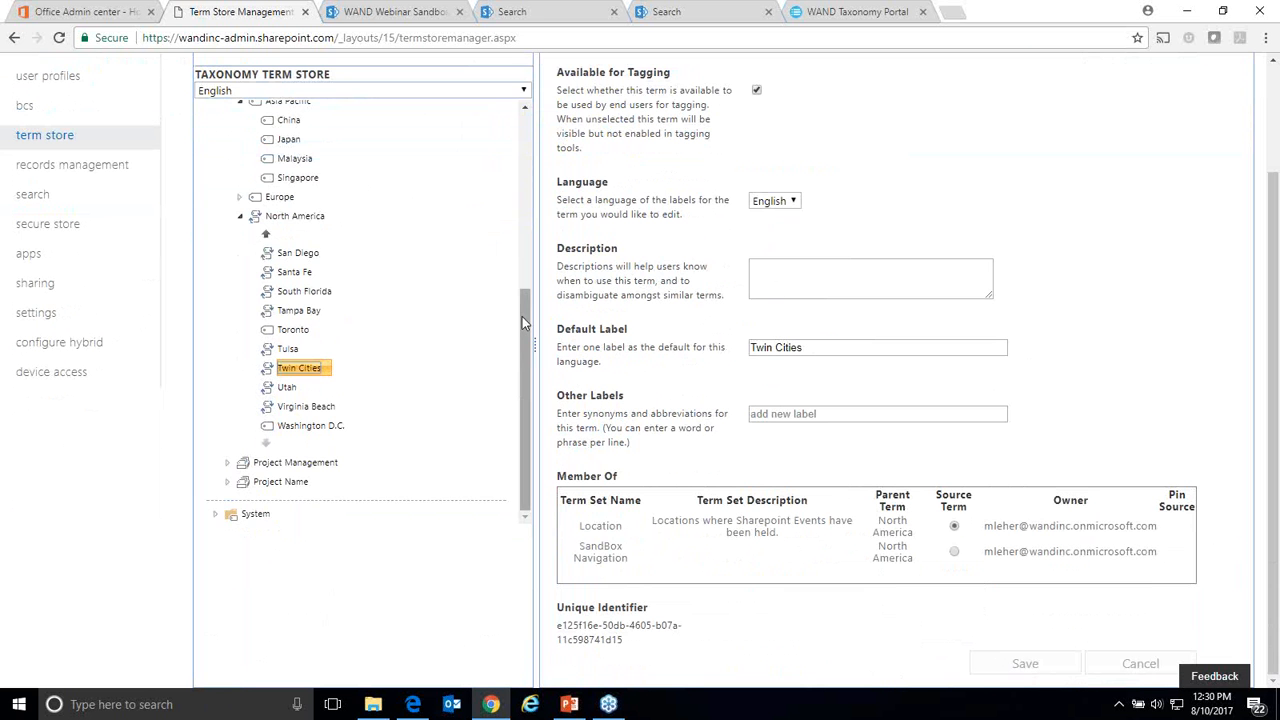
Step: Make the North America term unavailable for tagging and save the change
scroll(522, 316, "up", 1)
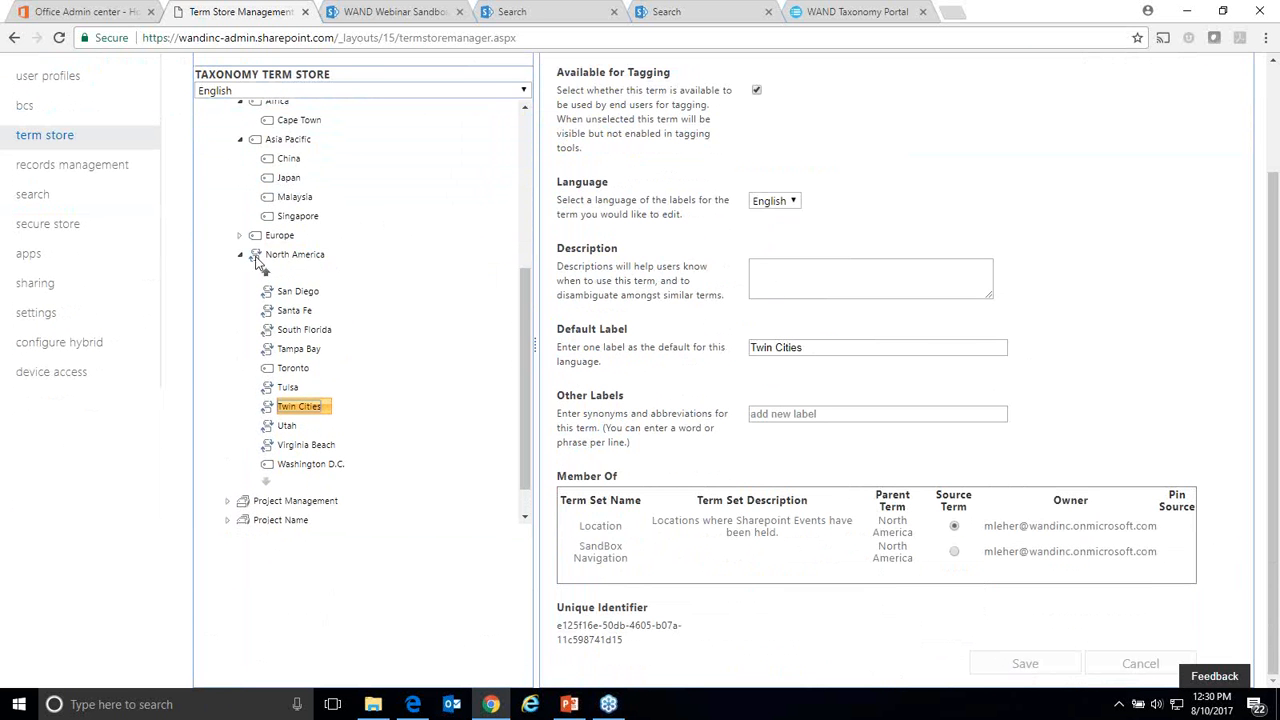
left_click(258, 259)
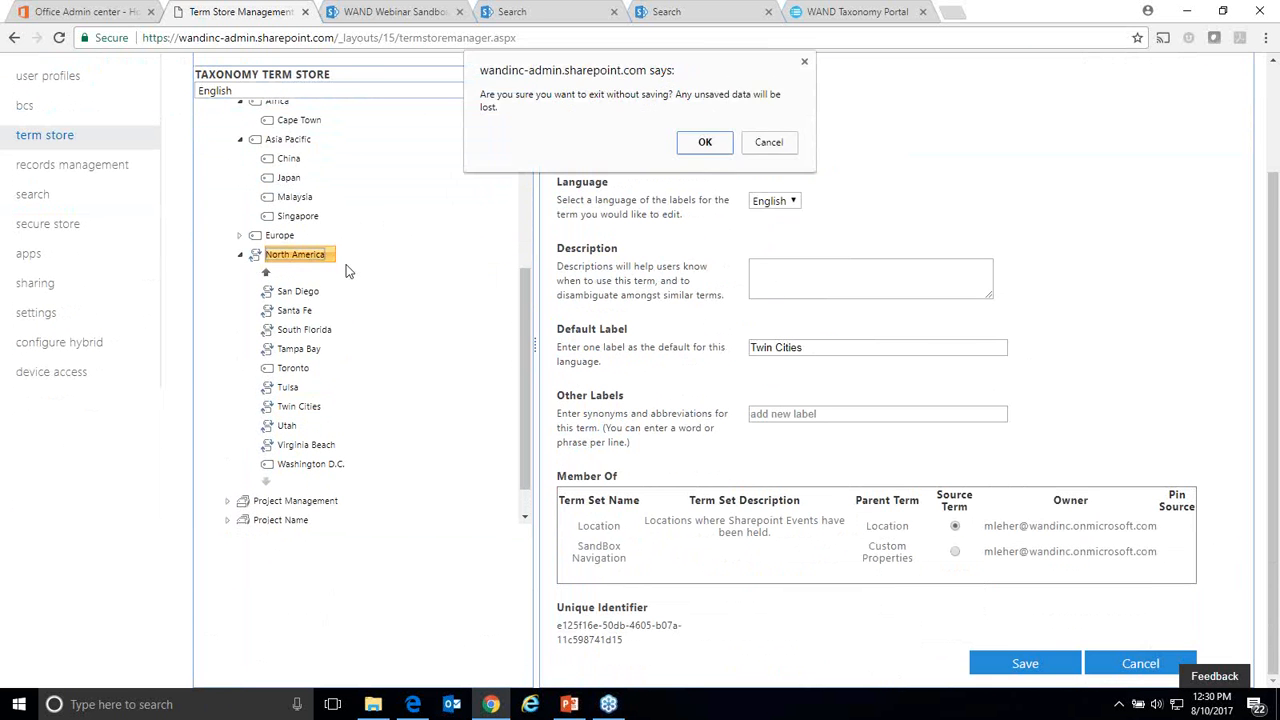
left_click(712, 144)
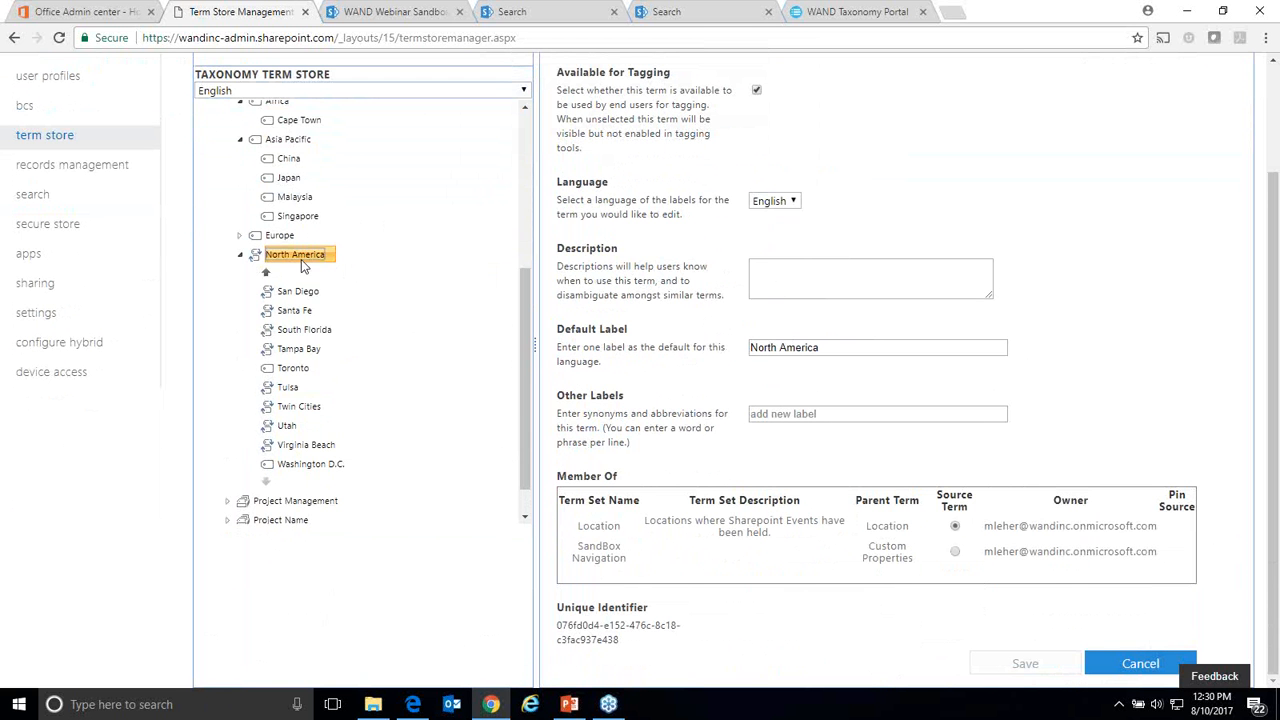
left_click(756, 91)
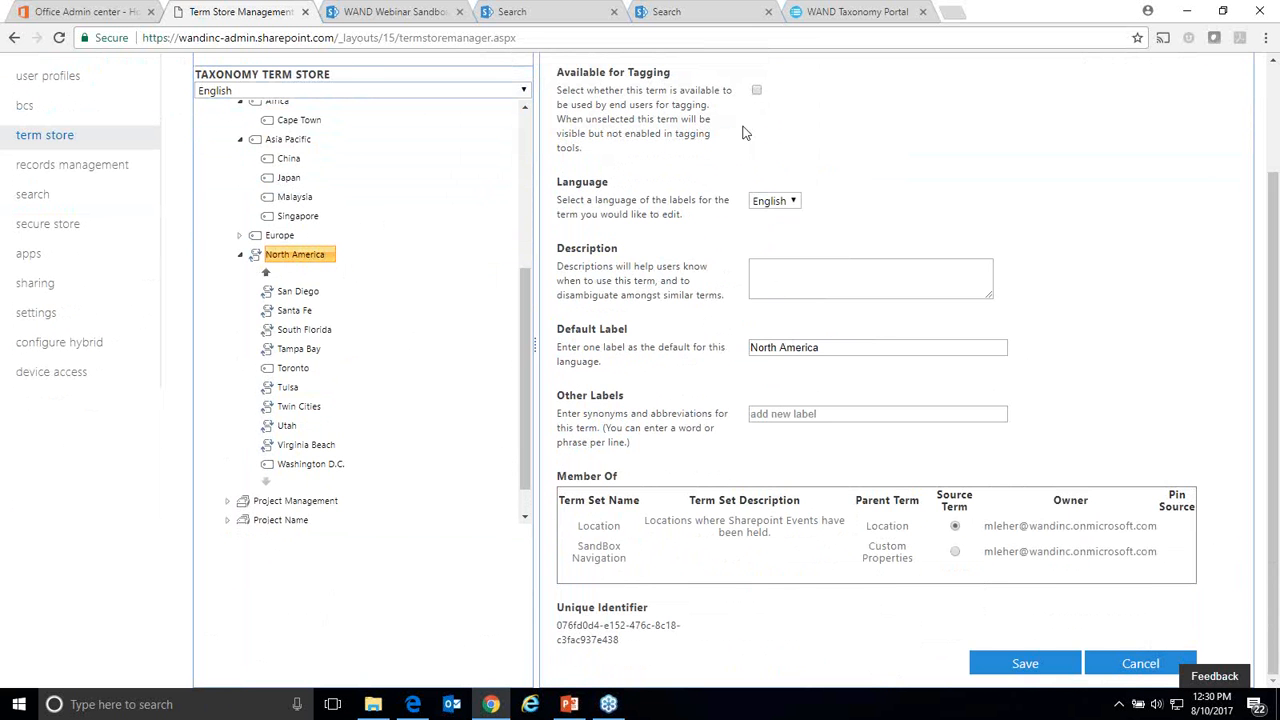
left_click(1042, 656)
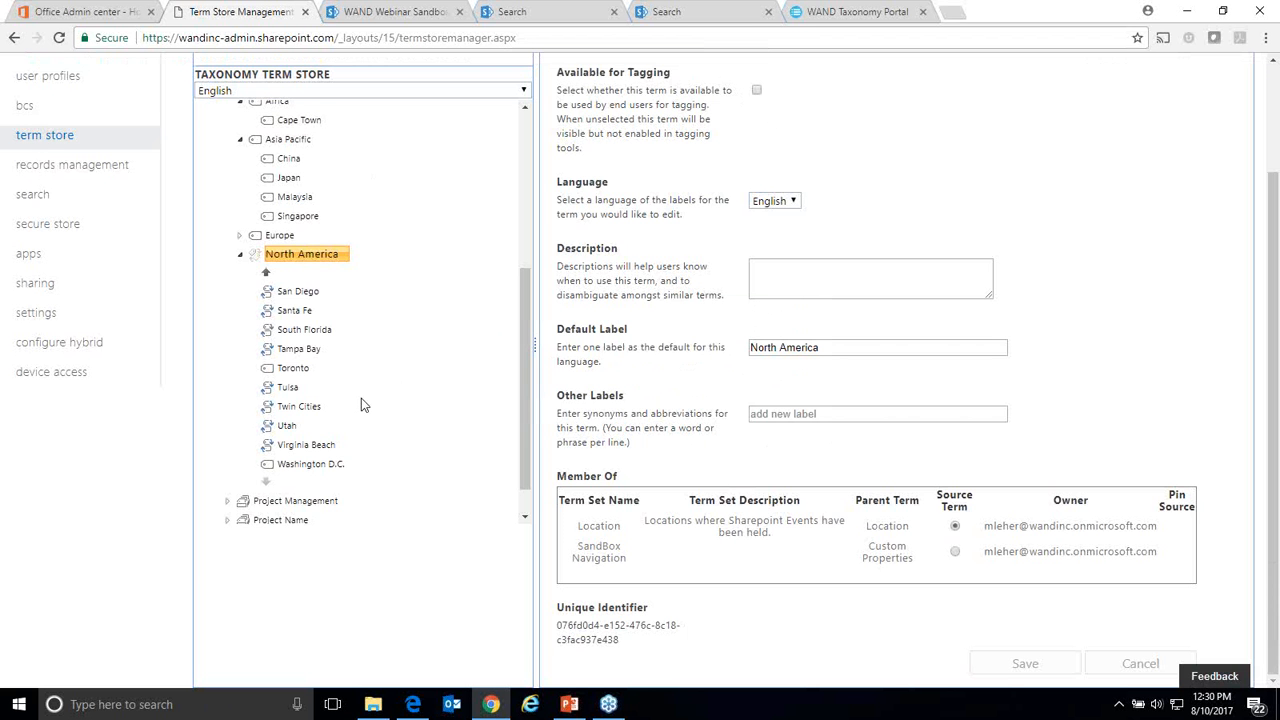
Step: Set the Twin Cities term's English description to "Twin Cities combines Minneapolis and St. Paul, Minnesota."
left_click(316, 410)
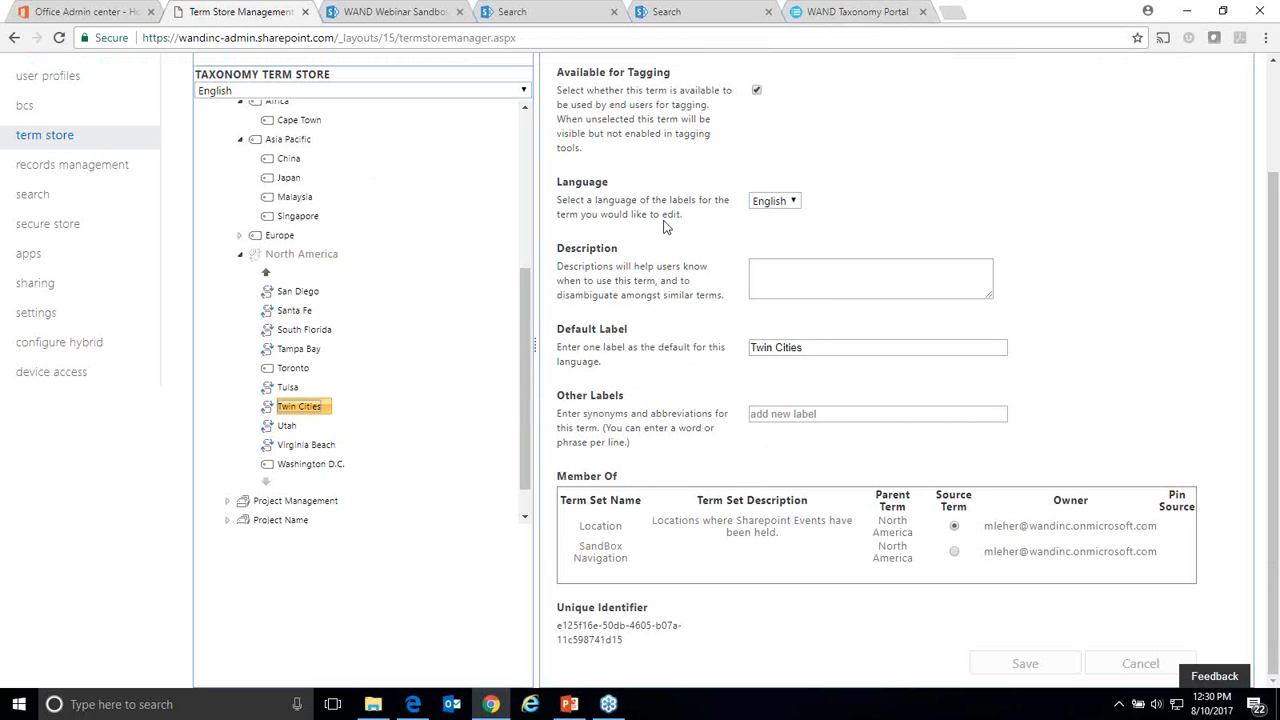
left_click(772, 205)
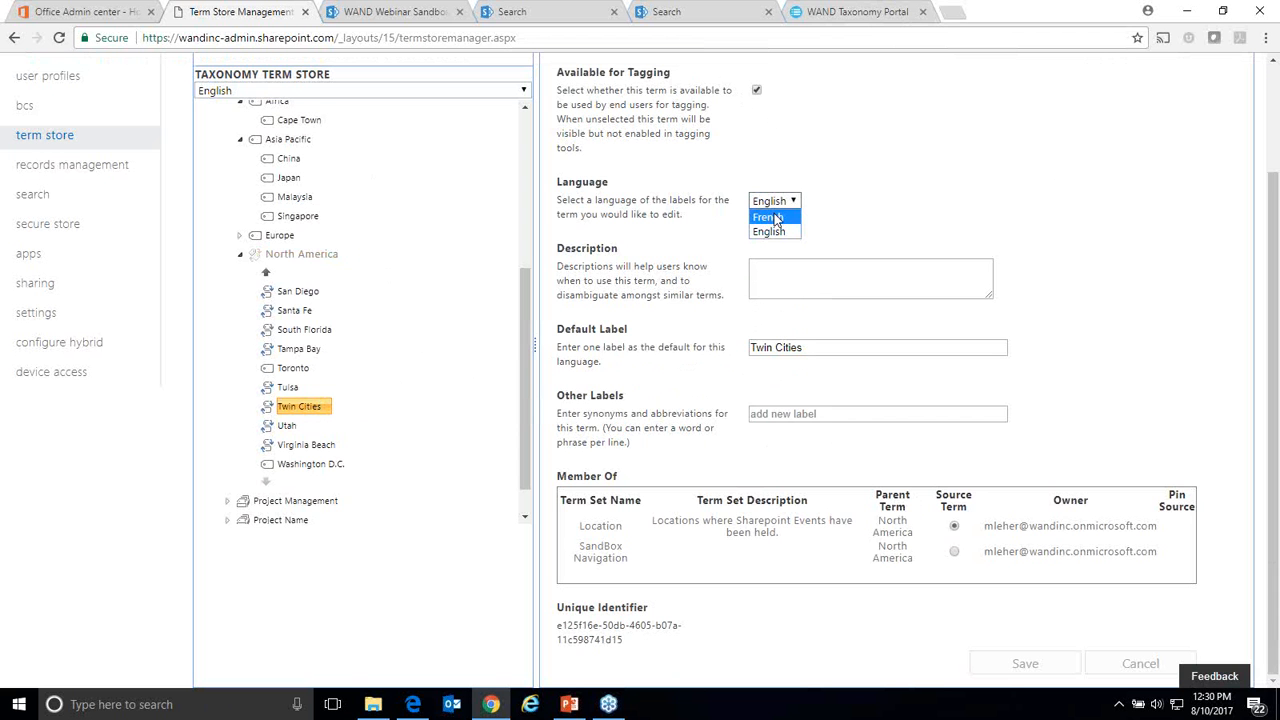
left_click(788, 262)
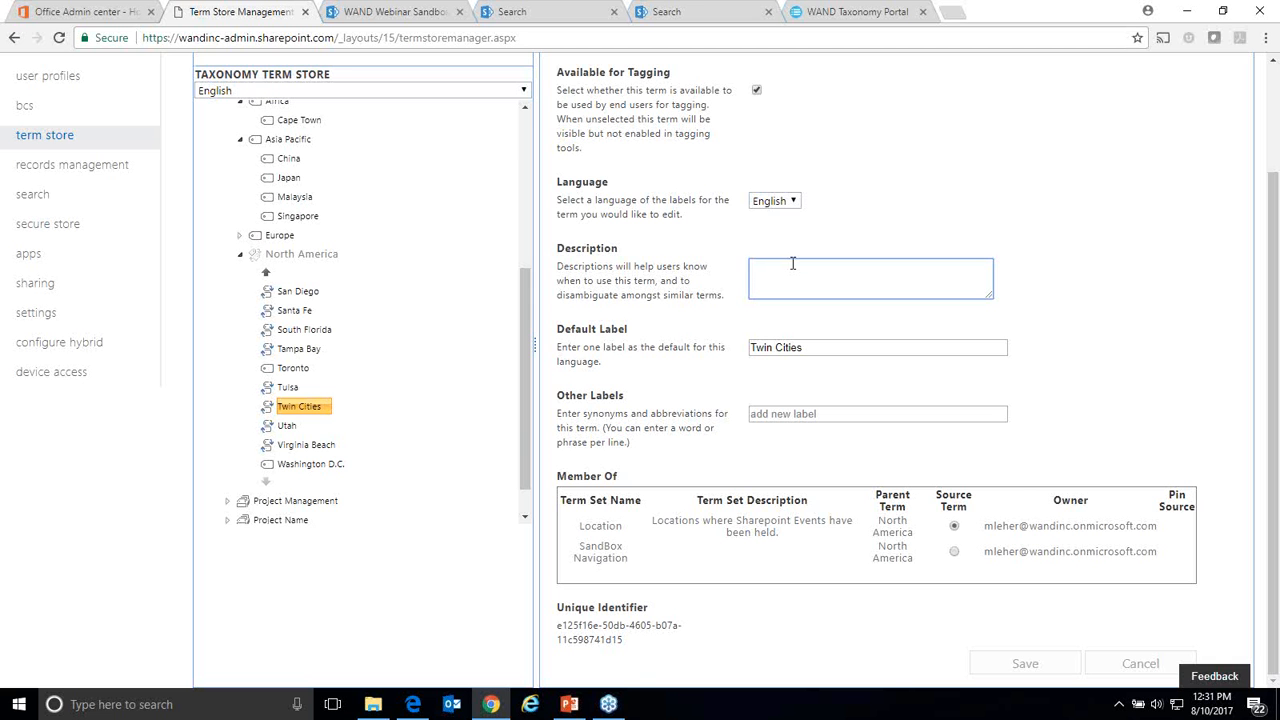
type("Twin Cities combies")
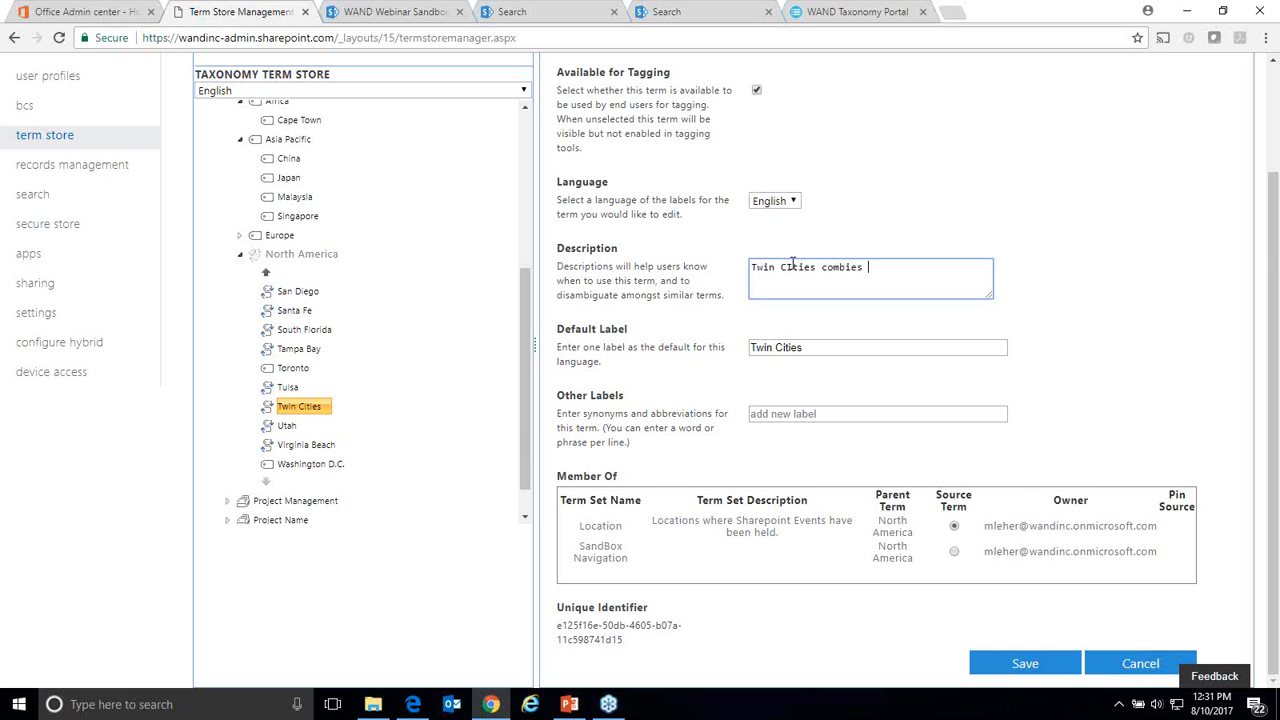
key("BackSpace")
key("BackSpace")
key("BackSpace")
type("nes Minneapolis and St. Paul")
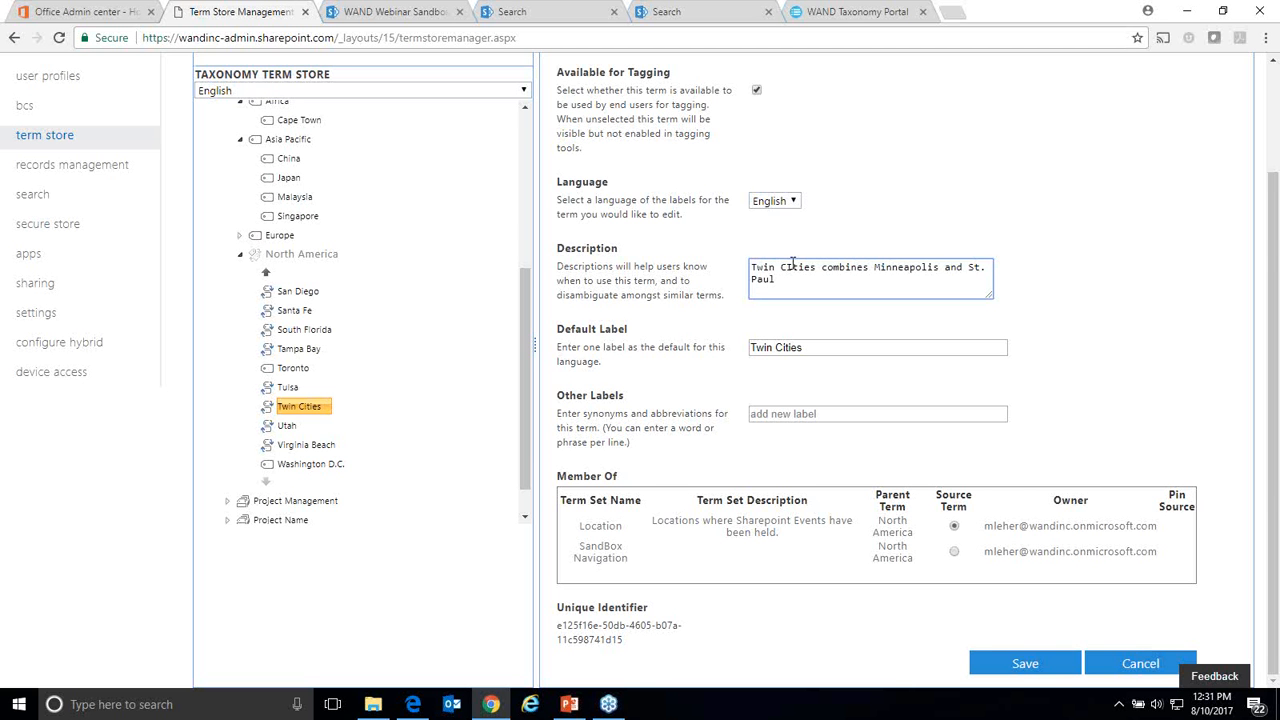
type(", Minnesota.")
left_click(838, 306)
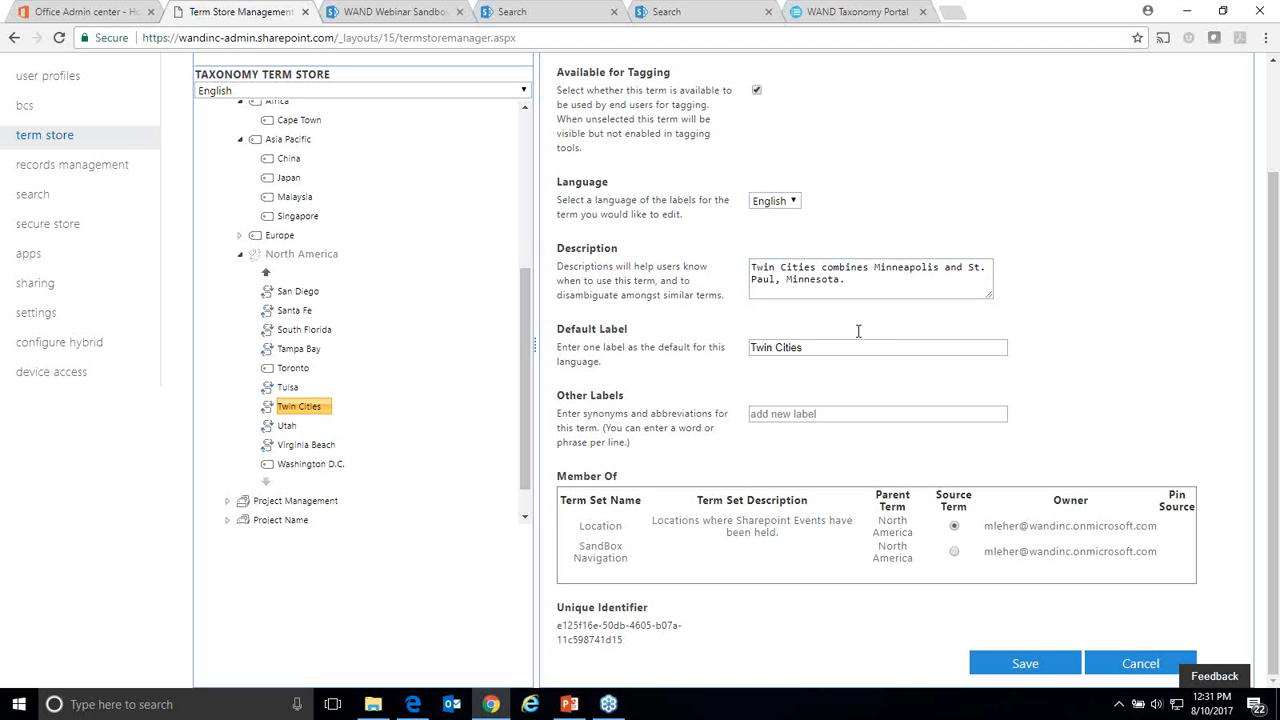
Step: Add St. Paul, Saint Paul and Minnie as other labels of the Twin Cities term
left_click(812, 347)
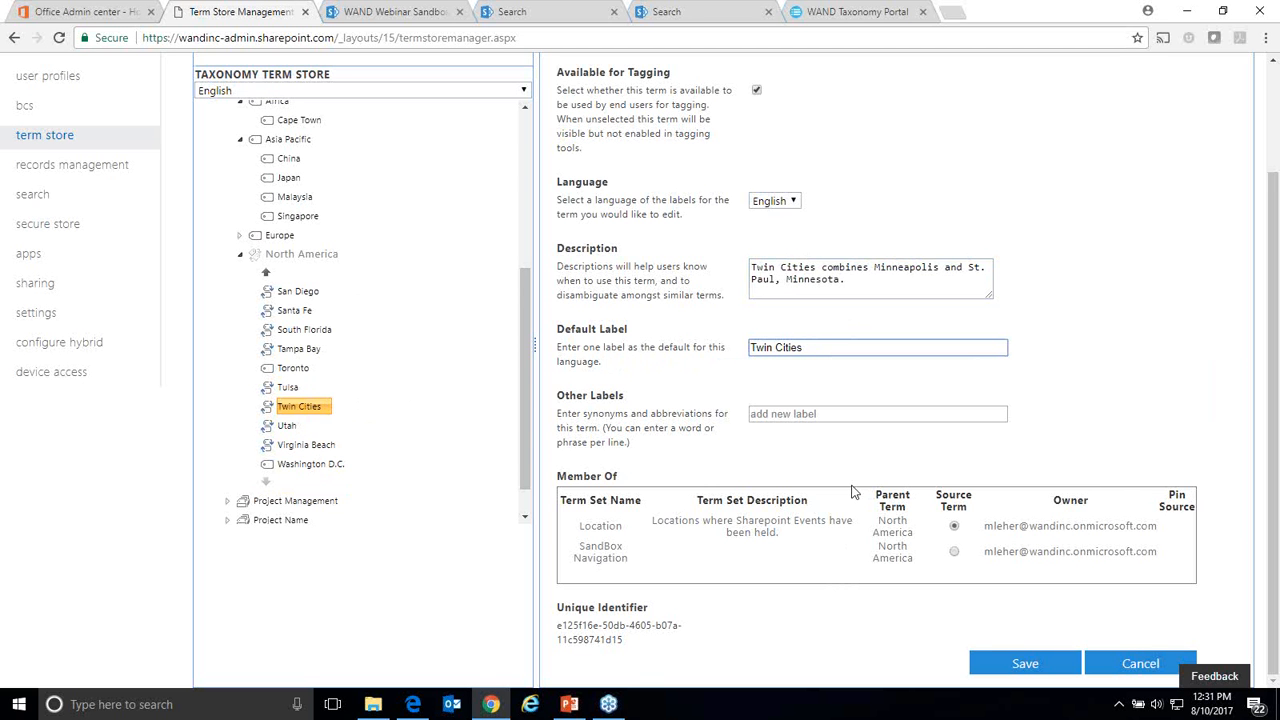
left_click(982, 418)
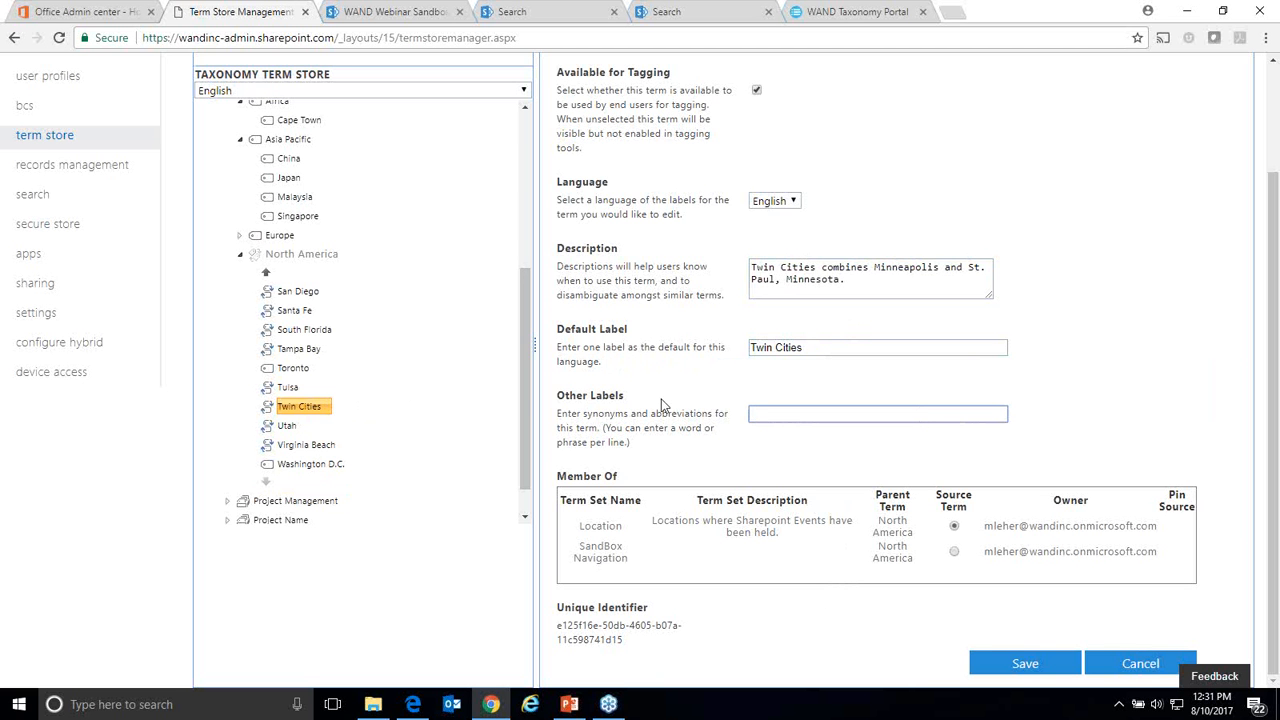
type("St. Paul")
key("Return")
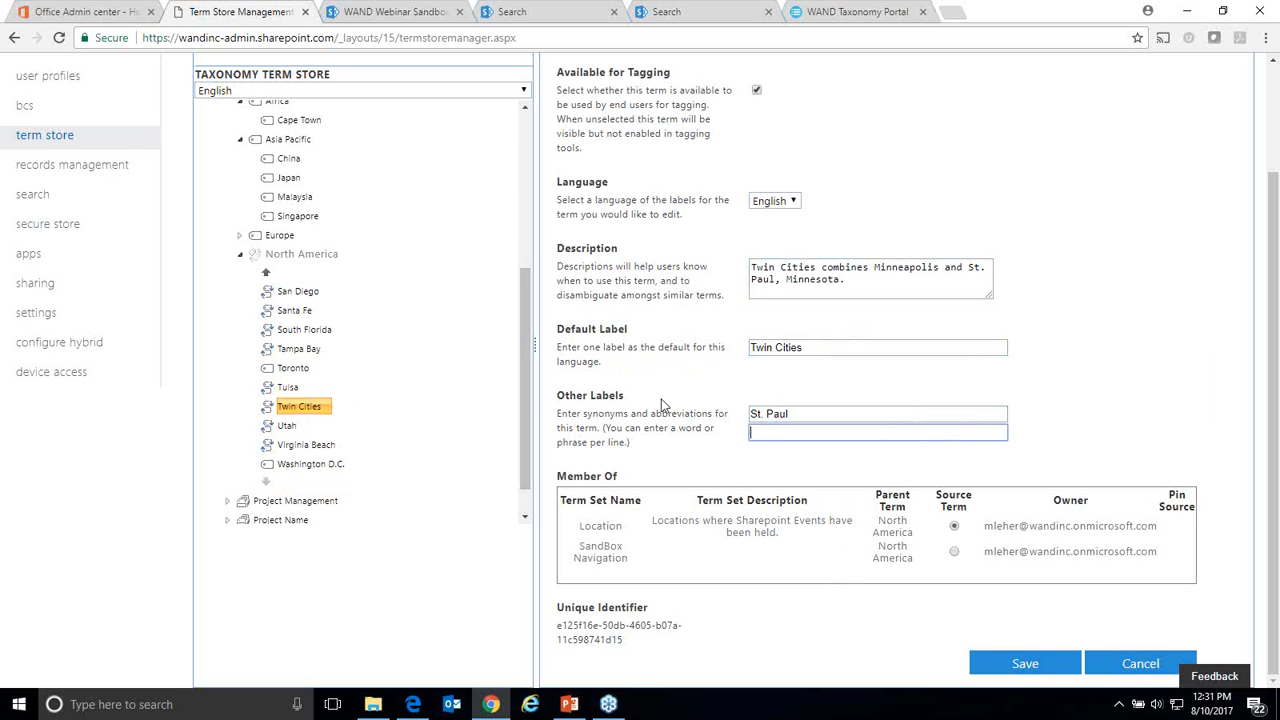
type("Saint Paul")
key("Return")
type("Minnie")
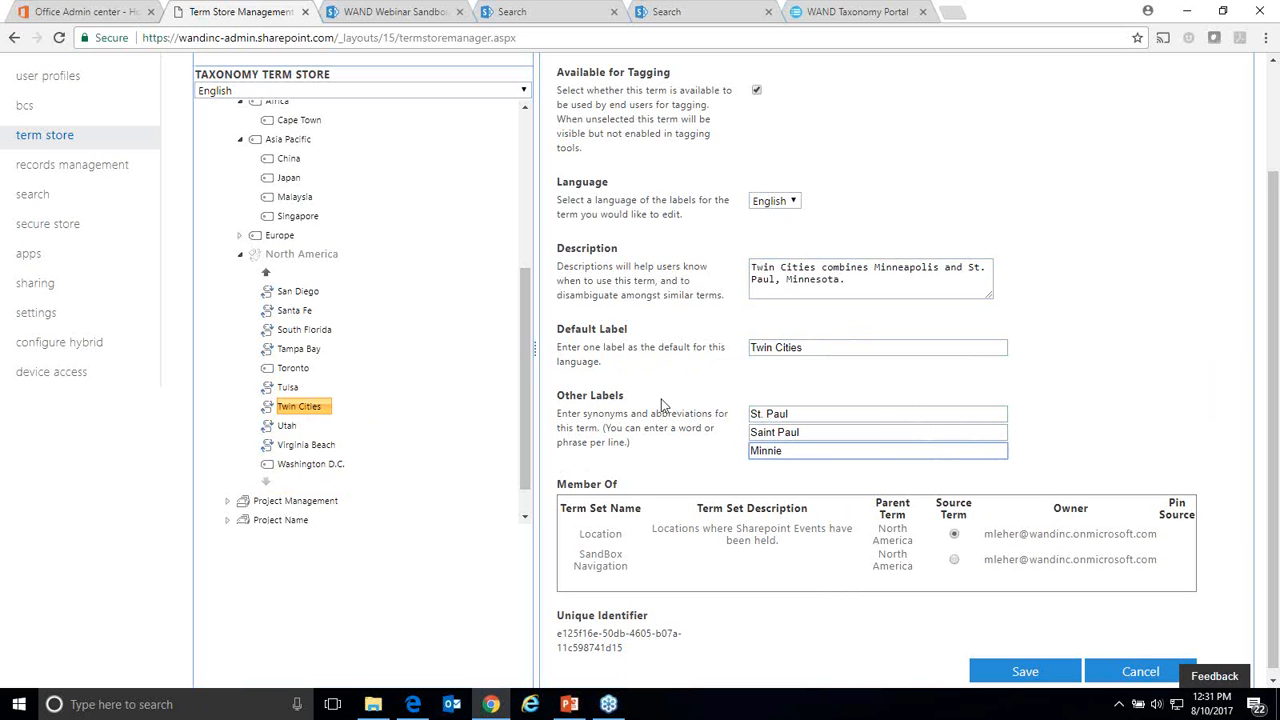
key("Return")
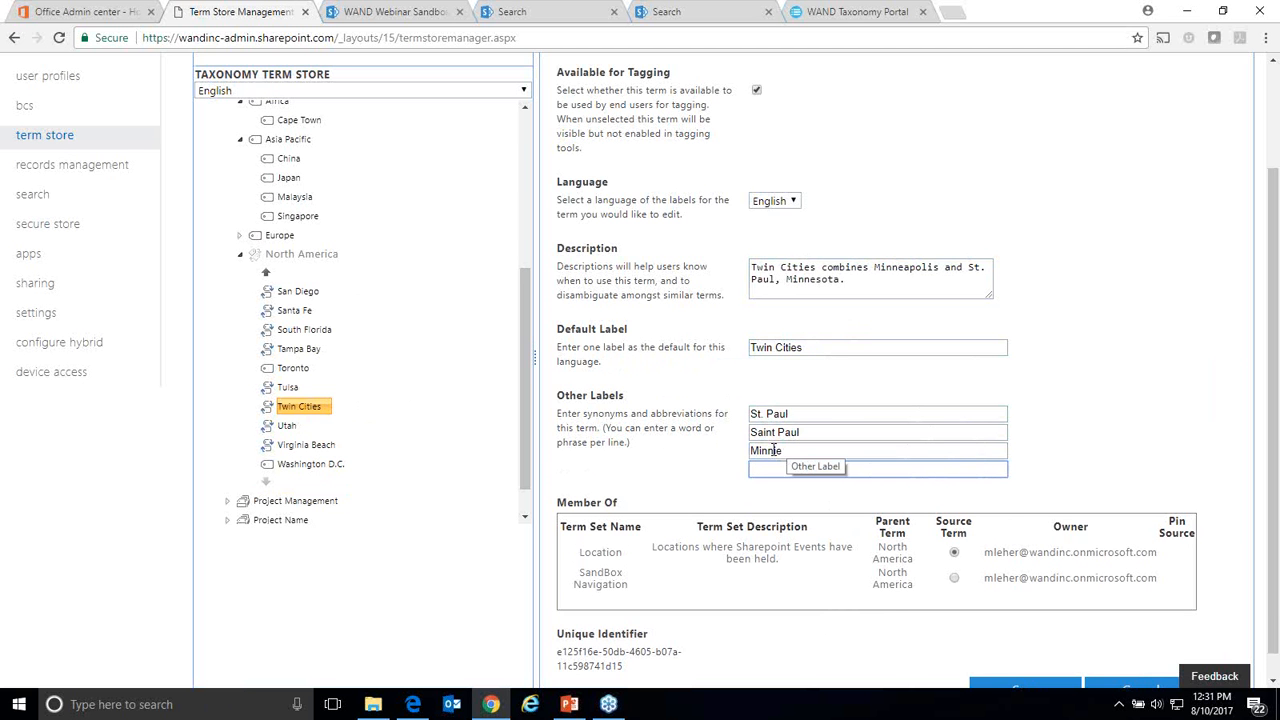
Step: Add Minneapolis as a further synonym of the Twin Cities term and save the term
type("Minn")
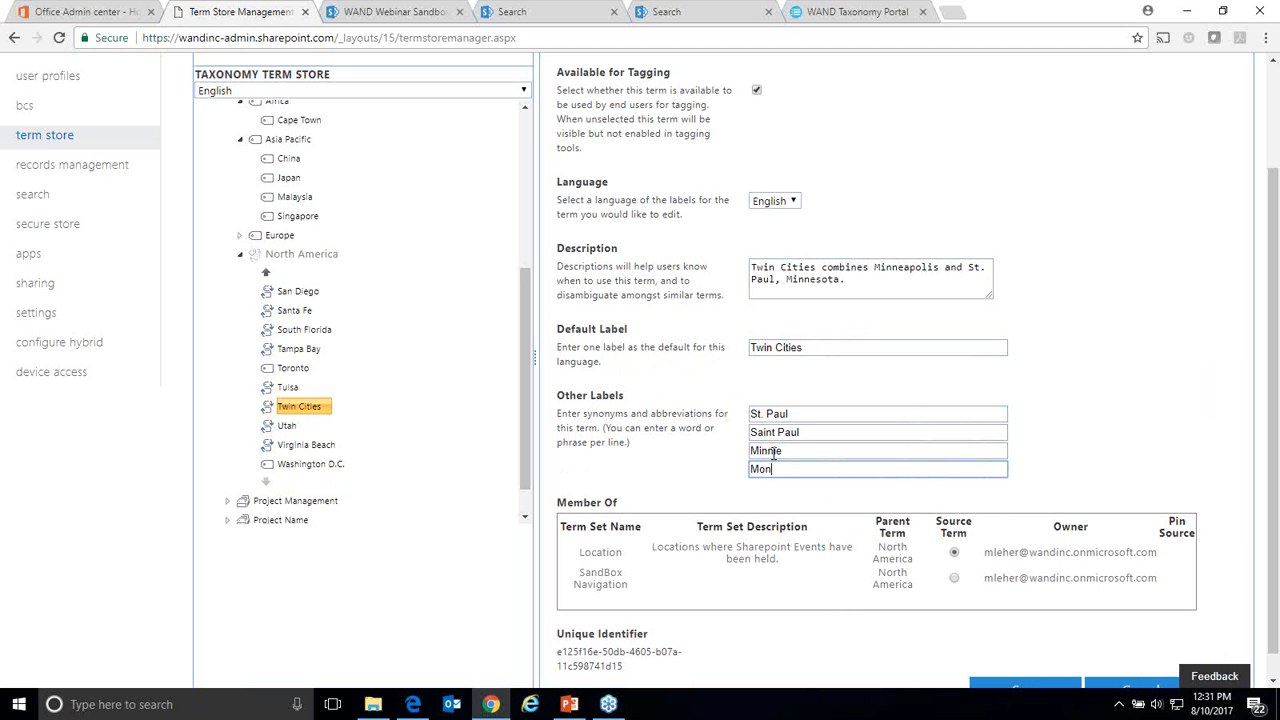
key("BackSpace")
key("BackSpace")
key("BackSpace")
type("in")
key("BackSpace")
key("BackSpace")
type("inneapli")
key("BackSpace")
key("BackSpace")
type("olis")
key("Tab")
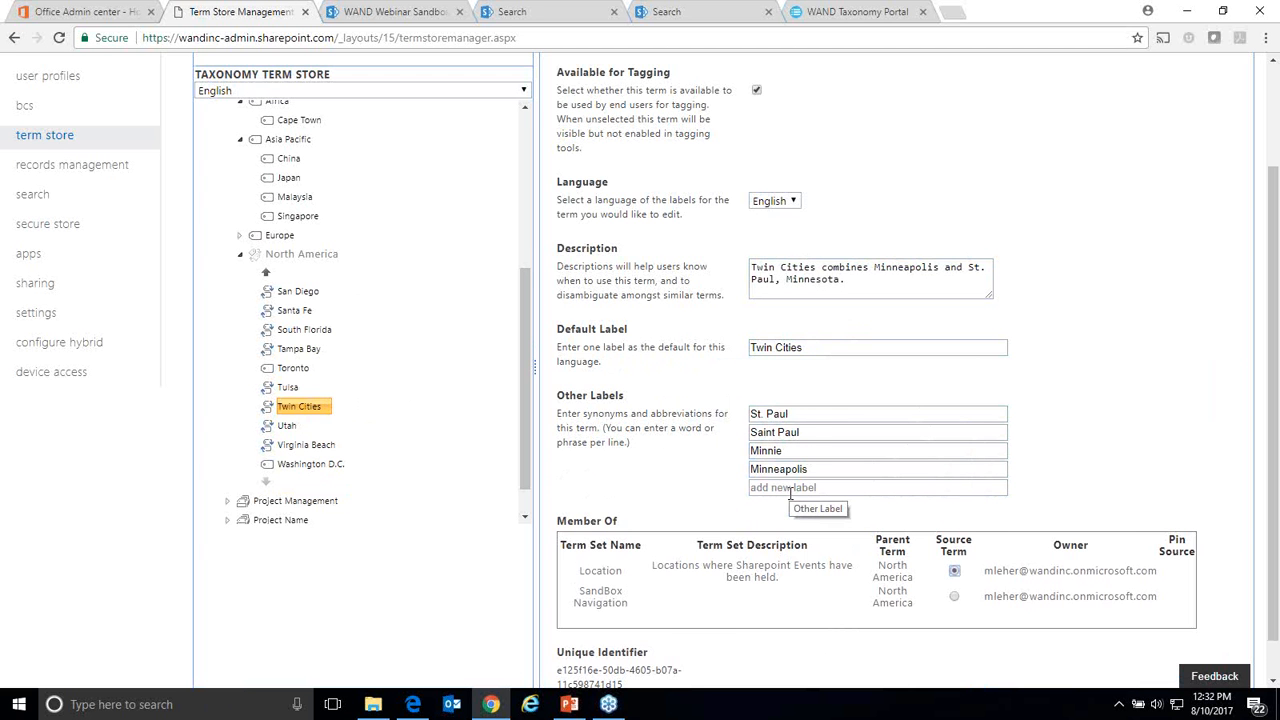
scroll(810, 465, "down", 1)
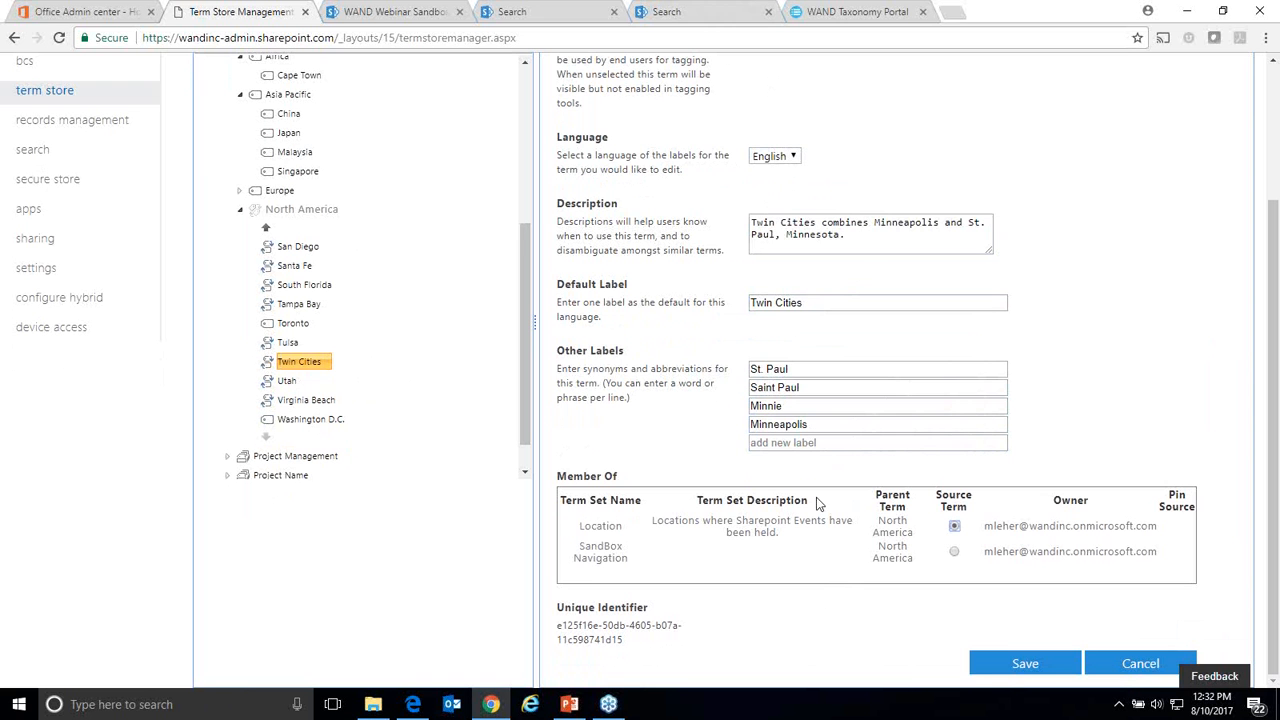
left_click(992, 668)
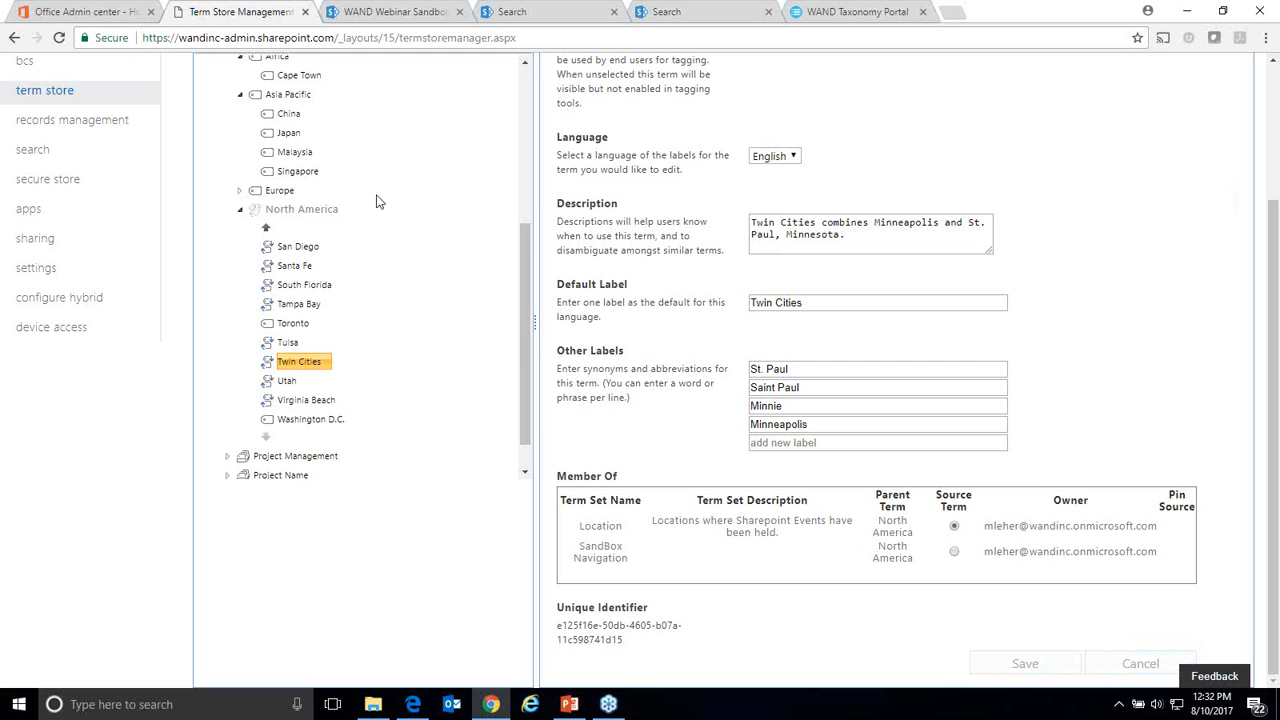
Step: Create a new term named Hong Kong under Asia Pacific in the Location term set
scroll(380, 202, "up", 3)
scroll(649, 260, "up", 2)
scroll(649, 260, "down", 2)
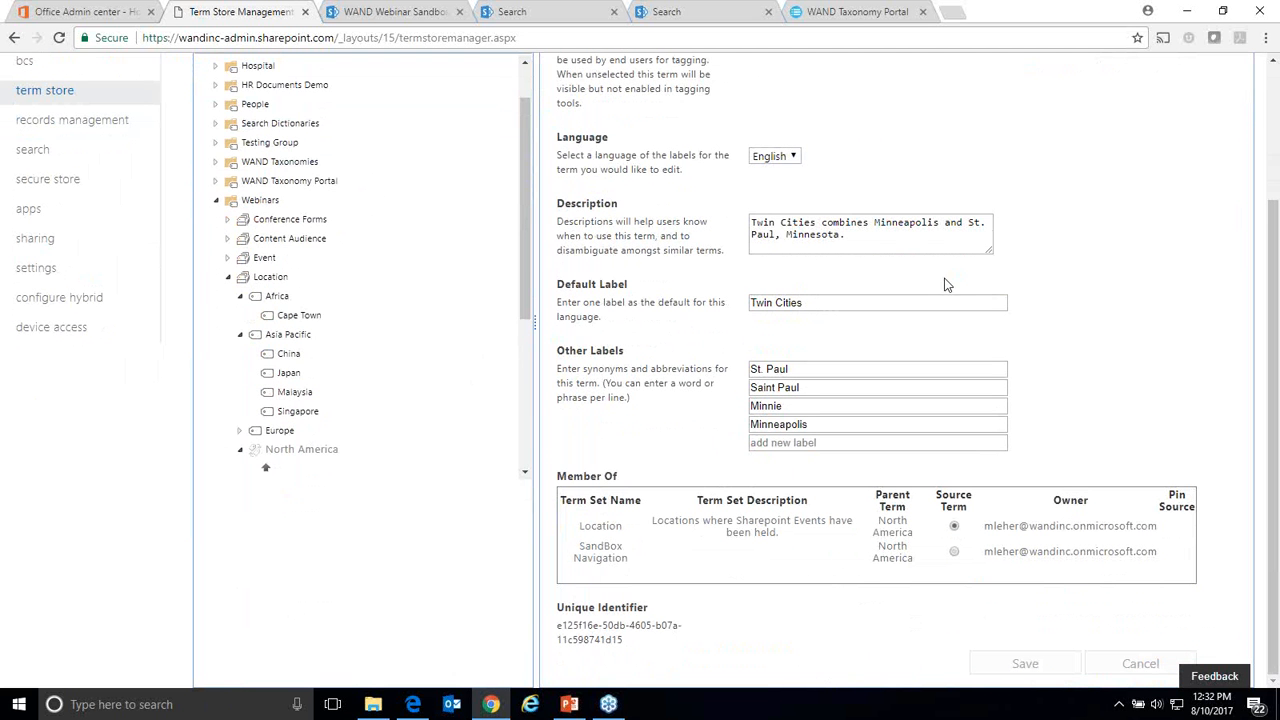
scroll(243, 90, "up", 1)
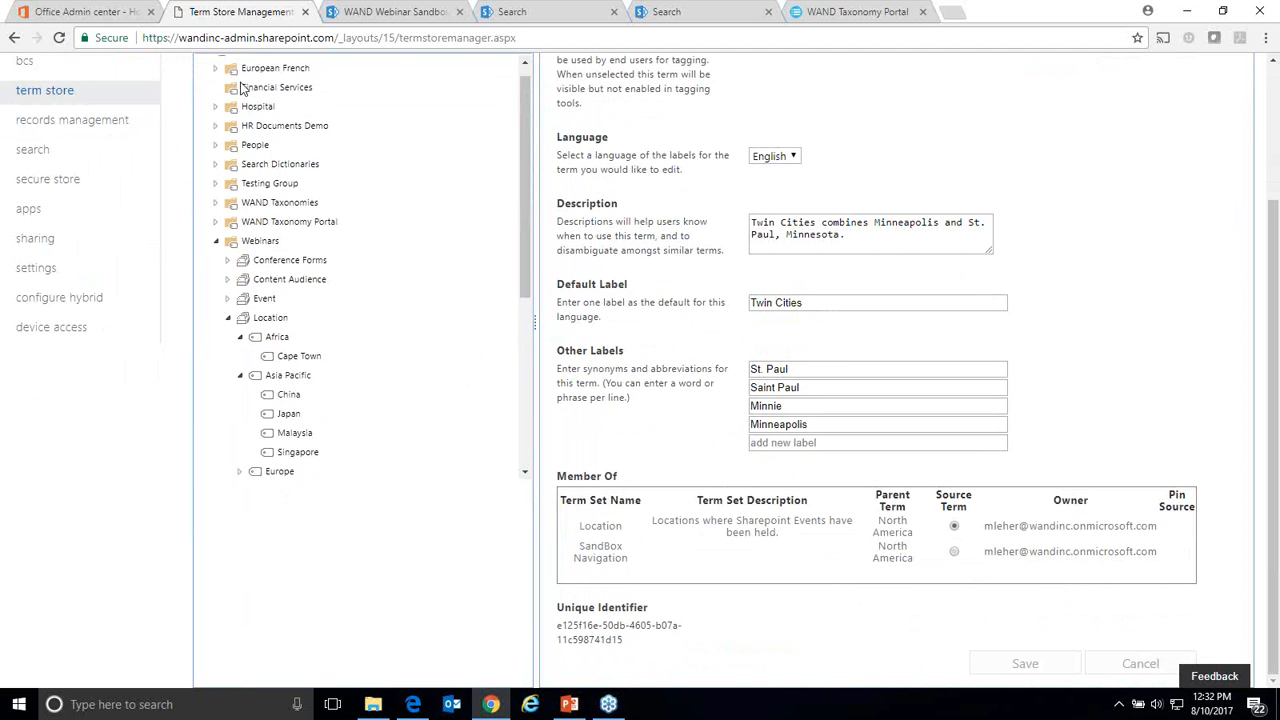
scroll(240, 85, "up", 1)
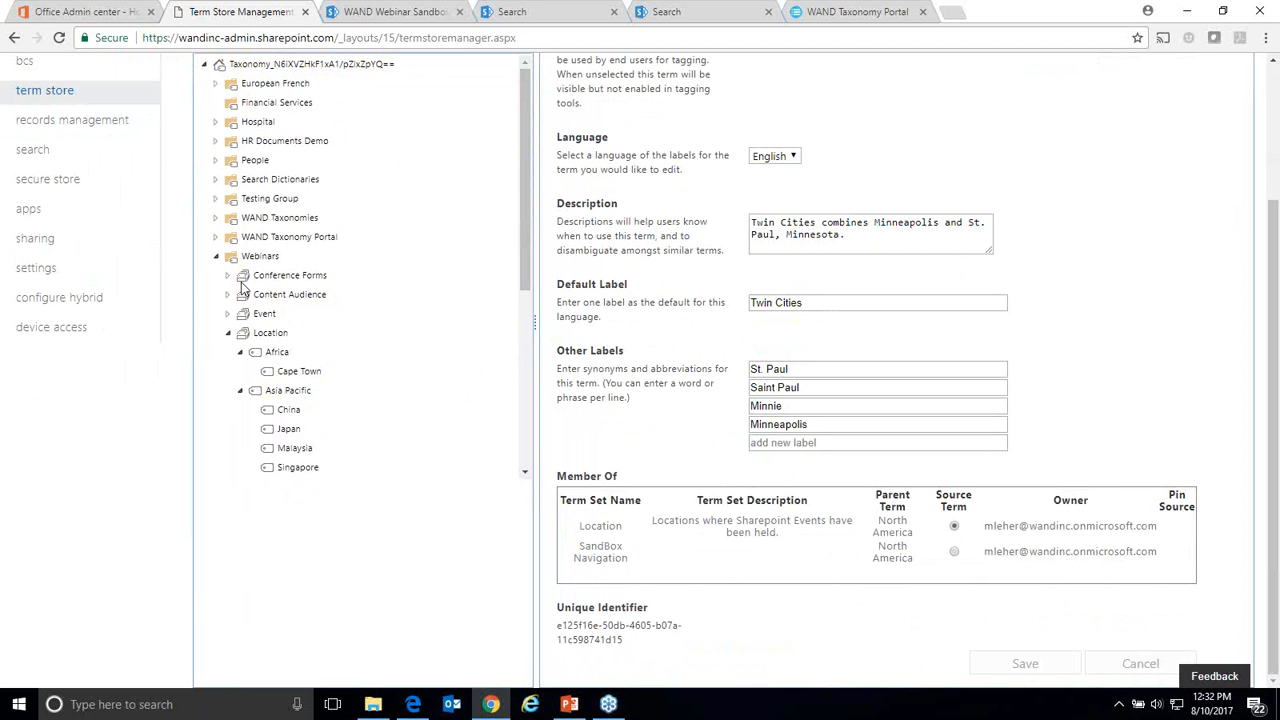
scroll(266, 330, "down", 2)
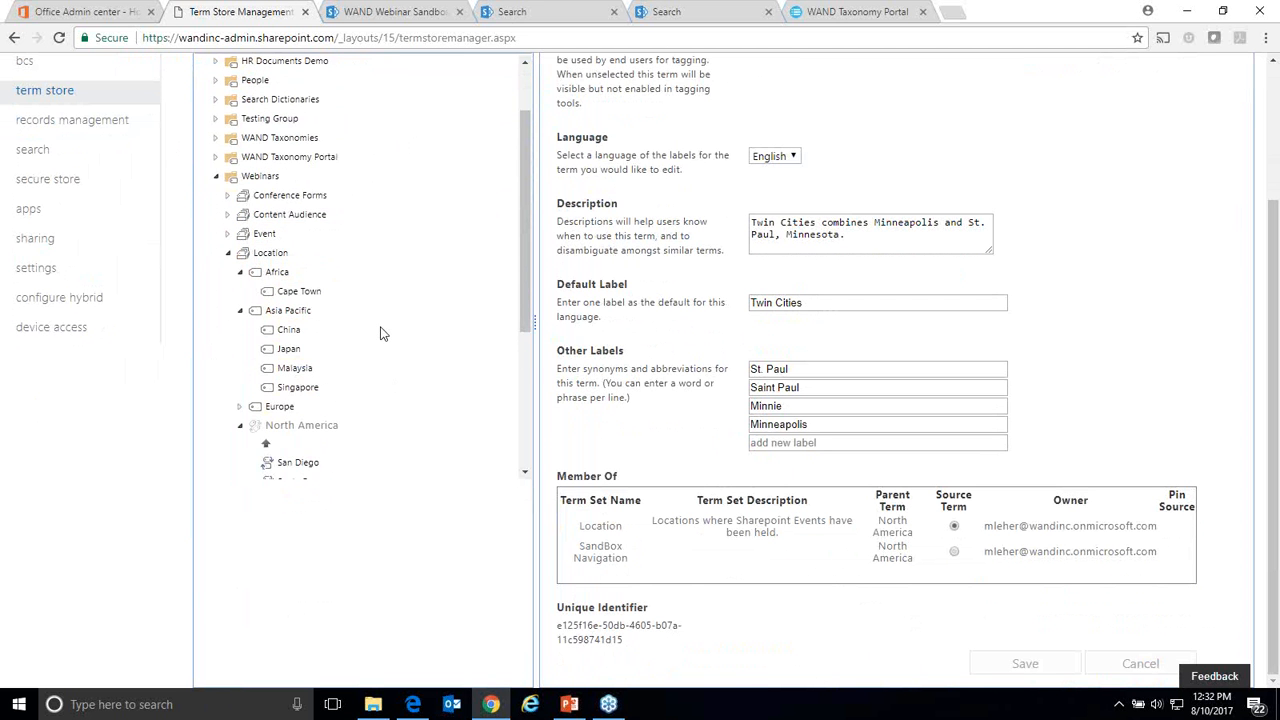
scroll(380, 333, "down", 2)
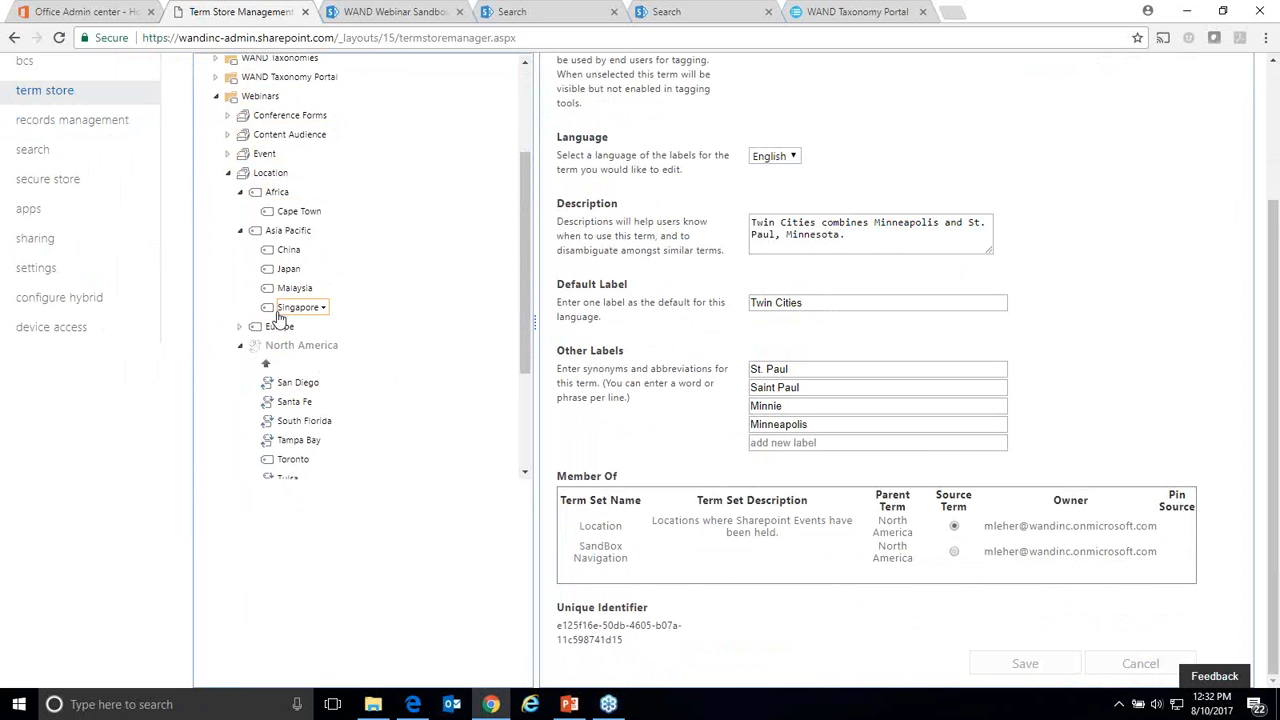
left_click(290, 233)
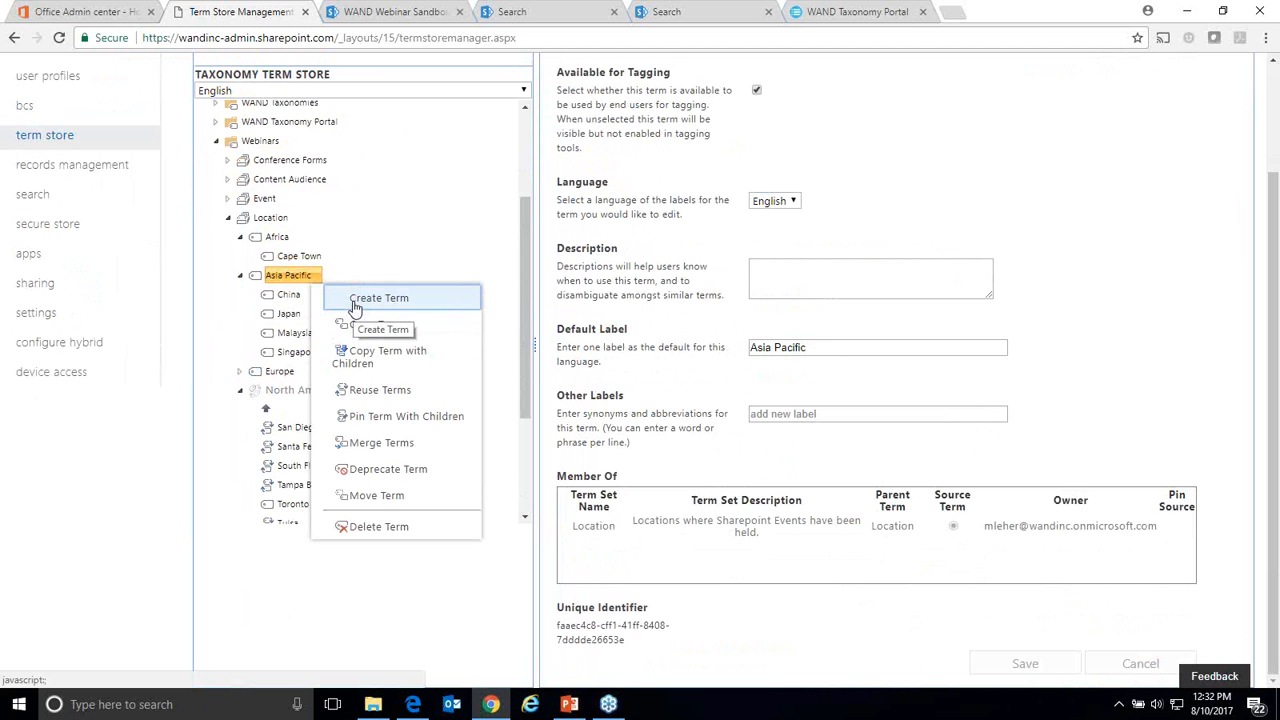
left_click(360, 299)
type("Hong Kong")
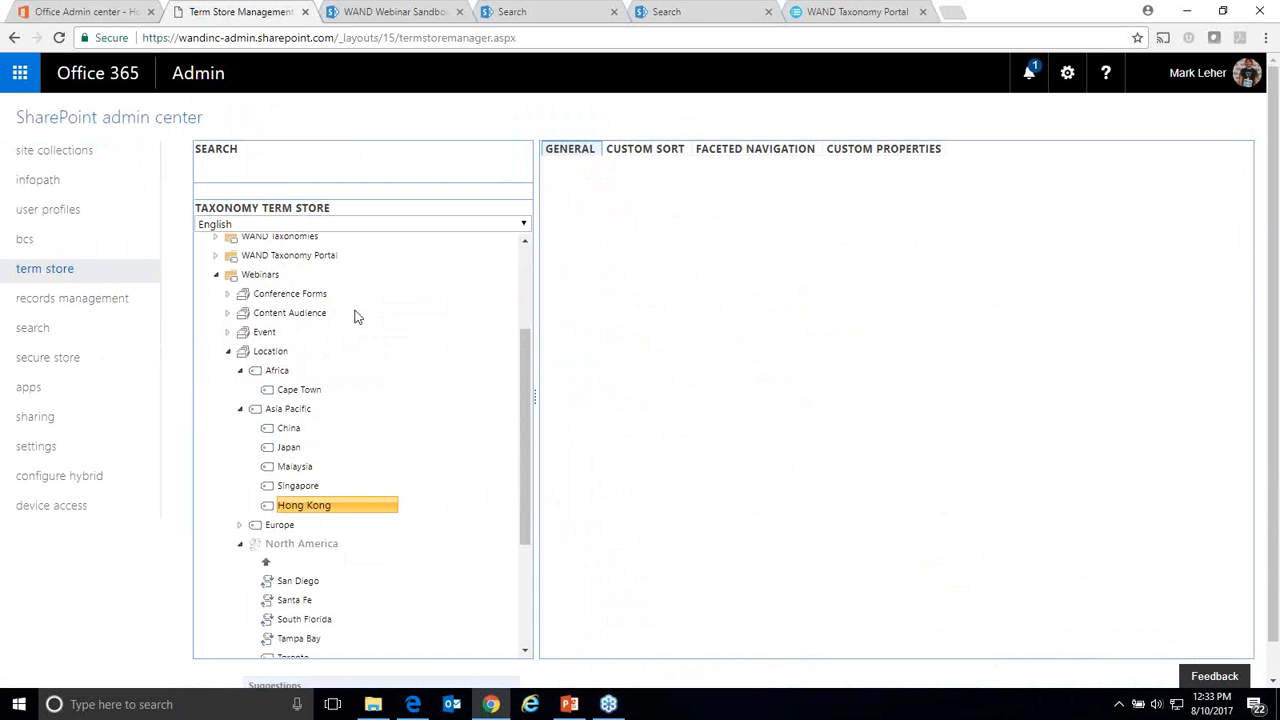
left_click(308, 410)
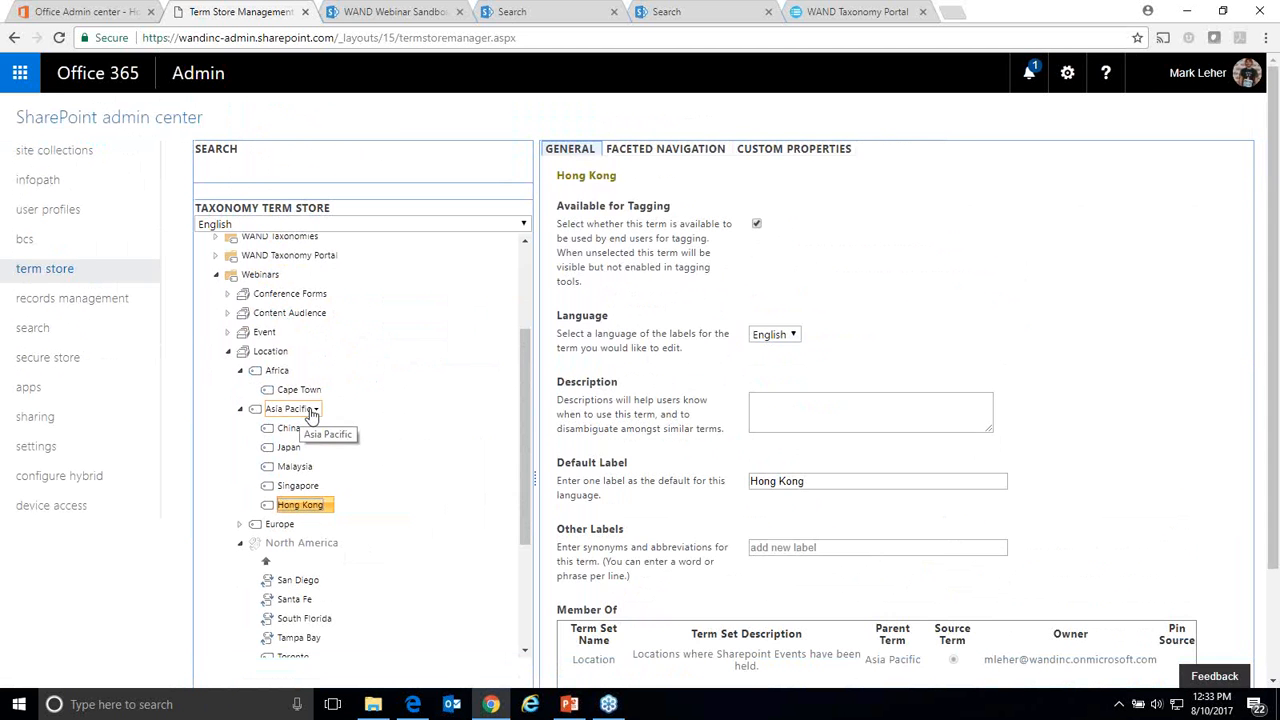
Step: Deprecate the Asia Pacific term in the Location term set, discarding the prompt about unsaved data
left_click(312, 412)
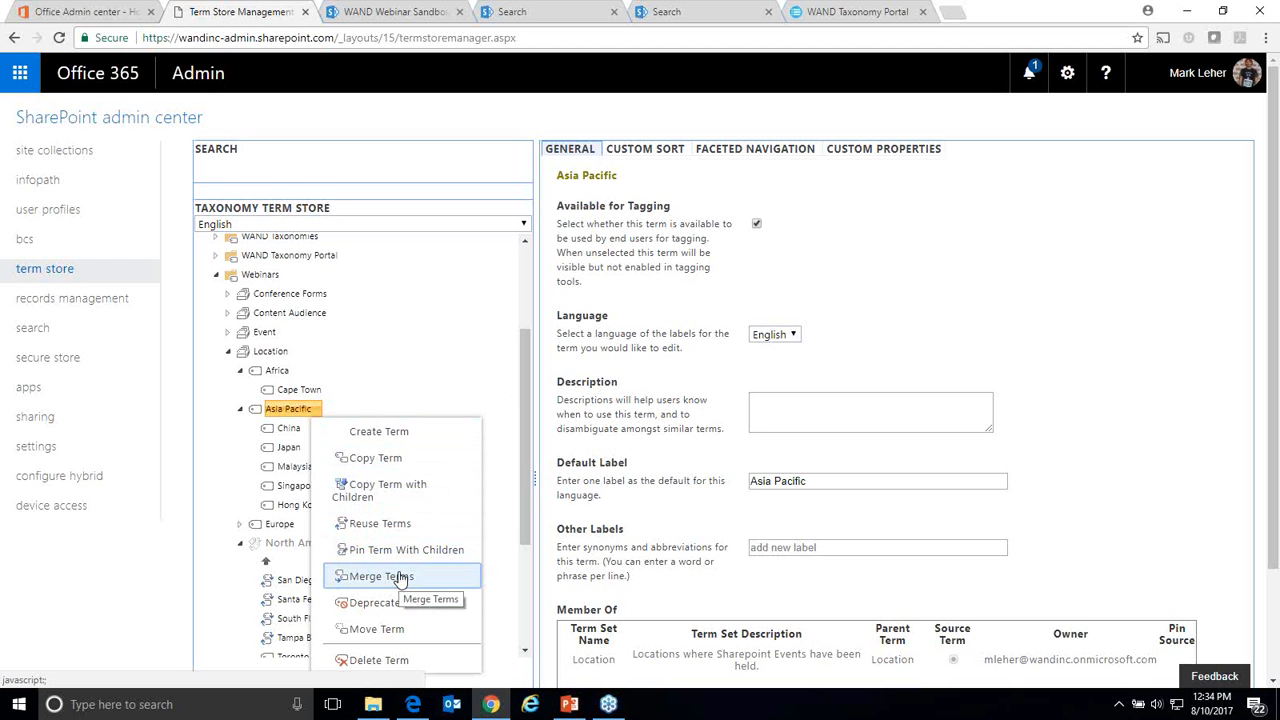
scroll(400, 578, "down", 1)
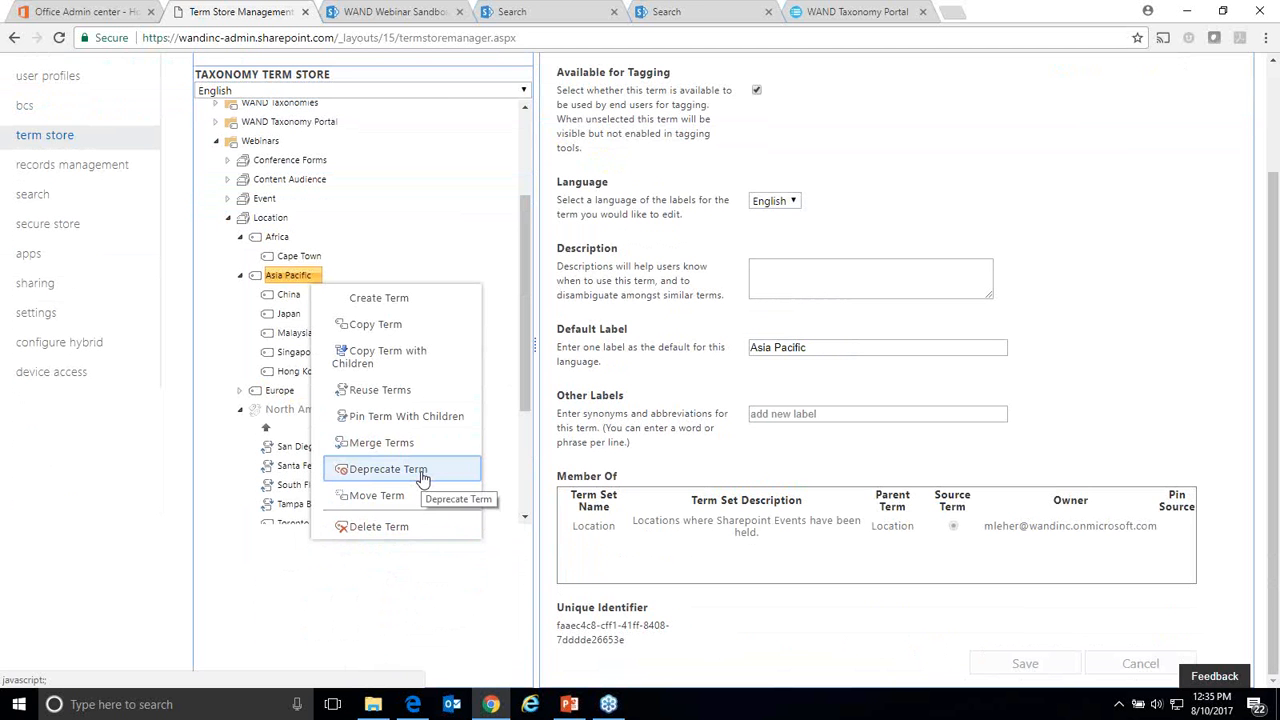
left_click(289, 295)
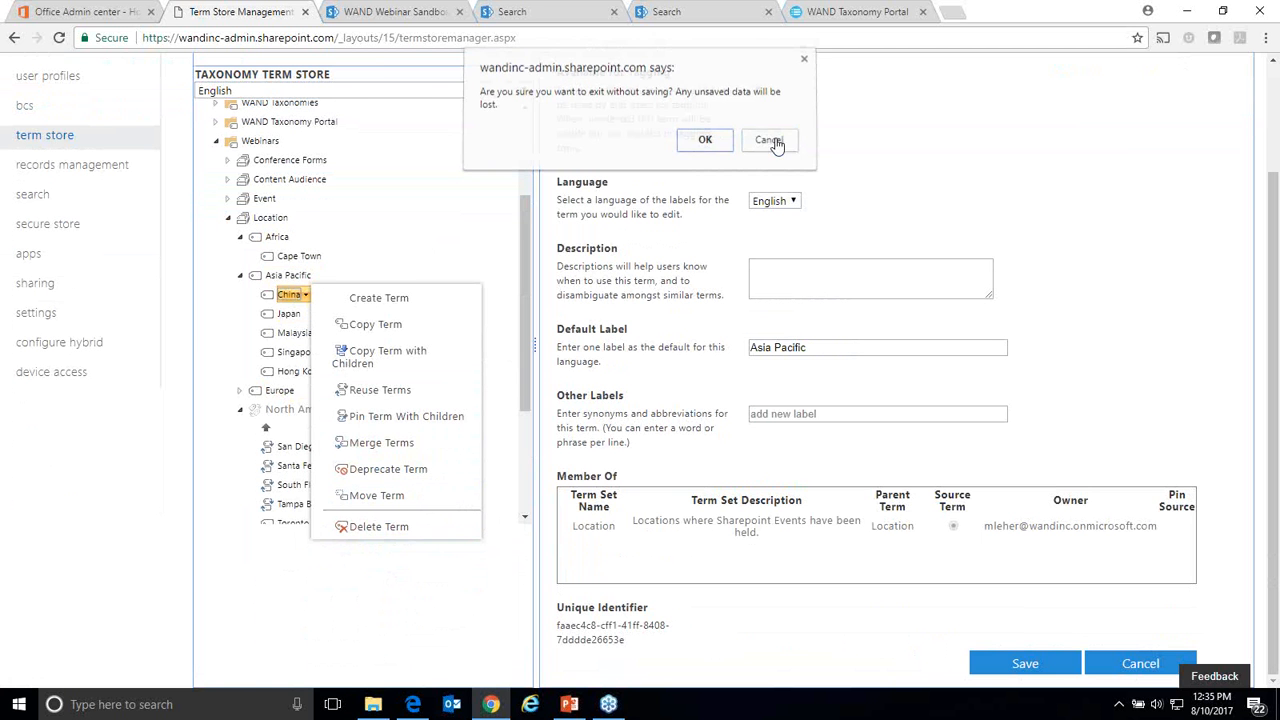
left_click(704, 145)
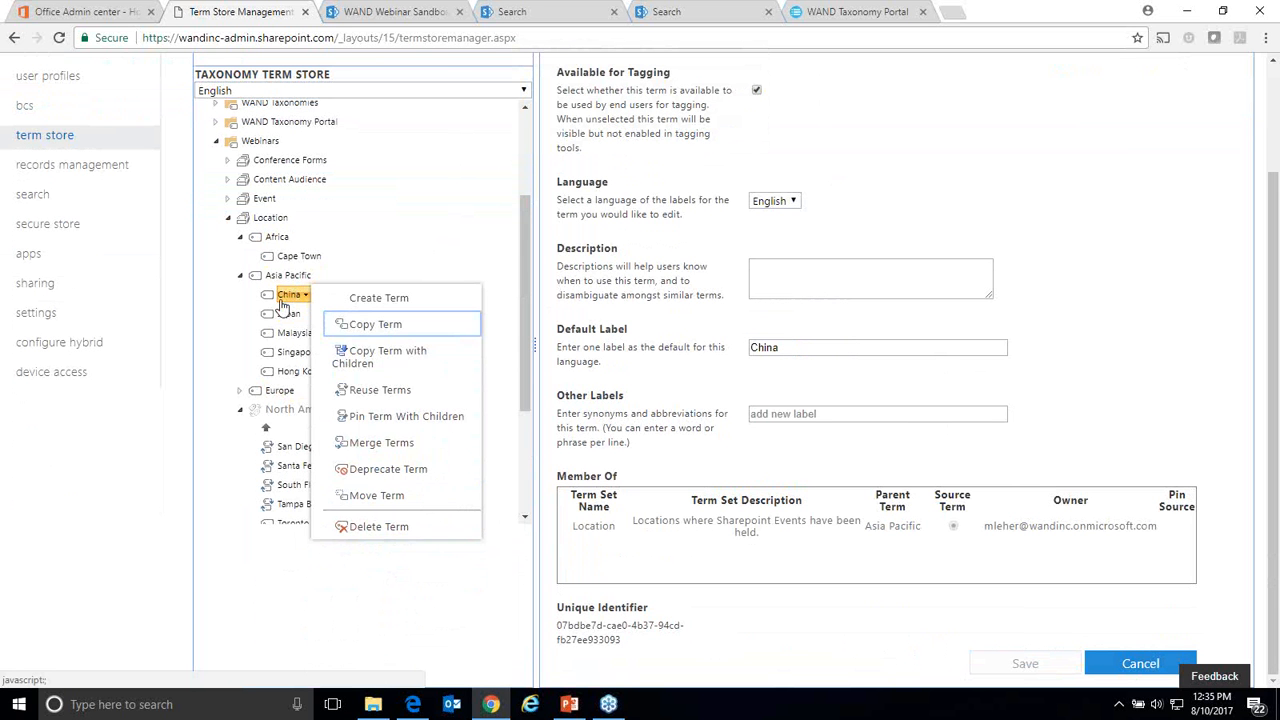
left_click(362, 469)
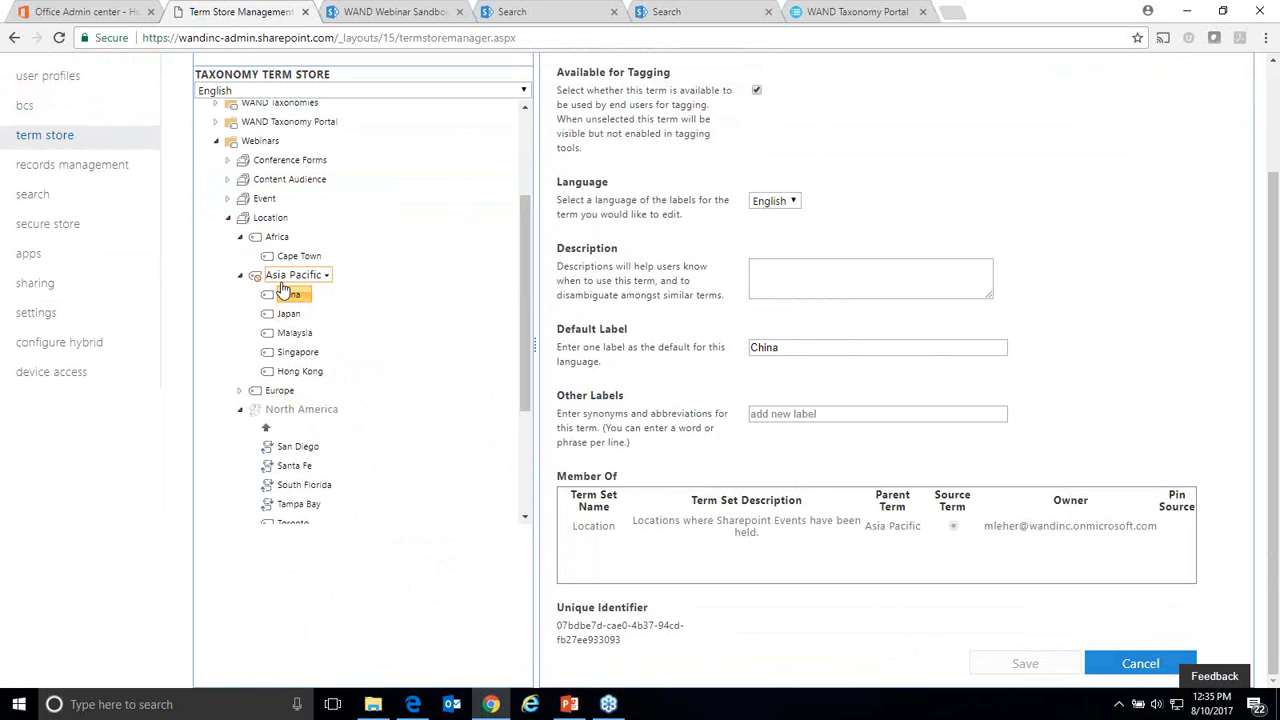
Step: Re-enable the Asia Pacific term and check which actions are available for the China term beneath it
left_click(325, 275)
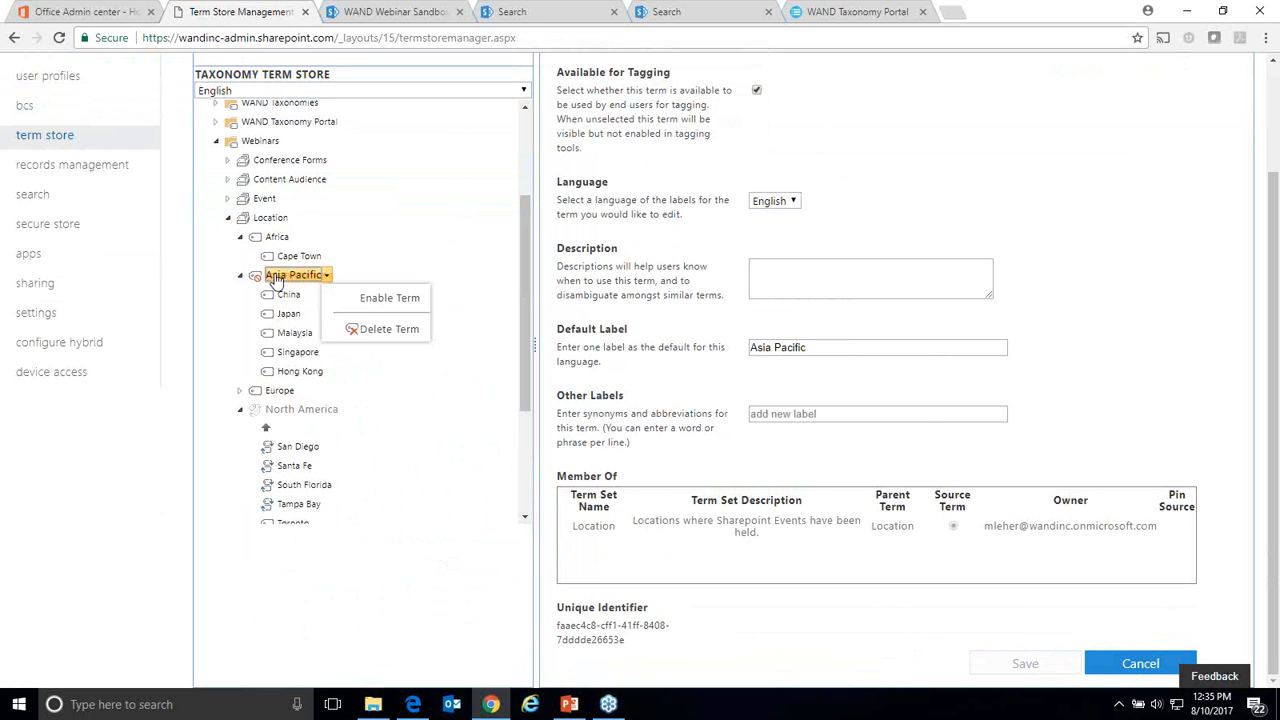
left_click(388, 298)
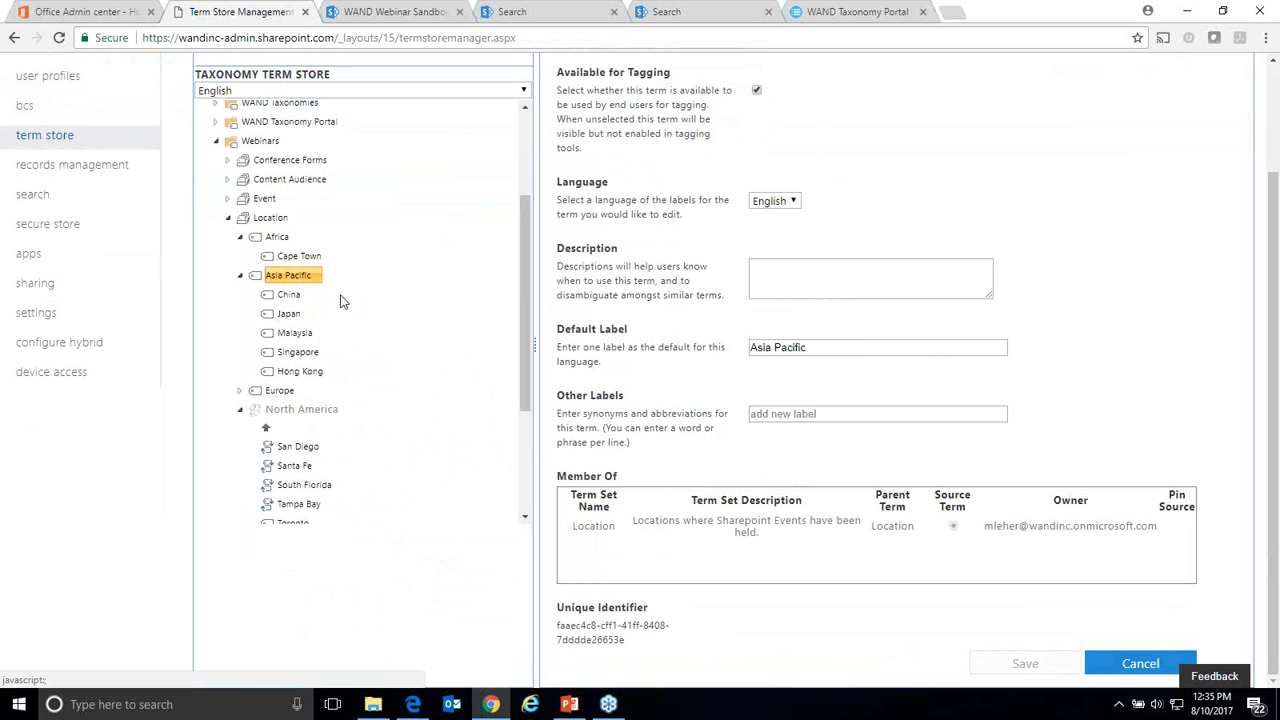
right_click(283, 298)
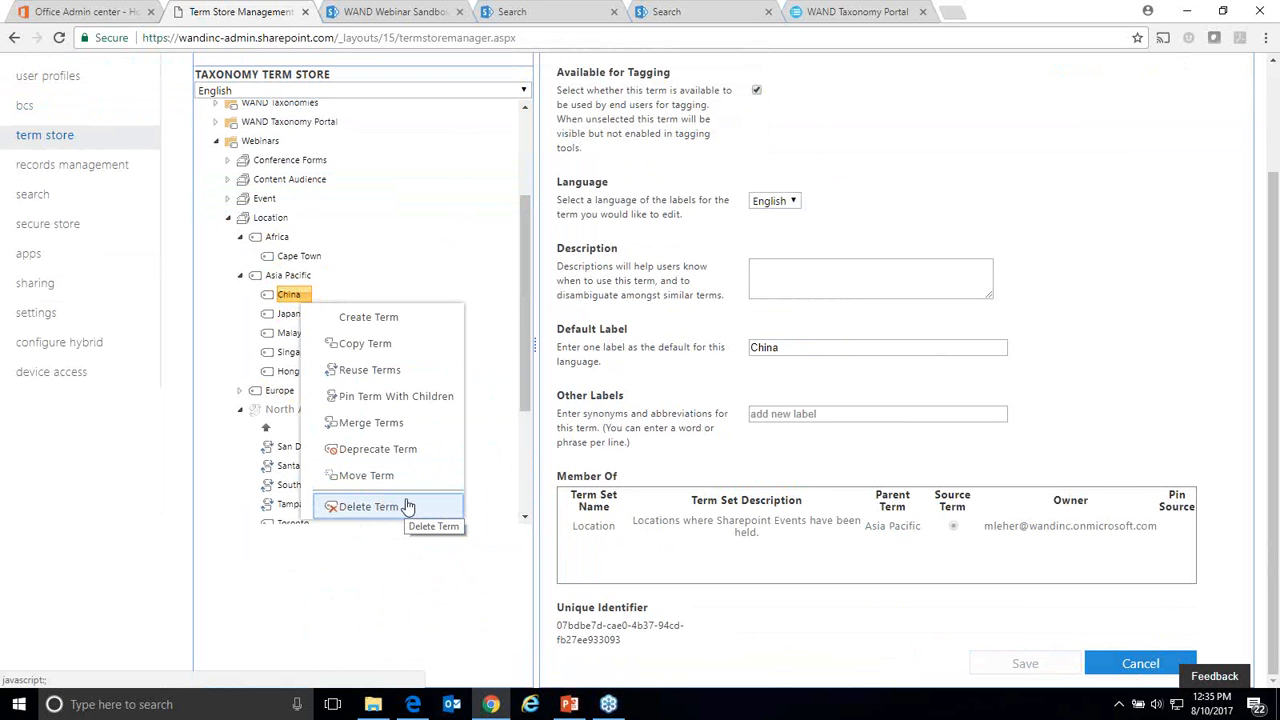
left_click(511, 251)
Step: Collapse the Webinars group and examine the System group's Hashtags term set, including the actions available for #humanresources
left_click_drag(526, 248, 533, 176)
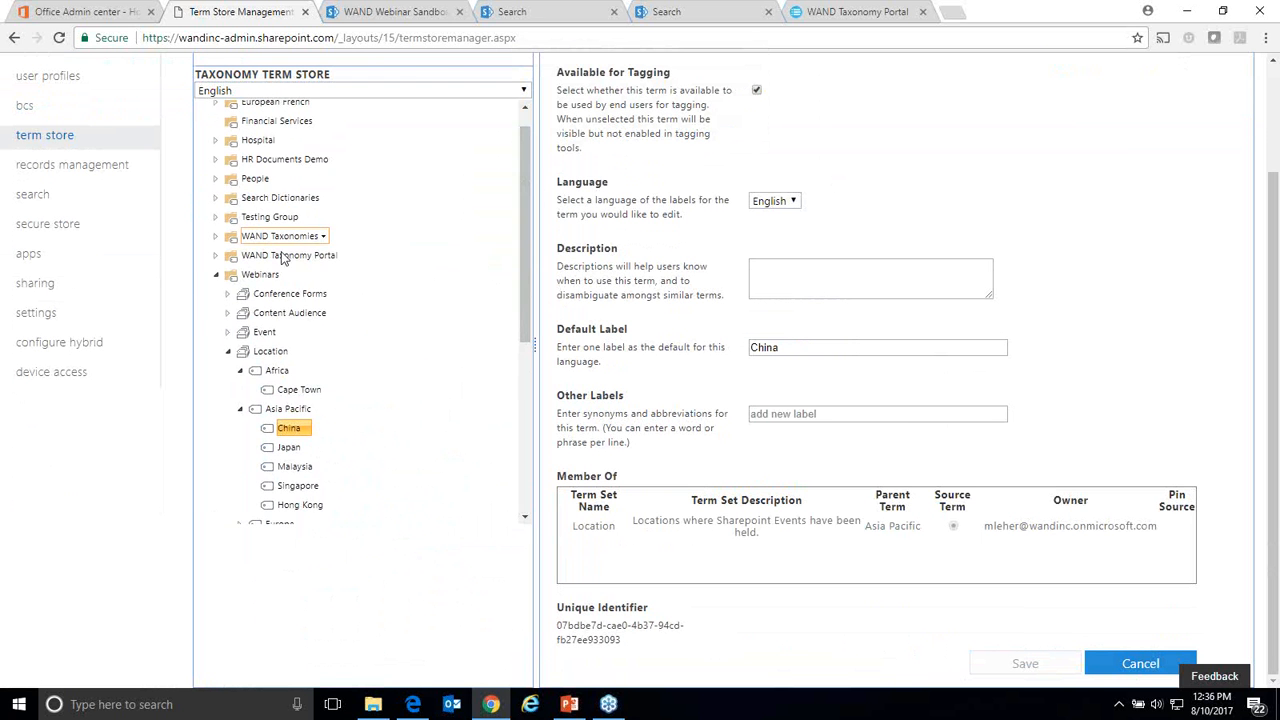
left_click(216, 274)
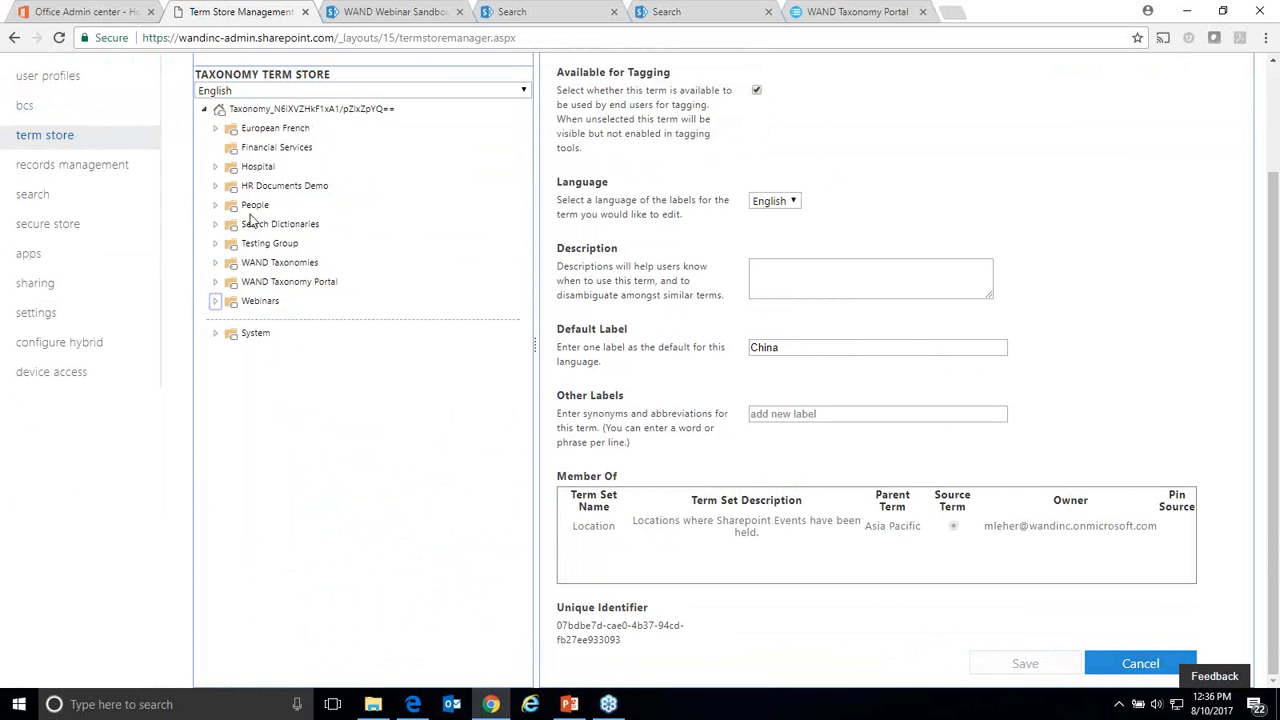
left_click(216, 333)
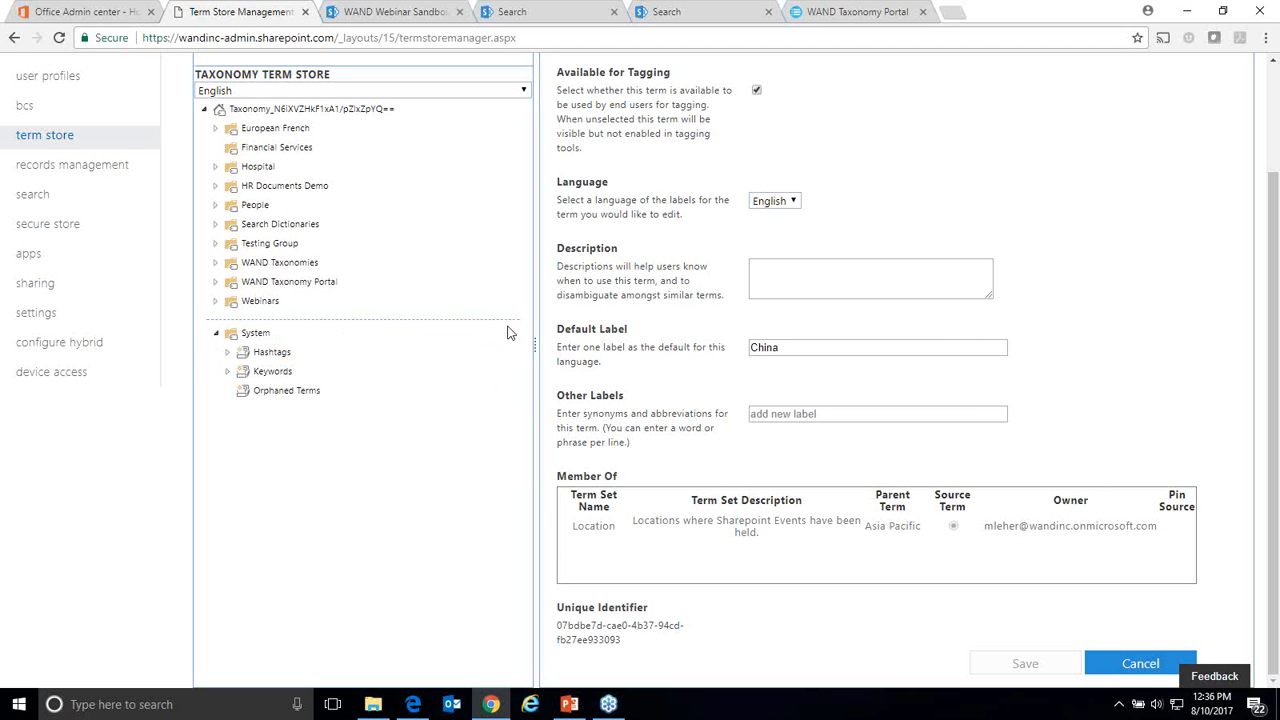
left_click(228, 353)
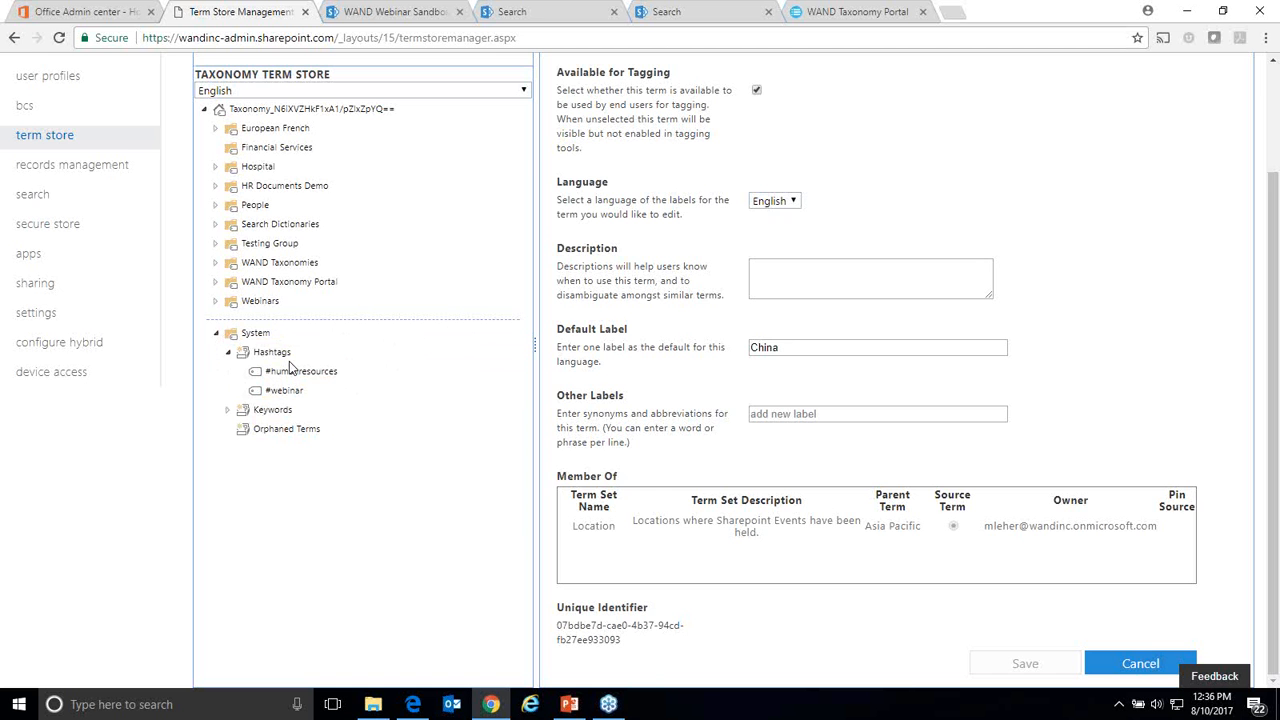
left_click(340, 372)
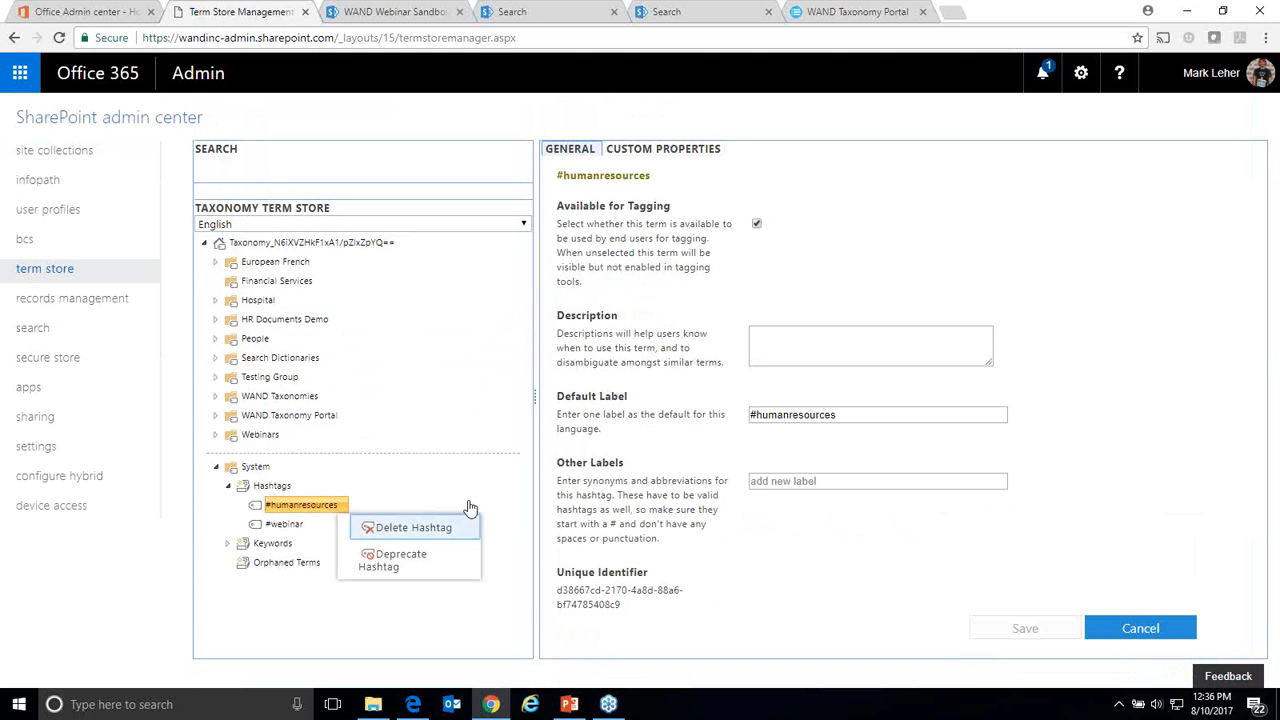
left_click_drag(388, 566, 396, 604)
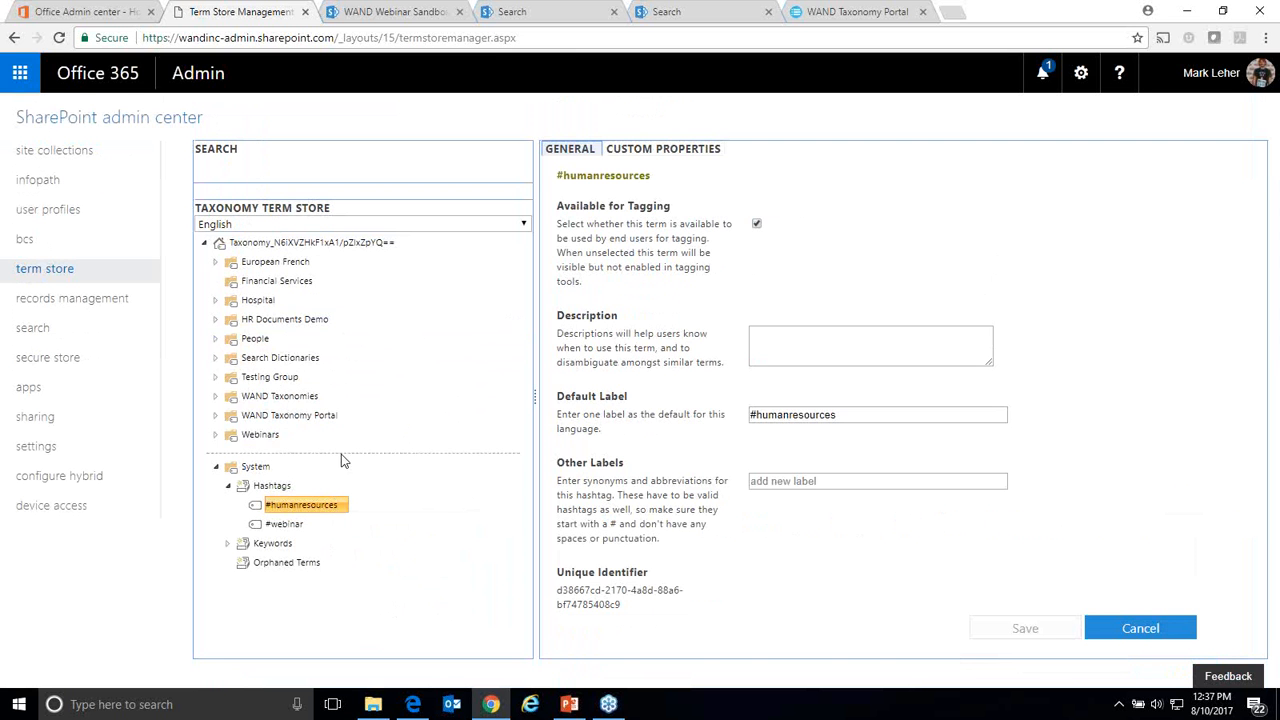
Step: Browse the Keywords term set in the System group and check the actions available for the MM101 keyword
left_click(230, 549)
scroll(337, 323, "down", 1)
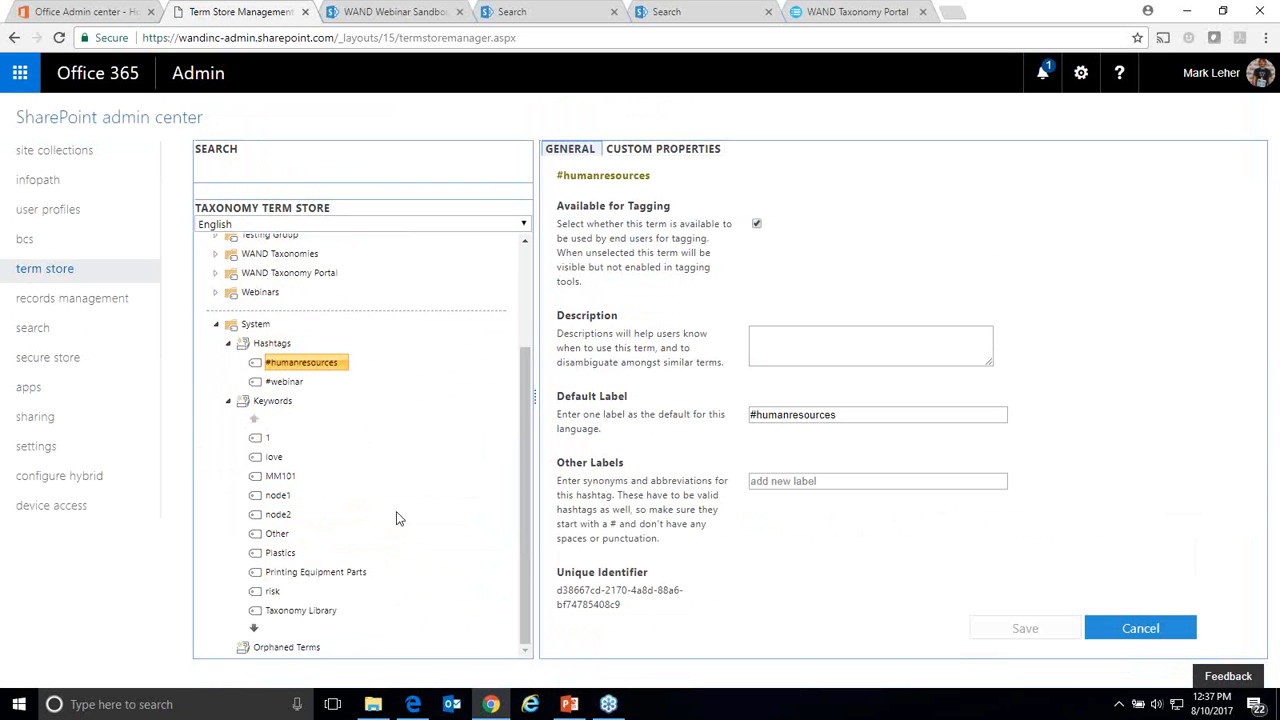
left_click(255, 629)
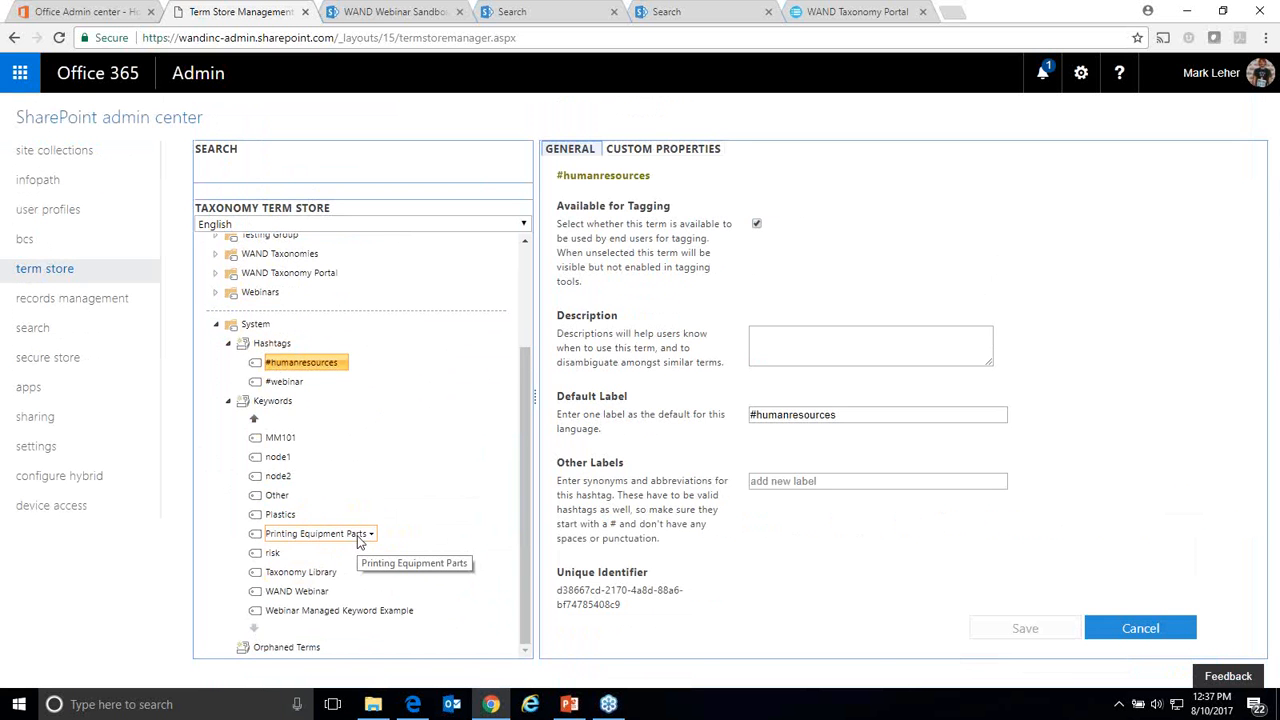
left_click(254, 420)
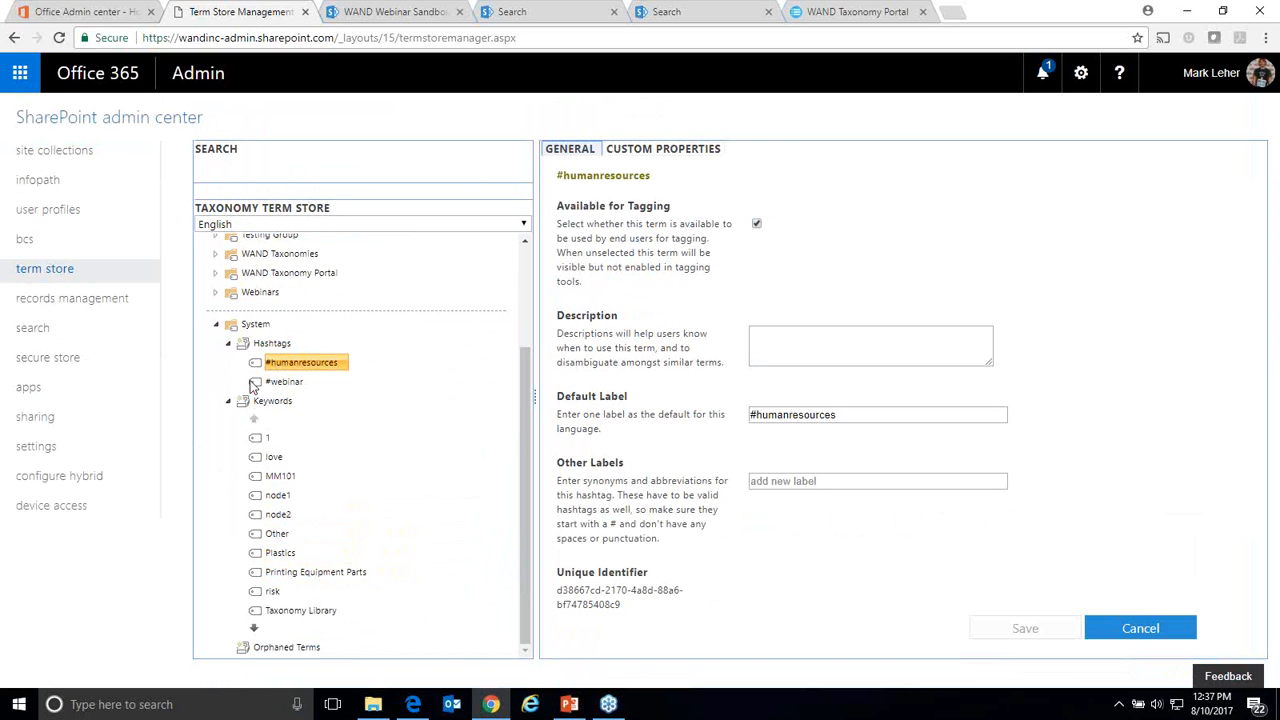
left_click(276, 480)
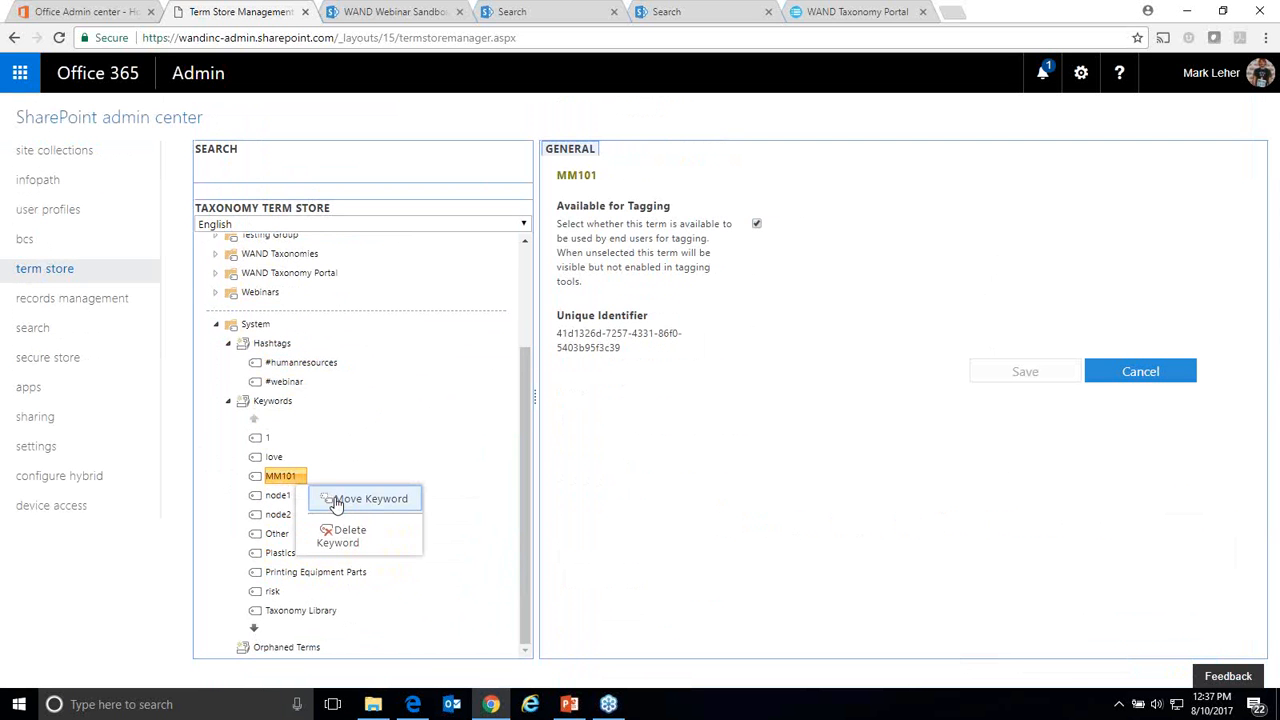
left_click(267, 243)
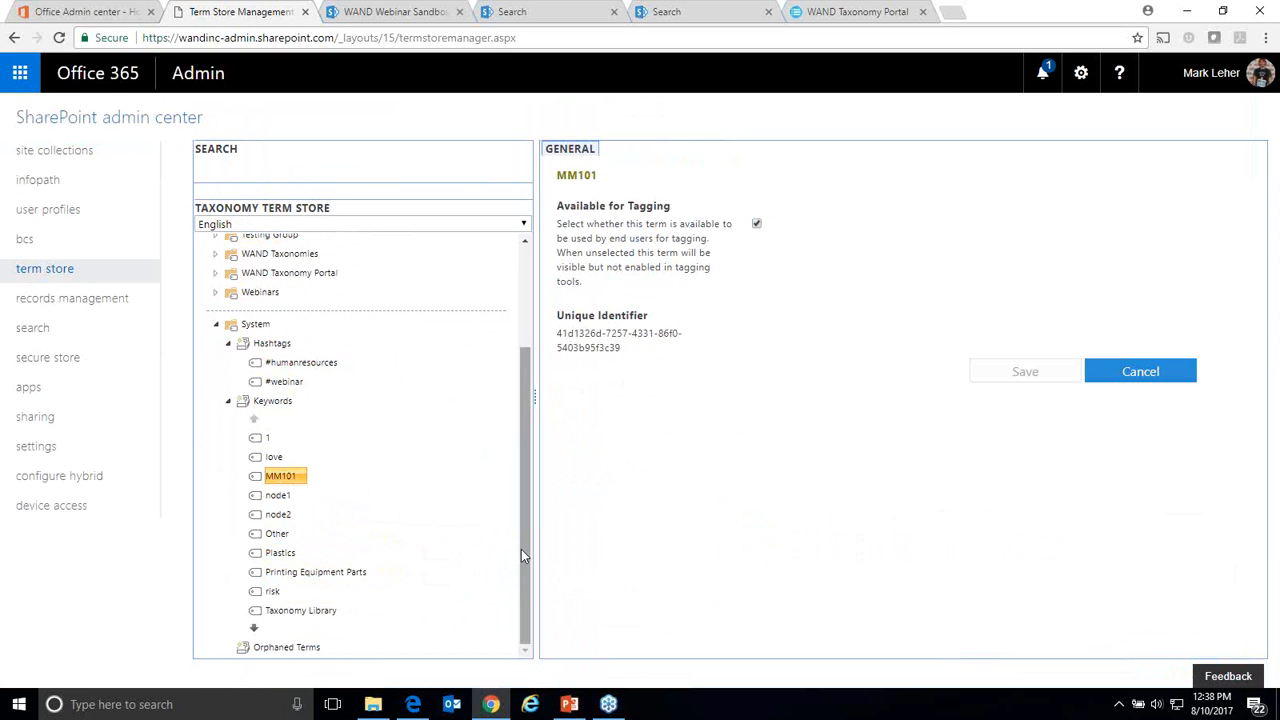
Step: Expand the Webinars group and view the terms in its Content Audience term set
left_click_drag(526, 639, 516, 469)
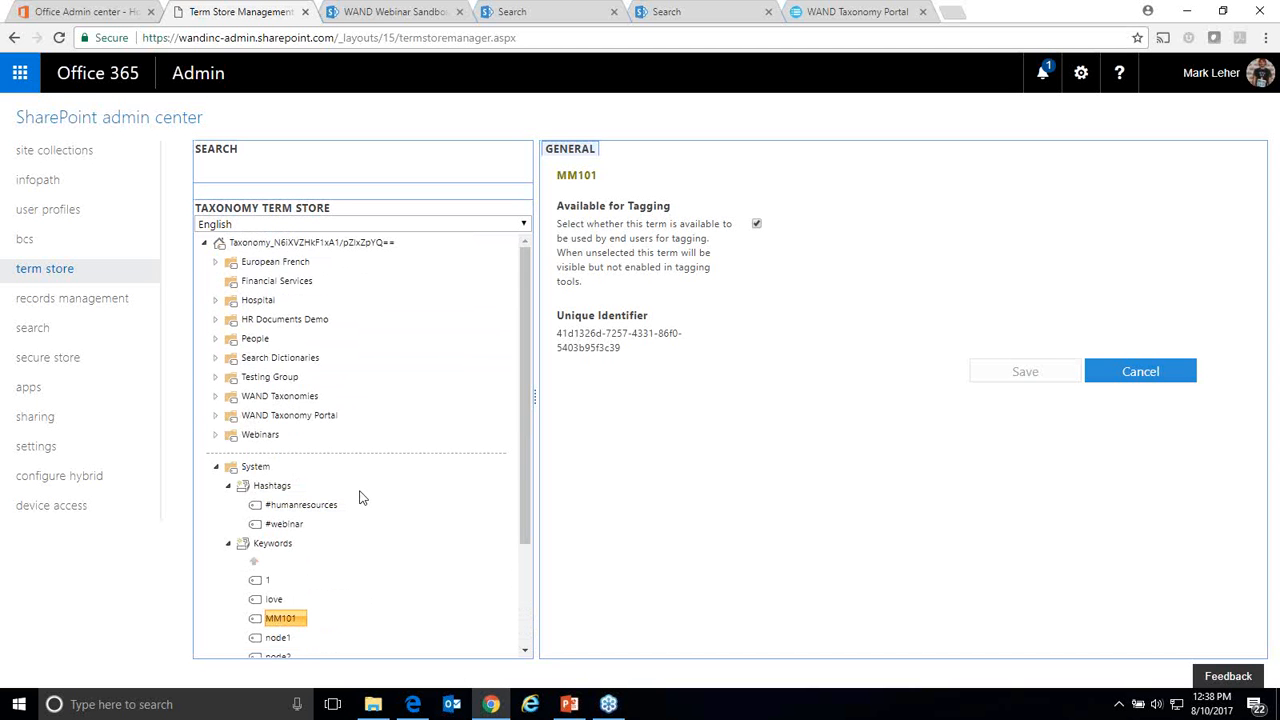
left_click(218, 396)
left_click(218, 396)
left_click(215, 436)
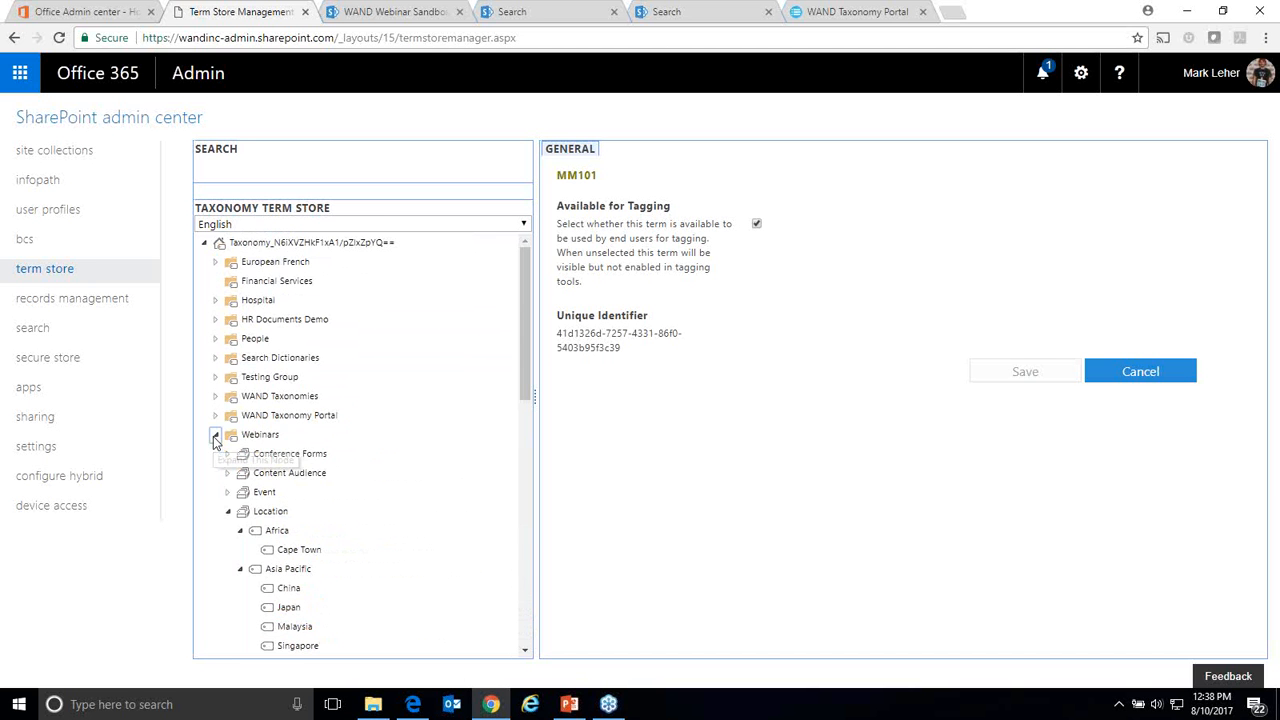
left_click(228, 474)
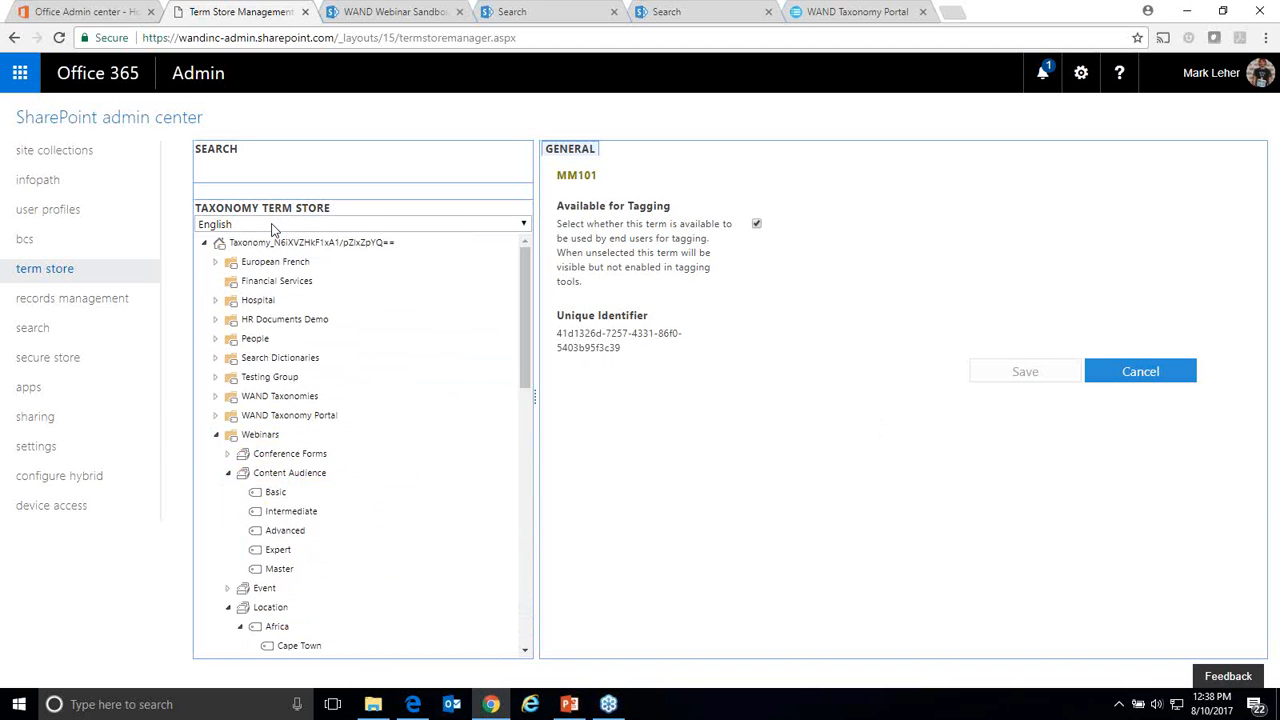
Step: Switch to the WAND Webinar Sandbox site and review the SharePointEvents library's Conference Location, SPS Docs and Event metadata
left_click(368, 14)
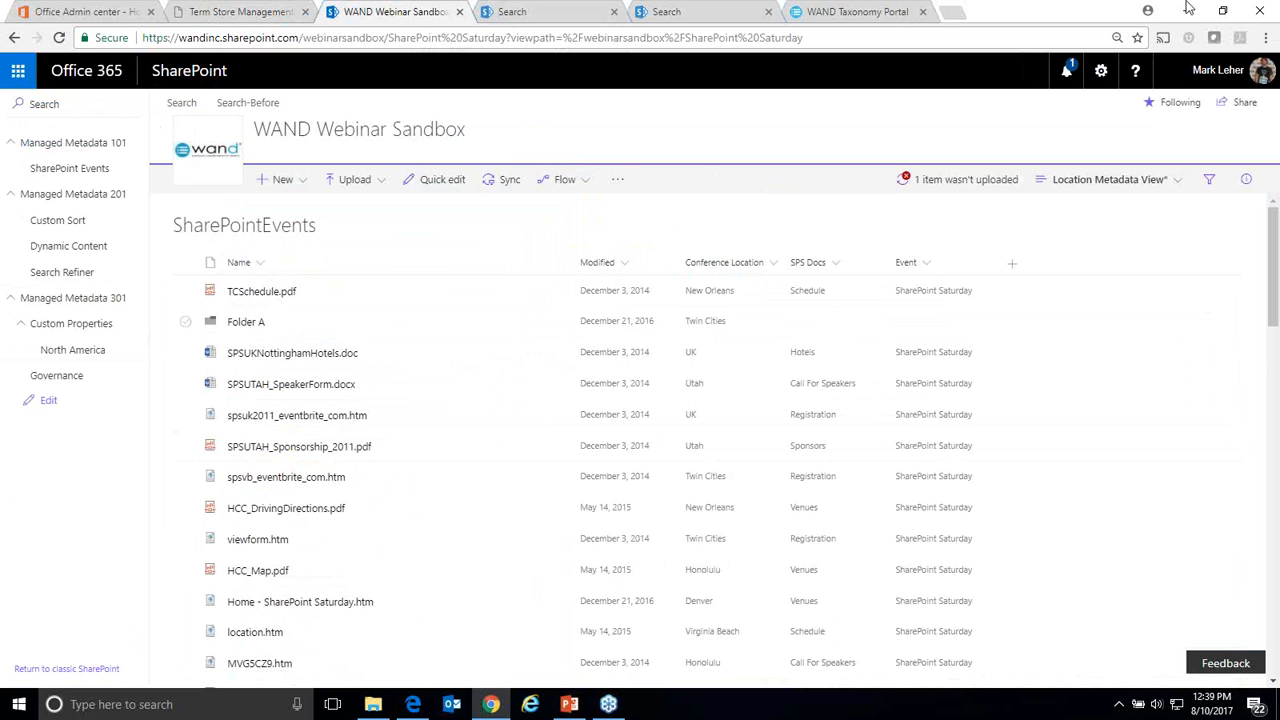
left_click(1214, 10)
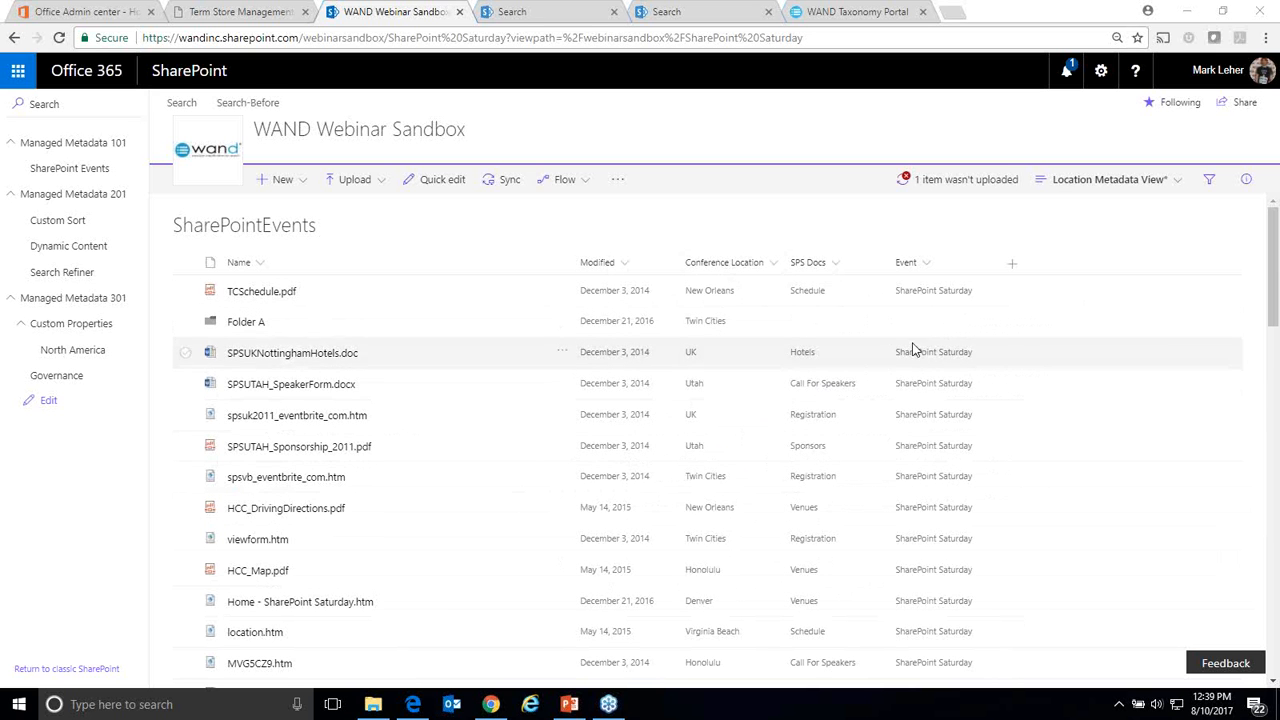
scroll(924, 370, "down", 3)
scroll(924, 384, "down", 8)
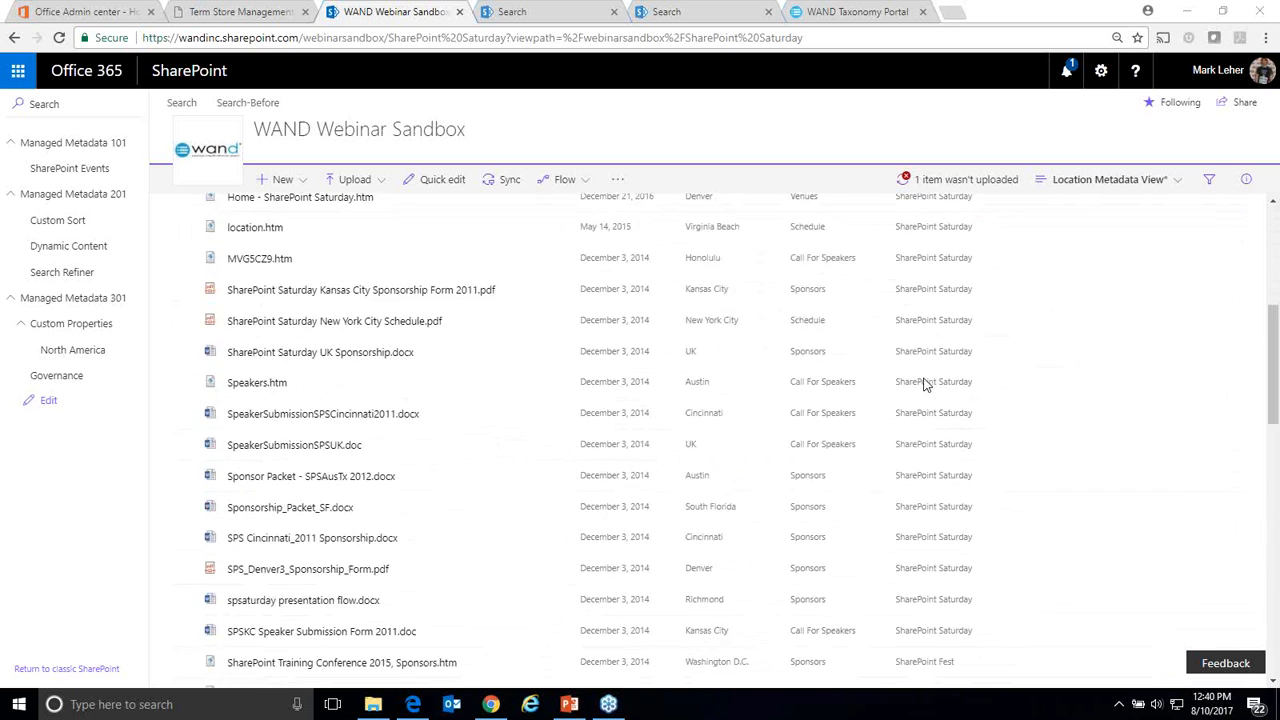
scroll(922, 382, "down", 4)
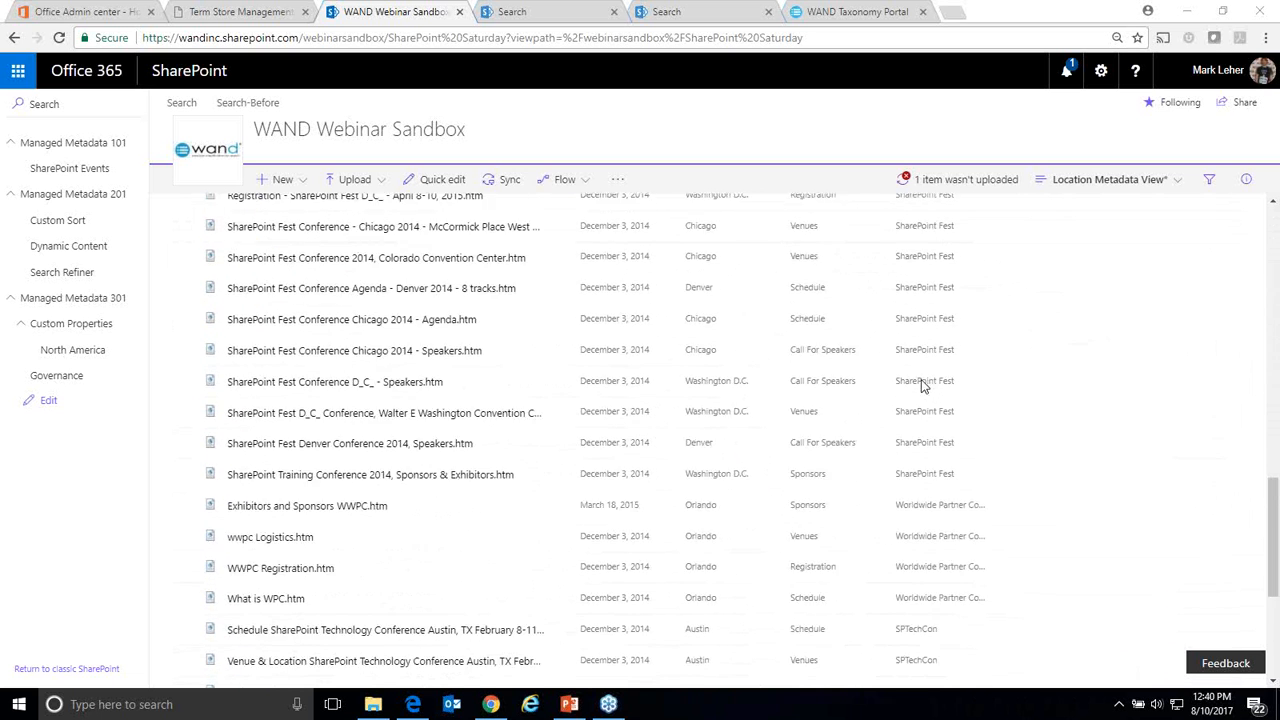
left_click_drag(1274, 548, 1272, 212)
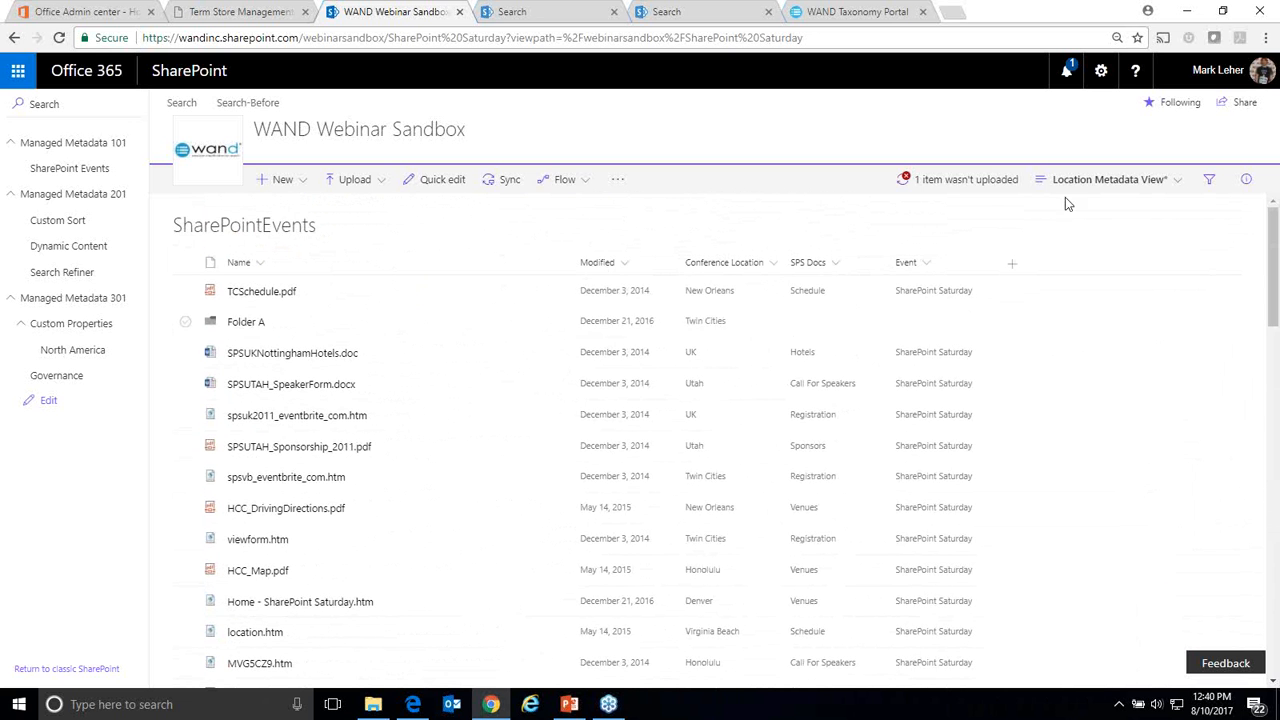
Step: Upload "Twin Cities SharePint Saturday Speaker Form.txt" from the local SP Events folder in File Explorer to the SharePointEvents library
left_click(374, 705)
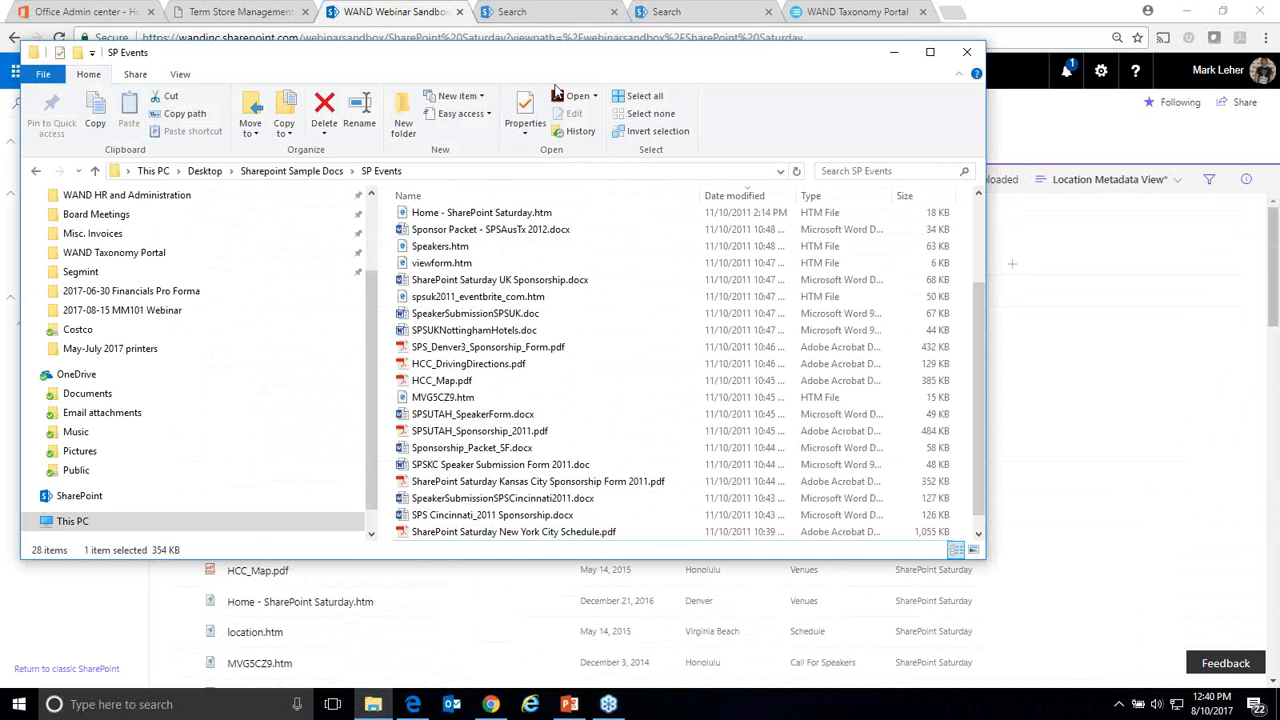
left_click_drag(454, 64, 464, 64)
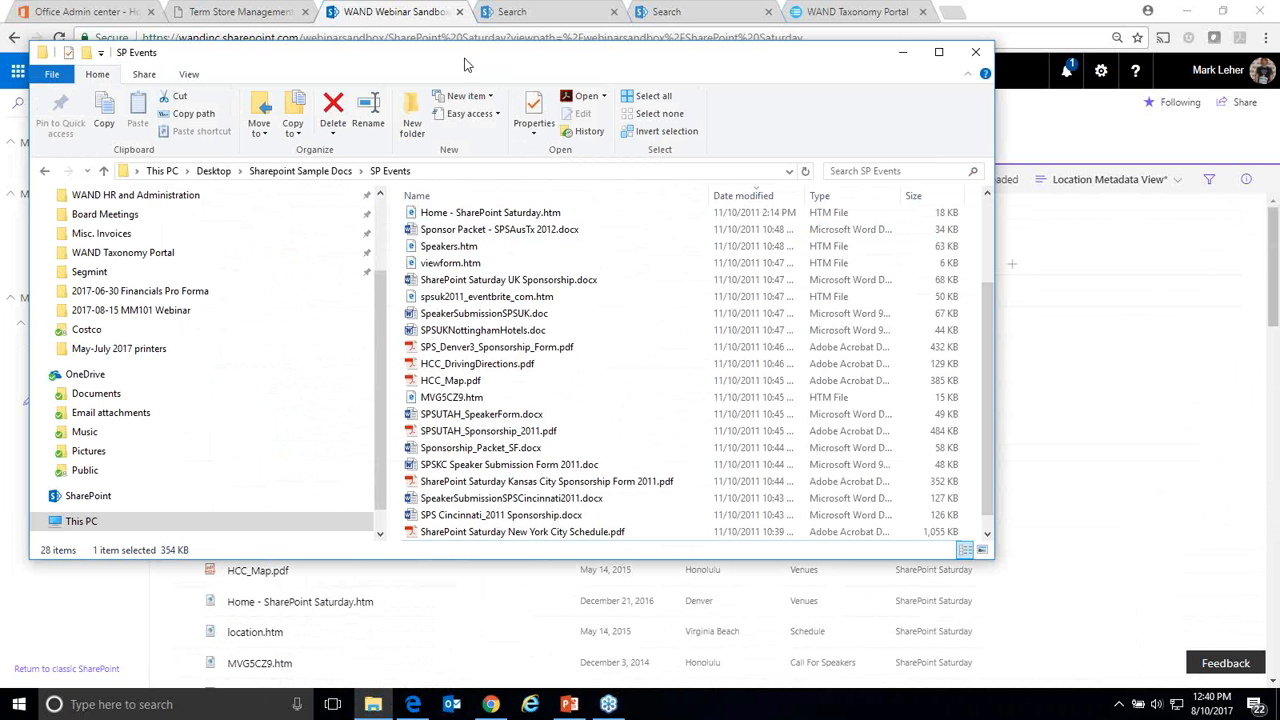
left_click(755, 196)
left_click(757, 196)
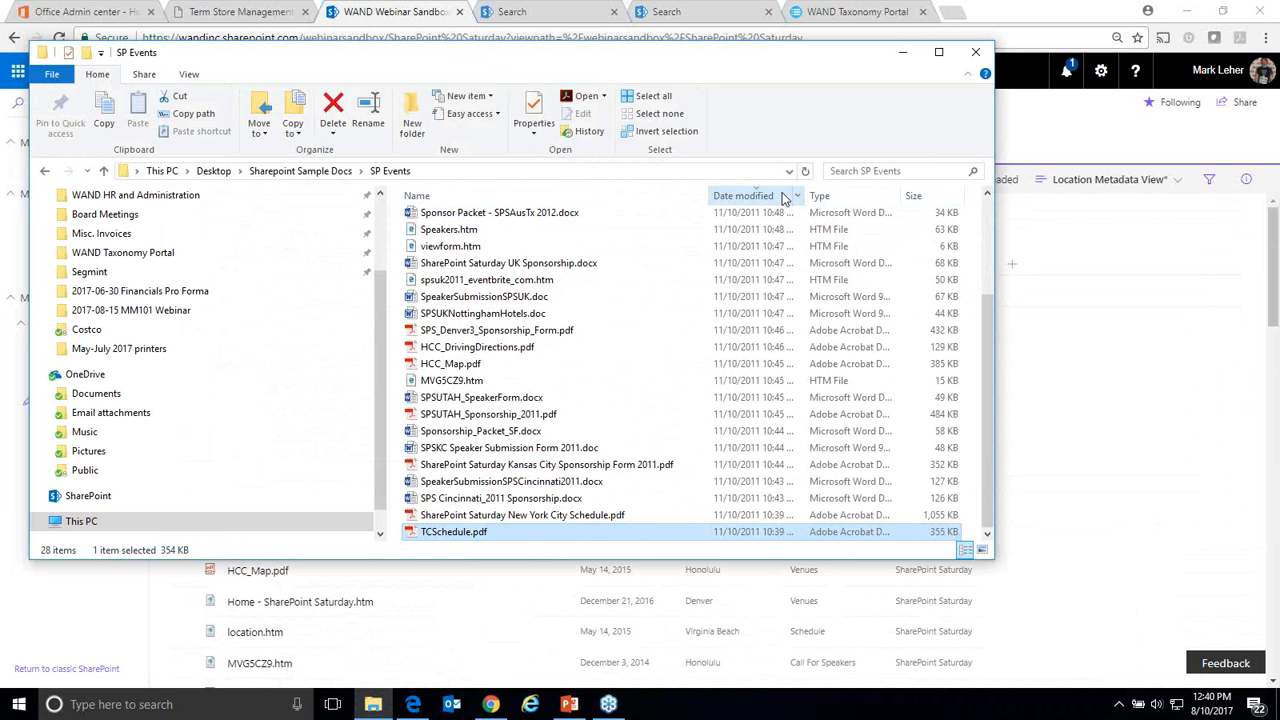
left_click_drag(985, 320, 979, 205)
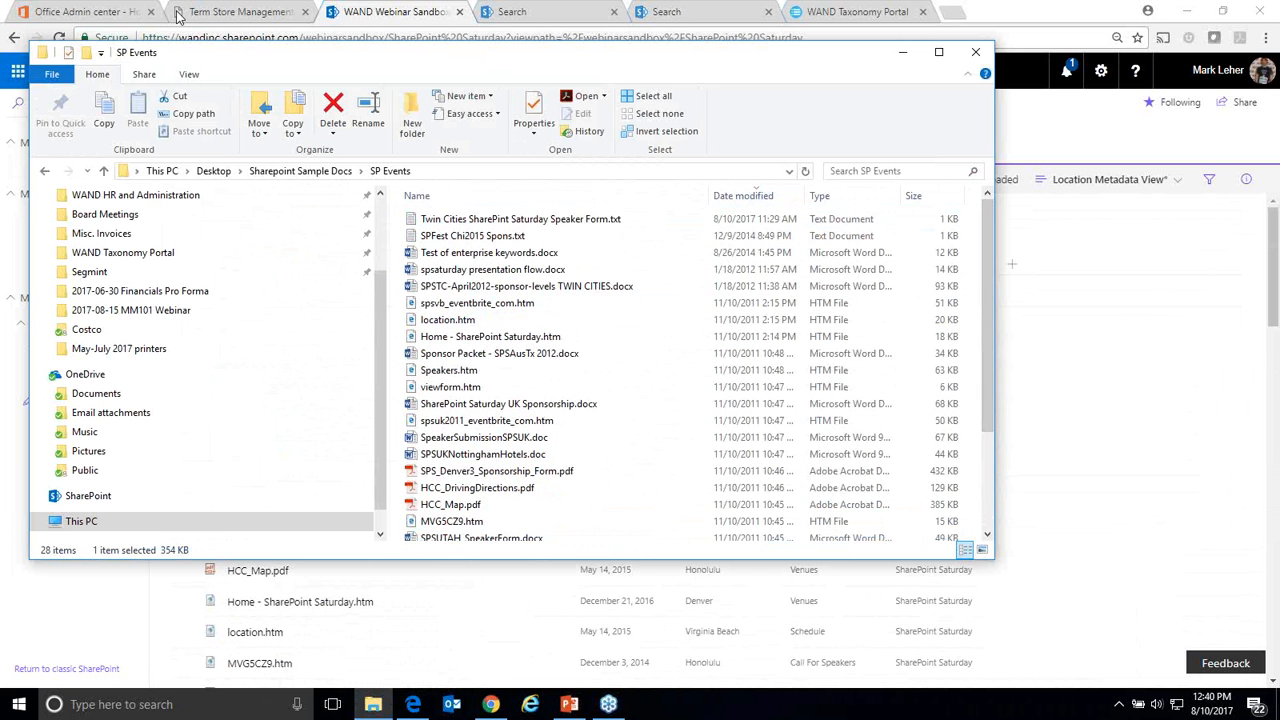
left_click_drag(310, 62, 913, 138)
left_click_drag(1140, 288, 394, 253)
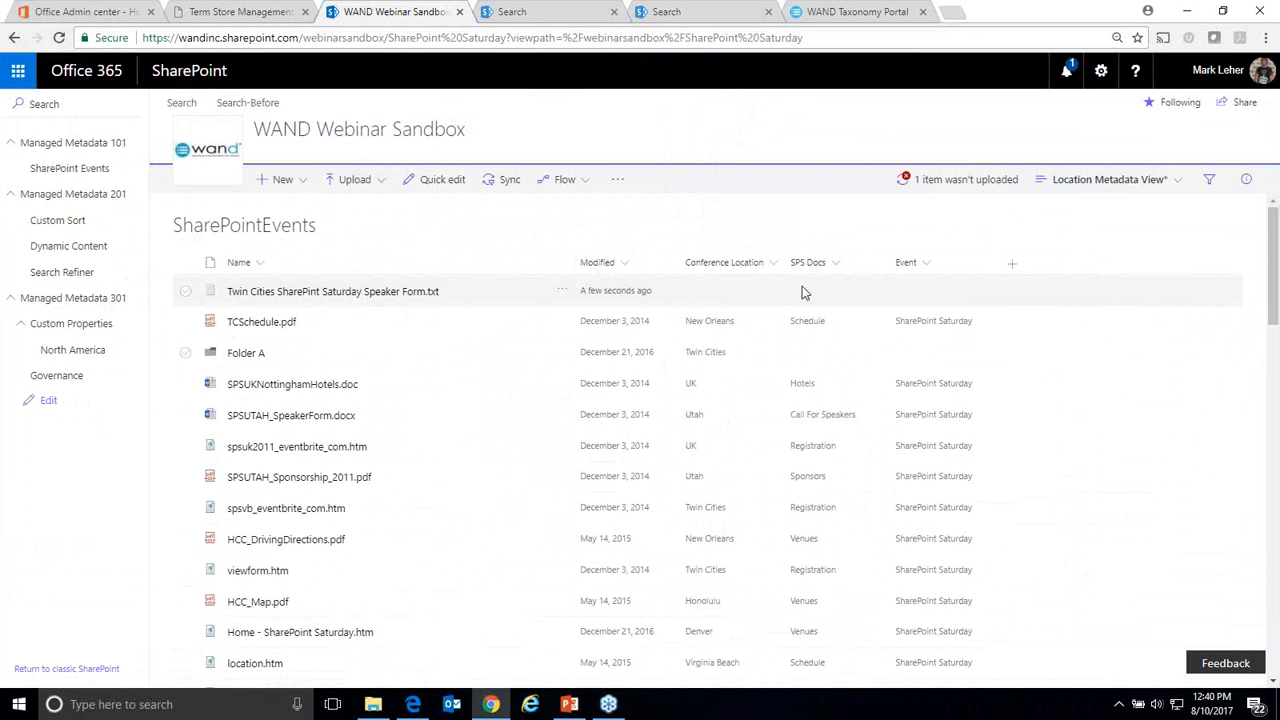
left_click(186, 293)
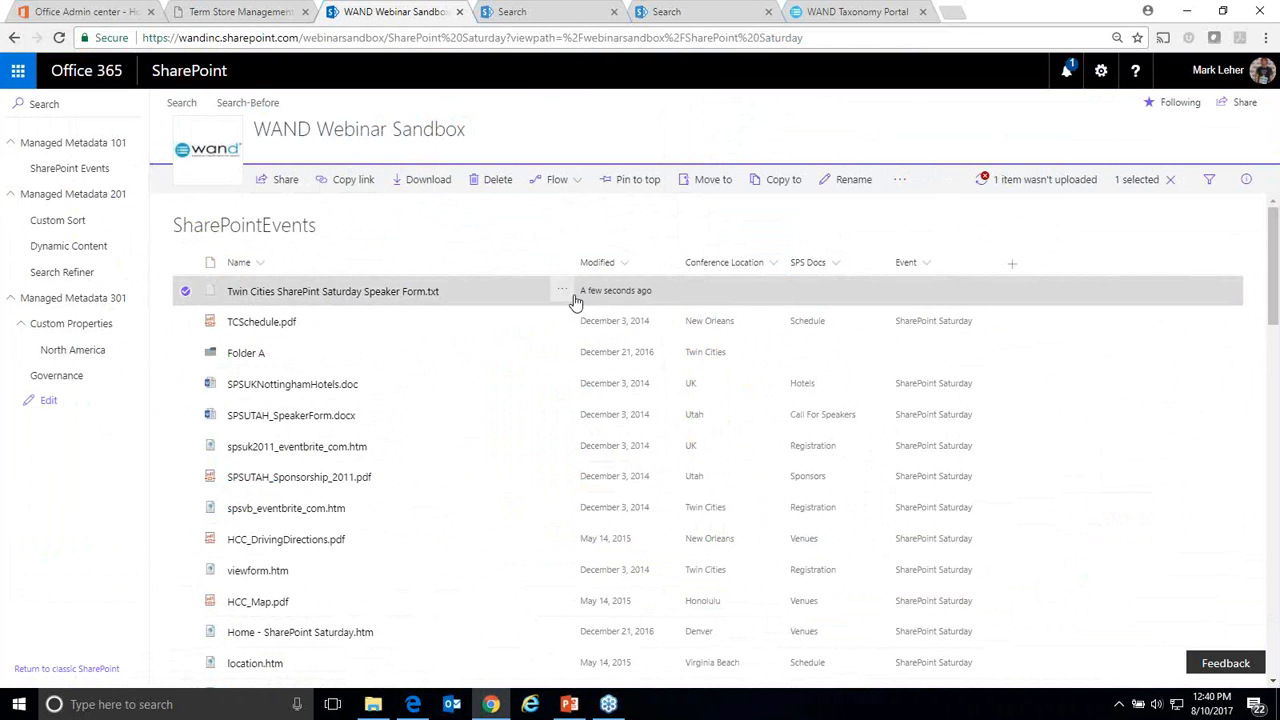
left_click(563, 291)
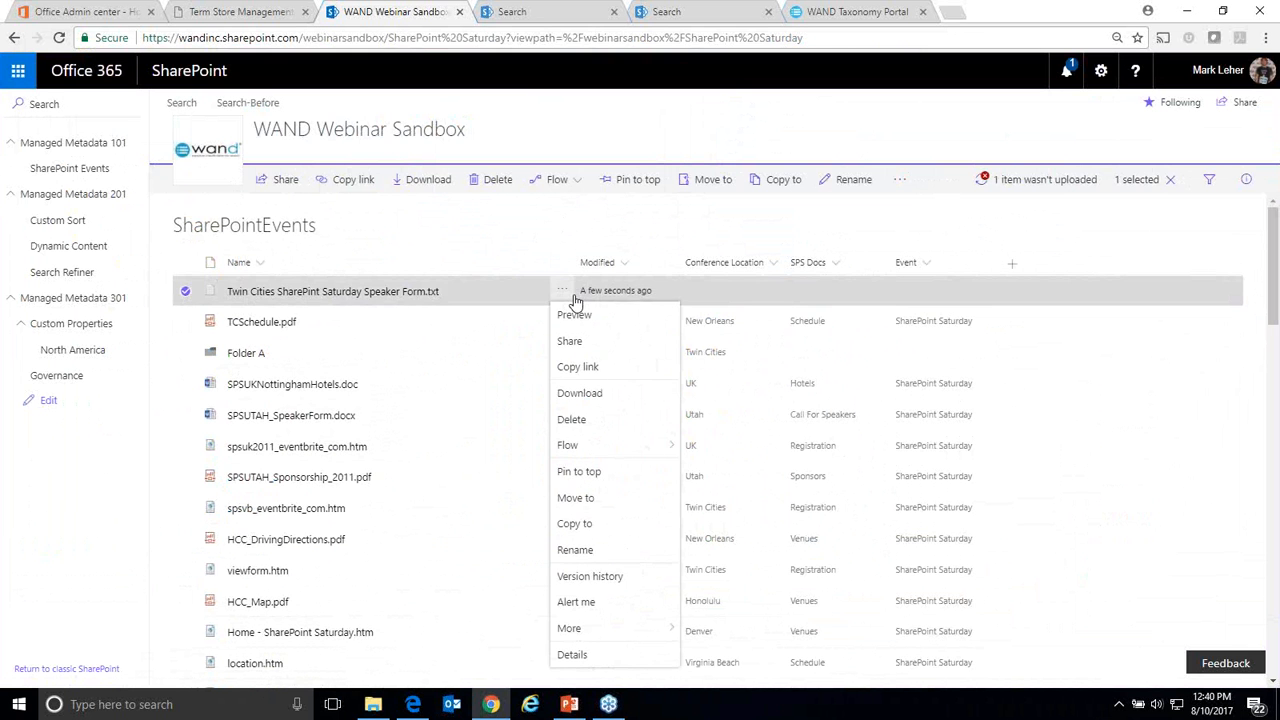
left_click(1173, 246)
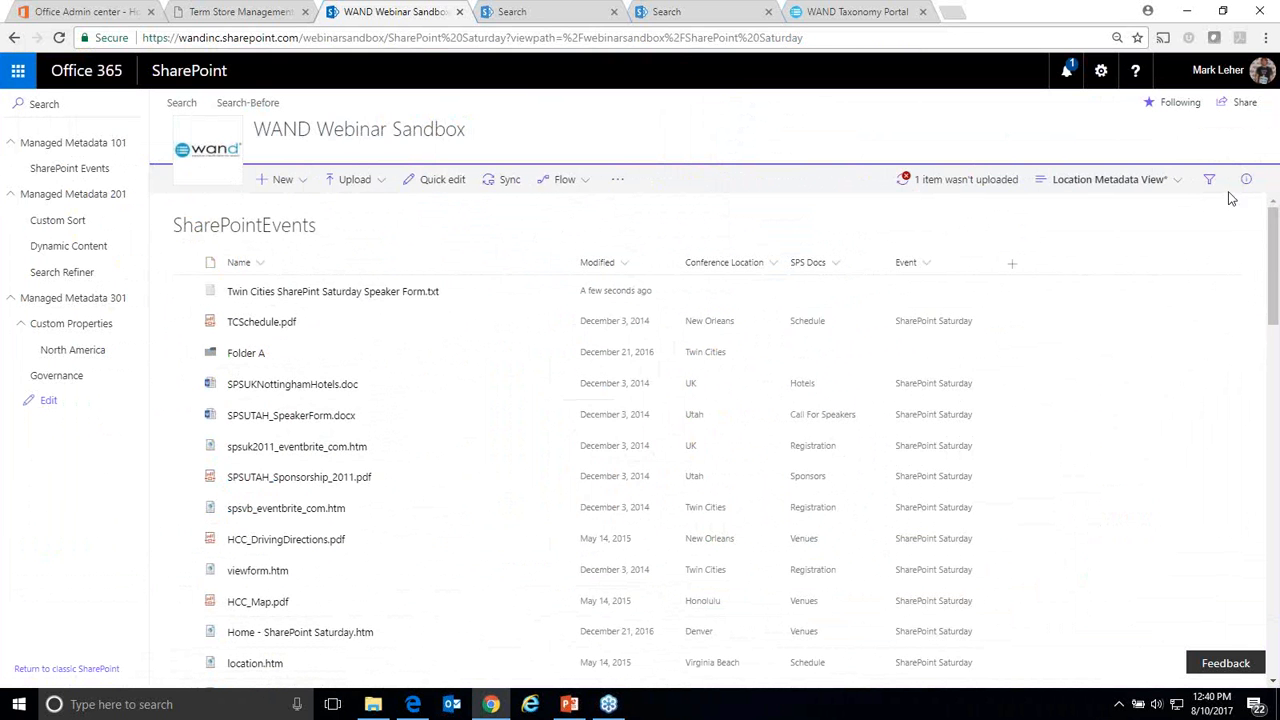
Step: Tag the uploaded Twin Cities speaker form's Conference Location with the Twin Cities term, finding it through the text "minn"
left_click(187, 292)
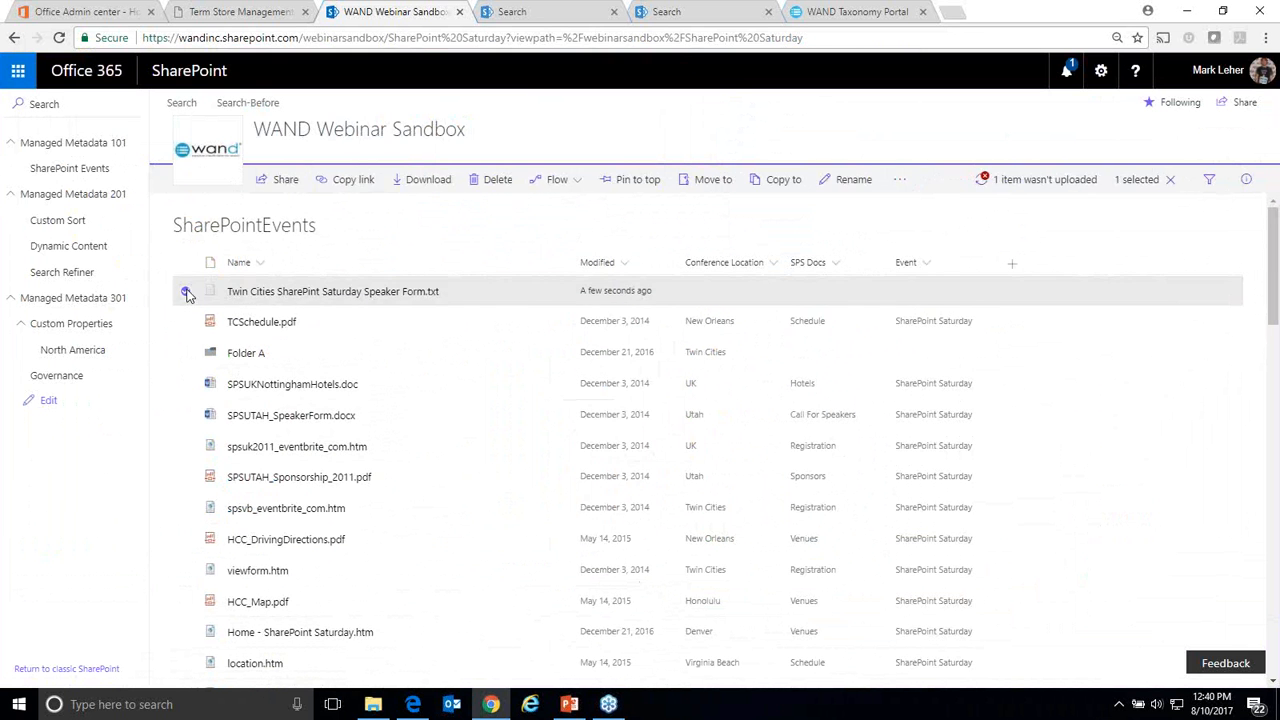
left_click(1245, 181)
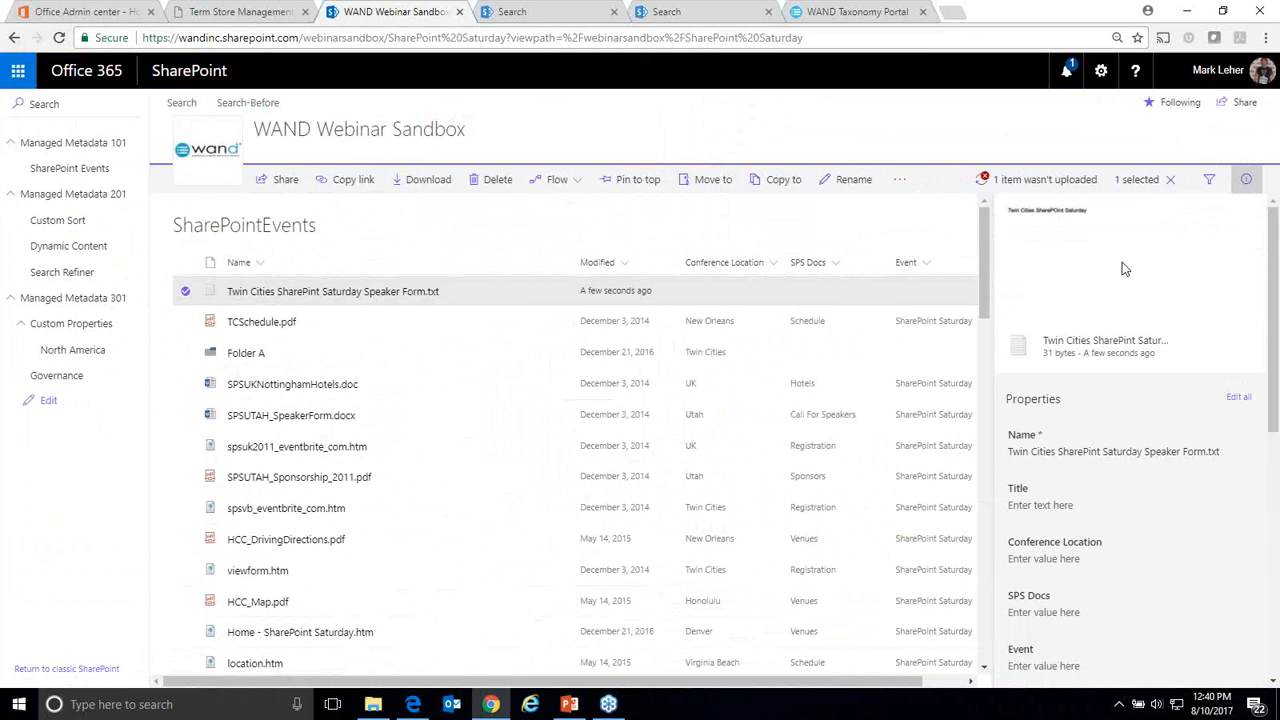
scroll(1166, 345, "down", 6)
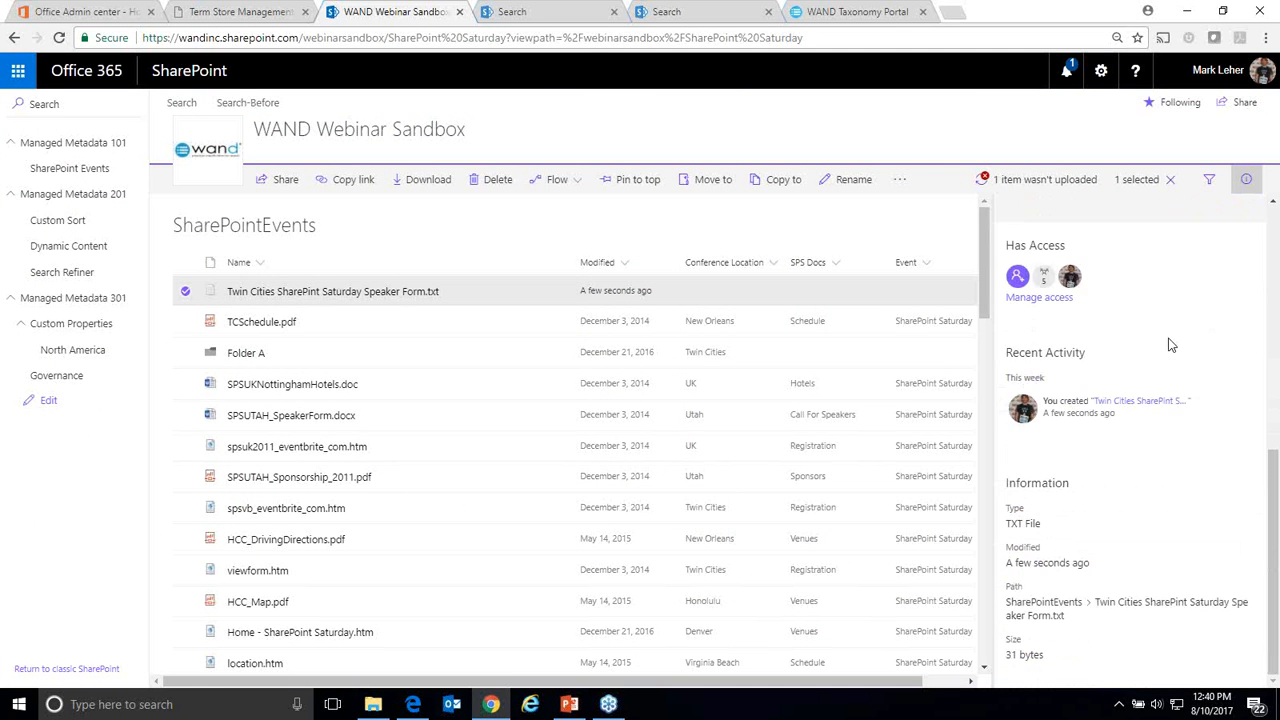
scroll(1170, 345, "up", 3)
scroll(1170, 345, "up", 3)
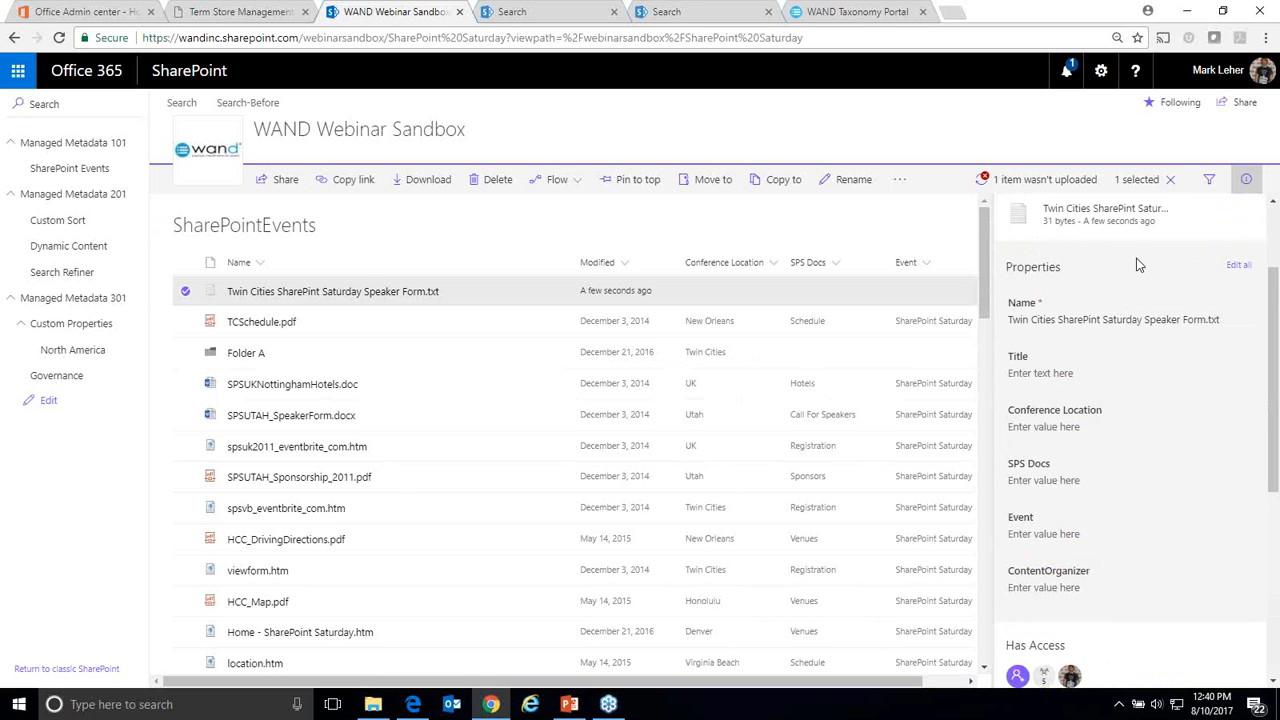
scroll(1138, 264, "down", 1)
left_click(1068, 345)
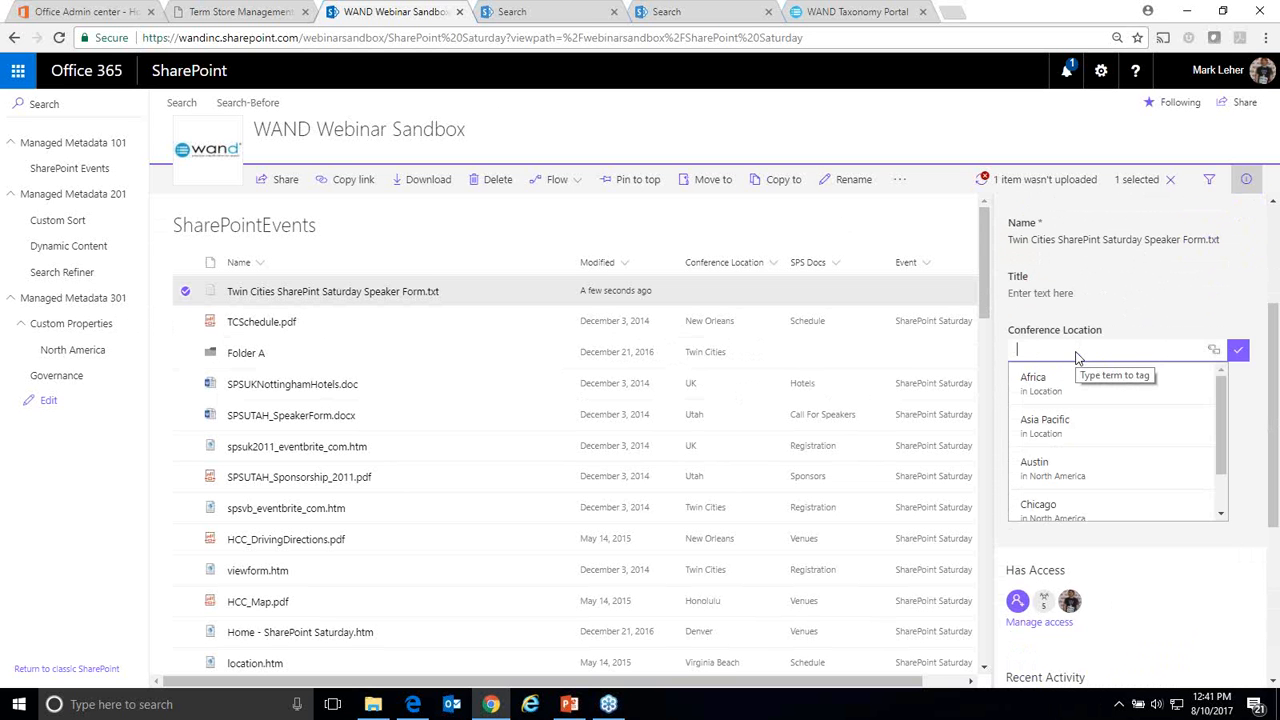
type("minn")
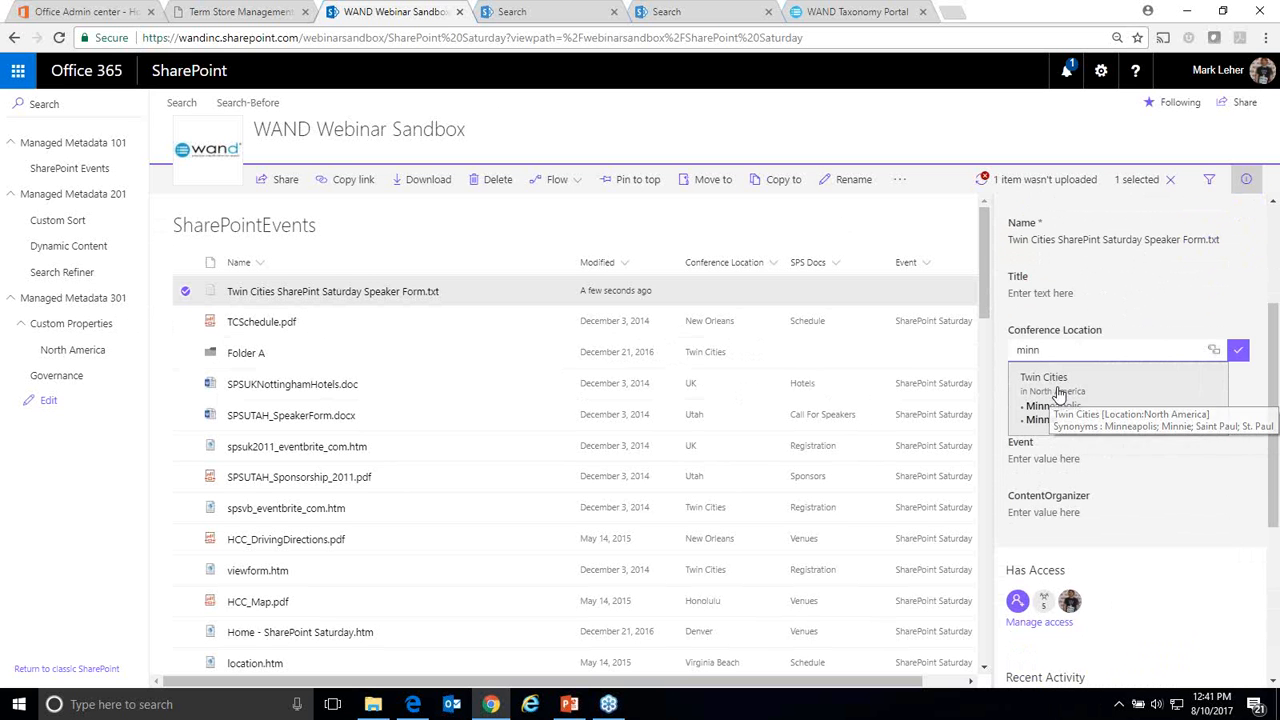
left_click(1058, 392)
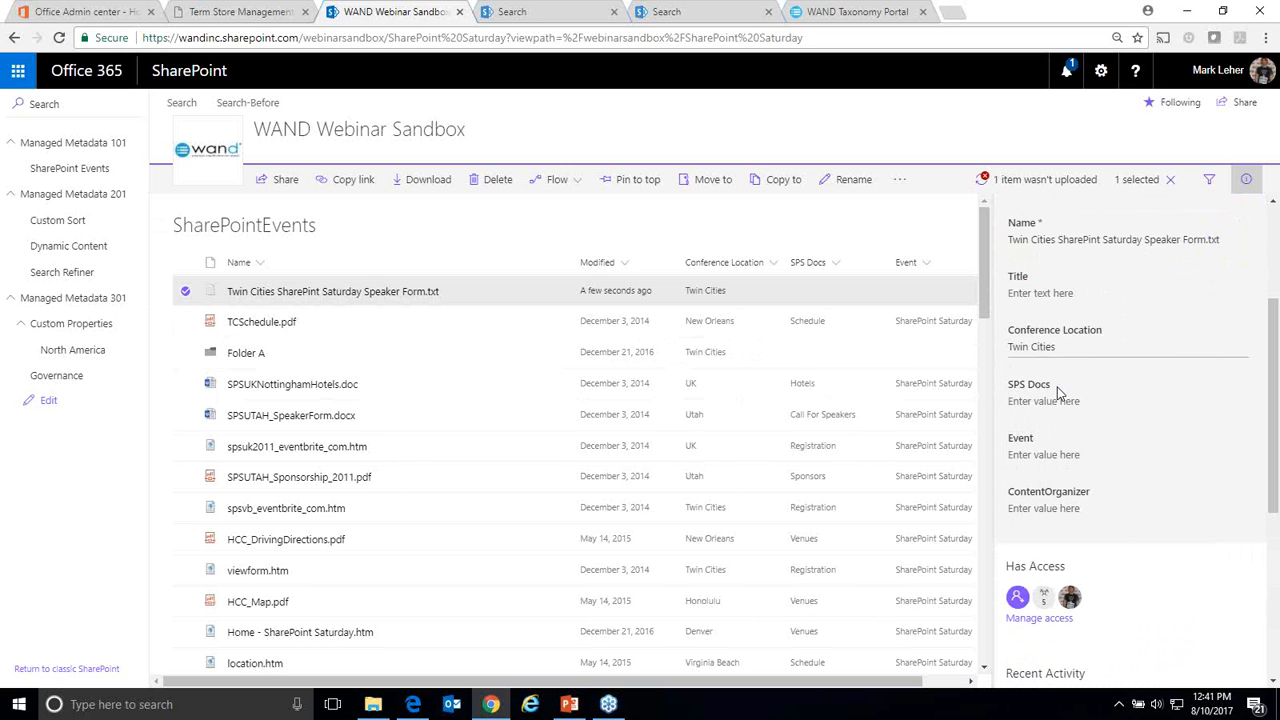
Step: Set the speaker form's SPS Docs value to Call For Speakers by browsing the Conference Forms term set
left_click(1112, 401)
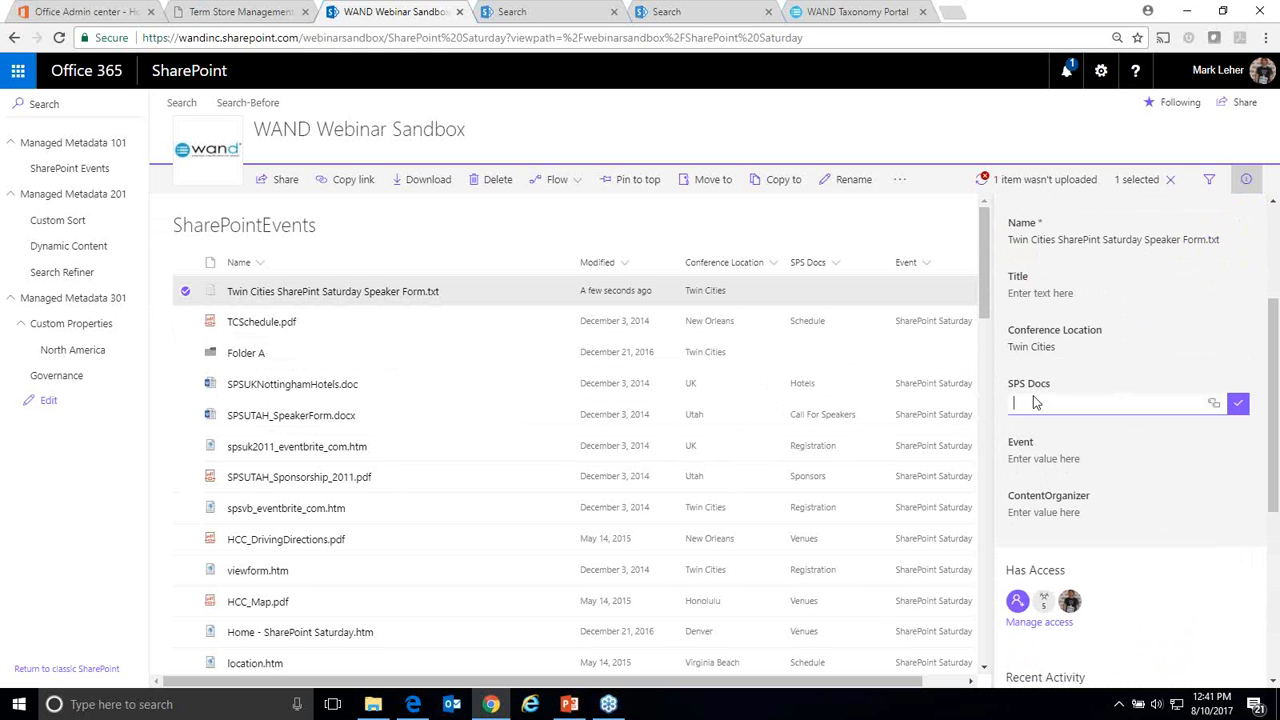
left_click(1214, 403)
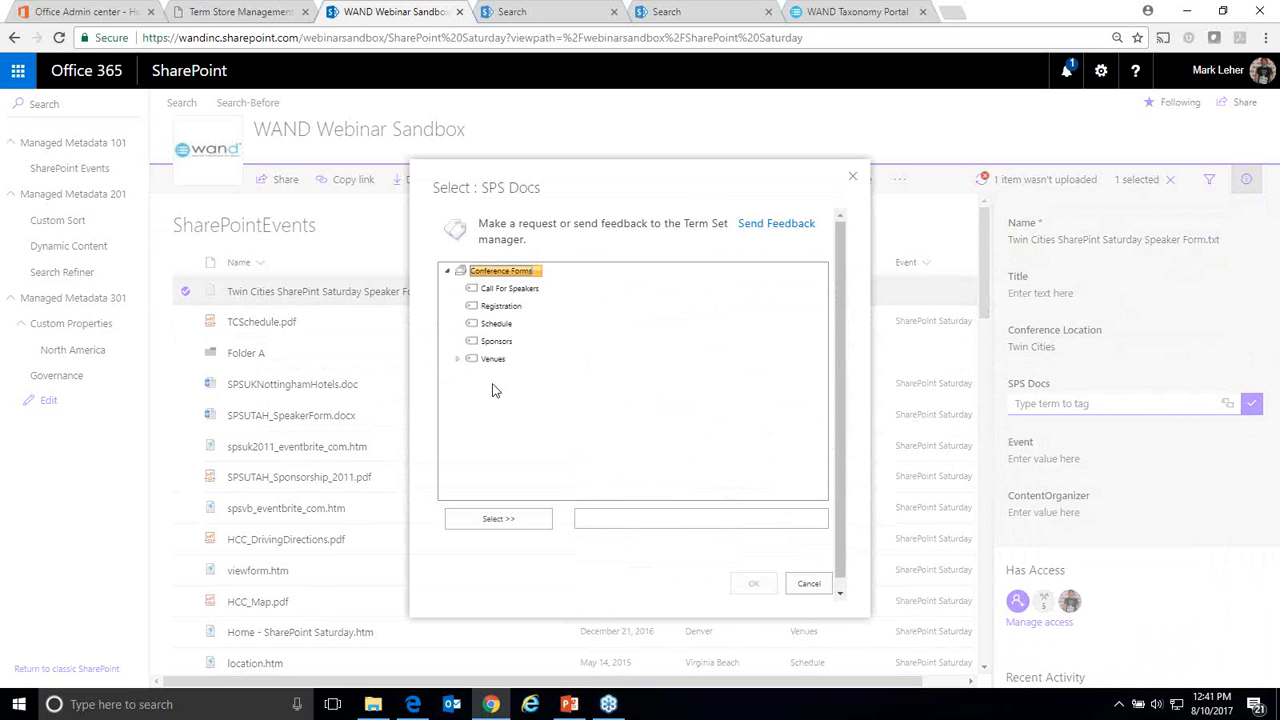
left_click(457, 359)
double_click(505, 288)
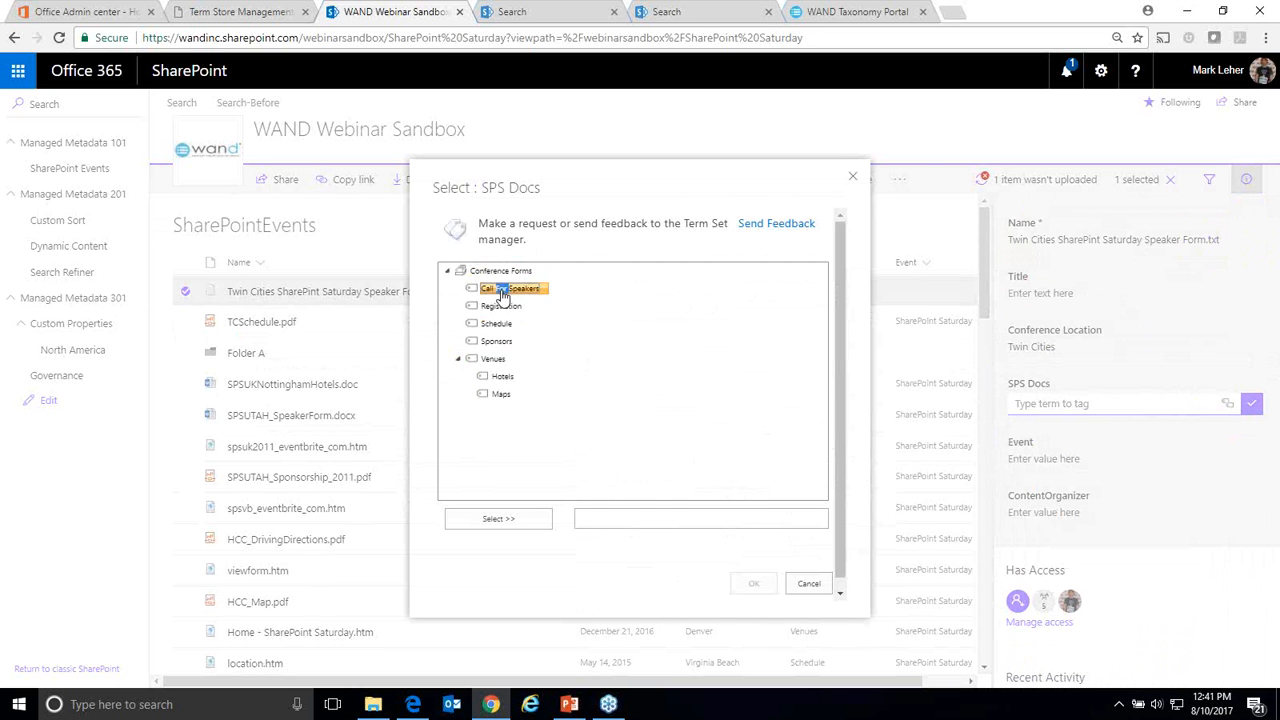
left_click(753, 584)
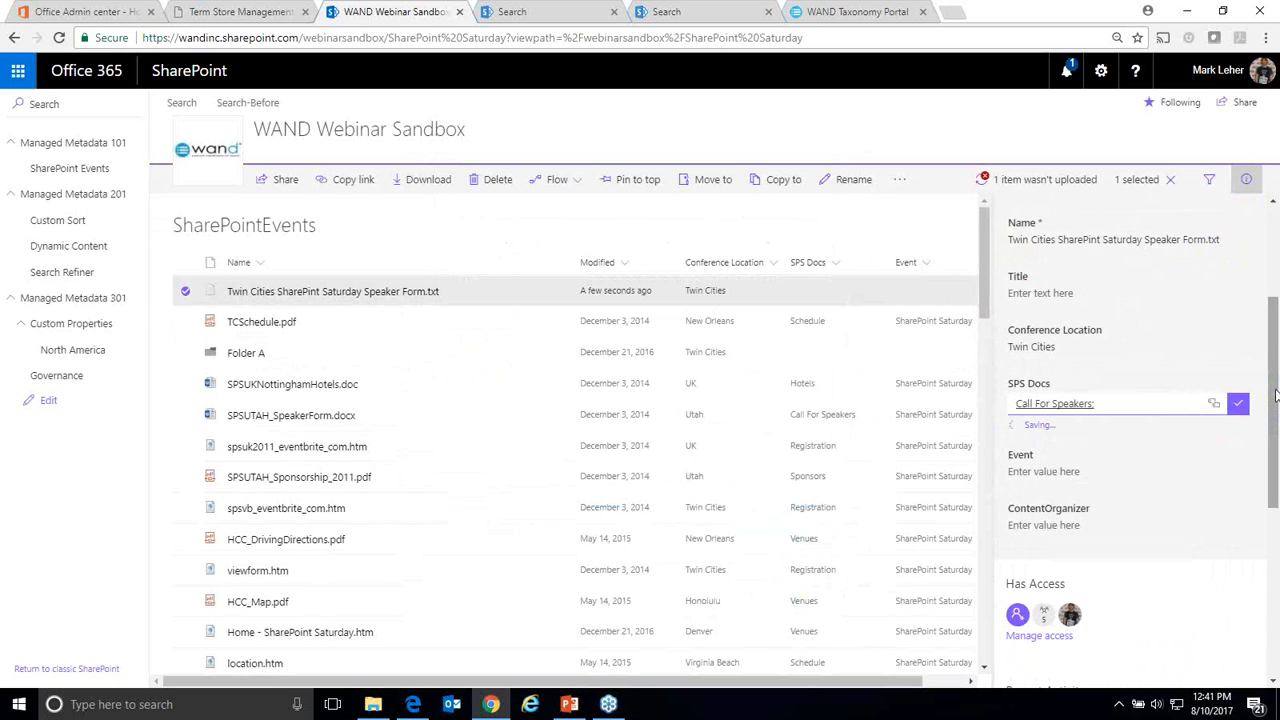
Step: Set the speaker form's Event to SharePoint Saturday, then deselect the file and close its details
left_click(1042, 467)
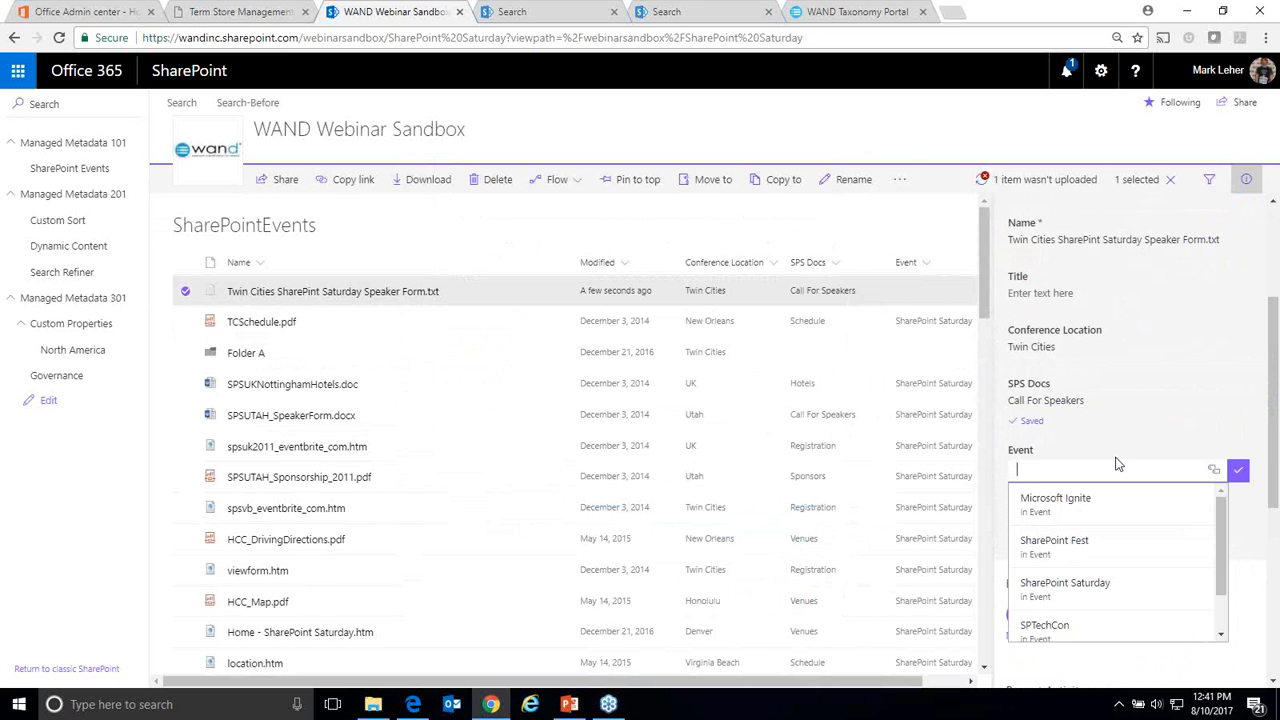
type("sharepoint")
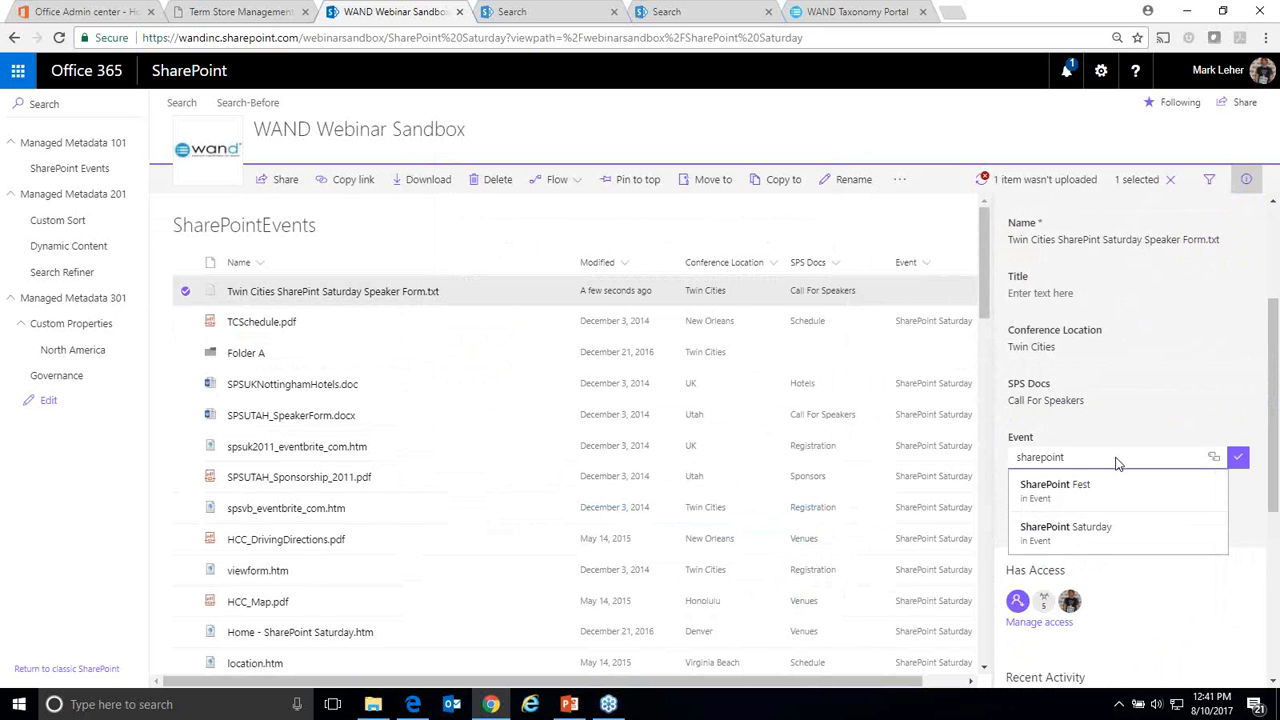
left_click(1099, 528)
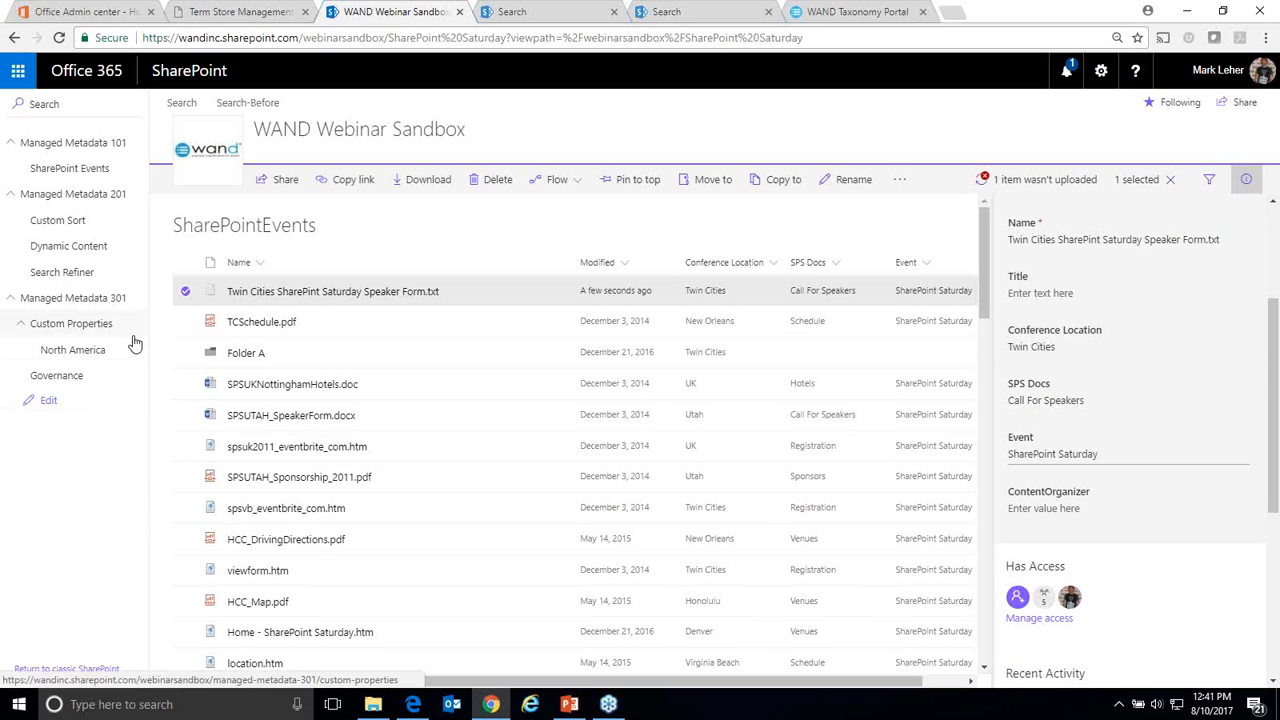
left_click(185, 292)
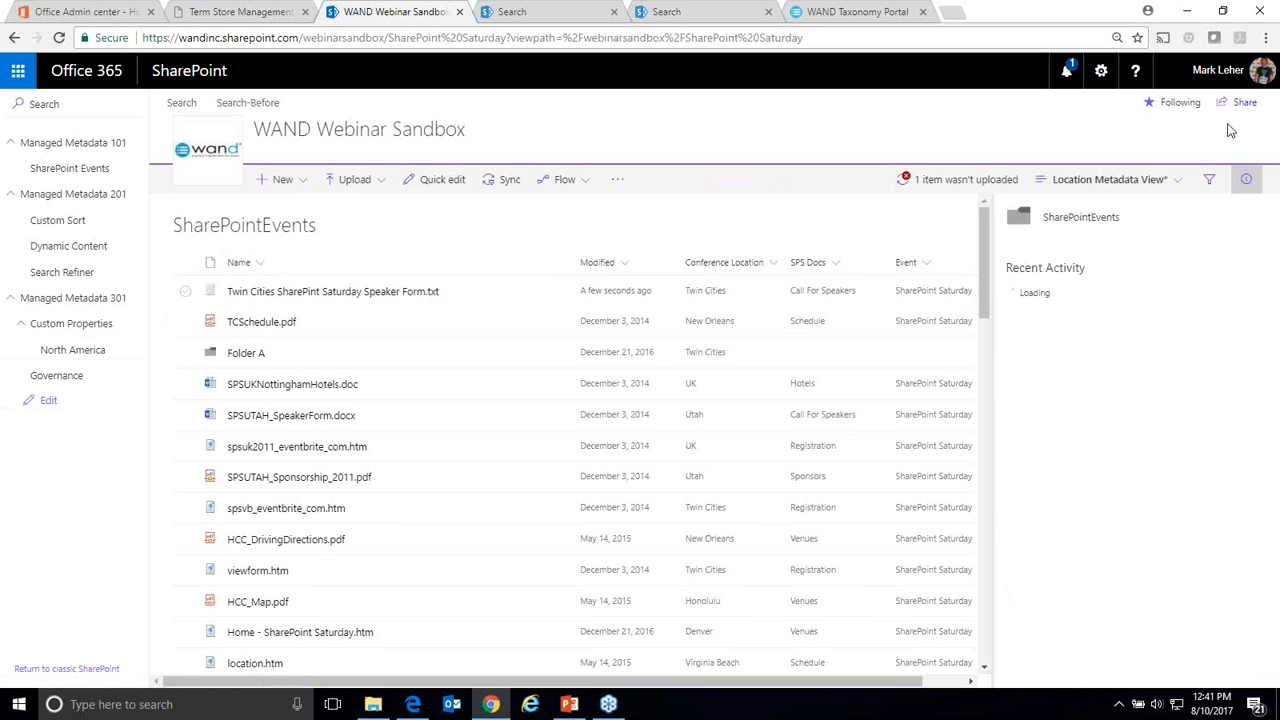
left_click(1246, 180)
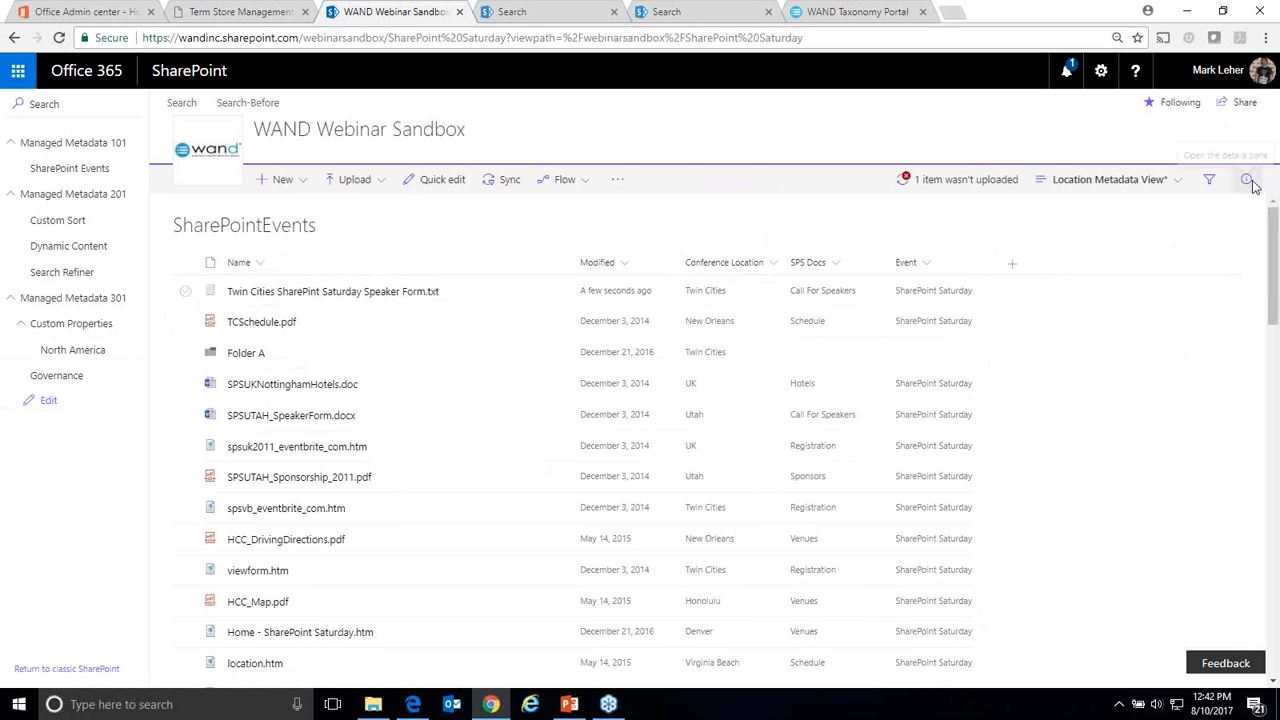
Step: View the full properties page of the Twin Cities speaker form and return to the SharePointEvents library
left_click(185, 290)
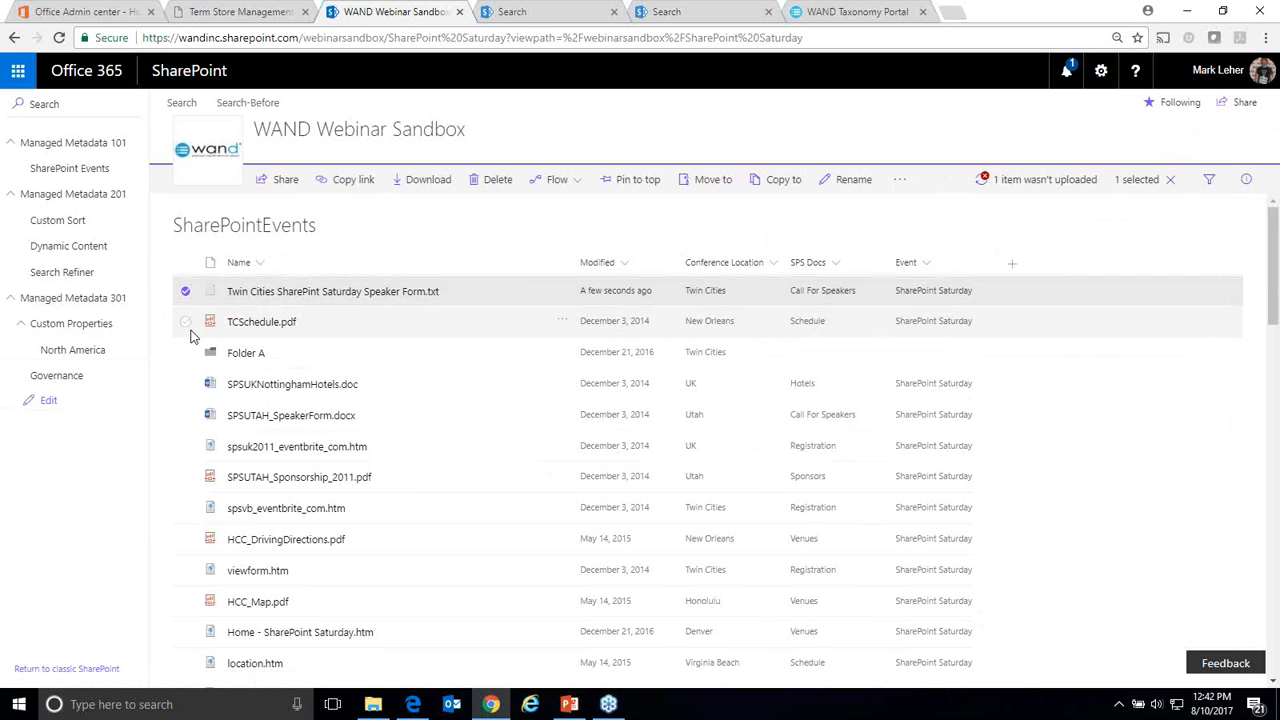
left_click(564, 293)
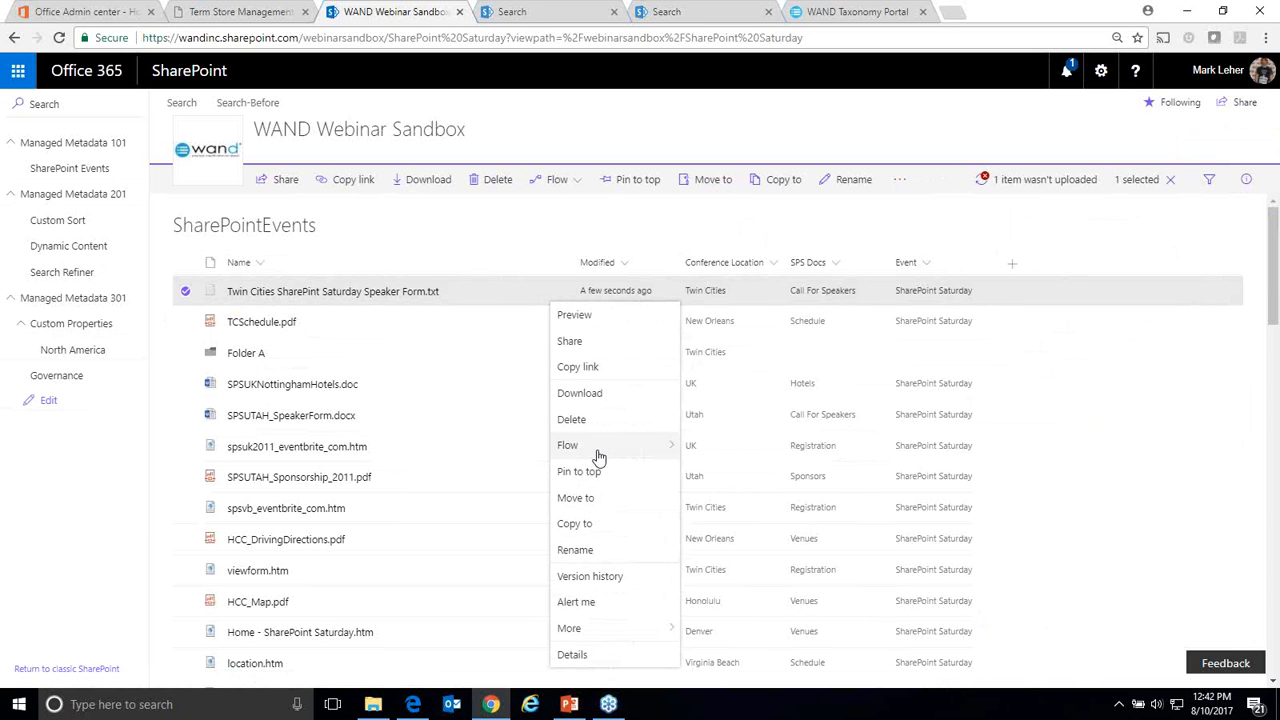
mouse_move(592, 638)
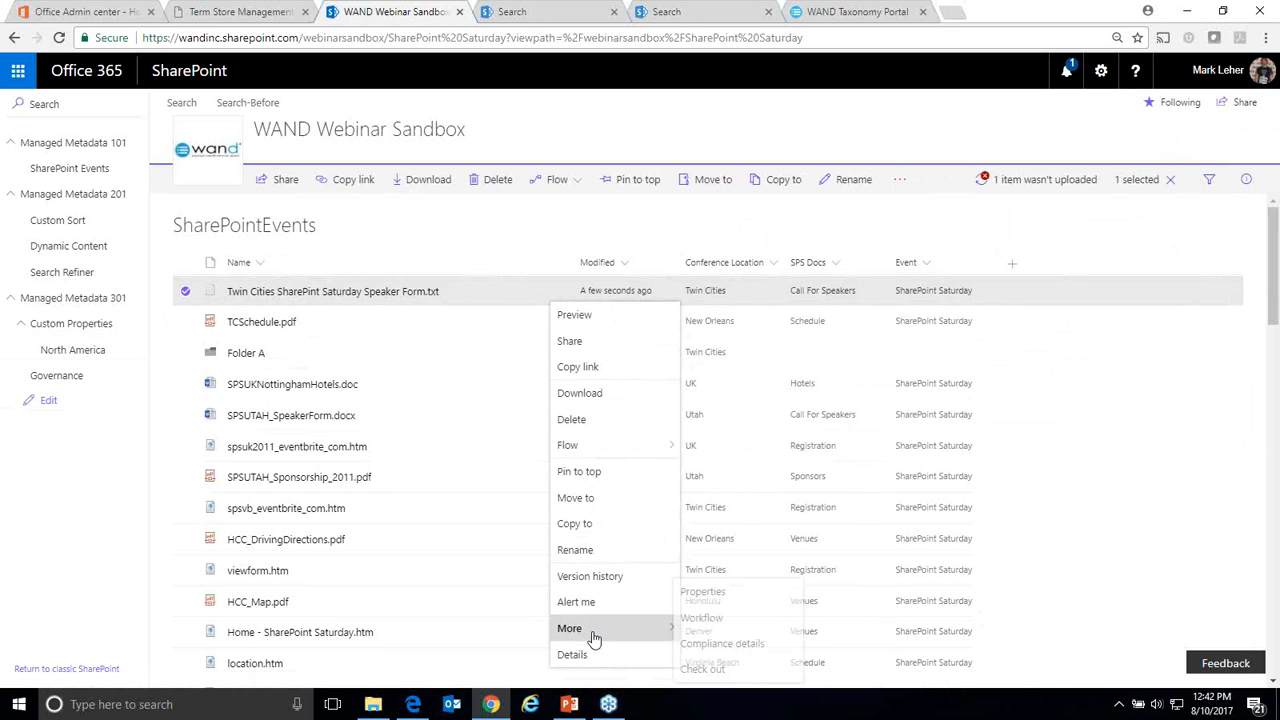
left_click(712, 594)
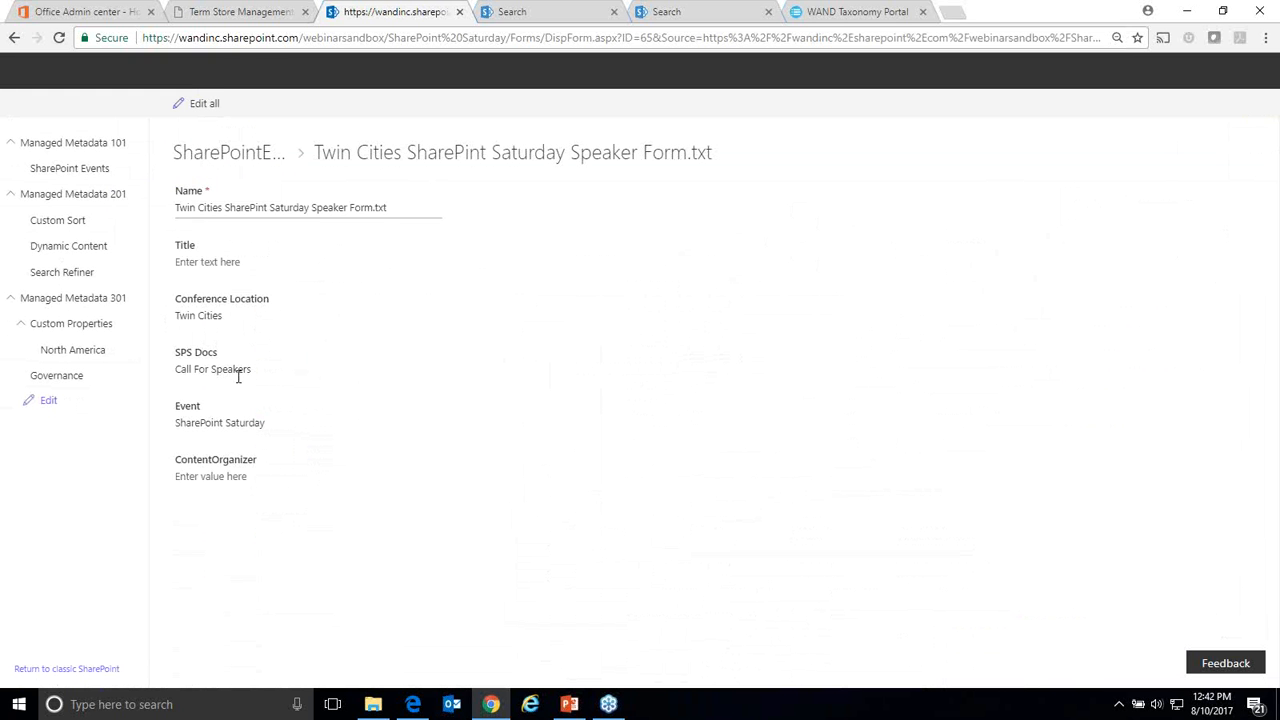
left_click(15, 38)
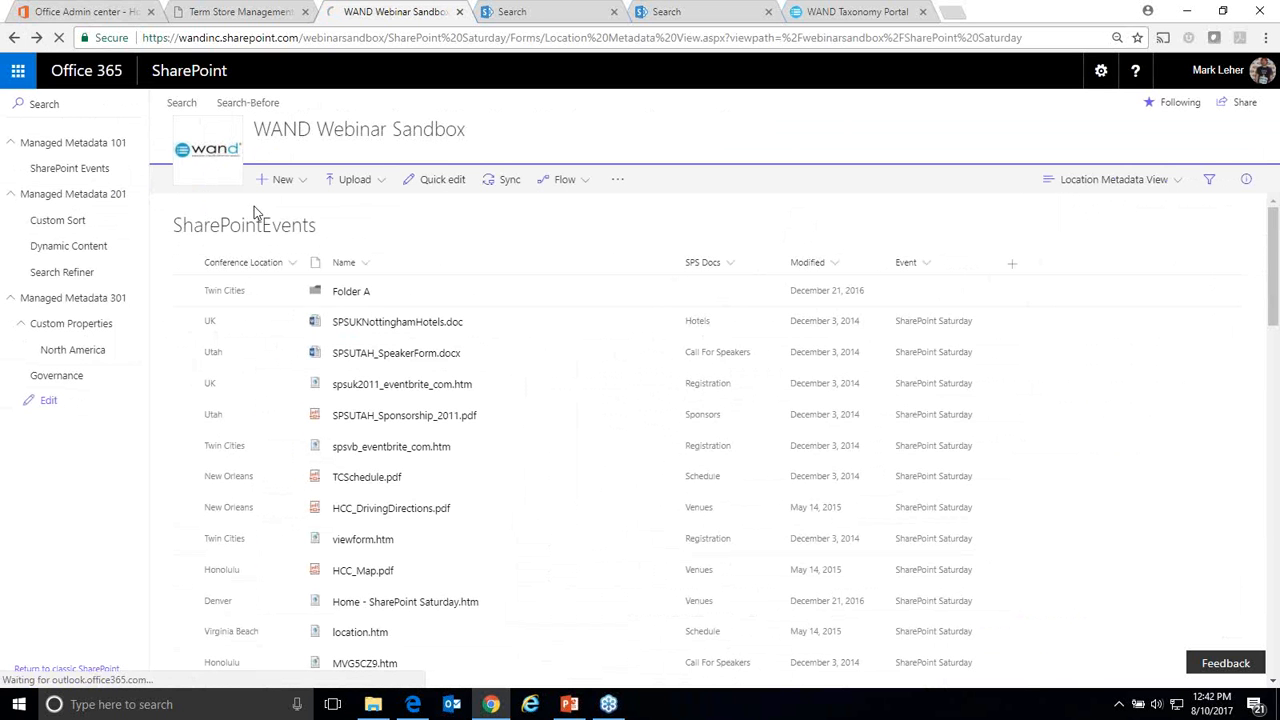
left_click(617, 179)
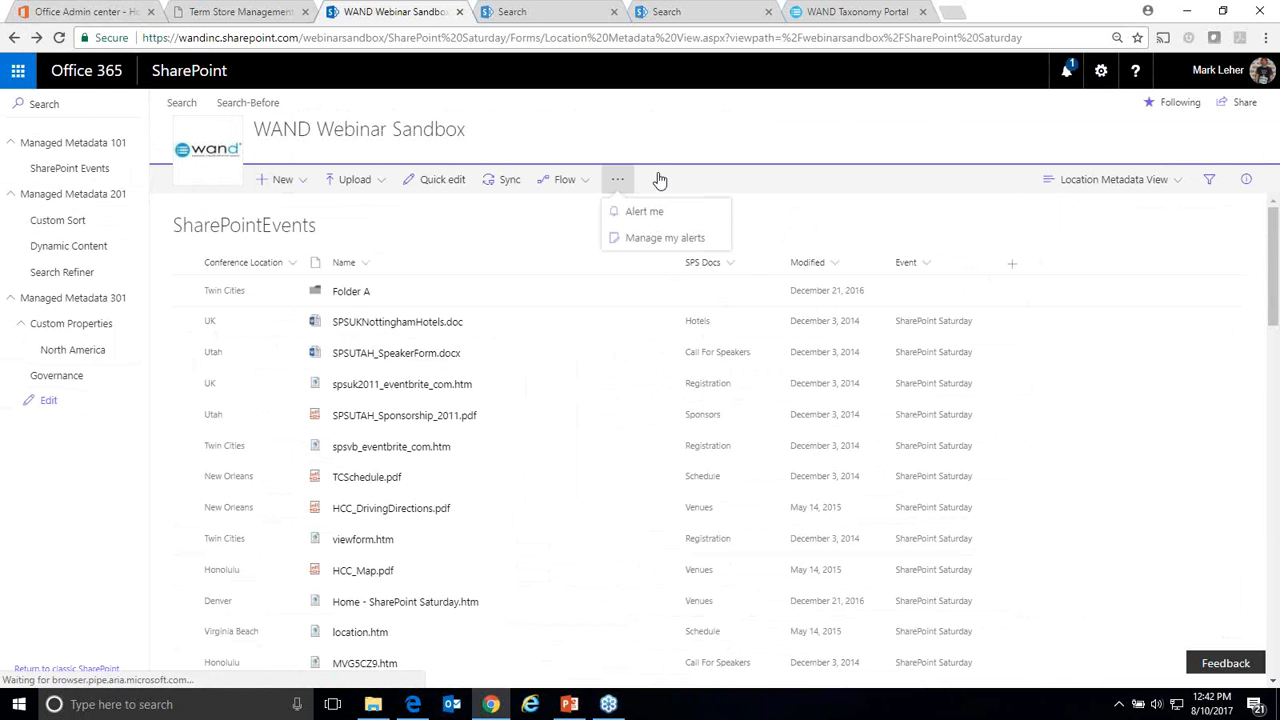
left_click(976, 212)
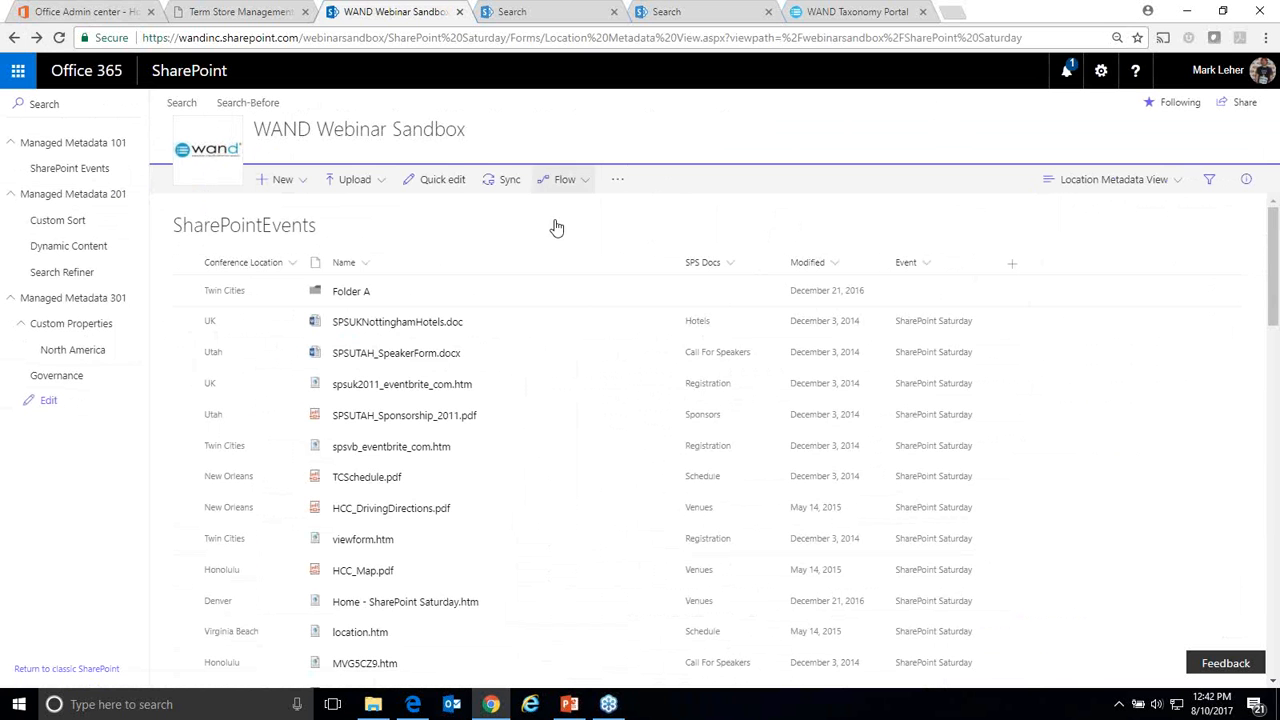
Step: Edit the library as a grid and tag Folder A's Event with SharePoint Saturday
left_click(443, 186)
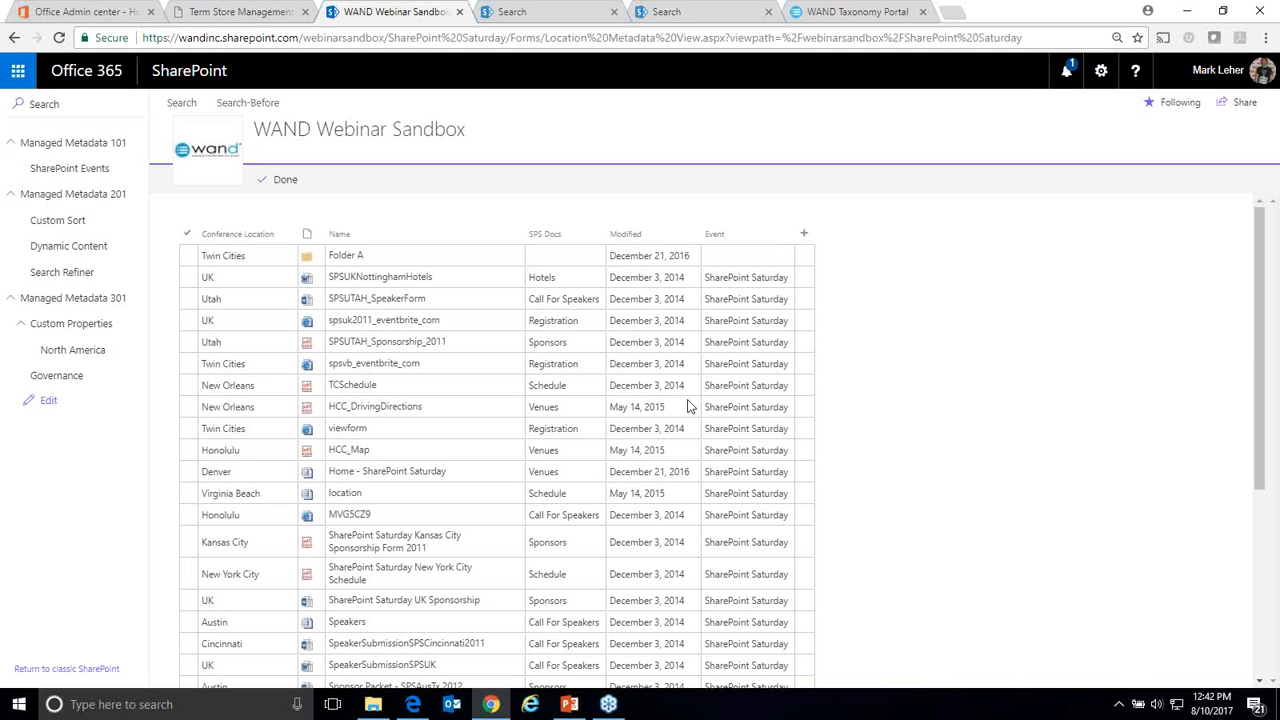
left_click(772, 280)
key("Up")
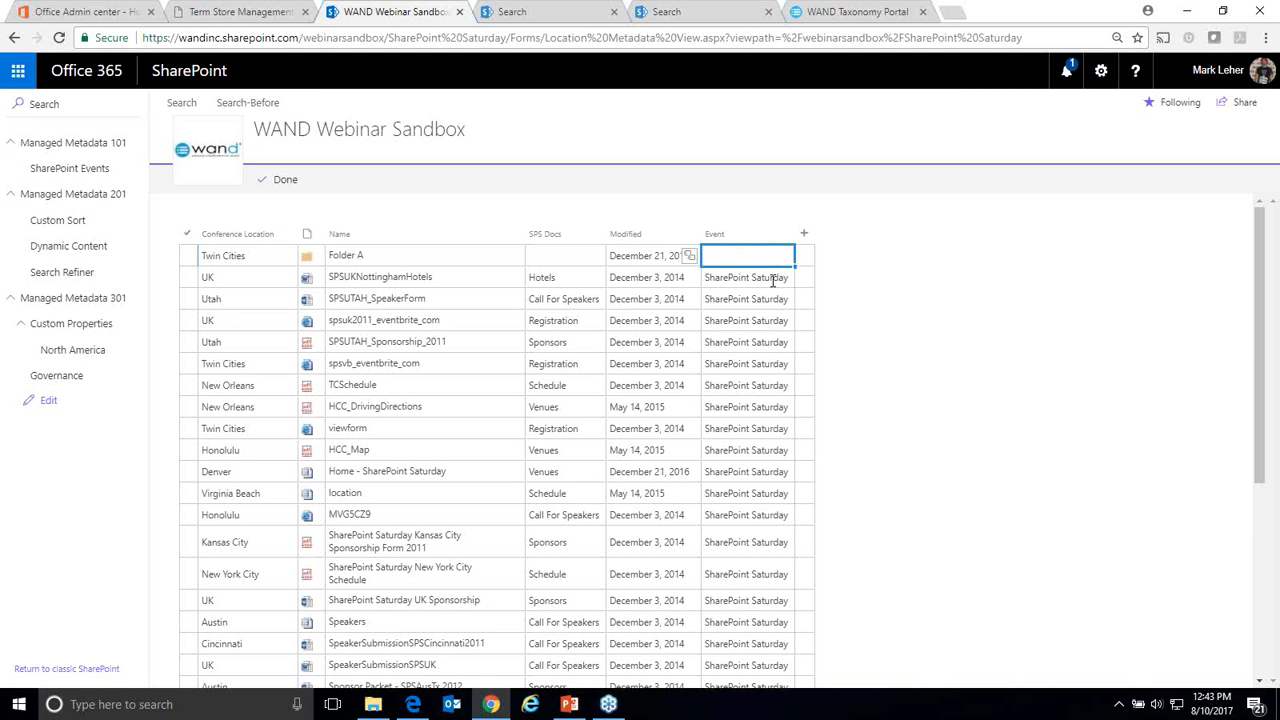
type("sharepoint")
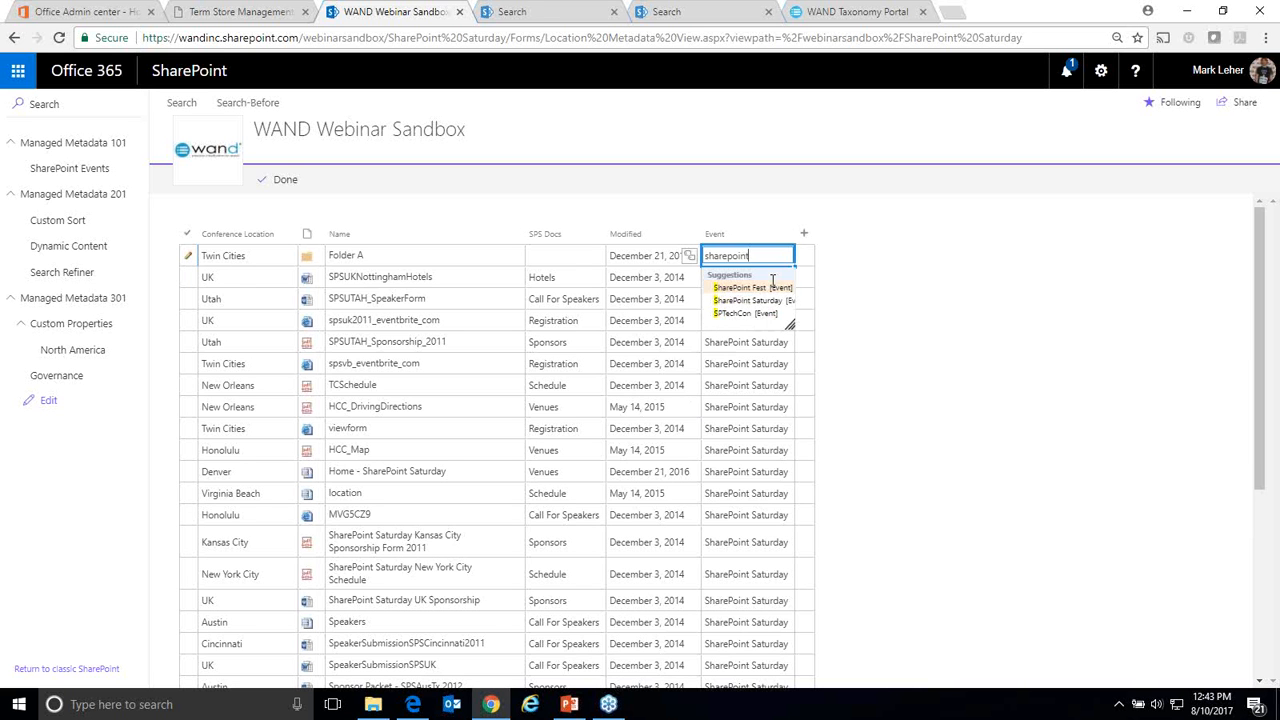
left_click(745, 300)
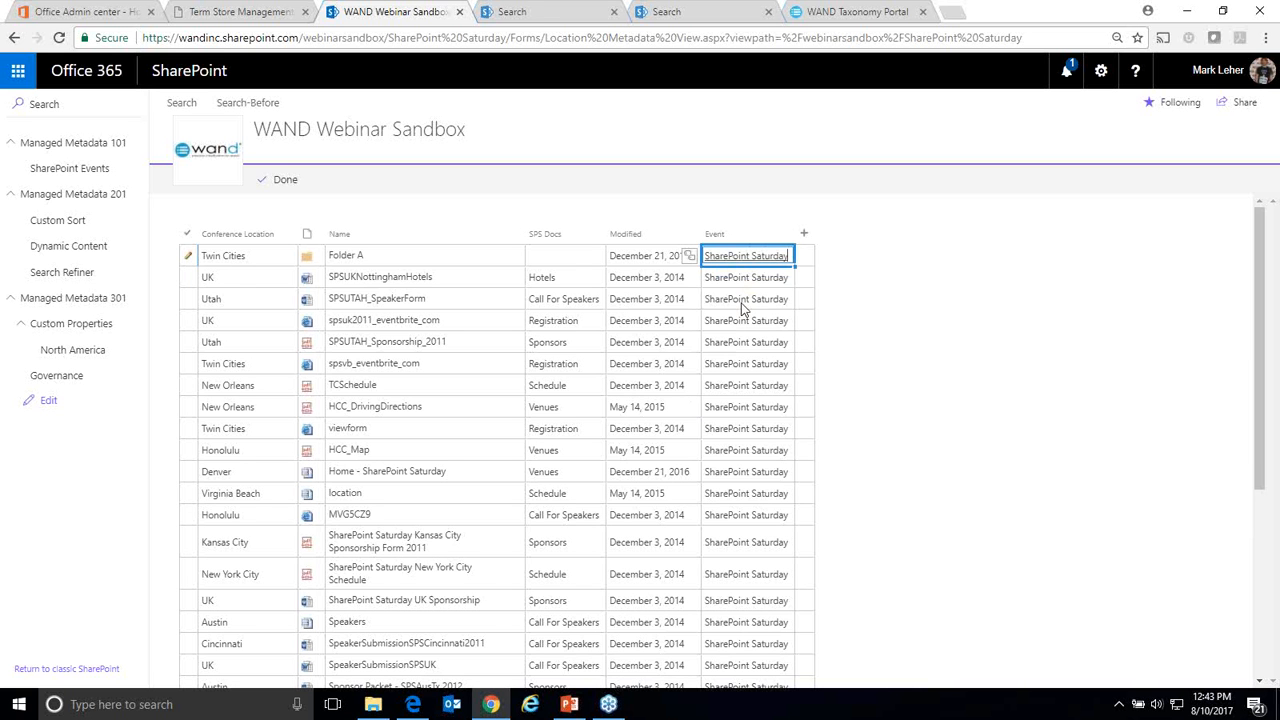
mouse_move(797, 268)
left_mouse_down()
mouse_move(794, 371)
mouse_move(808, 257)
mouse_move(787, 262)
left_mouse_up()
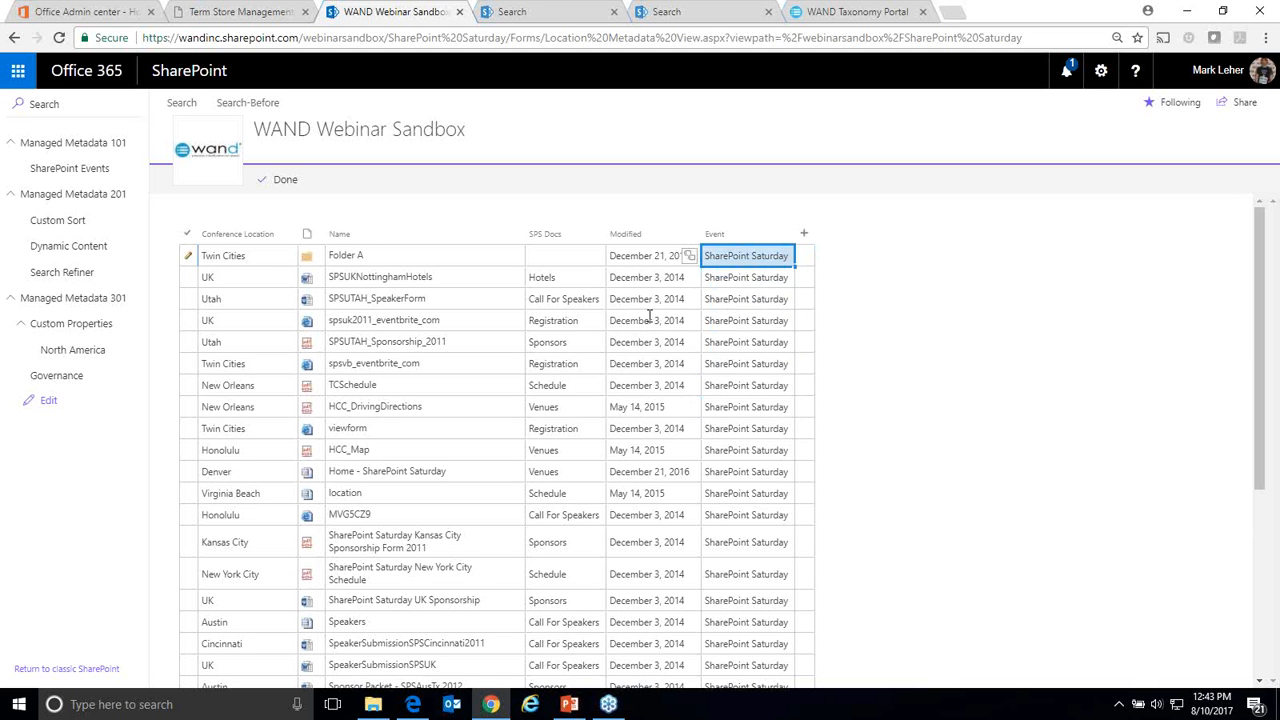
Step: Fill Folder A's SPS Docs cell with Hotels from the SPSUKNottinghamHotels row below and finish the grid editing
left_click(544, 264)
left_click(600, 284)
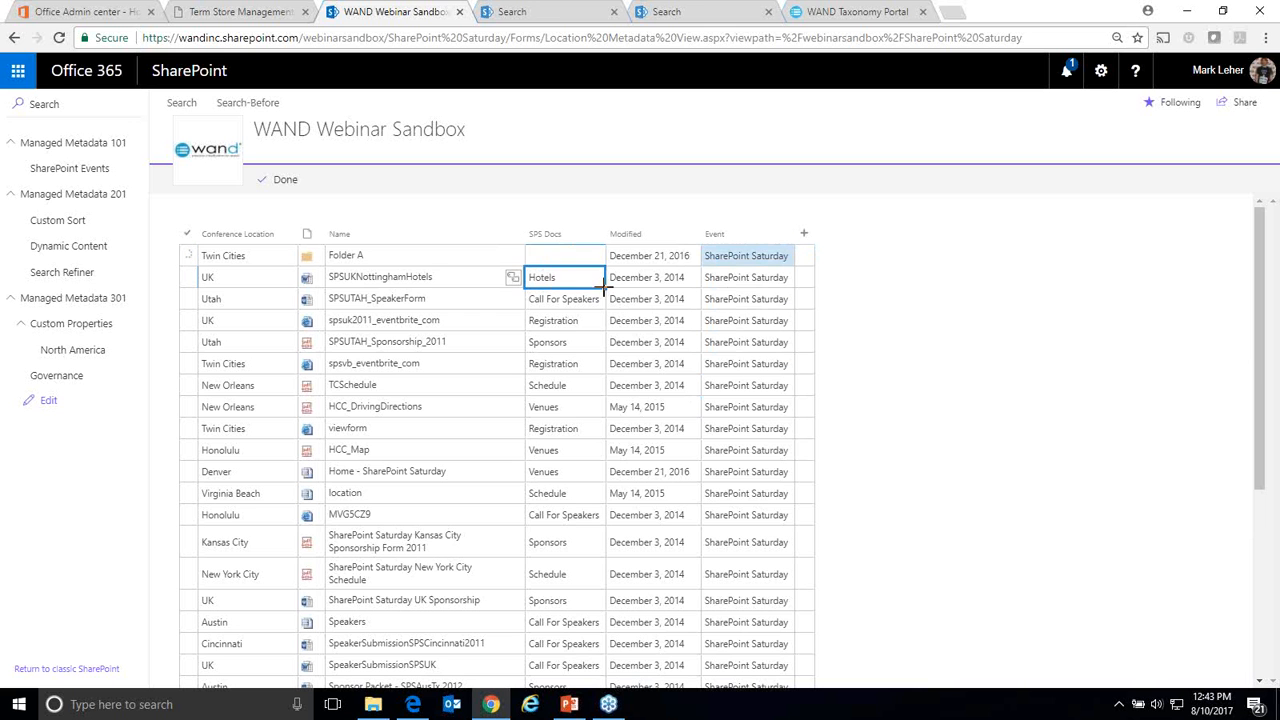
mouse_move(604, 286)
left_mouse_down()
mouse_move(597, 251)
mouse_move(603, 262)
left_mouse_up()
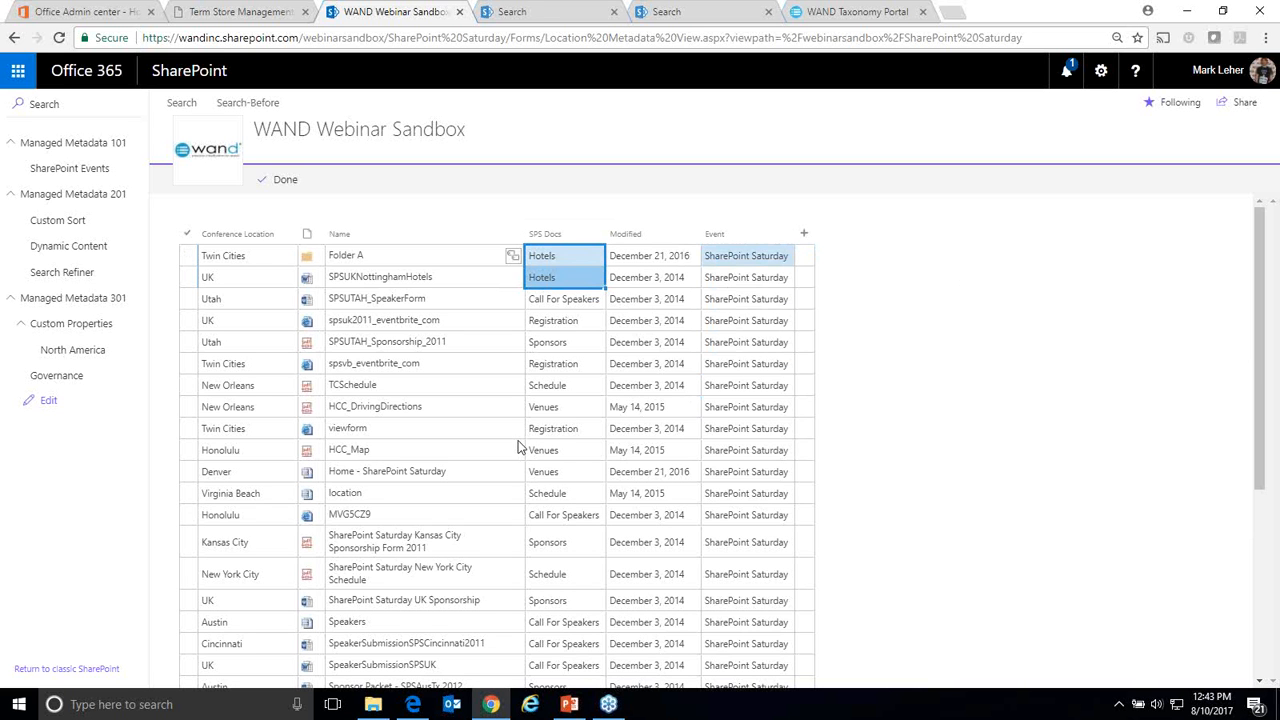
left_click(285, 185)
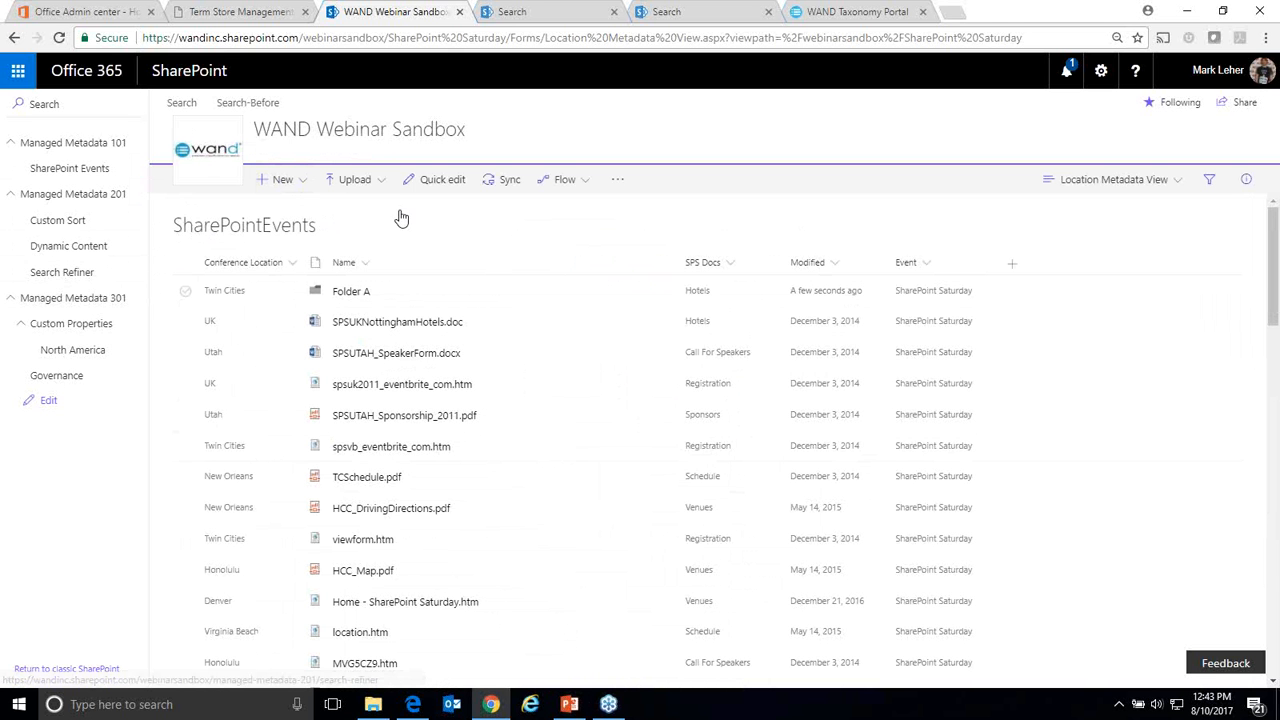
left_click(305, 185)
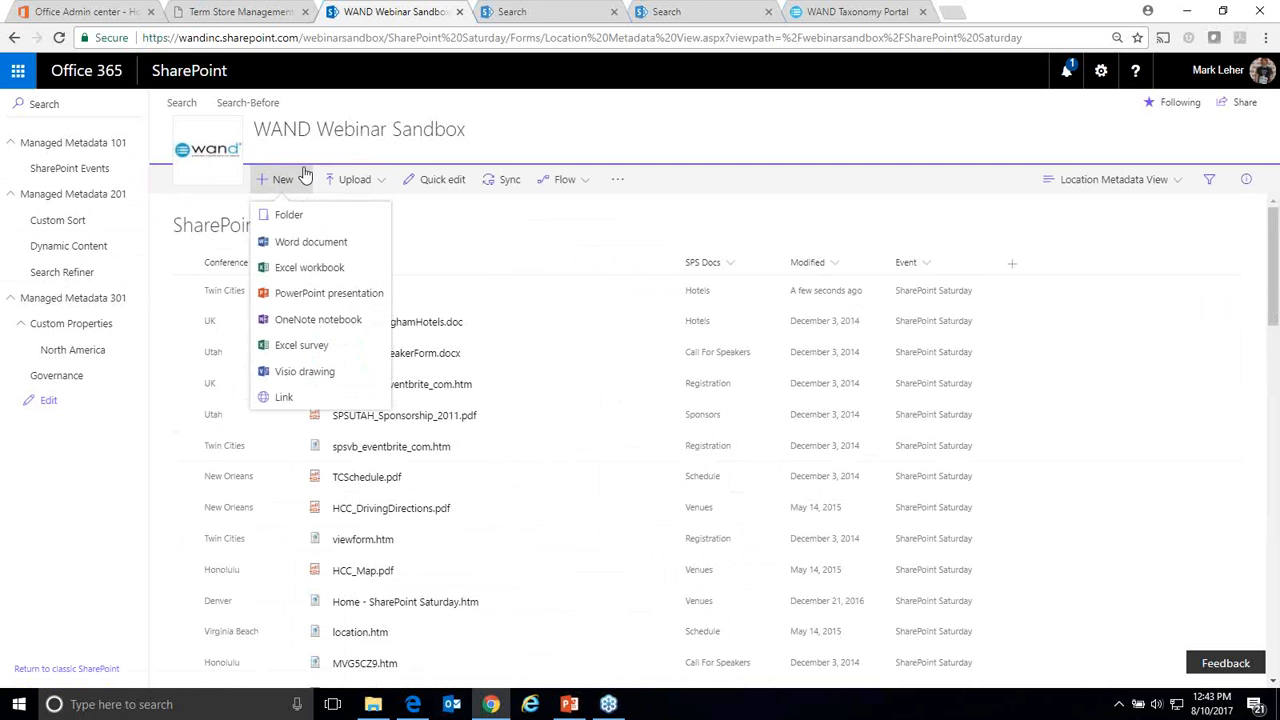
left_click(630, 240)
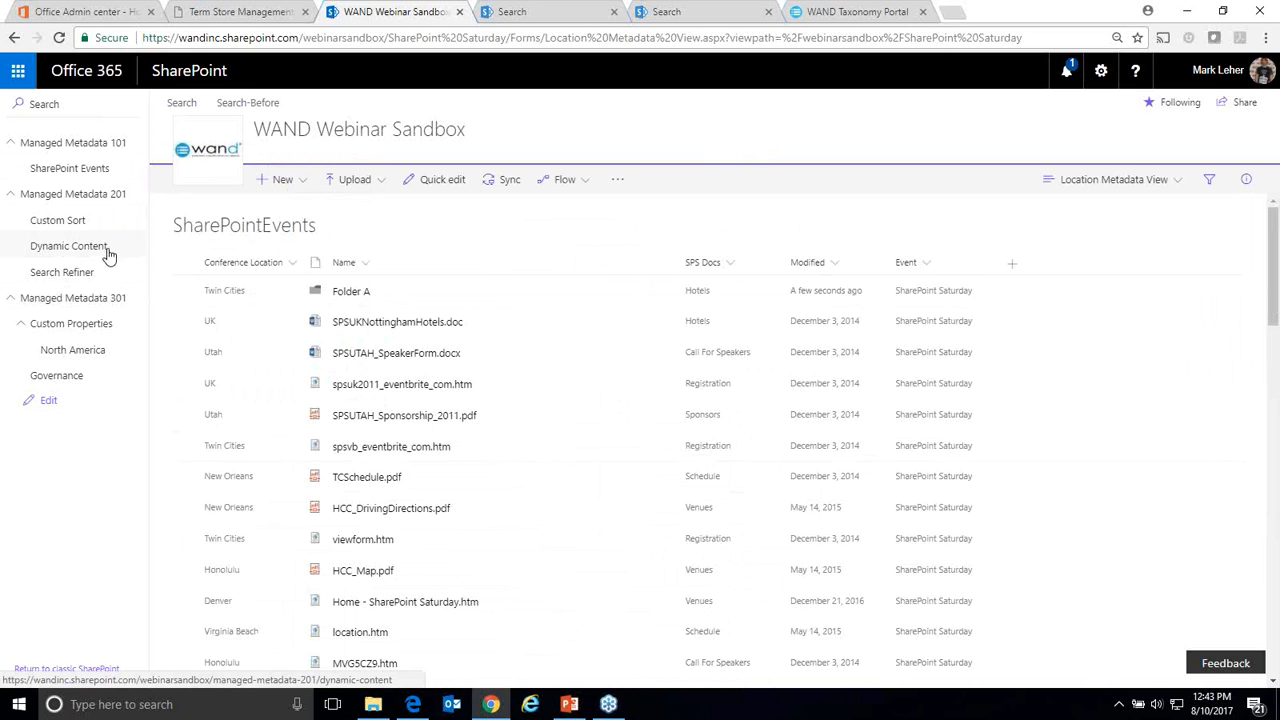
Step: Start a new SharePointEvents library column named Audience Level with the Managed Metadata type
left_click(1013, 265)
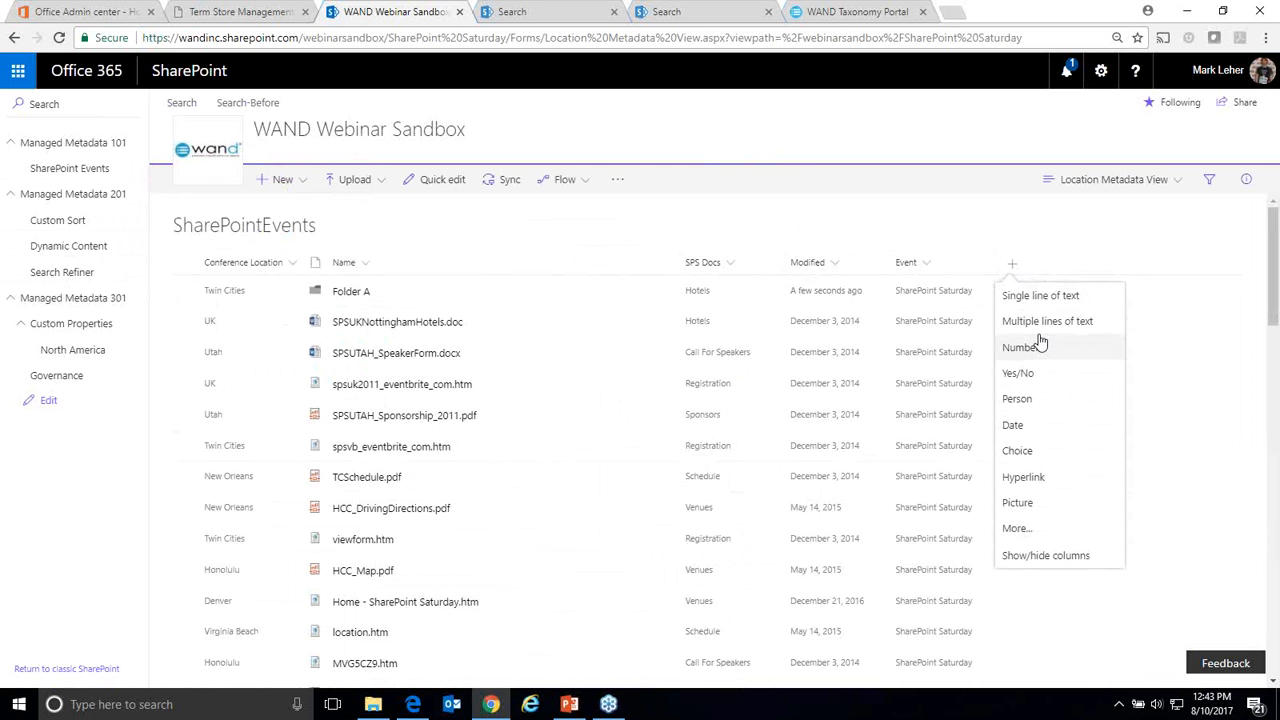
left_click(1016, 529)
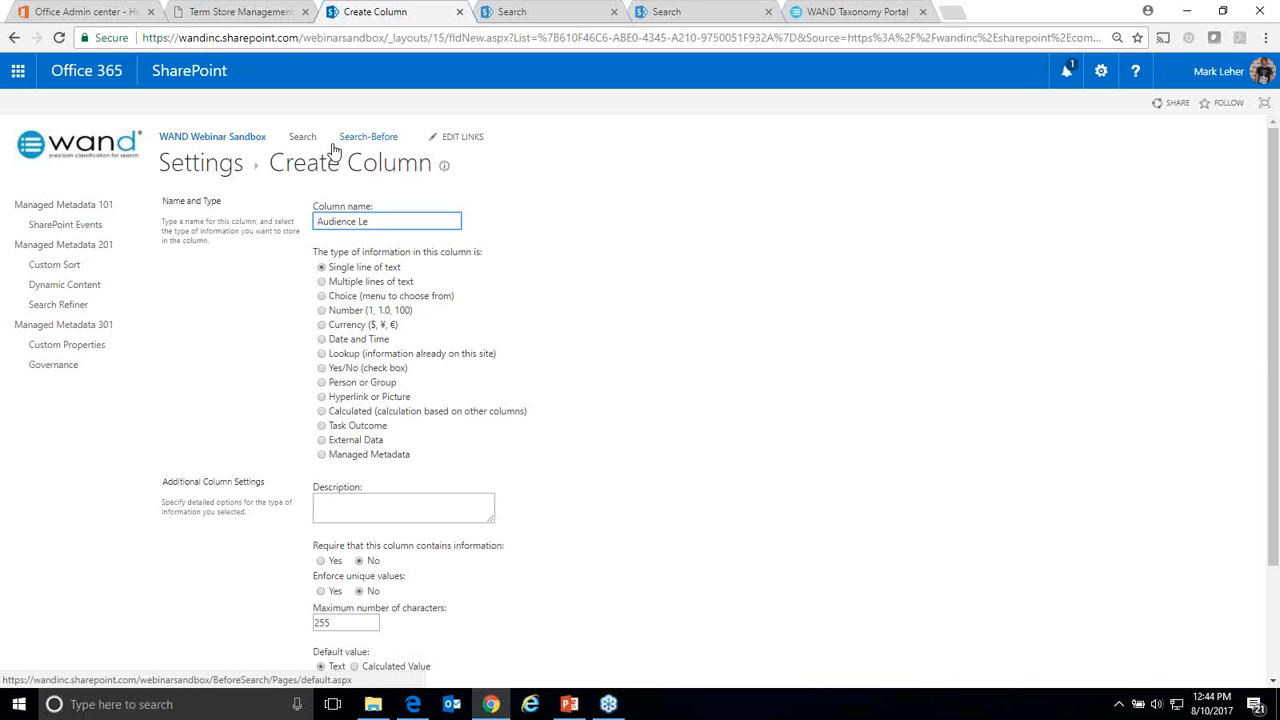
left_click(322, 458)
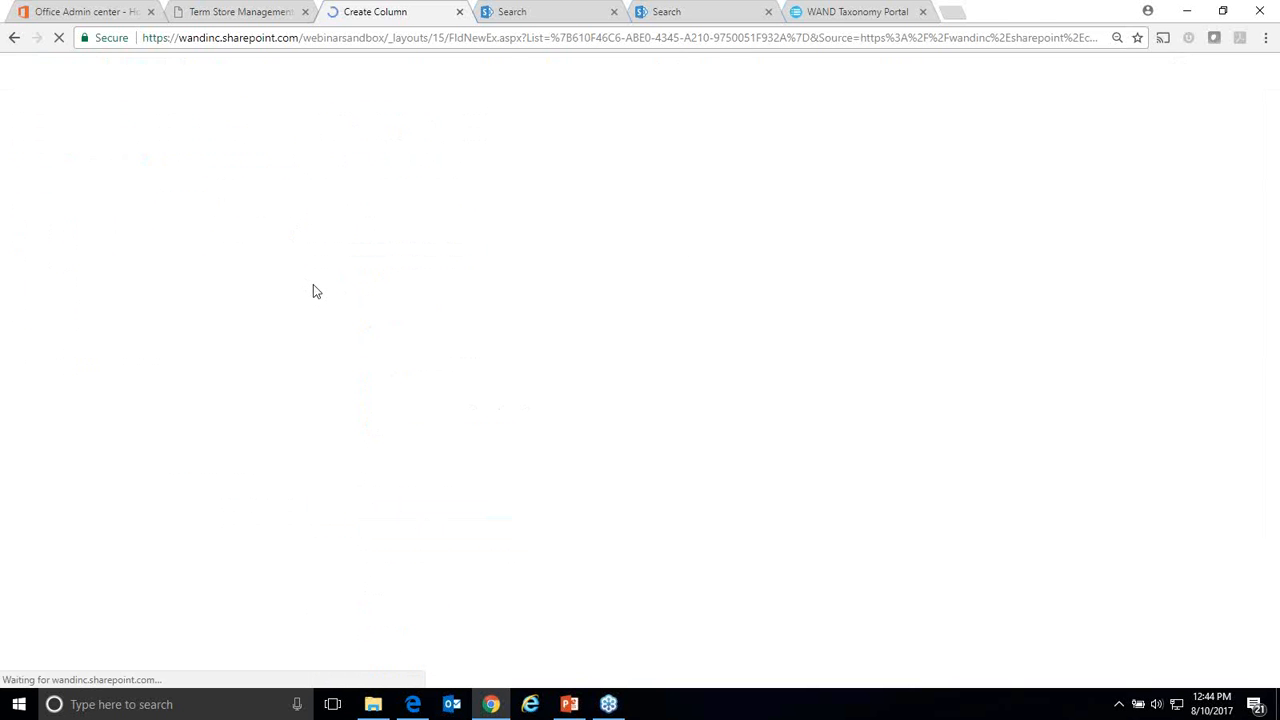
Step: Bind the new column to the Content Audience term set in the Webinars group and create the column
scroll(548, 512, "down", 2)
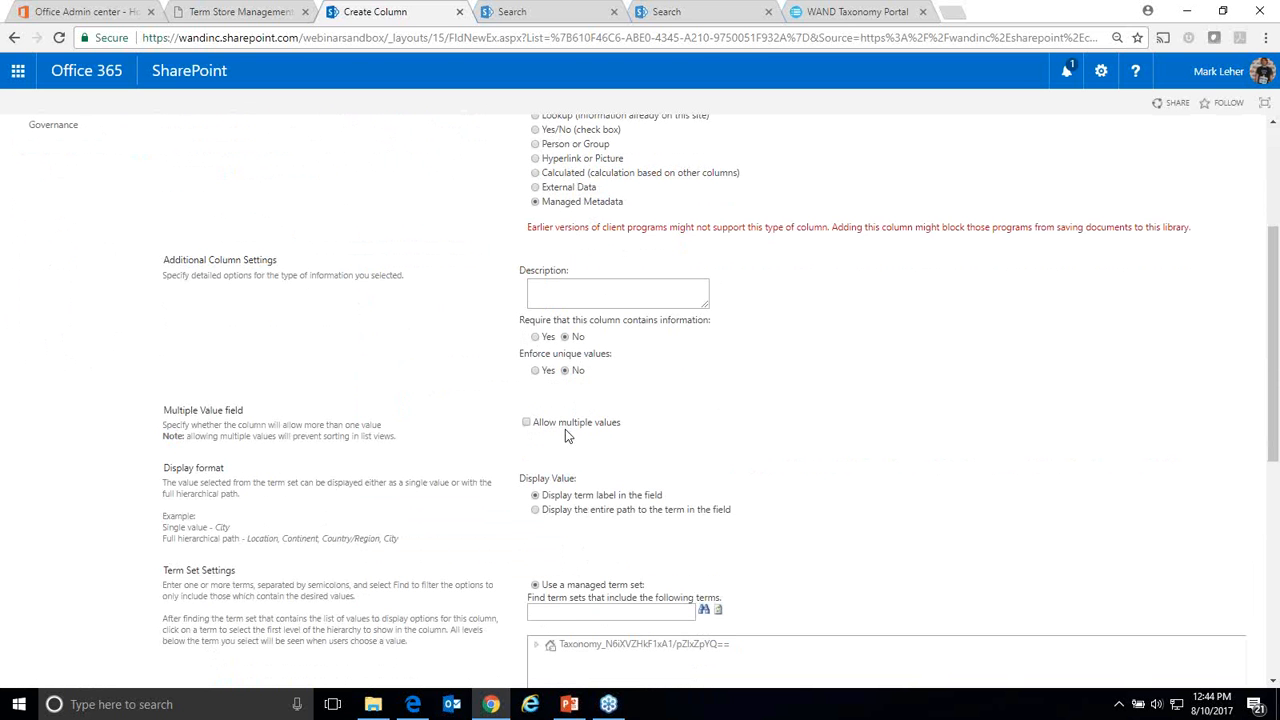
scroll(565, 435, "down", 4)
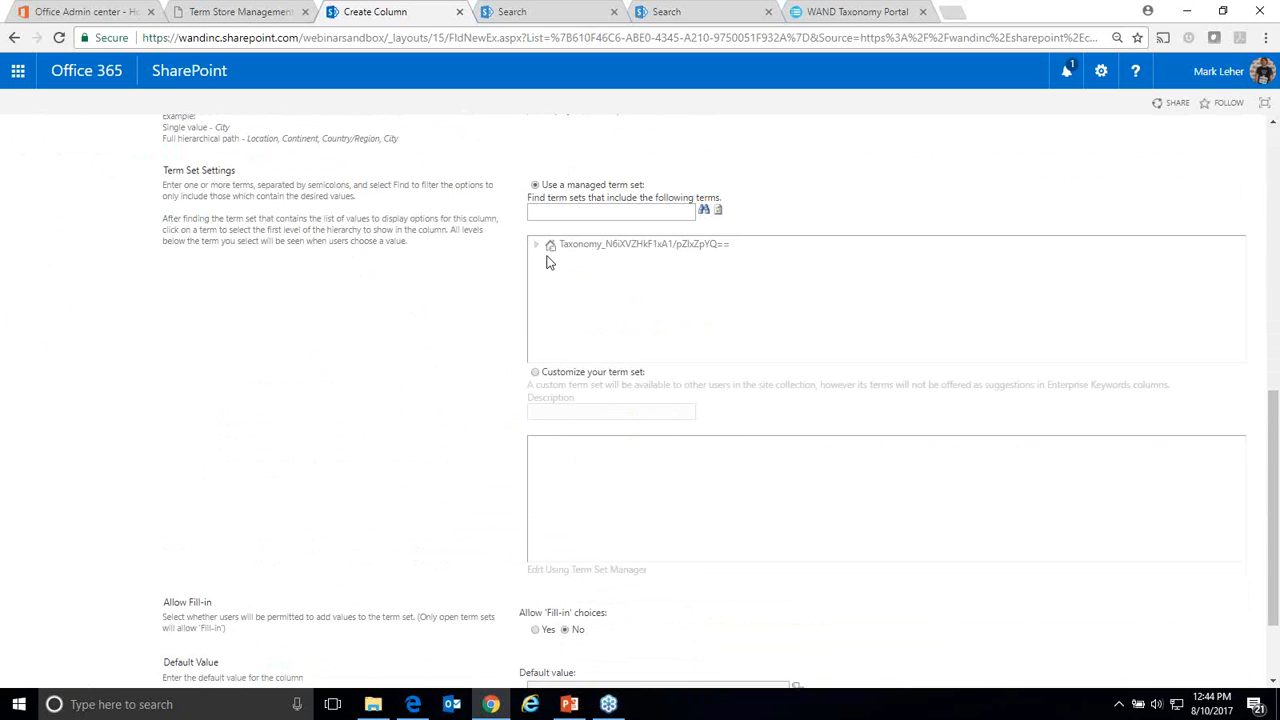
left_click(539, 250)
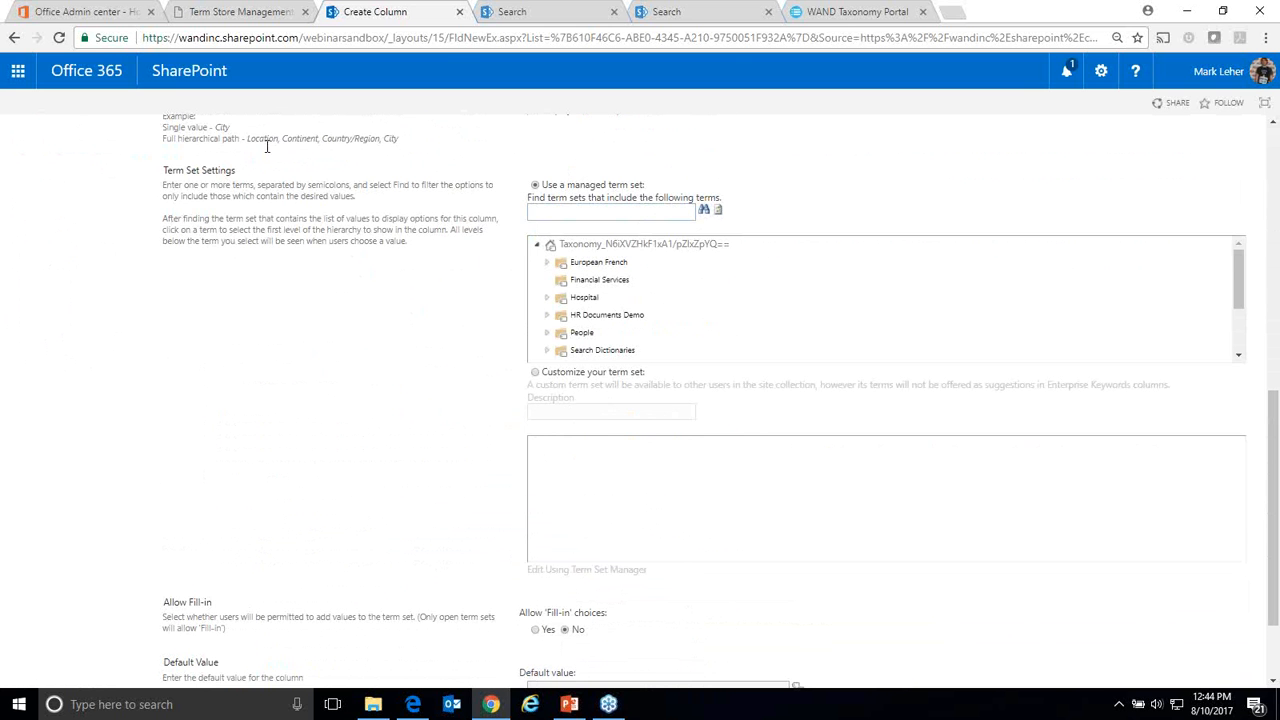
left_click(590, 298)
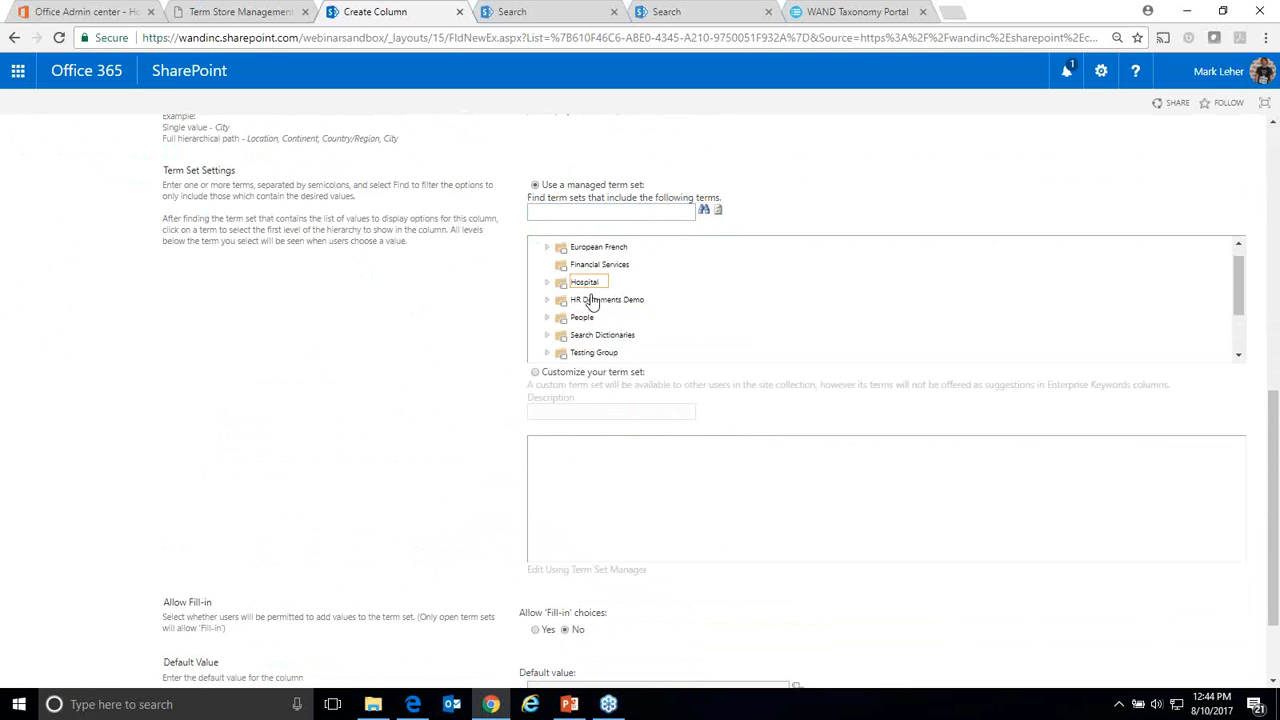
scroll(590, 302, "down", 2)
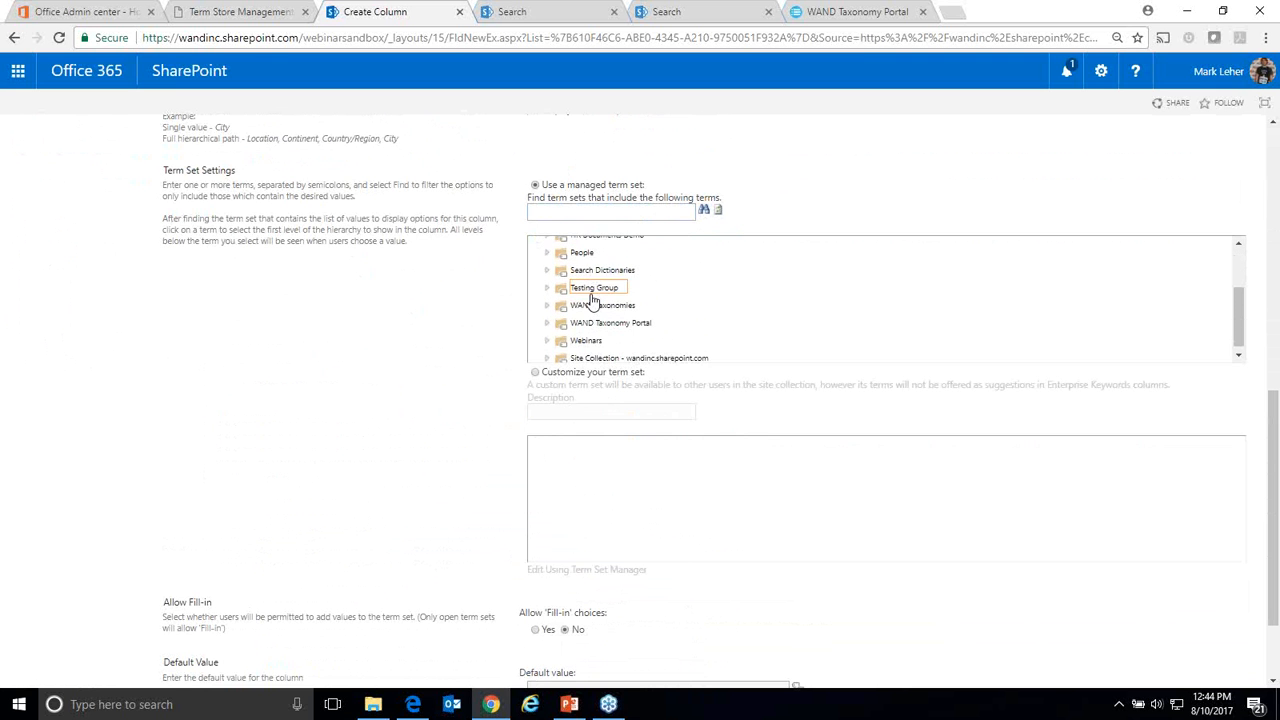
left_click(548, 336)
scroll(606, 246, "down", 3)
left_click(604, 244)
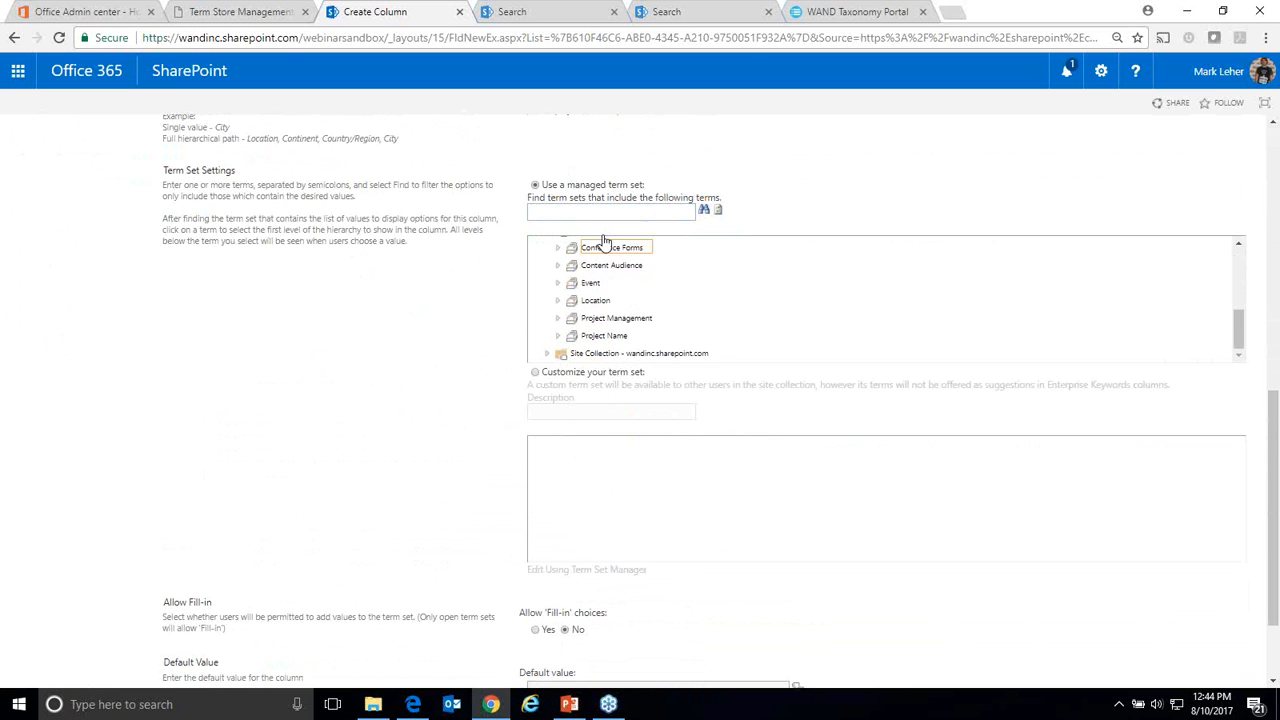
left_click(612, 265)
left_click(559, 266)
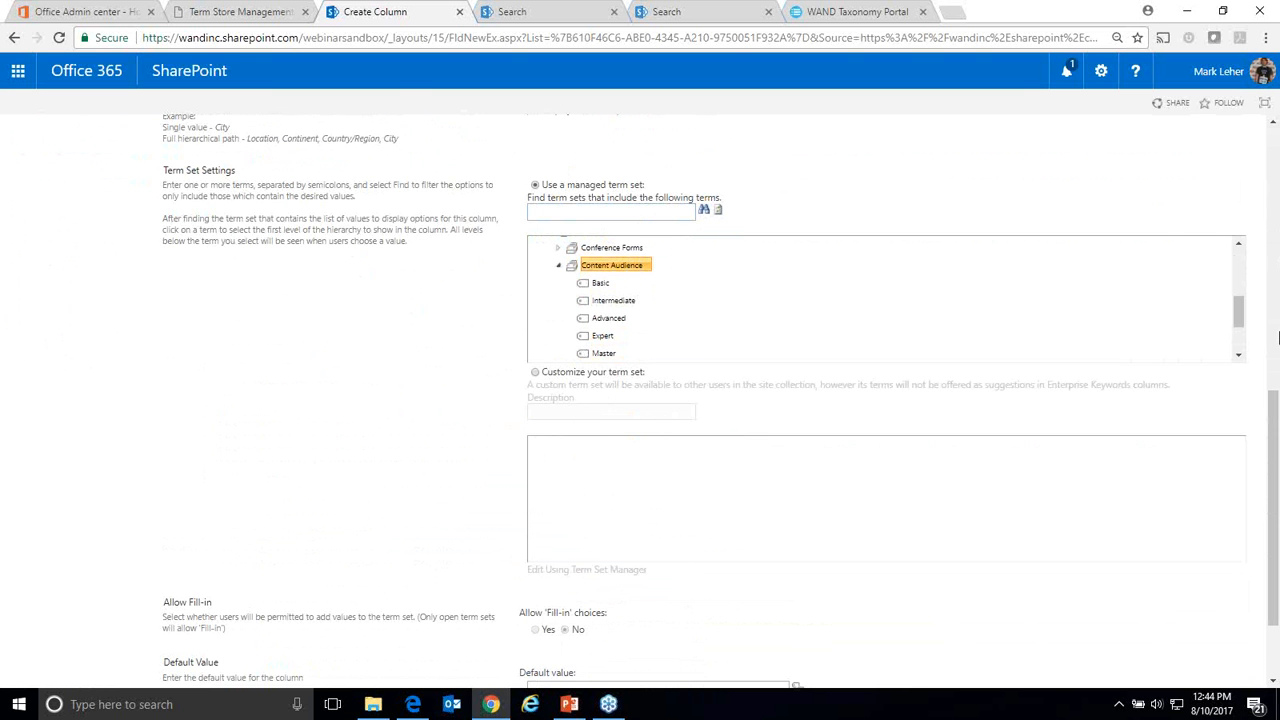
left_click_drag(1277, 469, 1278, 515)
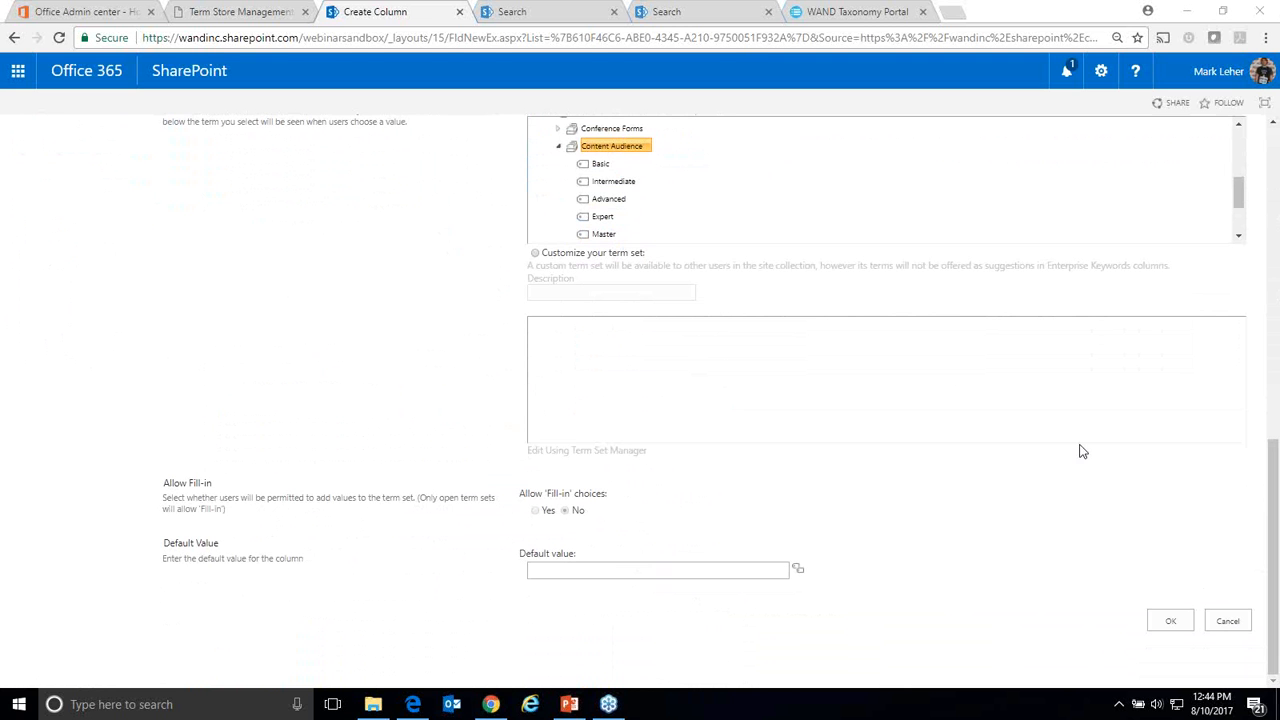
left_click(1172, 621)
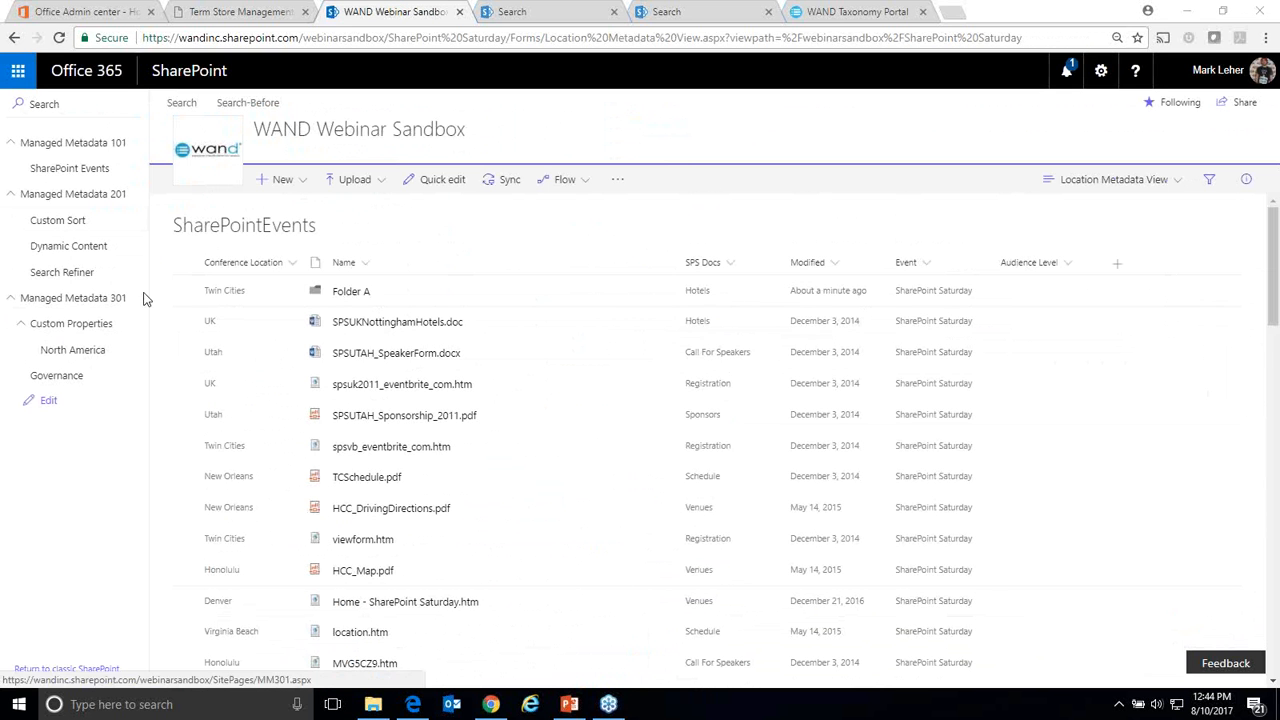
Step: Check Folder A's details for the Audience Level property, then deselect the folder
left_click(184, 292)
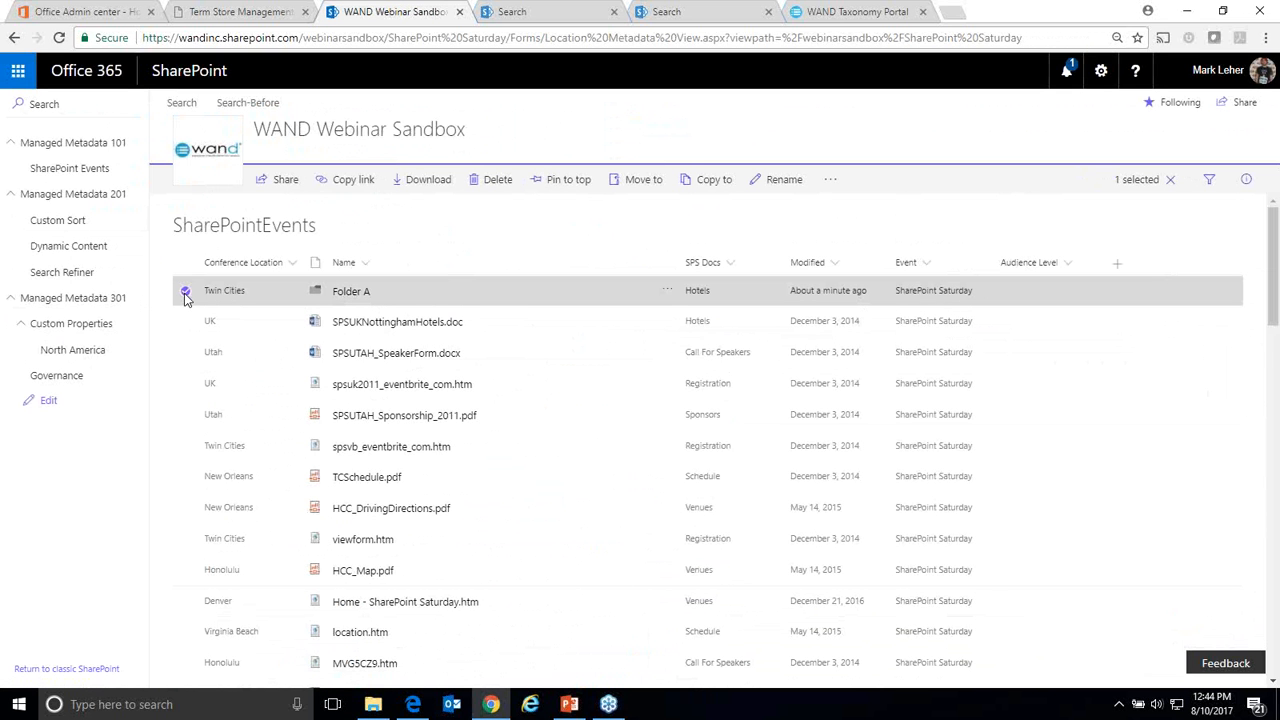
left_click(1247, 181)
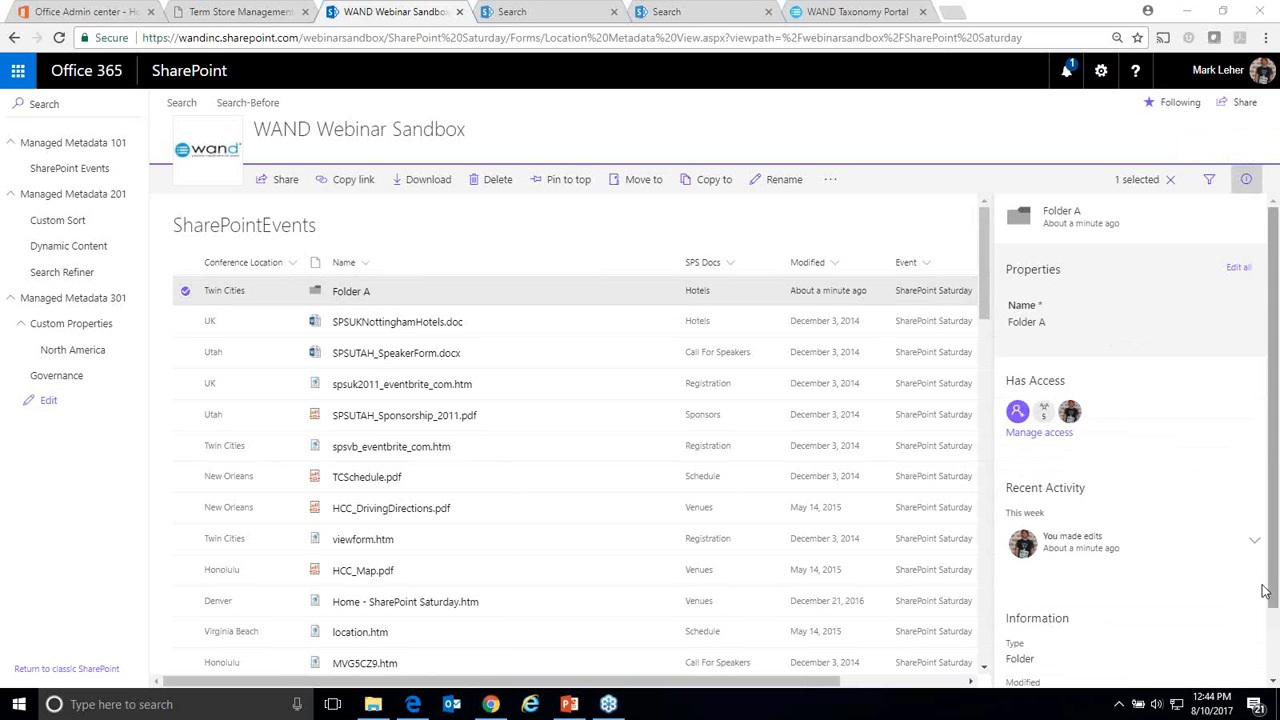
scroll(1194, 480, "down", 2)
scroll(1169, 446, "up", 2)
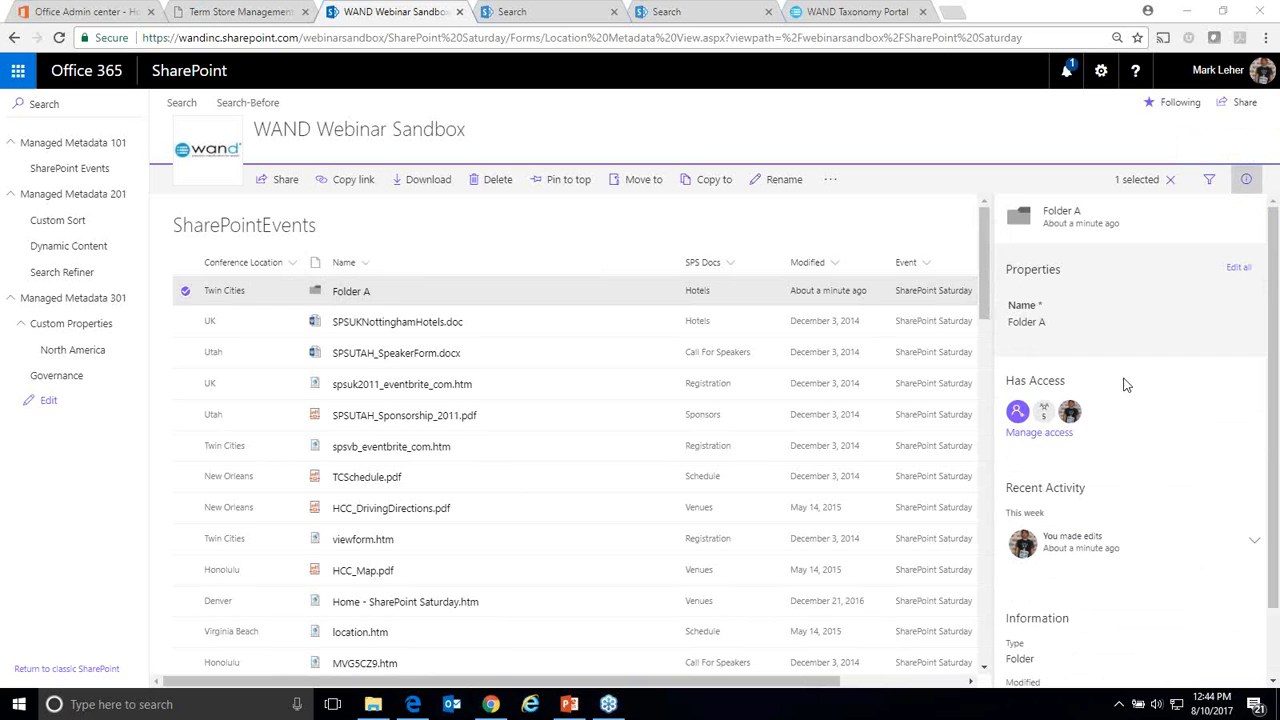
left_click(184, 292)
Step: Set SPSUKNottinghamHotels.doc's Audience Level to Basic in its details, then close the details and deselect the file
left_click(185, 325)
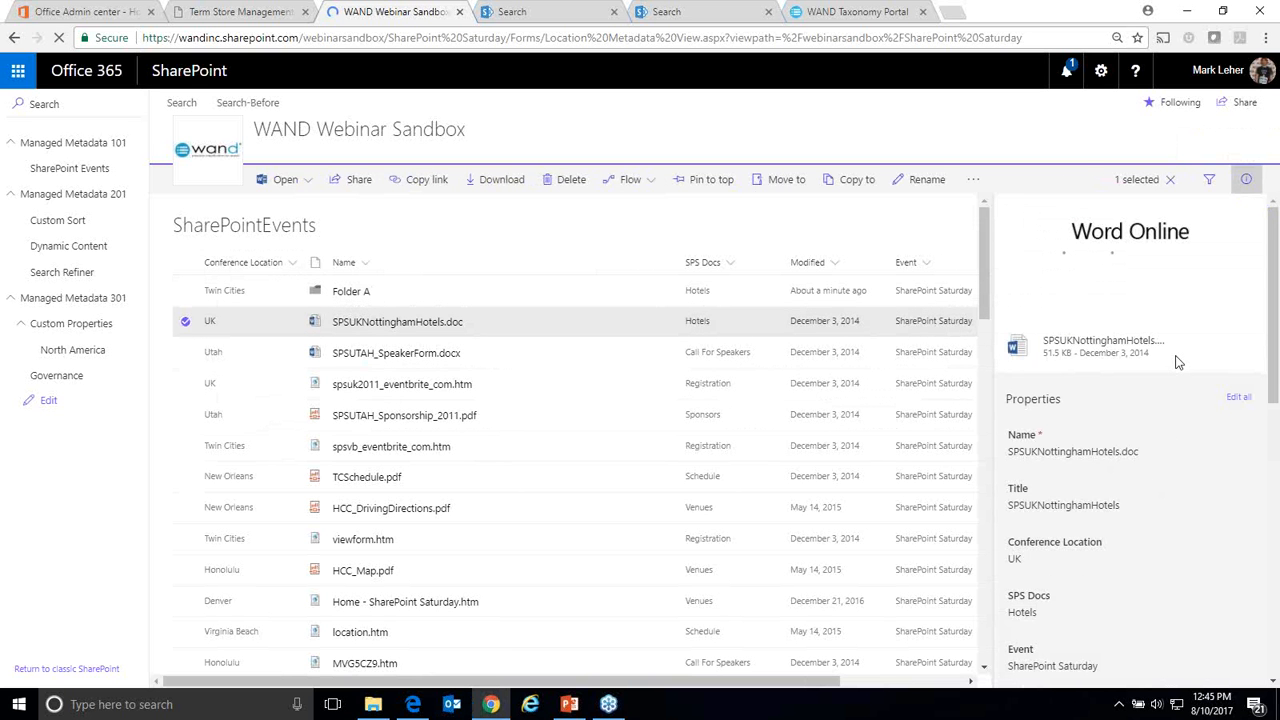
scroll(1178, 362, "down", 3)
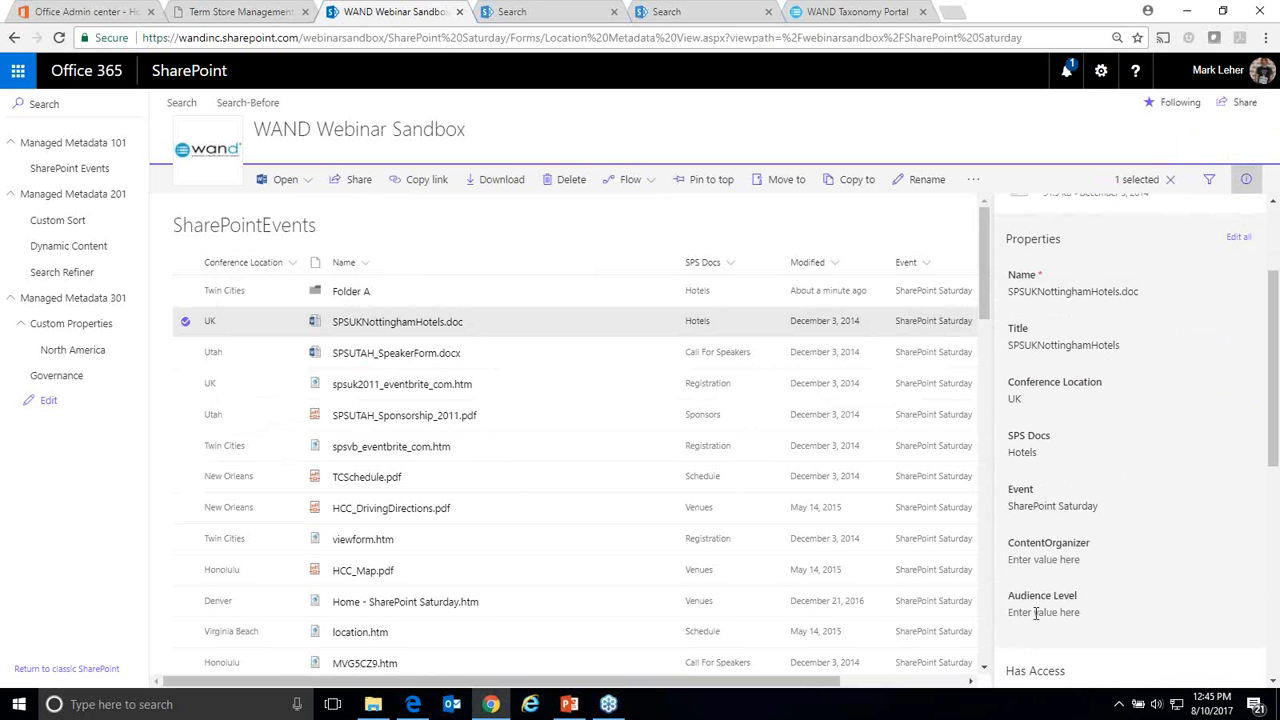
left_click(1036, 613)
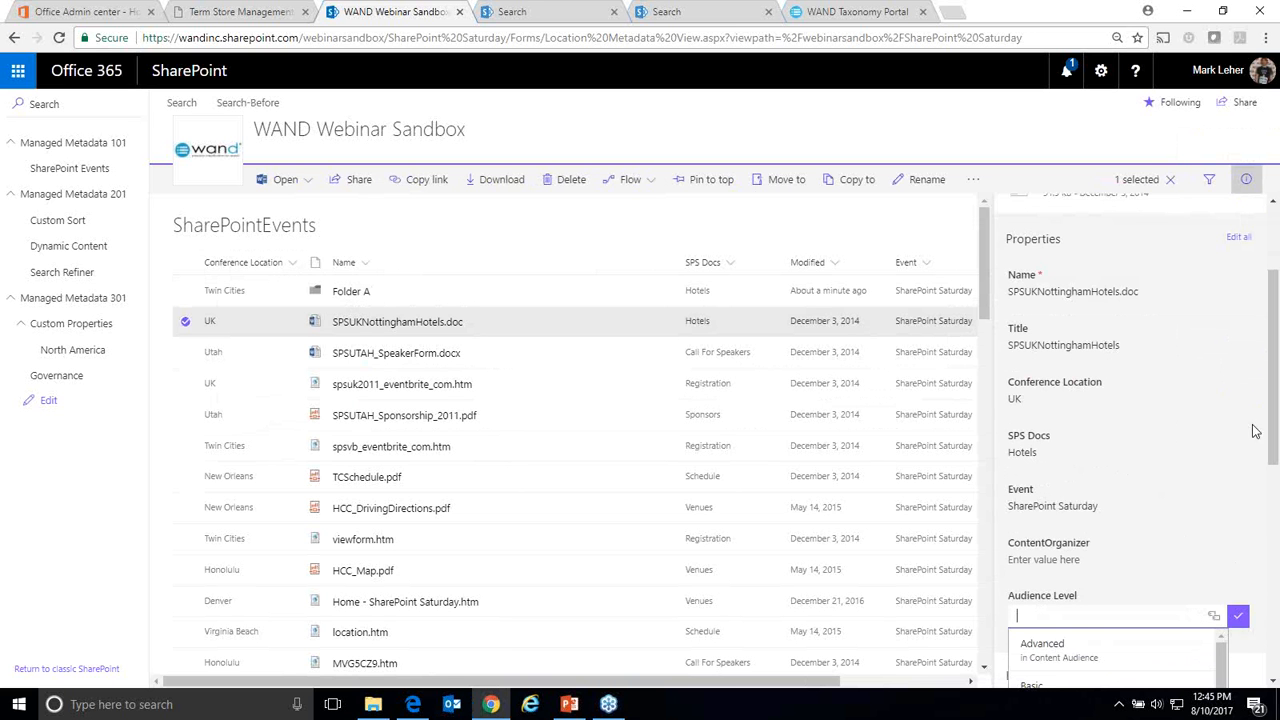
scroll(1255, 430, "down", 3)
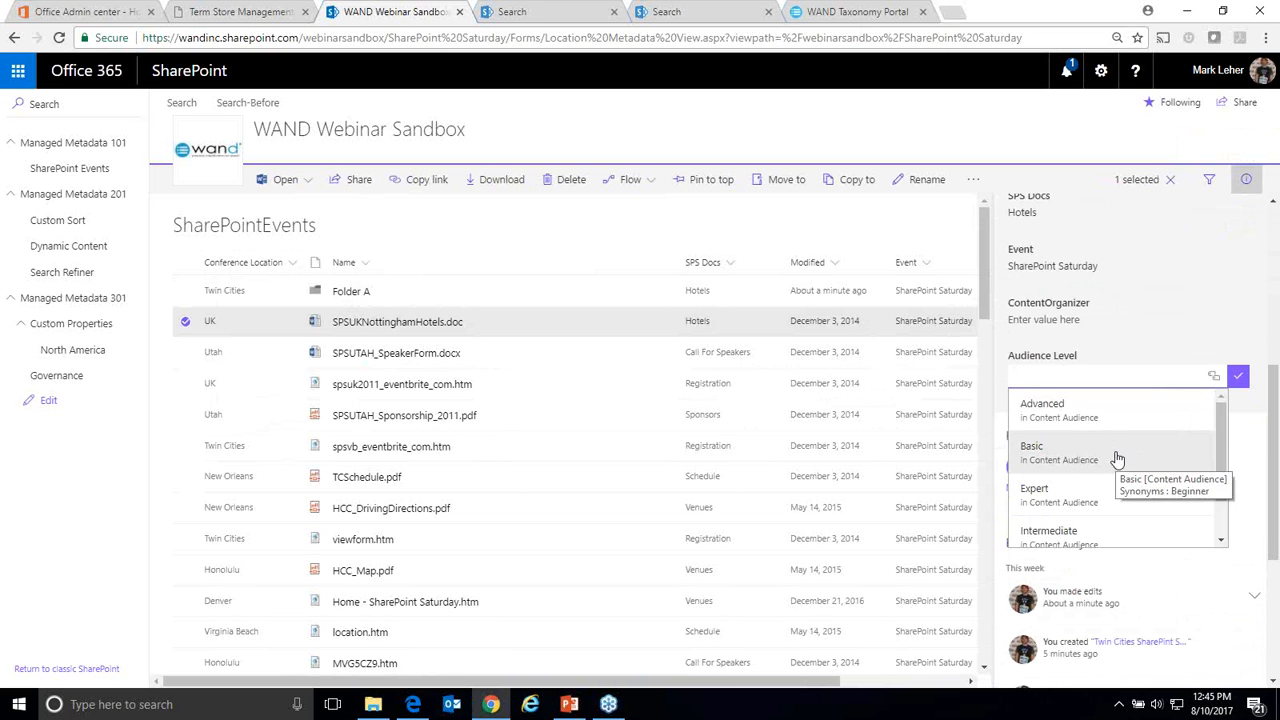
left_click(1117, 458)
left_click(1238, 376)
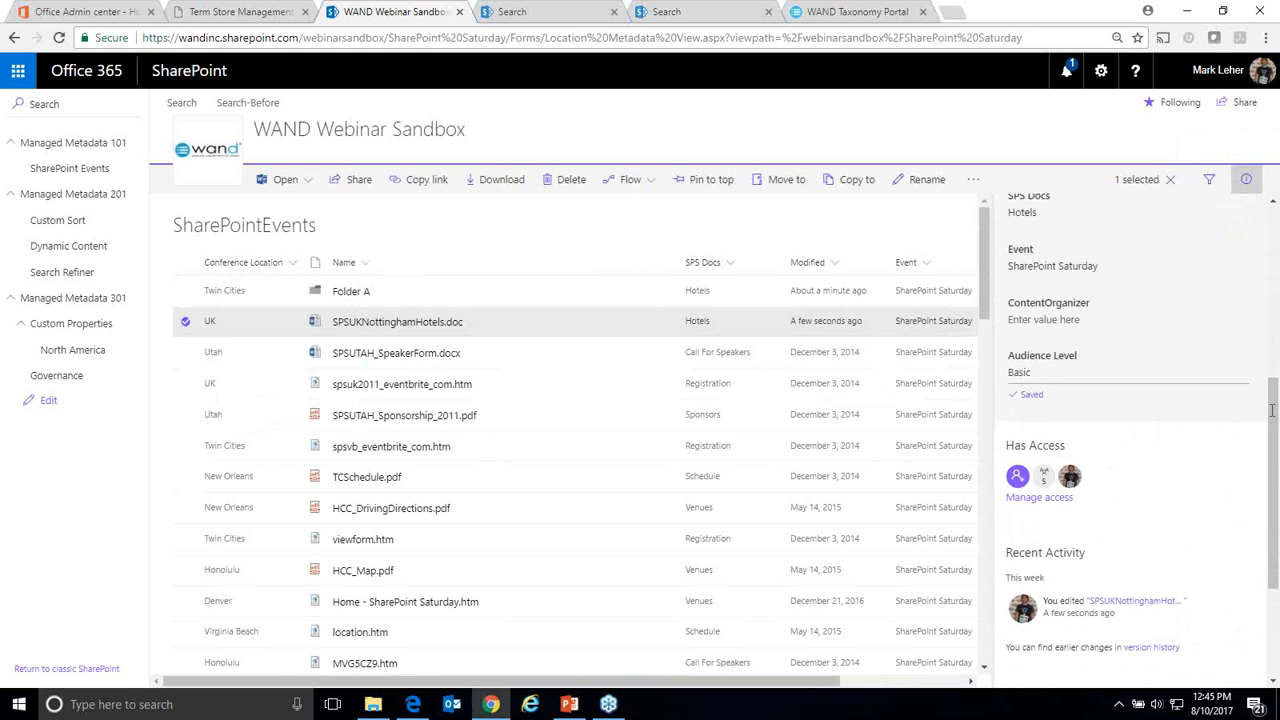
left_click(1246, 179)
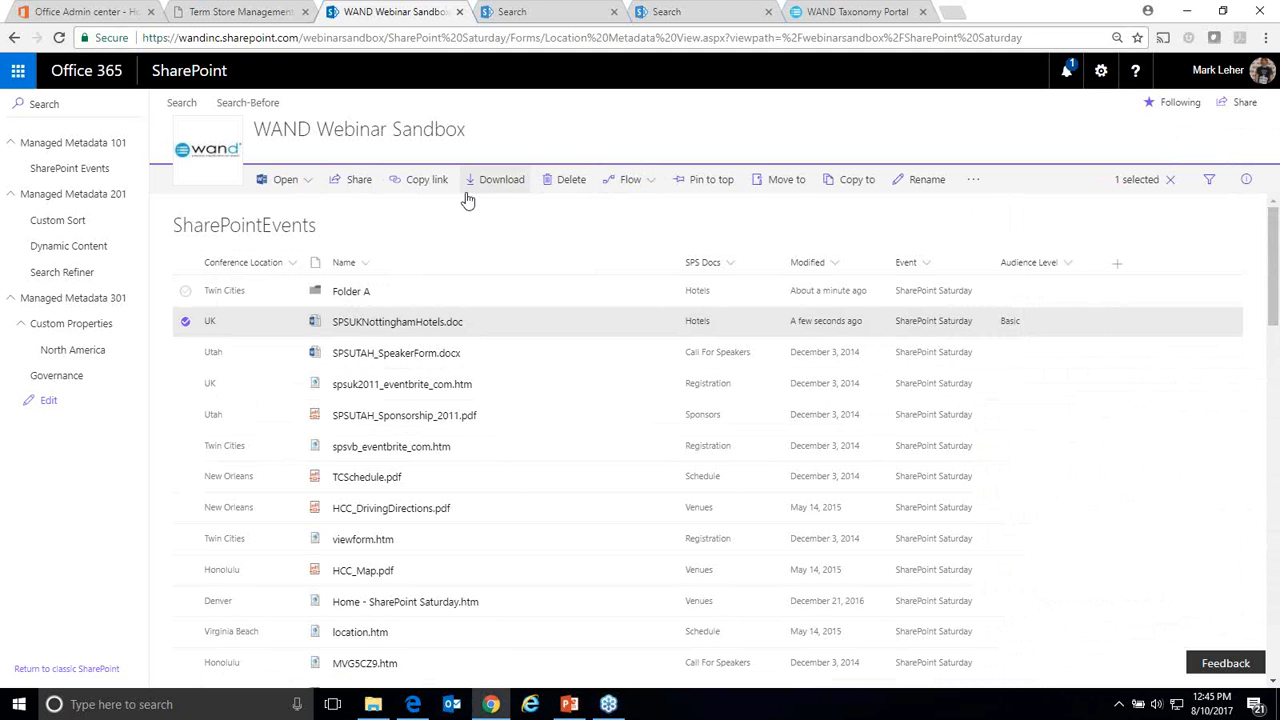
left_click(462, 238)
Step: Edit the library as a grid, set SPSUTAH_SpeakerForm's Audience Level to Advanced and fill it down through TCSchedule
left_click(437, 182)
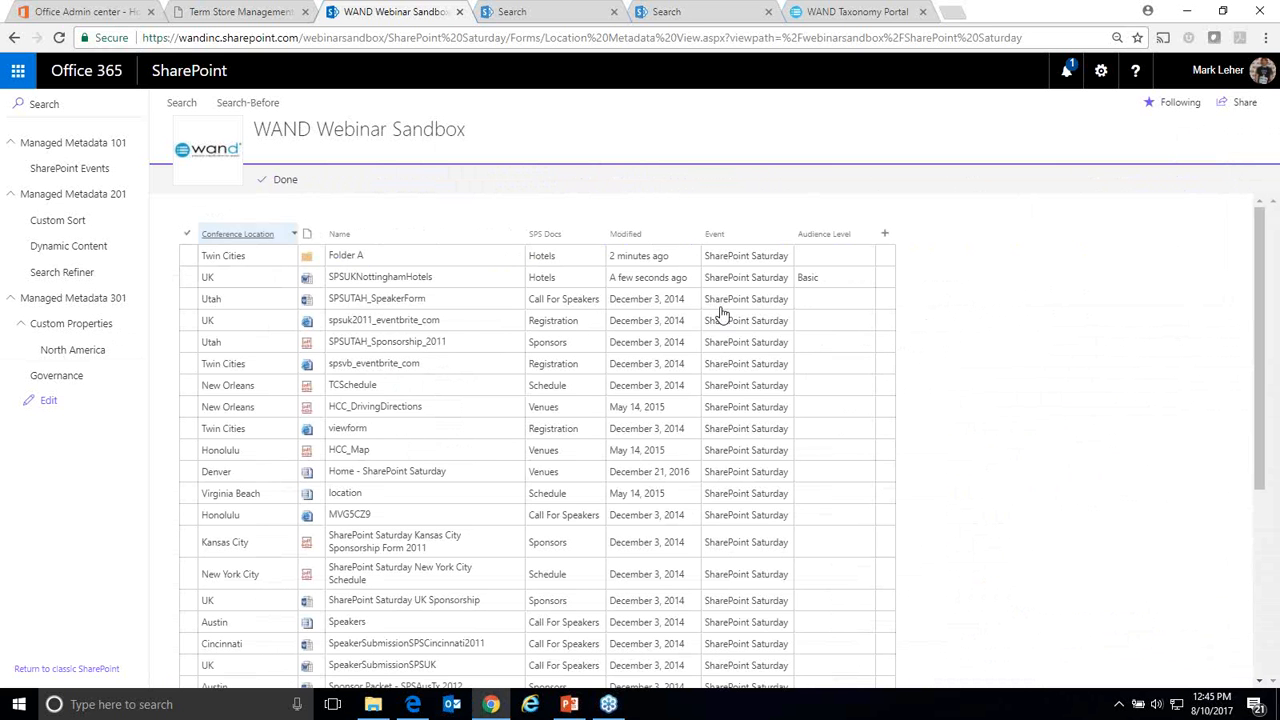
left_click(806, 298)
type("ad")
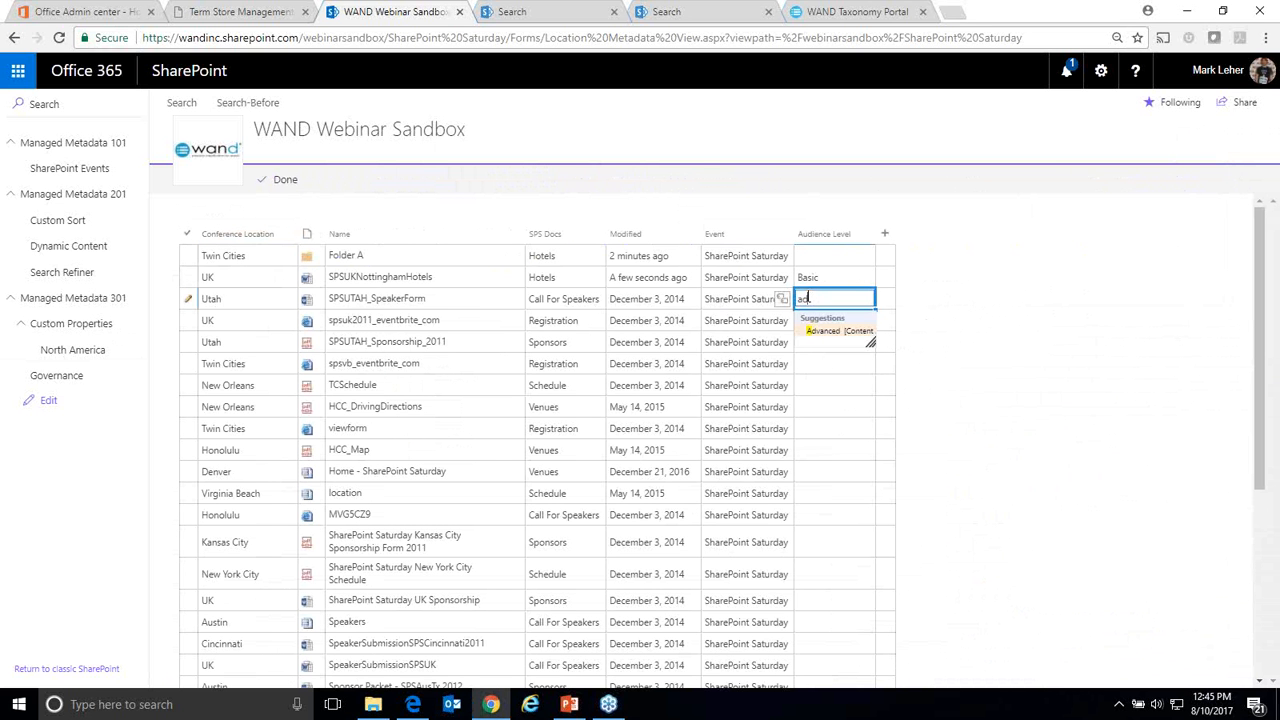
type("van")
key("Return")
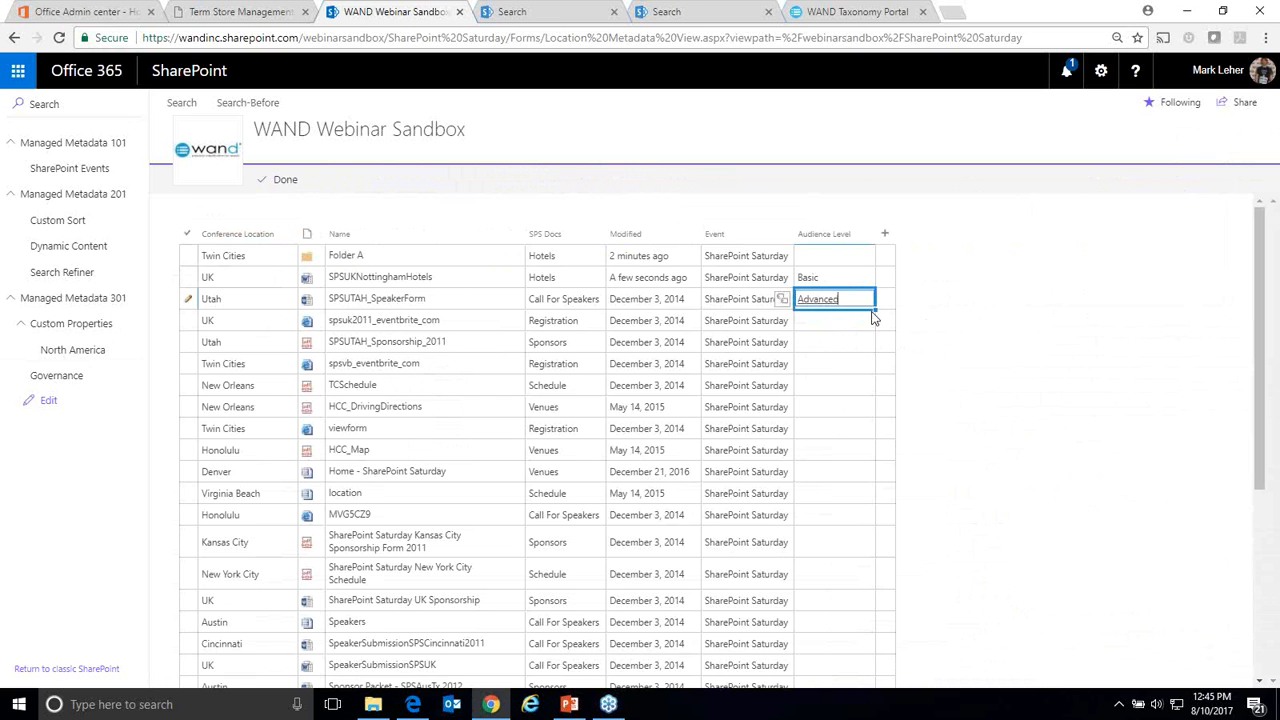
left_click_drag(875, 310, 875, 385)
Step: Set the Audience Level to Intermediate for HCC_DrivingDirections and Expert for HCC_Map, then finish the grid editing
left_click(864, 403)
type("inter")
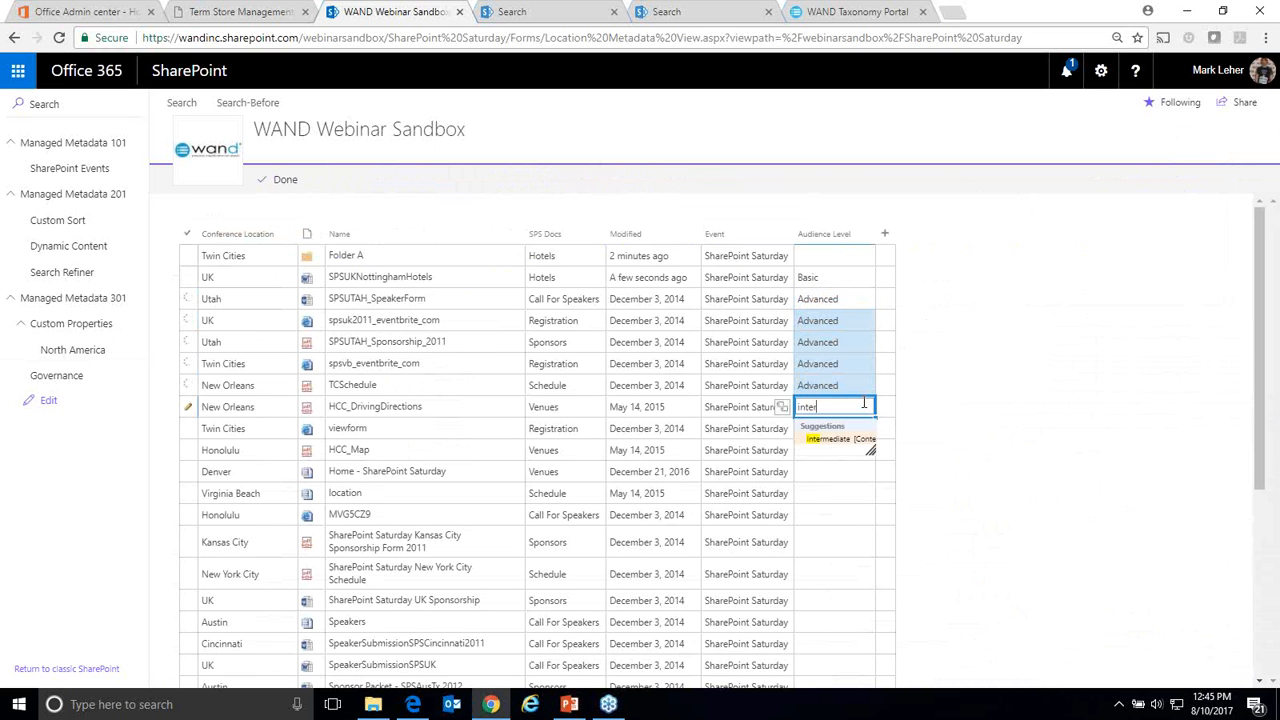
key("Return")
left_click(852, 447)
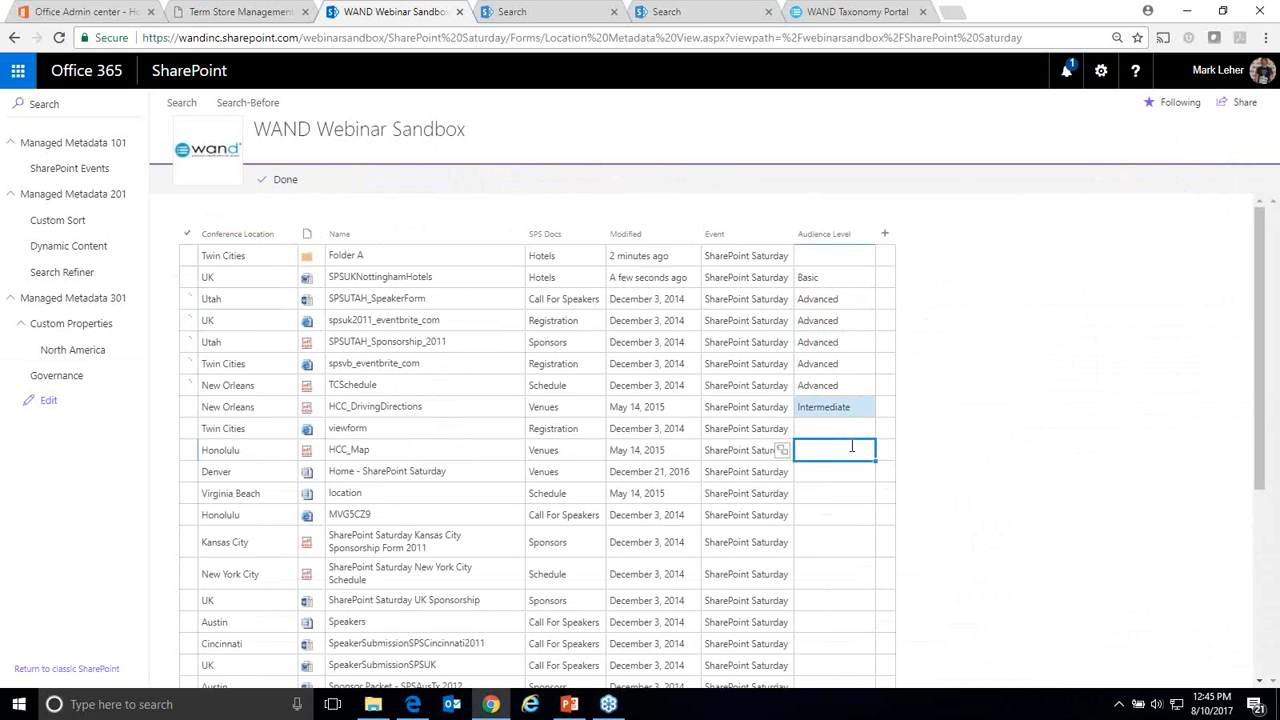
type("e")
left_click(848, 482)
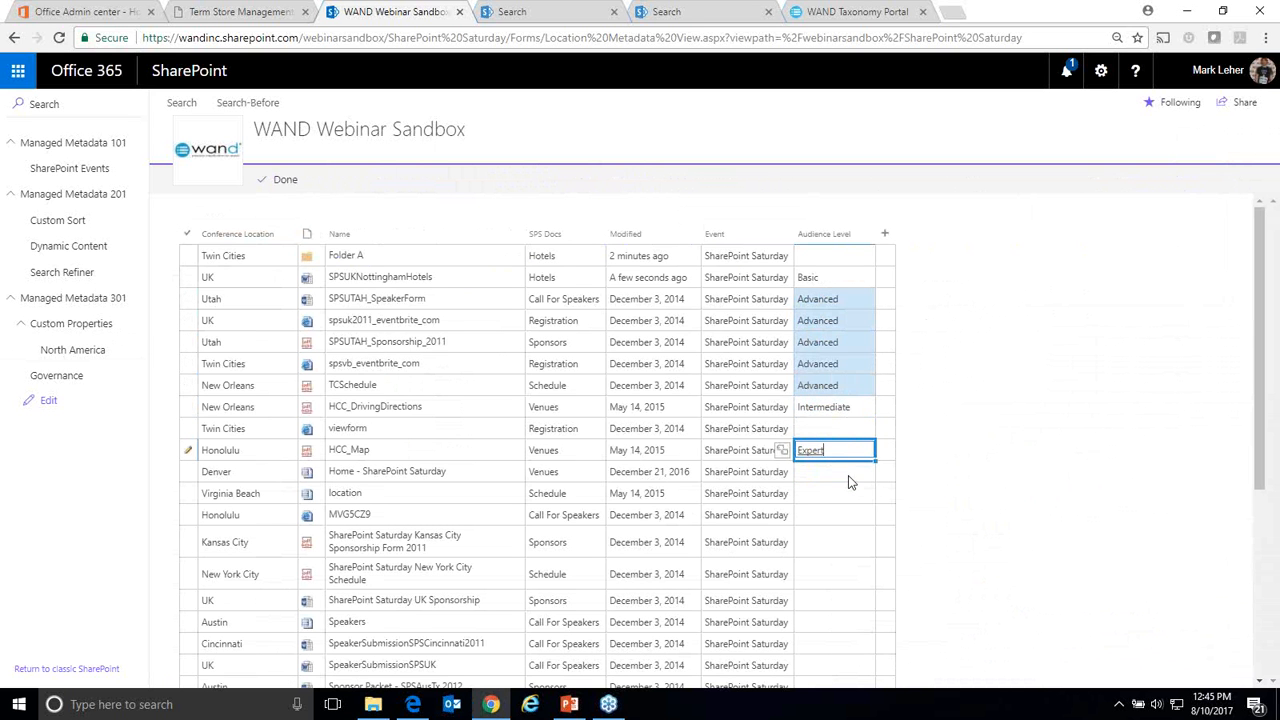
left_click(268, 182)
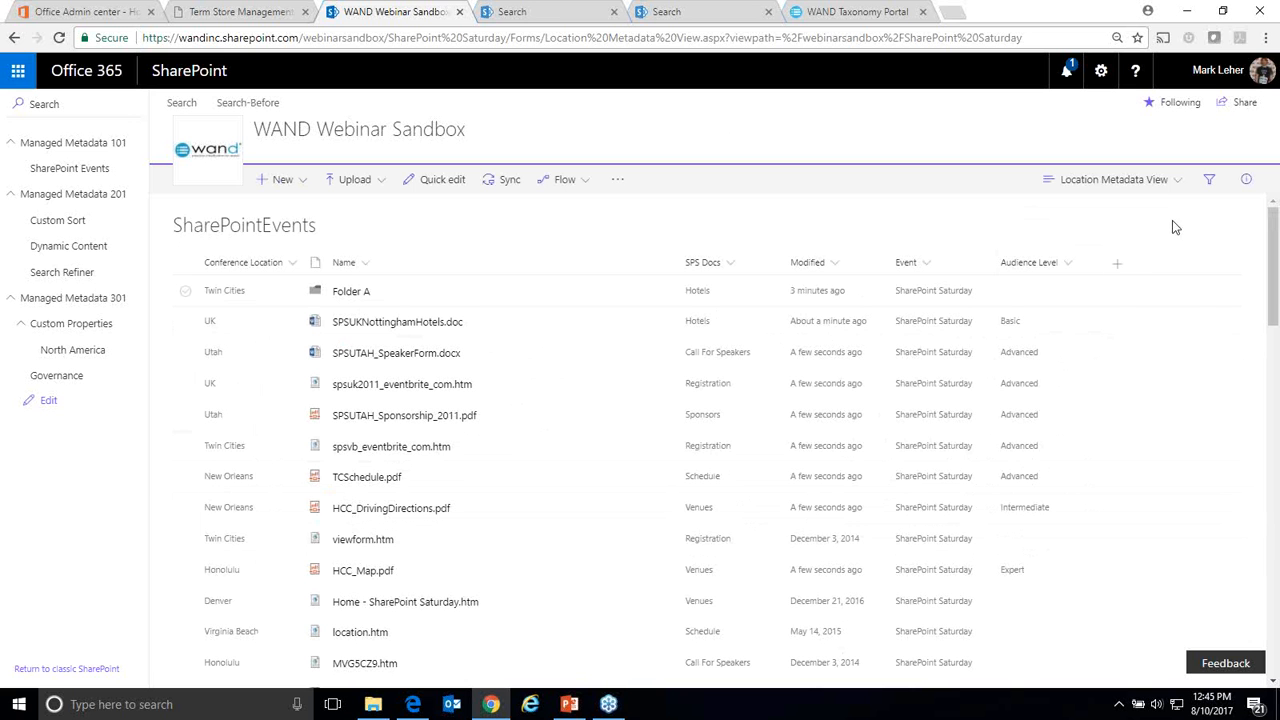
Step: Show the SharePointEvents library as tiles and group the documents by Audience Level
left_click(1166, 186)
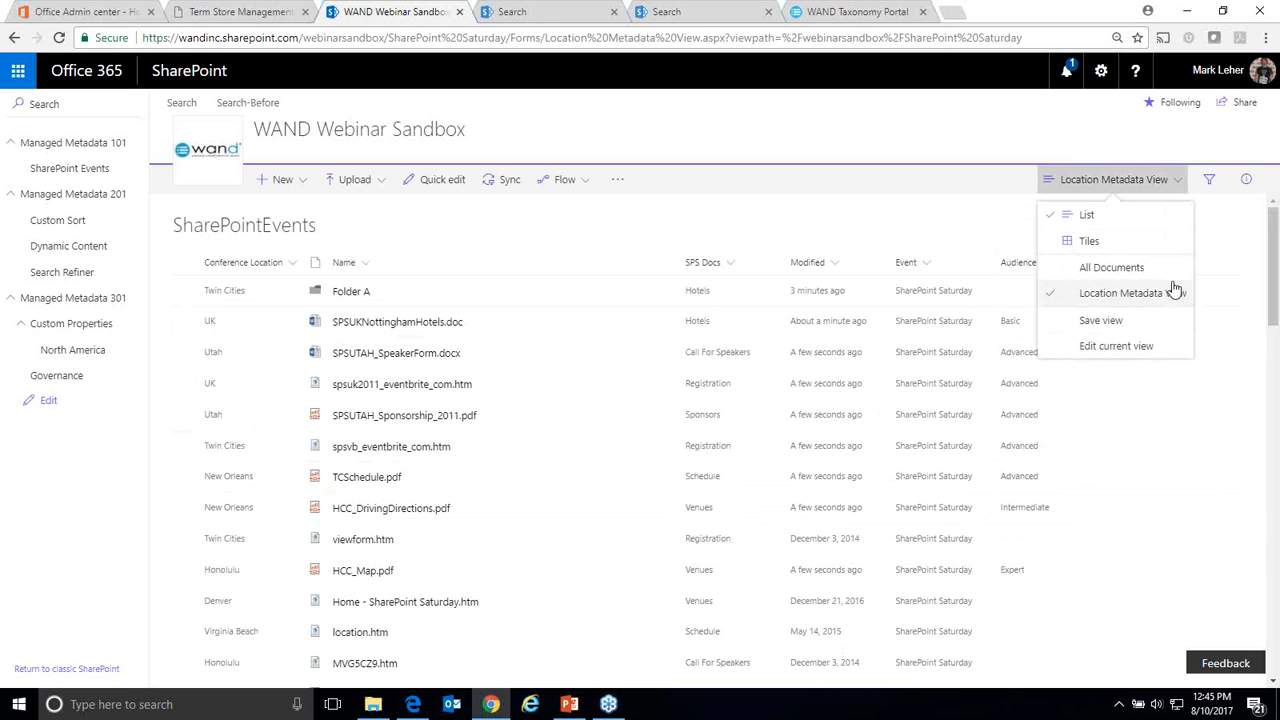
left_click(1090, 242)
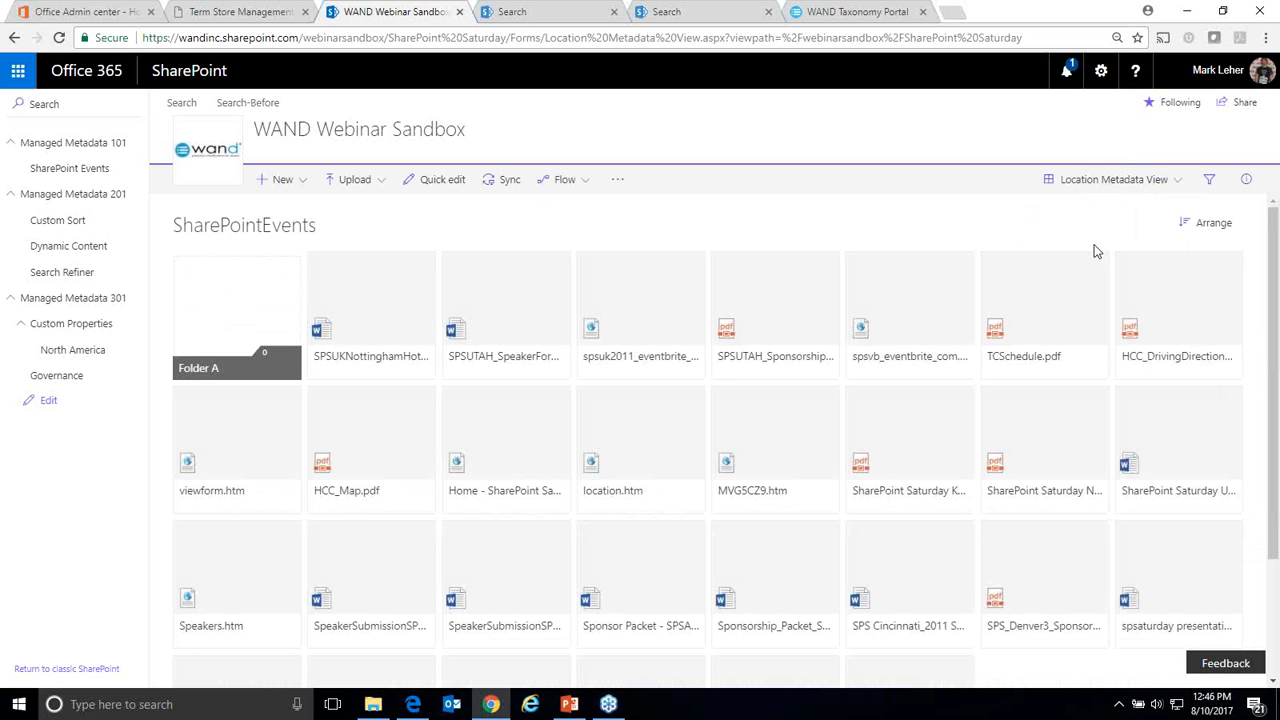
left_click(1196, 230)
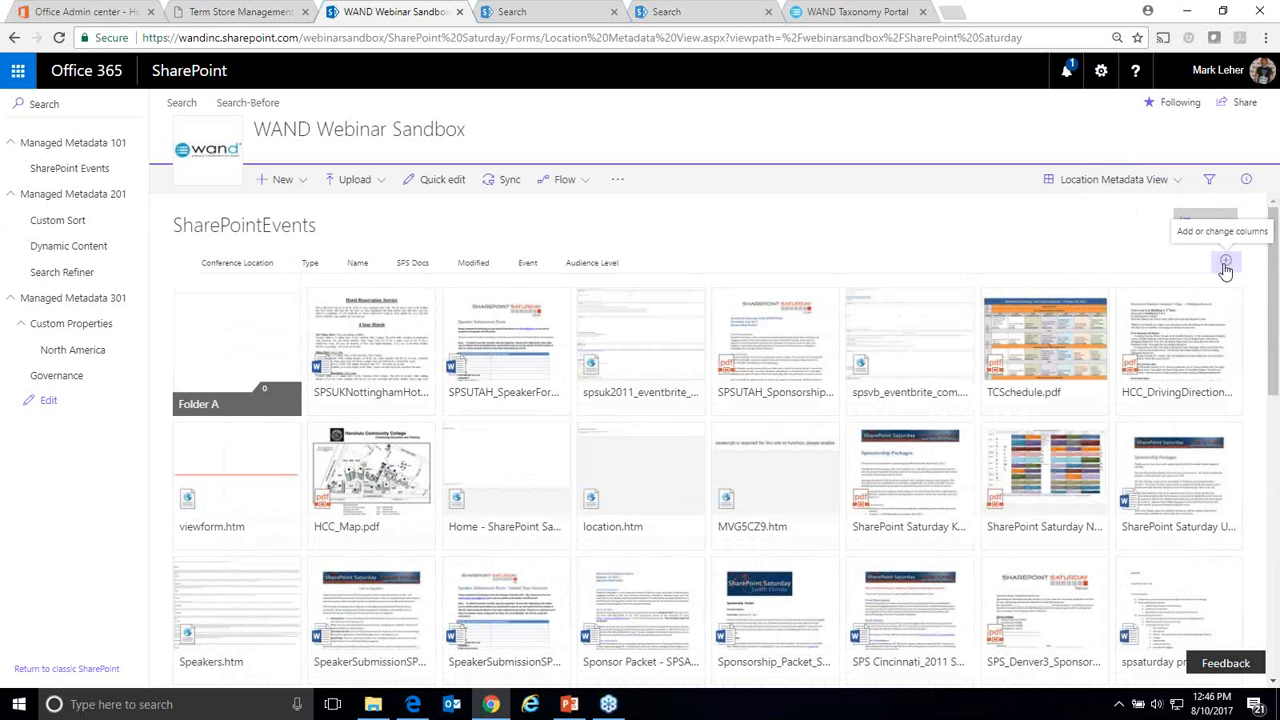
left_click(600, 264)
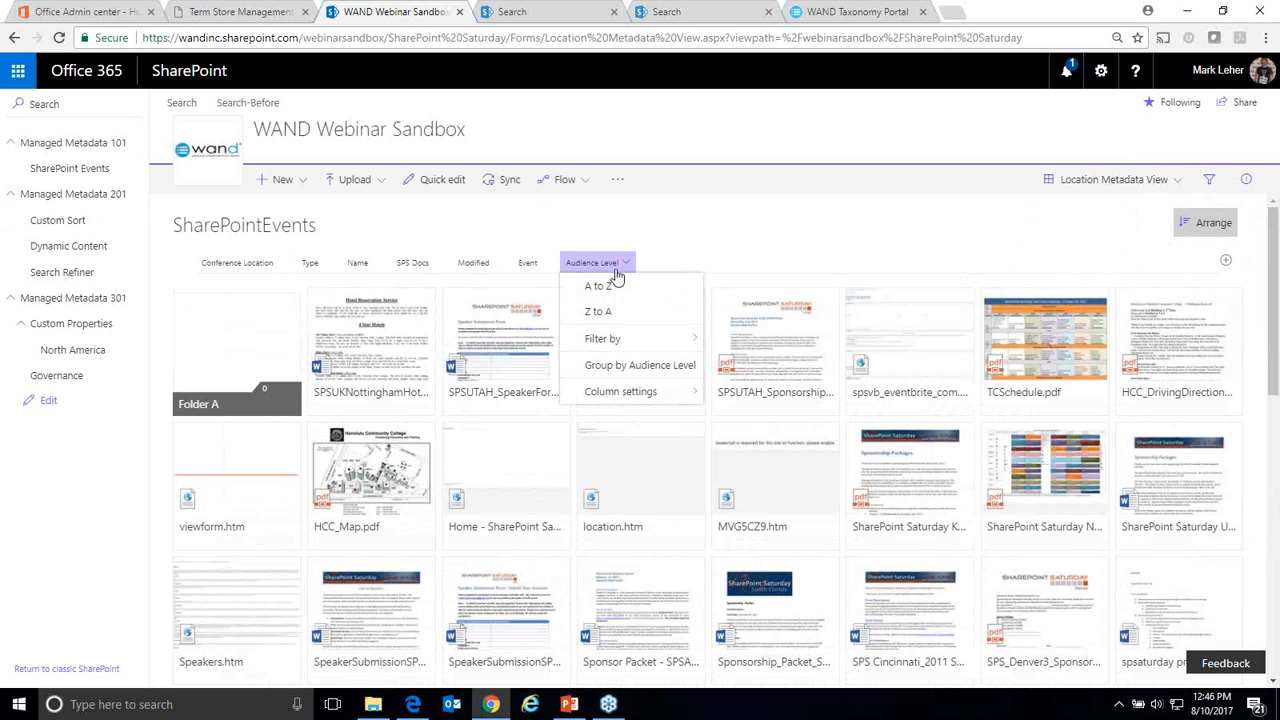
left_click(614, 368)
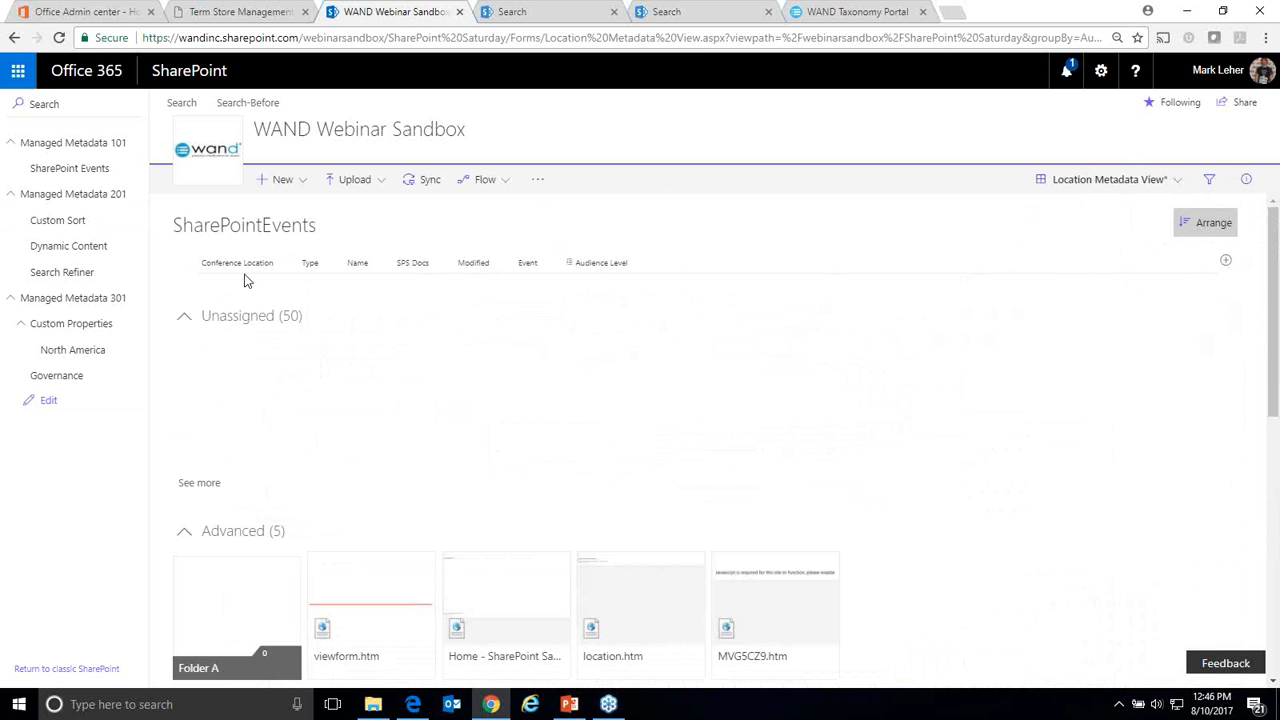
scroll(372, 314, "down", 3)
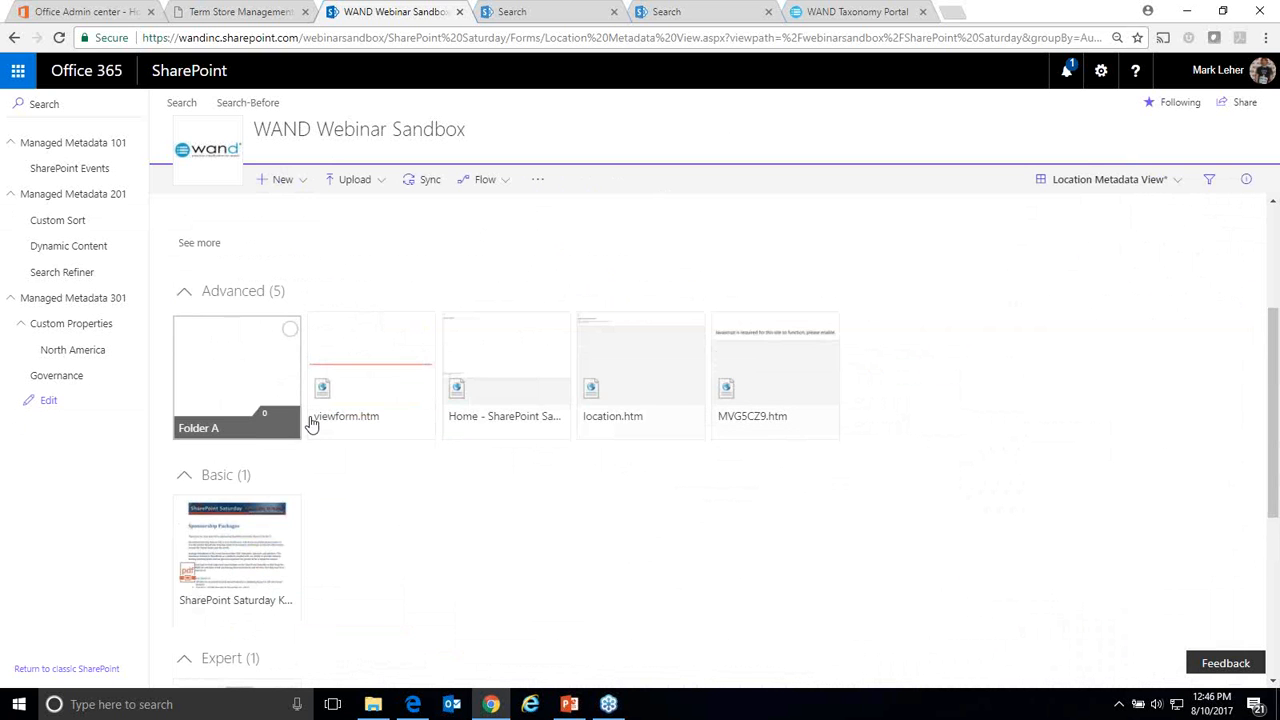
scroll(248, 393, "up", 2)
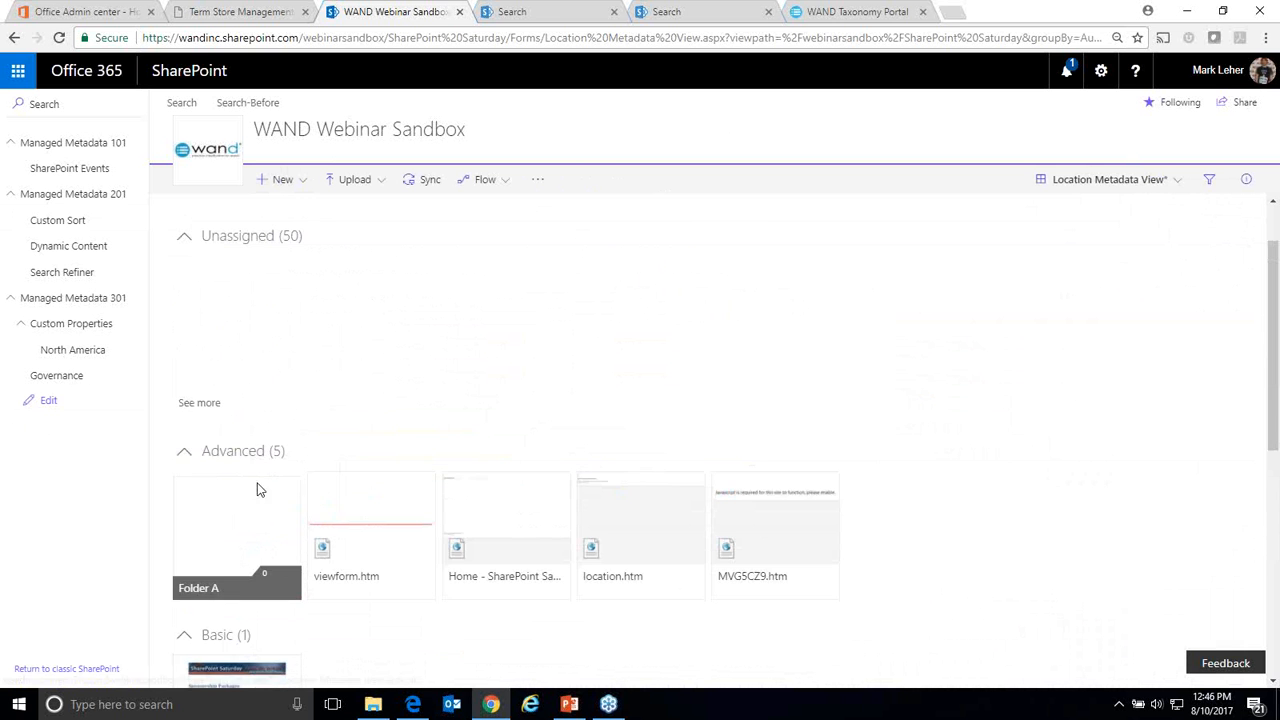
Step: Show all documents in the Unassigned Audience Level group and look through them down to the last one
left_click(217, 408)
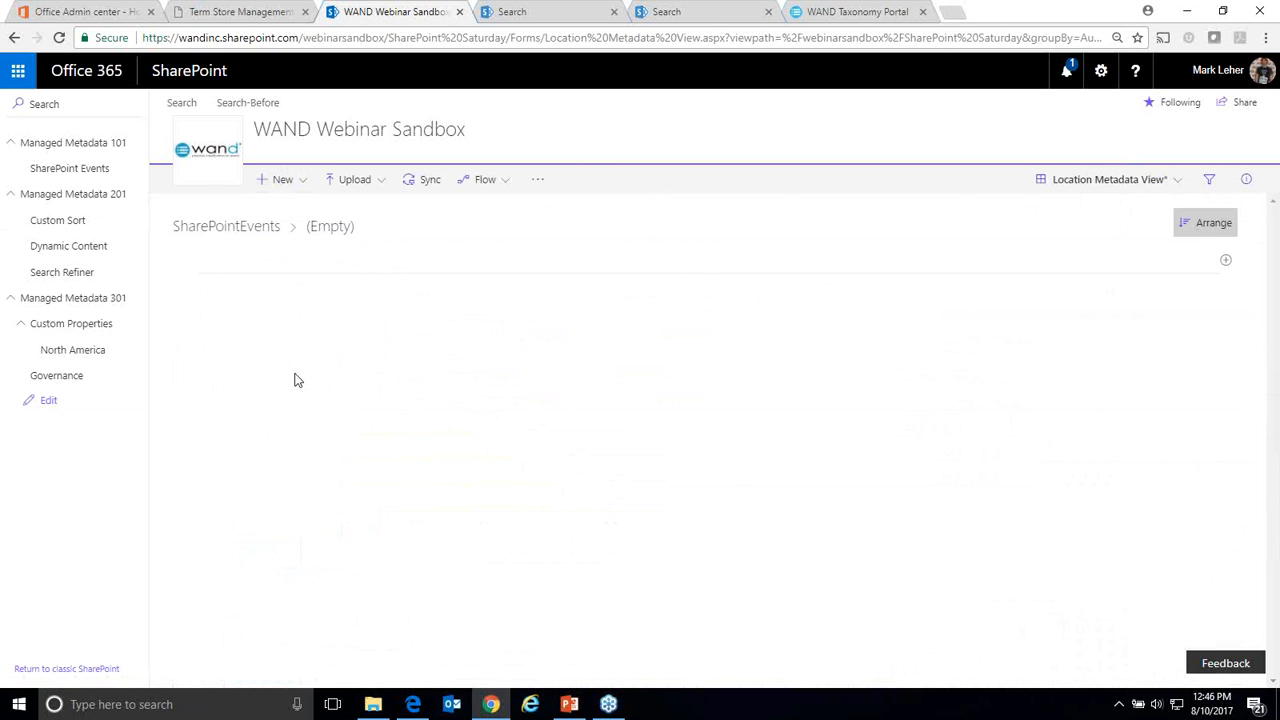
scroll(394, 400, "down", 5)
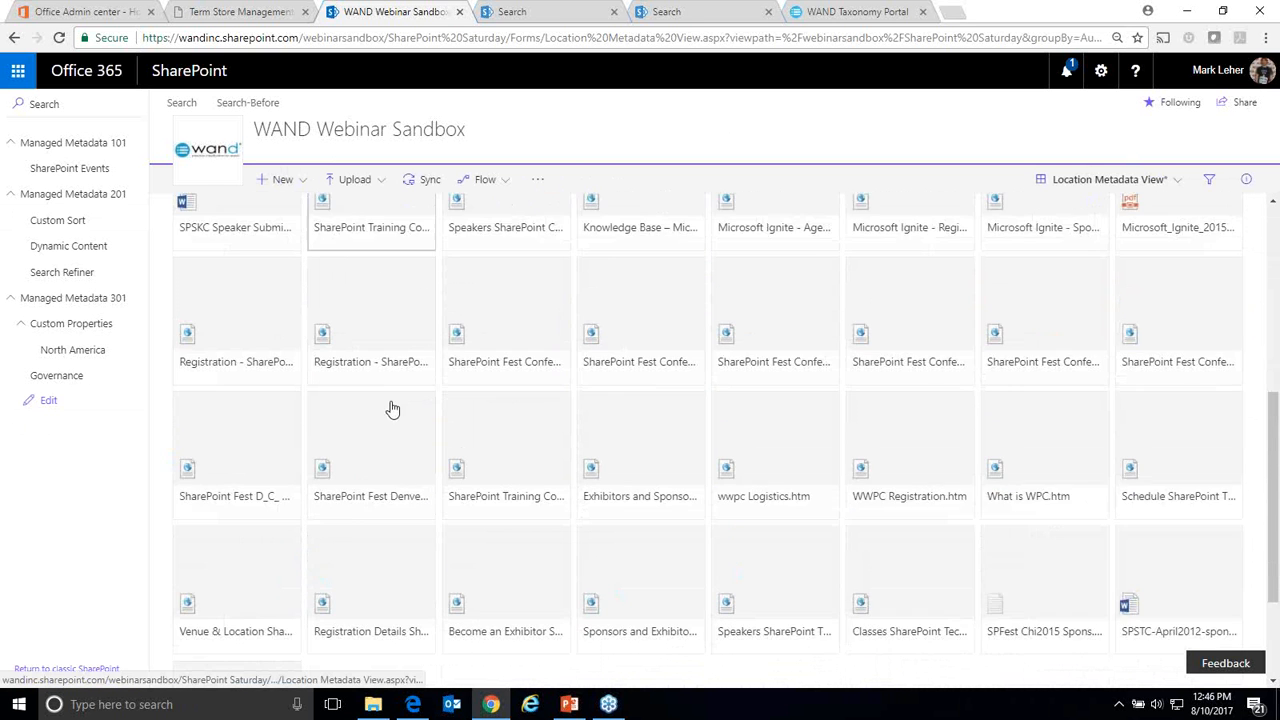
scroll(392, 409, "down", 2)
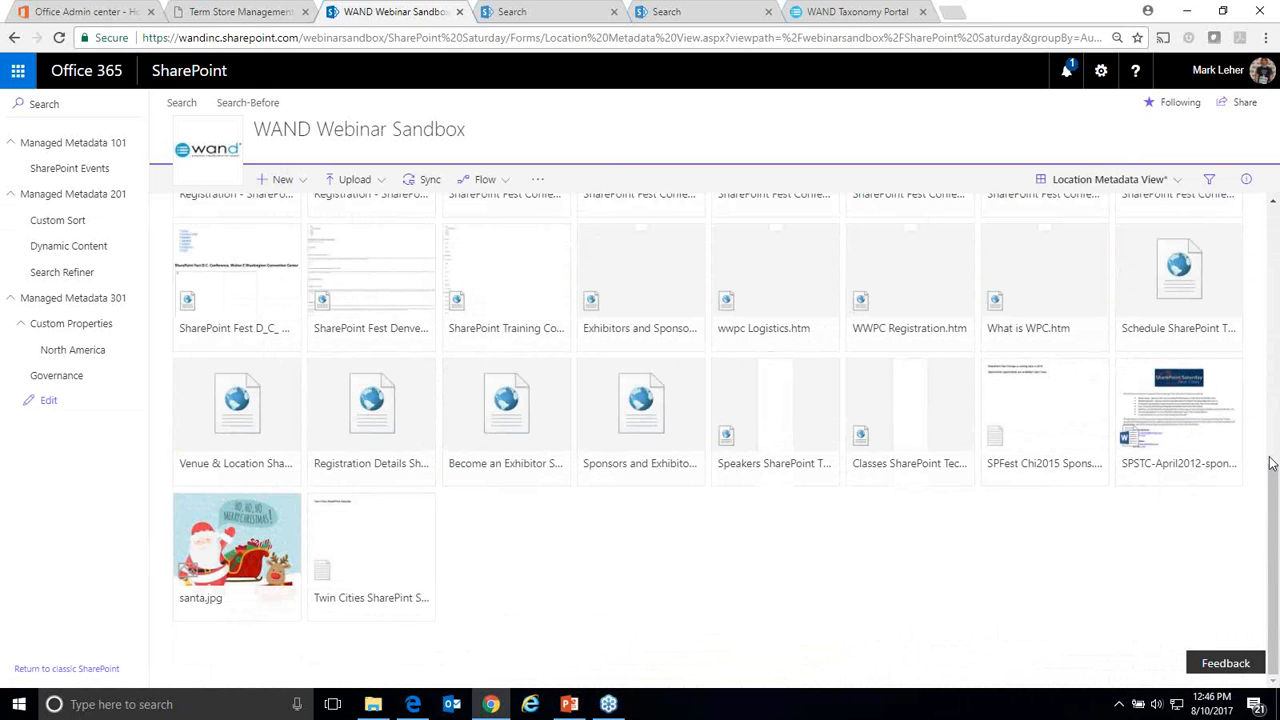
left_click_drag(1272, 463, 1275, 610)
scroll(350, 520, "up", 10)
scroll(445, 470, "up", 1)
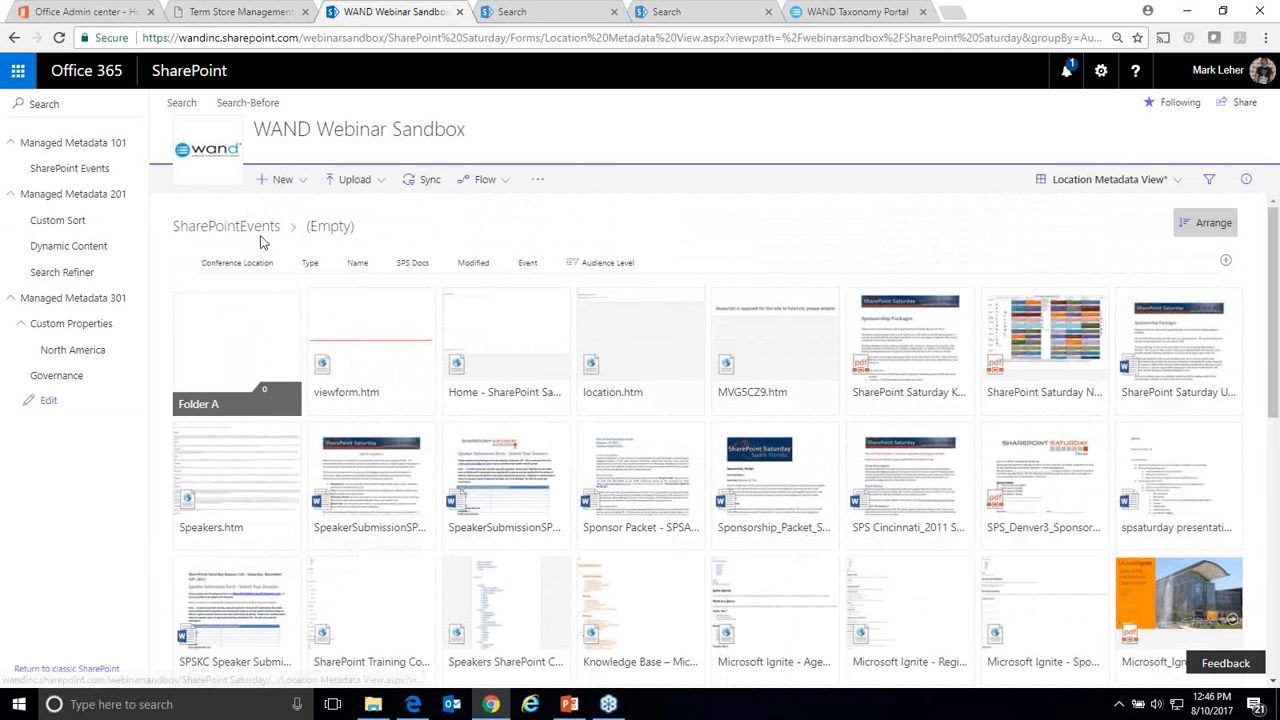
left_click(585, 264)
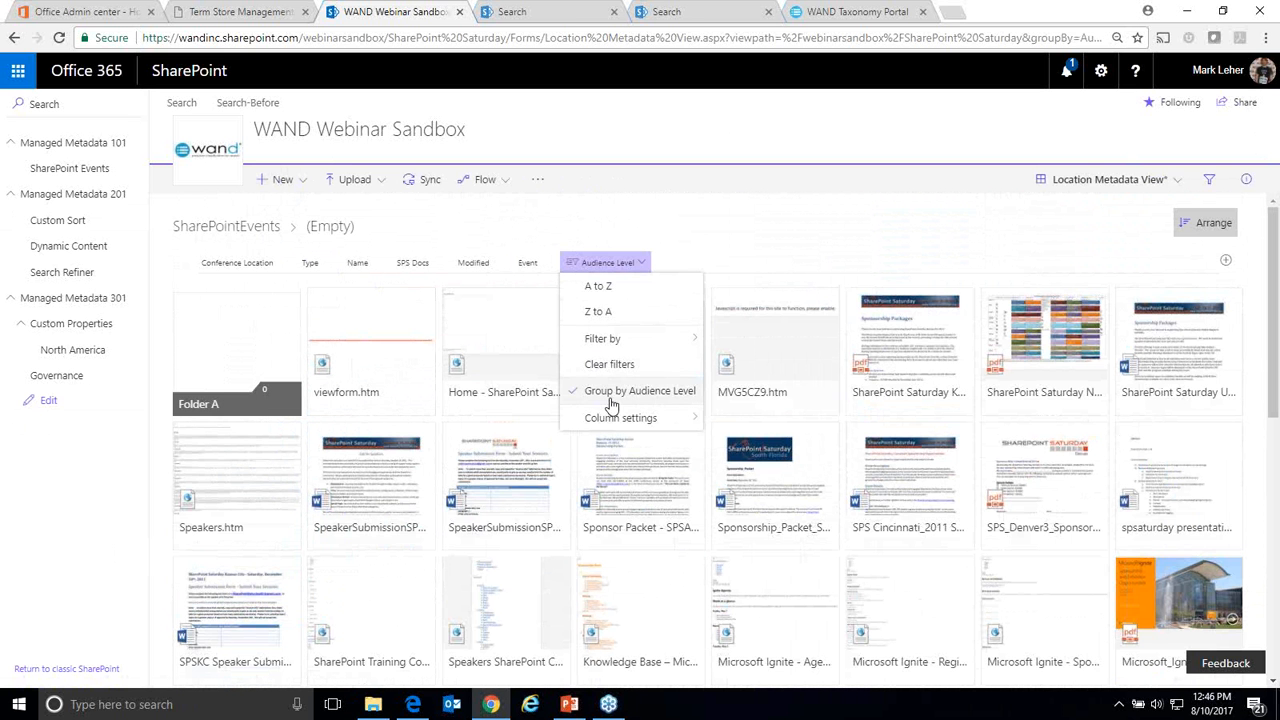
left_click(681, 236)
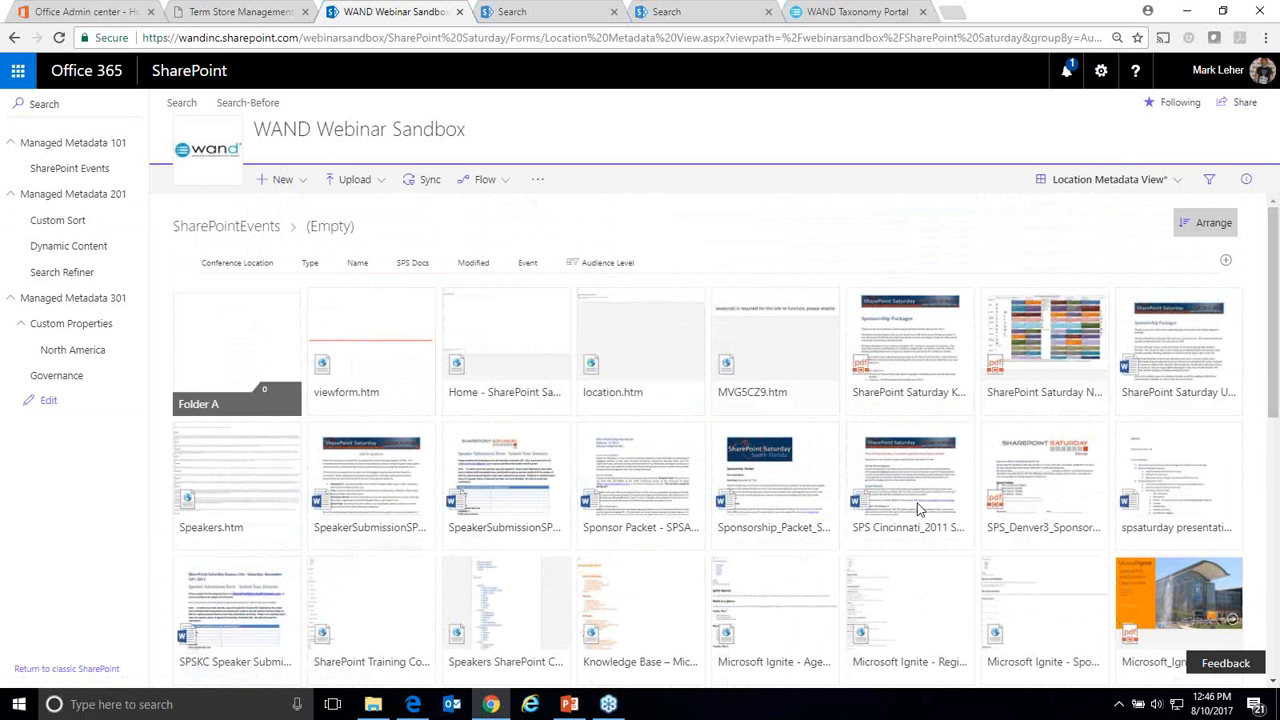
scroll(1276, 410, "down", 5)
scroll(1270, 374, "up", 5)
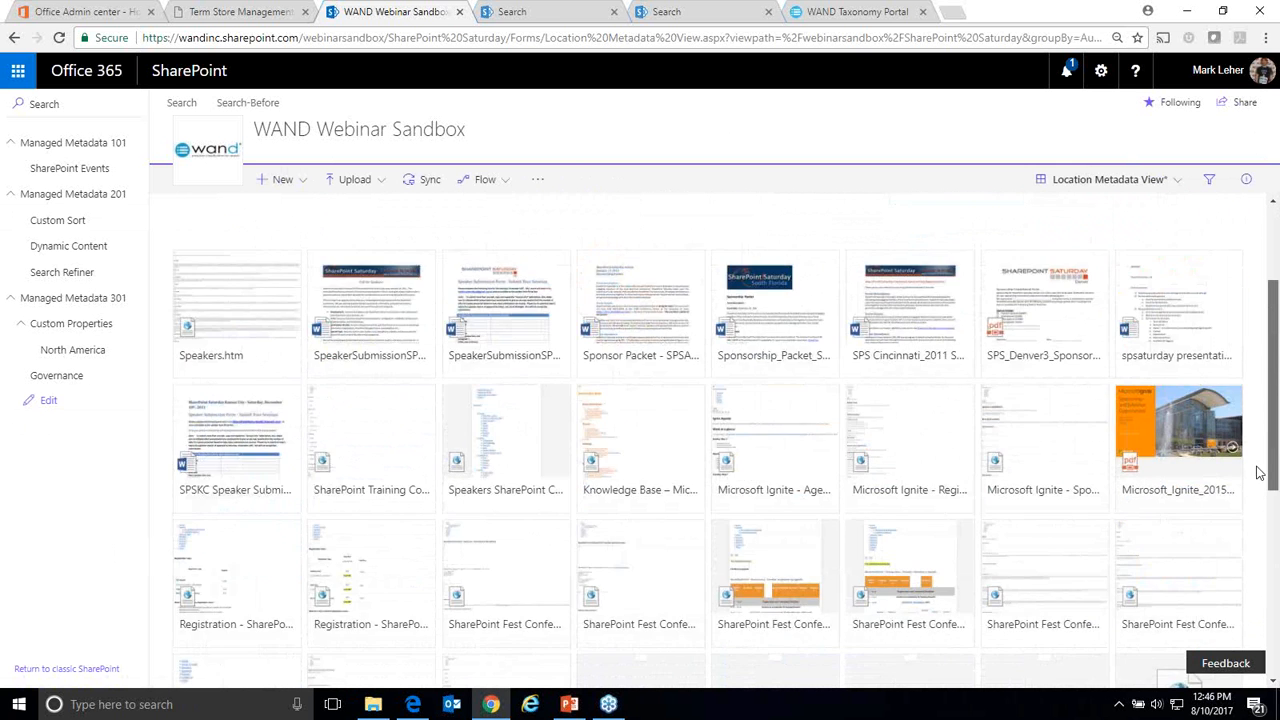
scroll(1270, 374, "up", 1)
scroll(1270, 374, "down", 10)
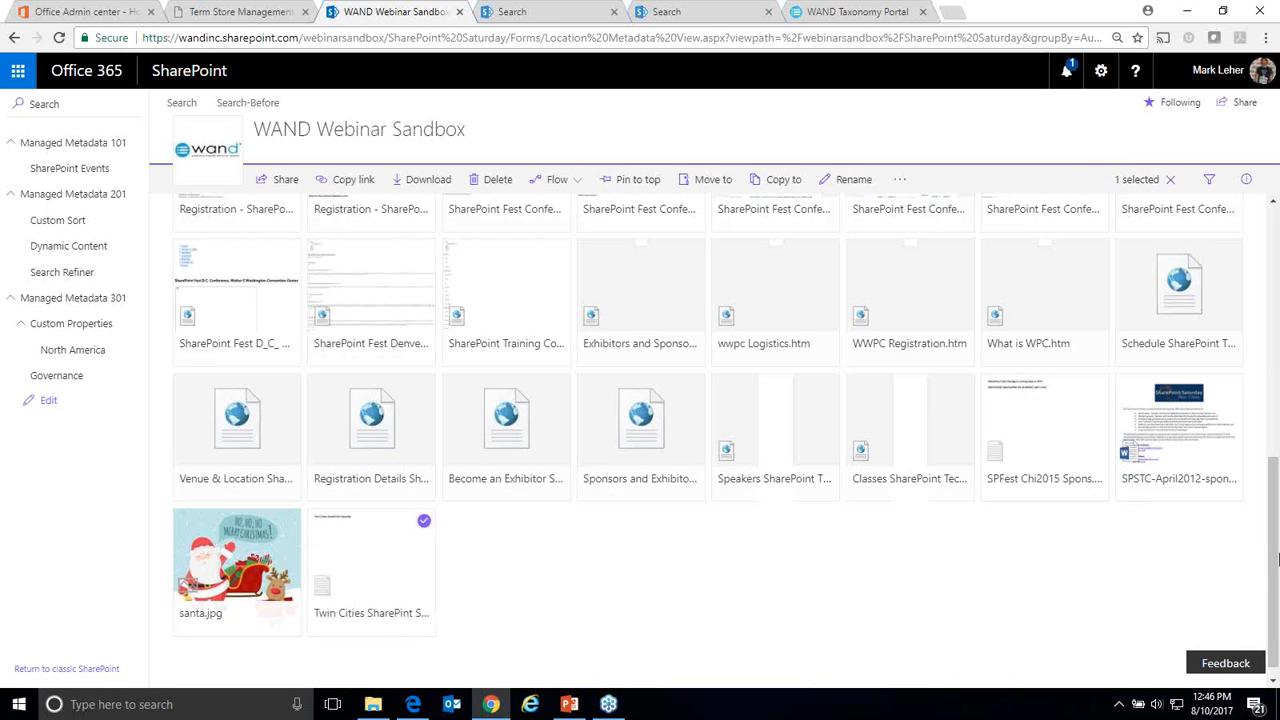
scroll(1270, 625, "up", 10)
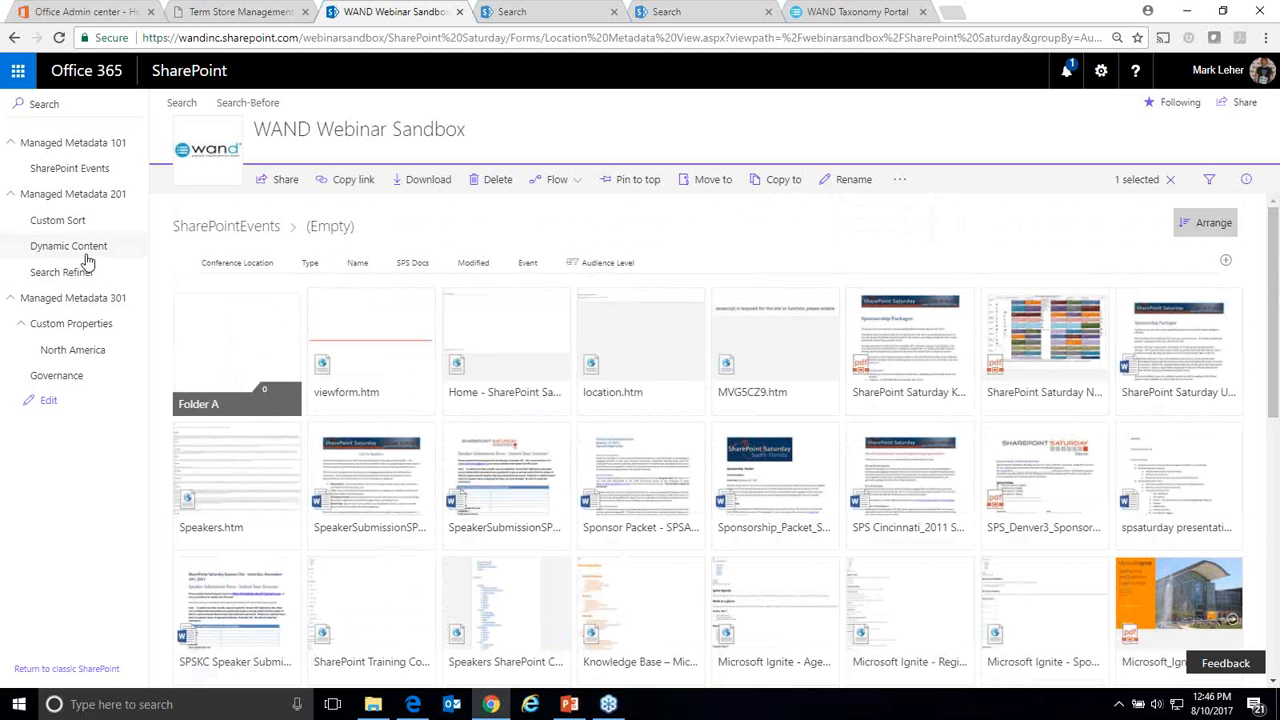
Step: Deselect the file and remove the (Empty) filter from the Audience Level column to return to all the groups
left_click(309, 227)
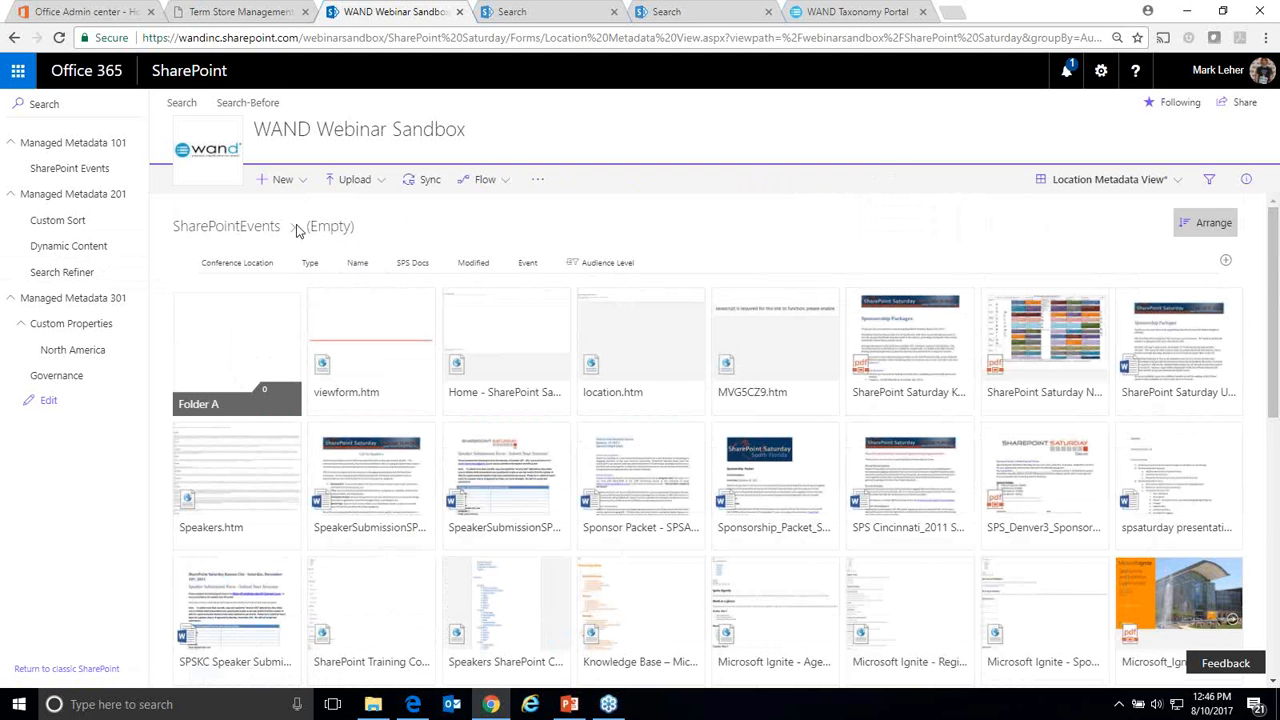
left_click(592, 263)
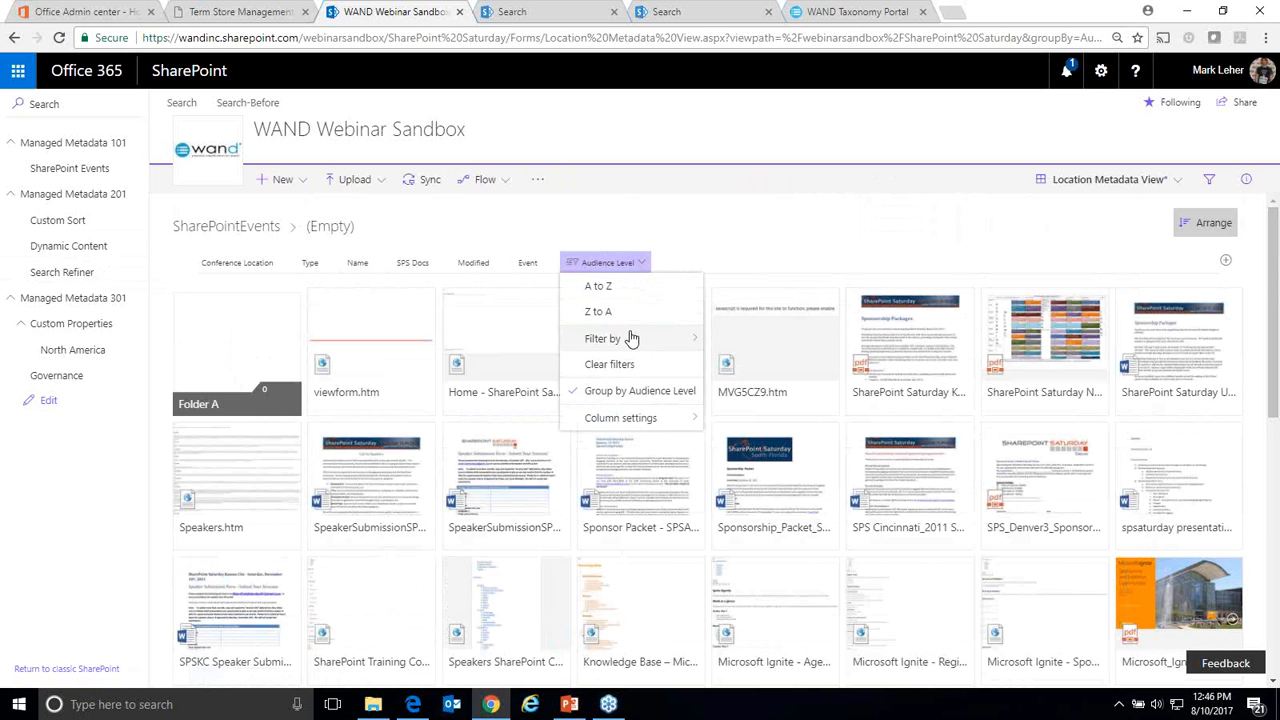
mouse_move(629, 338)
left_click(728, 343)
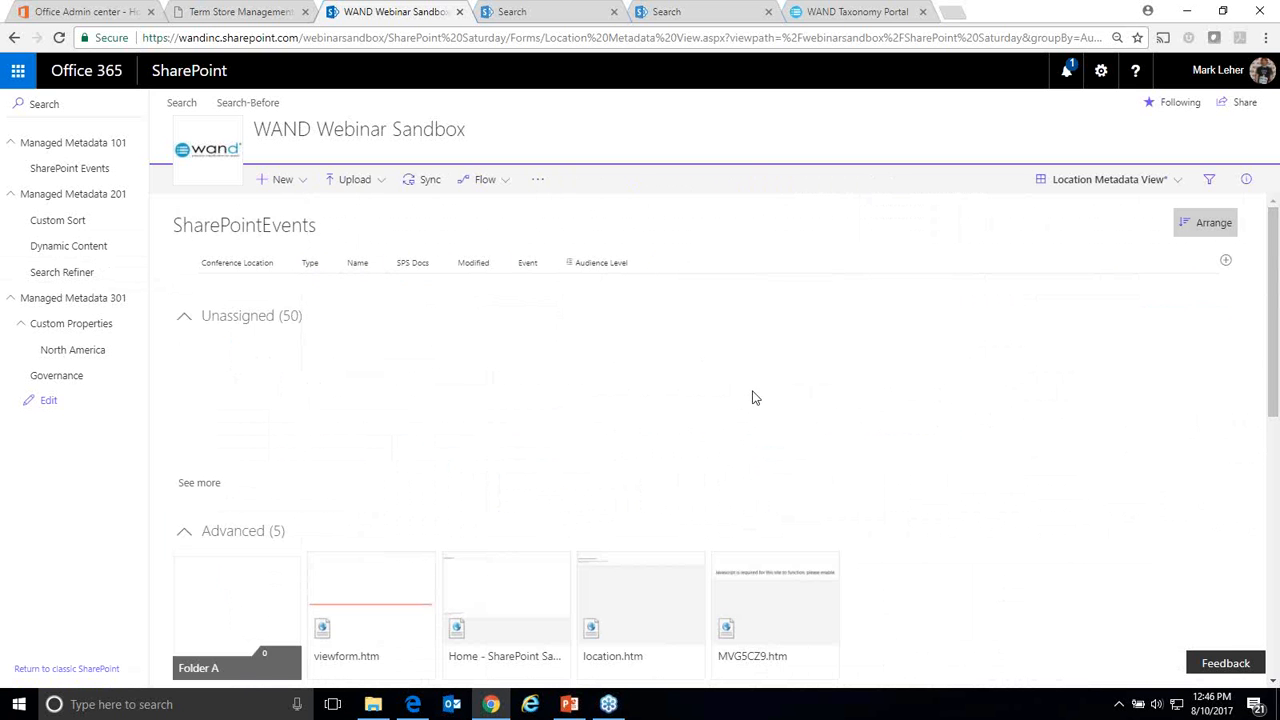
Step: Retag Home - SharePoint Saturday.htm by moving it from the Advanced group into the Basic group, then deselect the files
scroll(438, 381, "down", 5)
scroll(317, 394, "up", 2)
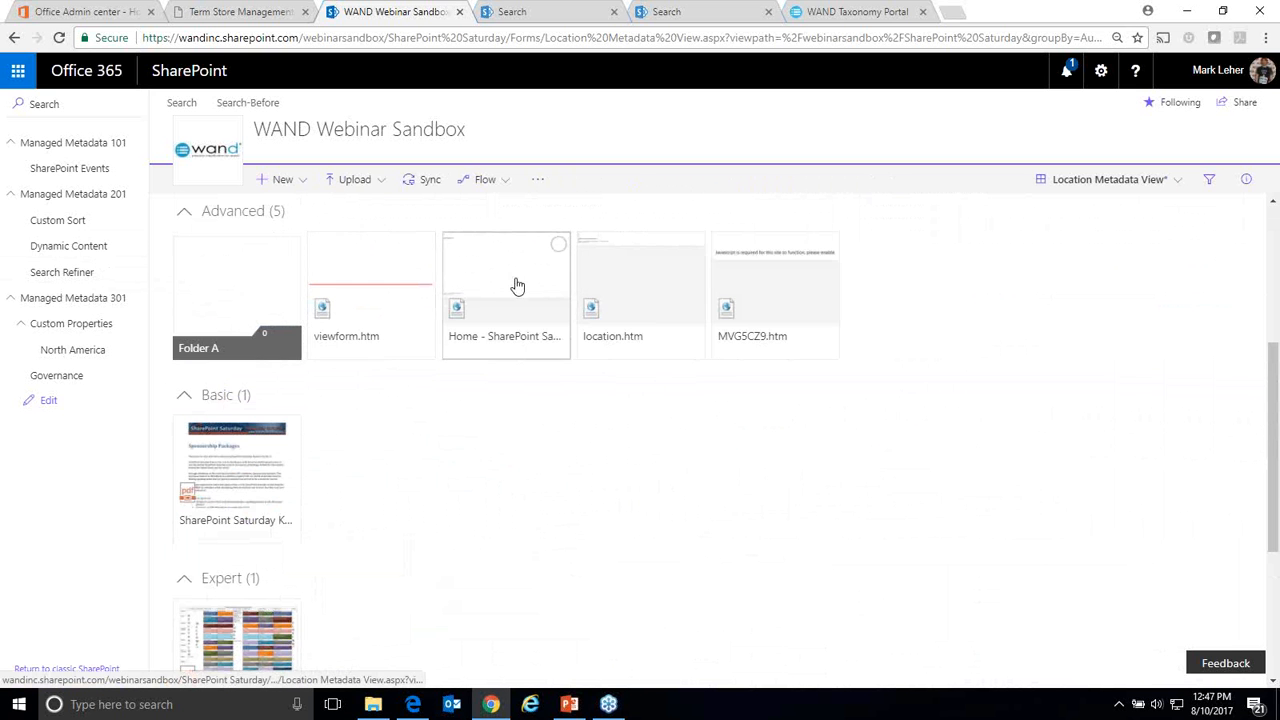
left_click_drag(505, 289, 327, 398)
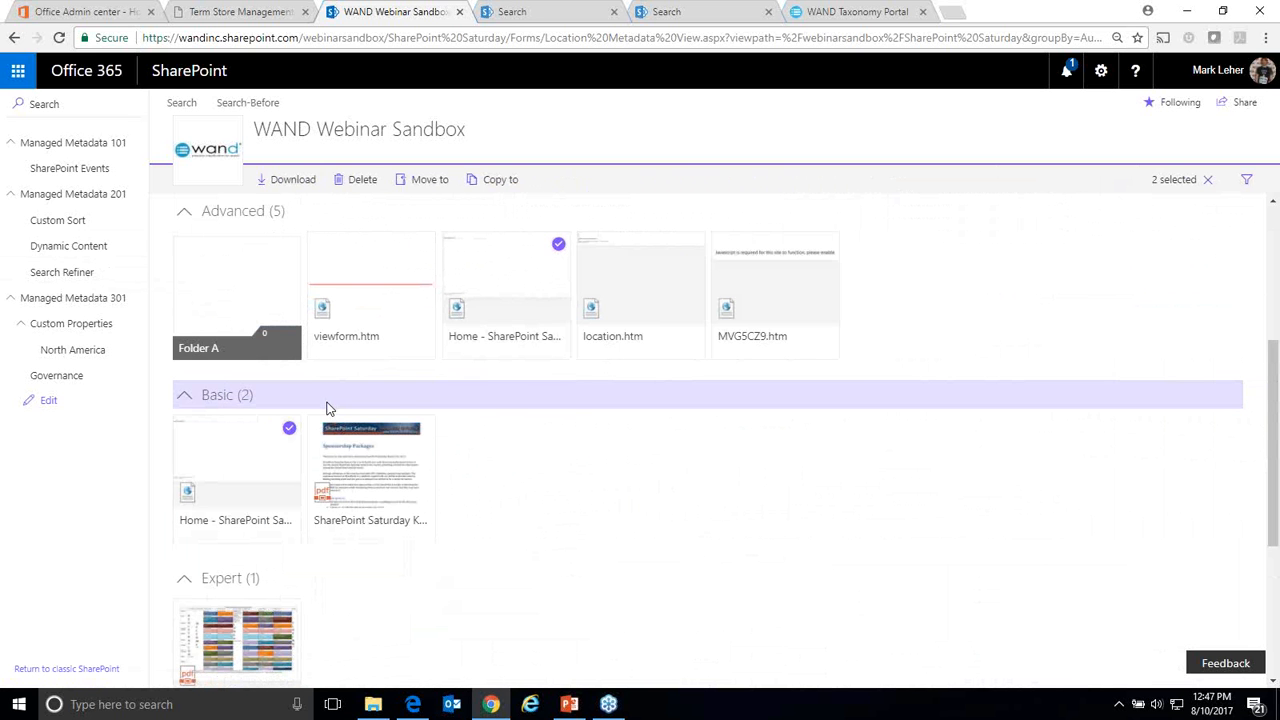
scroll(393, 400, "up", 3)
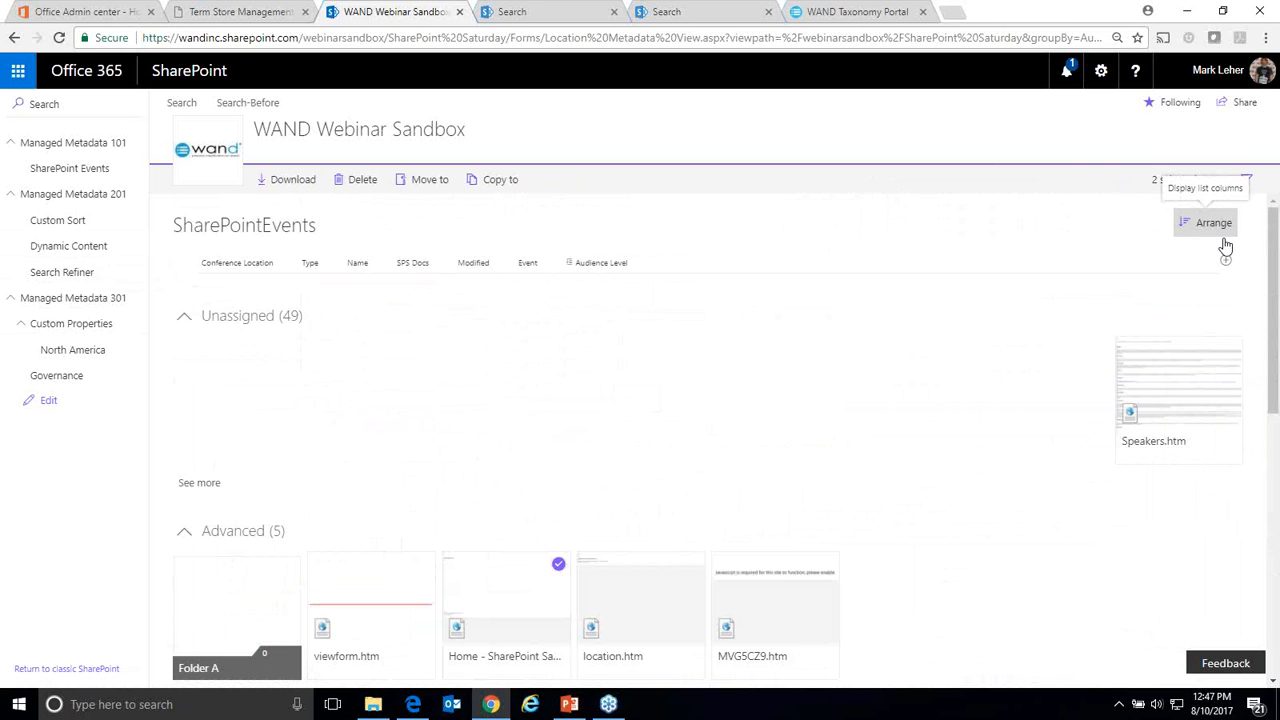
left_click(1204, 178)
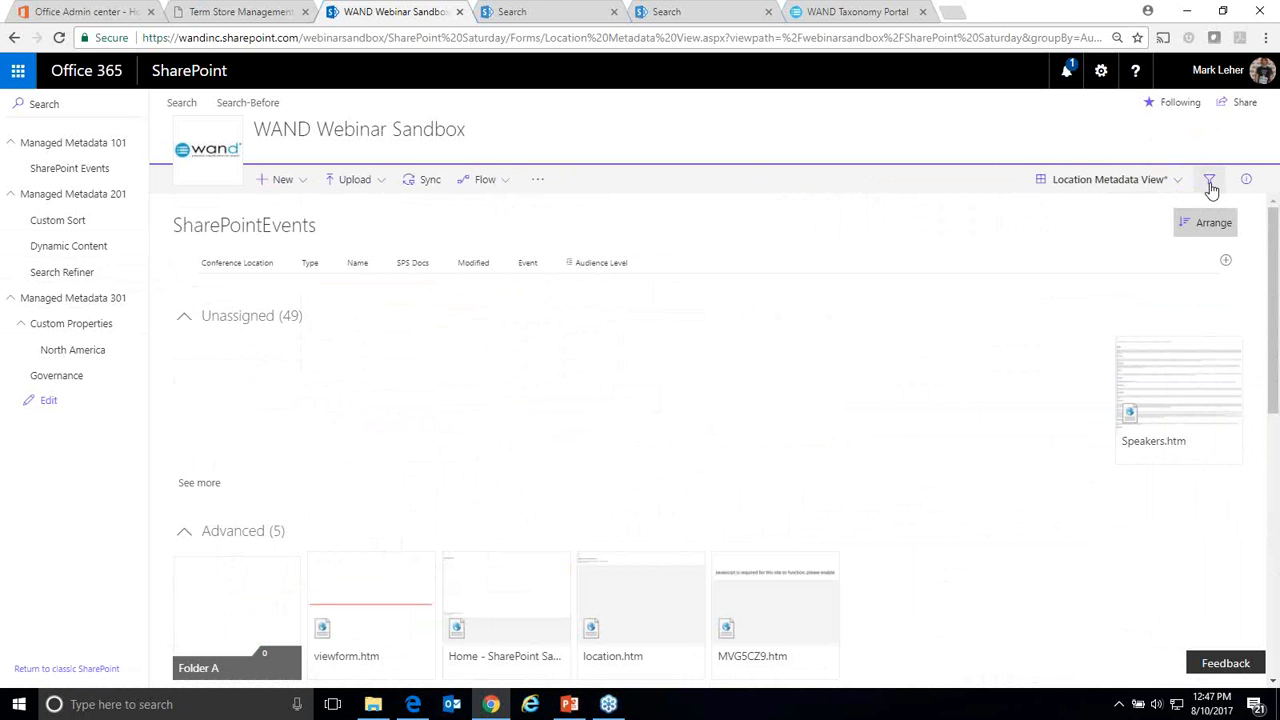
Step: Switch the SharePointEvents library from the tiled location metadata view to the All Documents list view
left_click(1153, 179)
left_click(1112, 267)
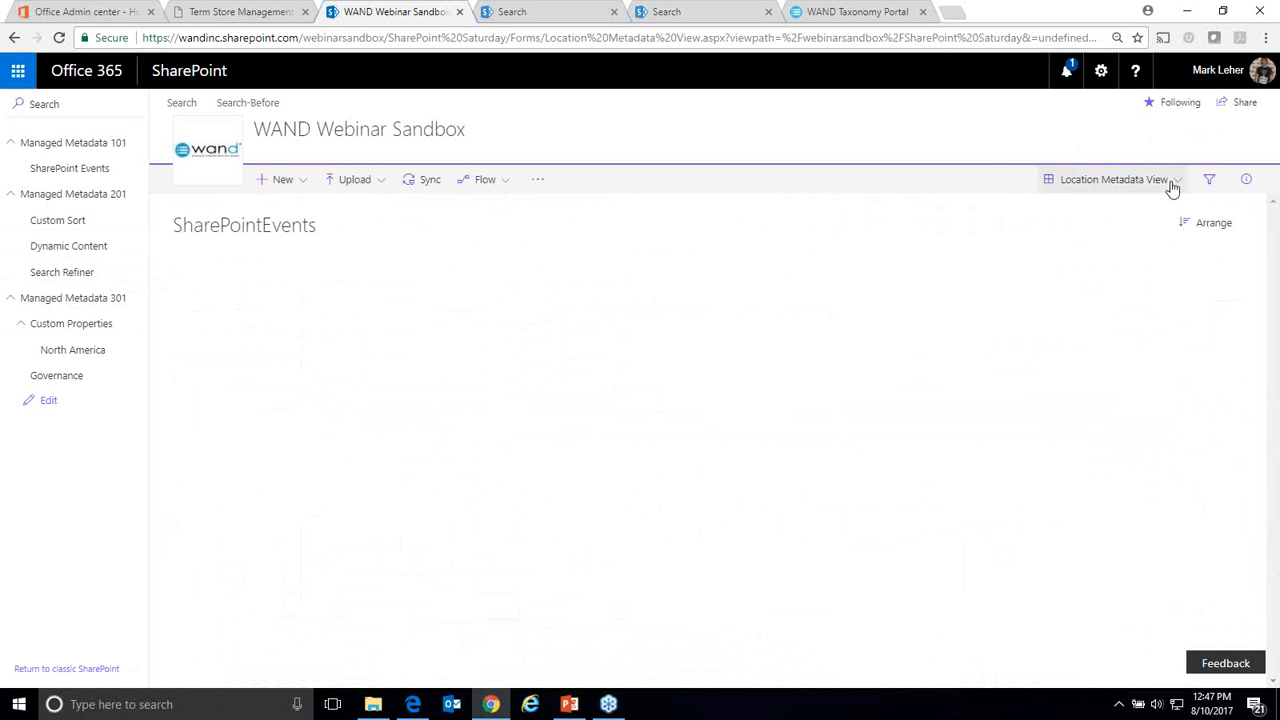
left_click(1169, 186)
left_click(1145, 215)
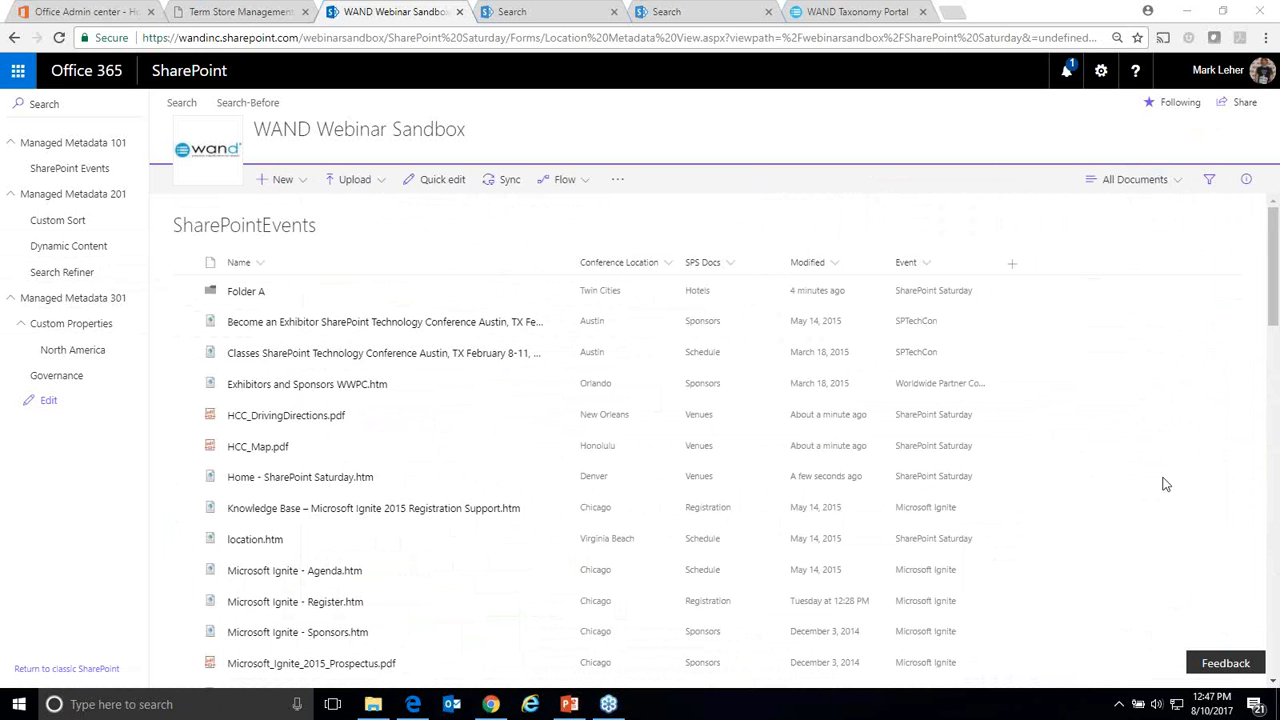
Step: Show the library's filters down to the Conference Location and SPS Docs terms
left_click(1212, 182)
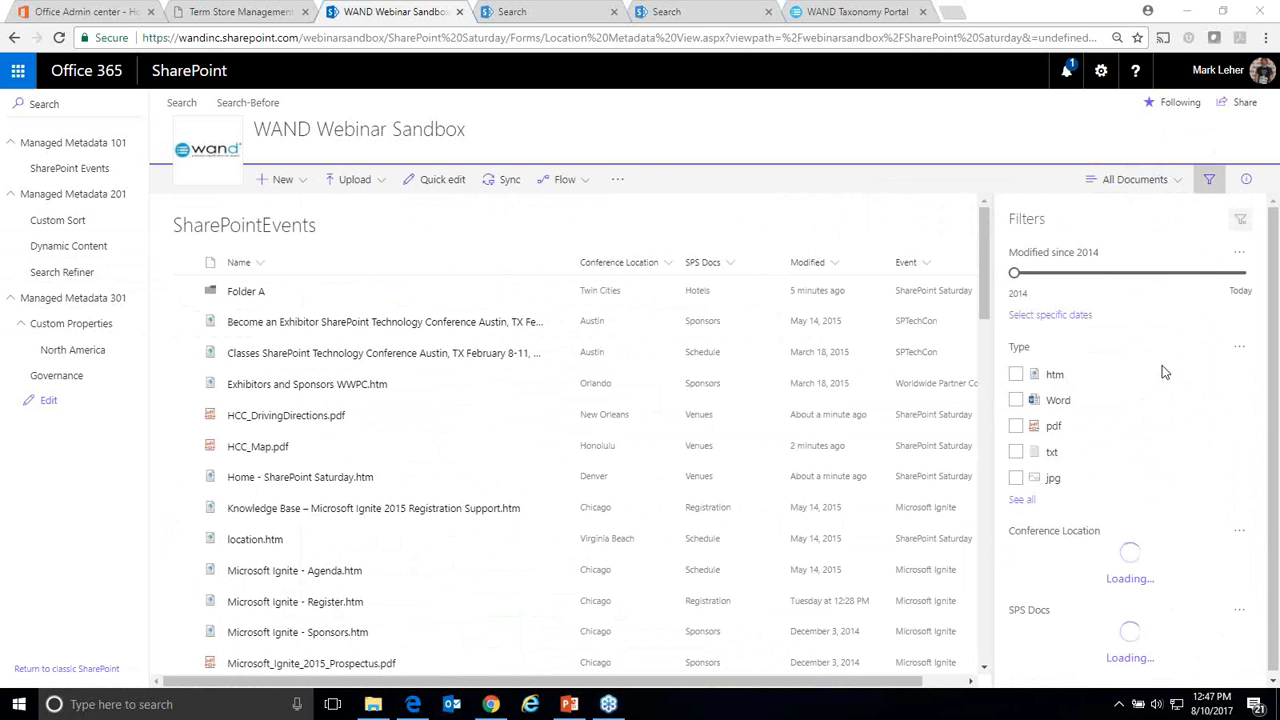
scroll(1105, 310, "down", 2)
scroll(1052, 348, "down", 1)
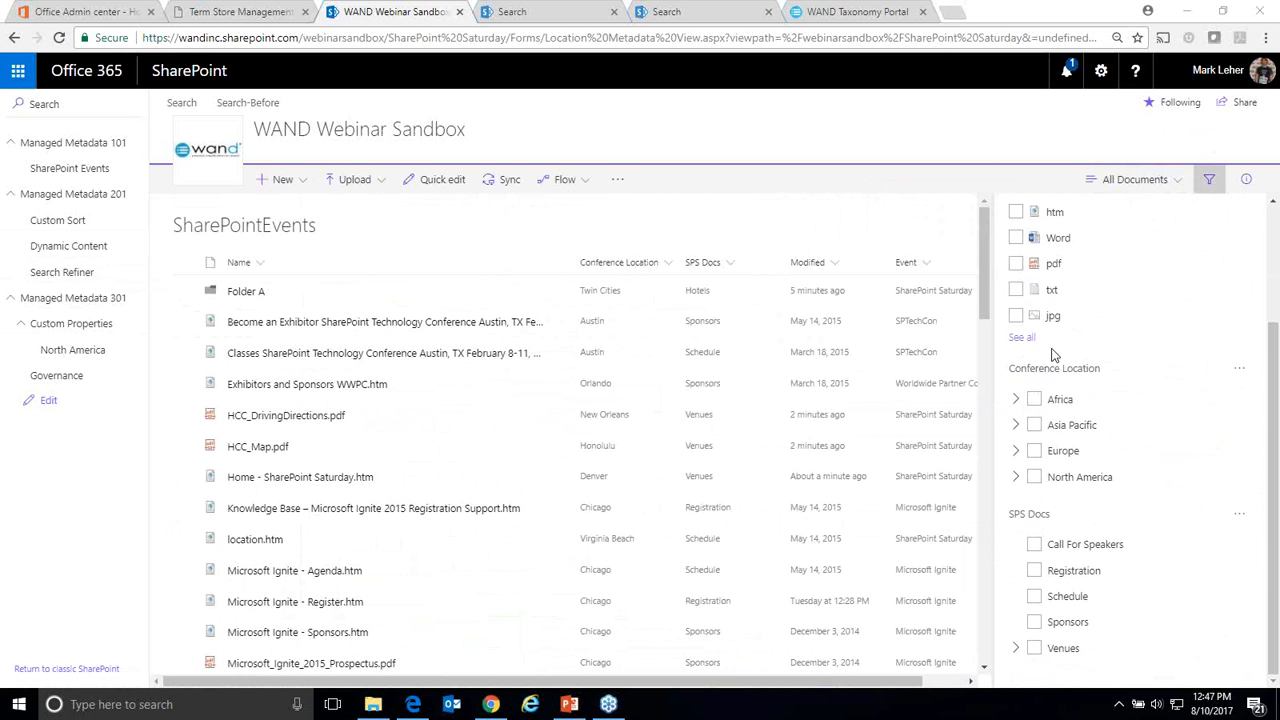
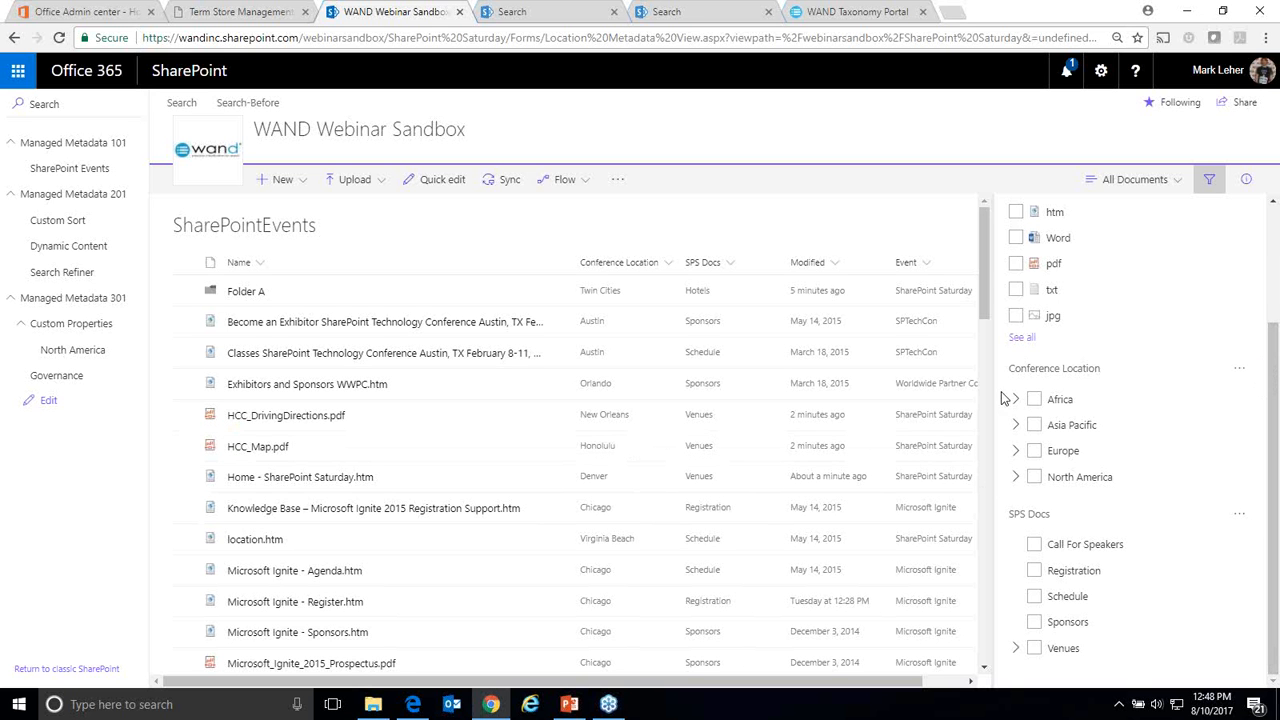
Step: View the Asia Pacific conference locations, then filter the documents by the SPS Docs term Call For Speakers
left_click(1018, 426)
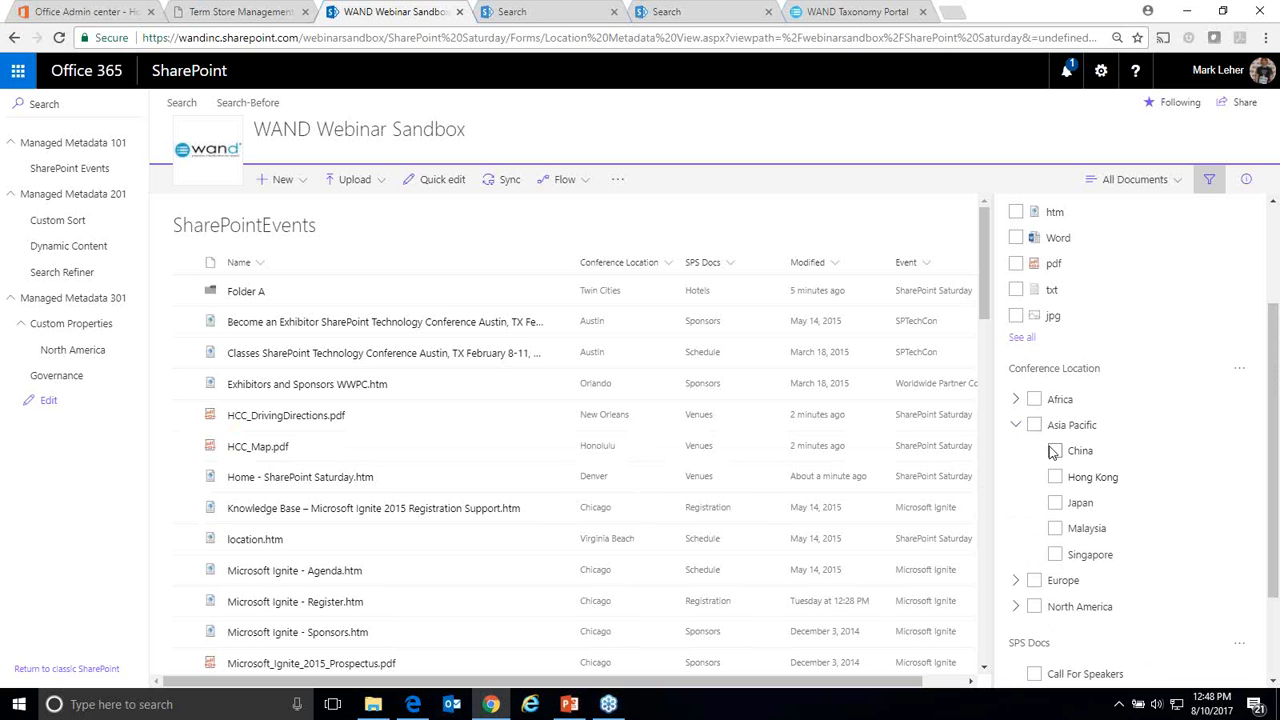
left_click(1020, 426)
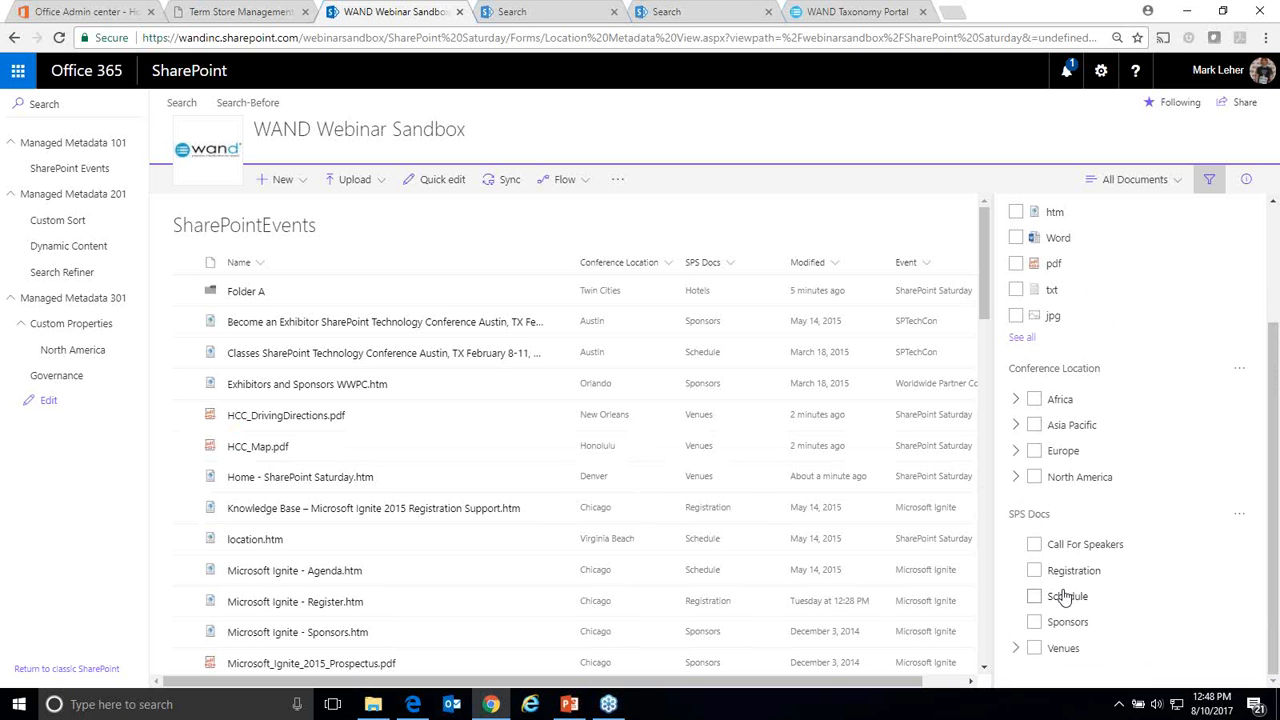
left_click(1079, 552)
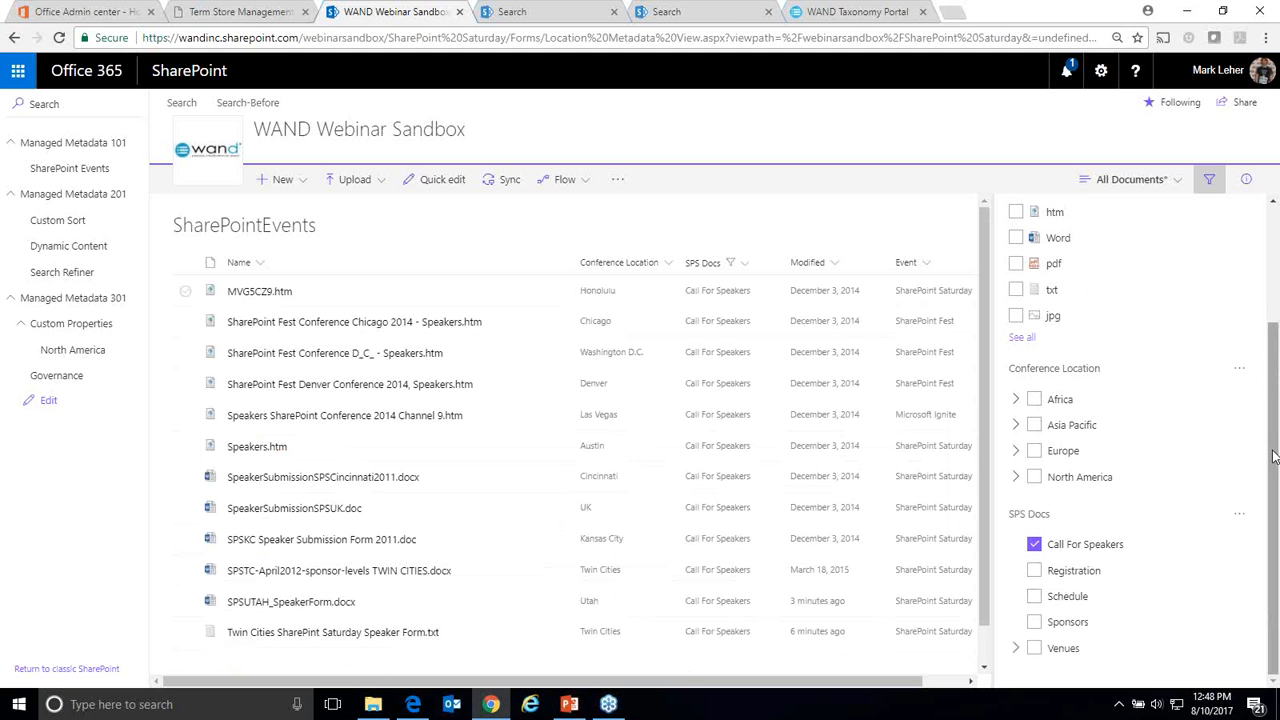
left_click_drag(1275, 458, 1258, 542)
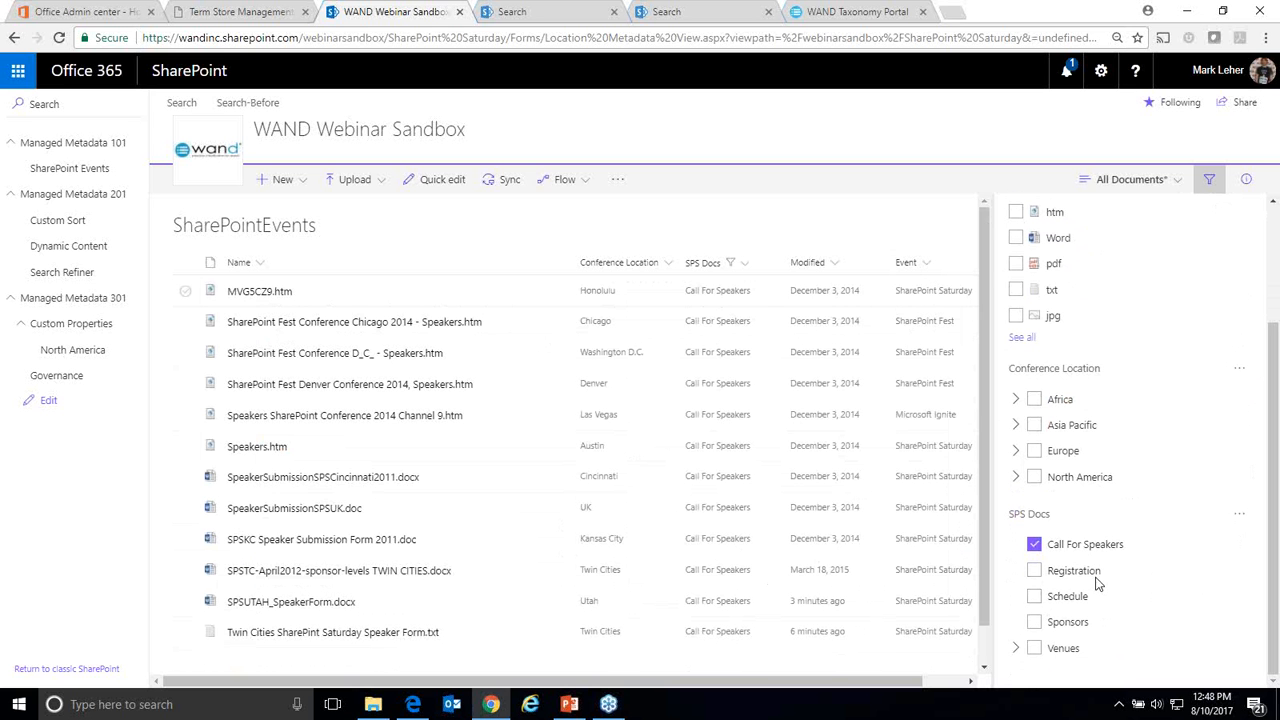
Step: Pin the Event column to the filters pane and view its terms alongside the active SPS Docs filter
left_click(930, 268)
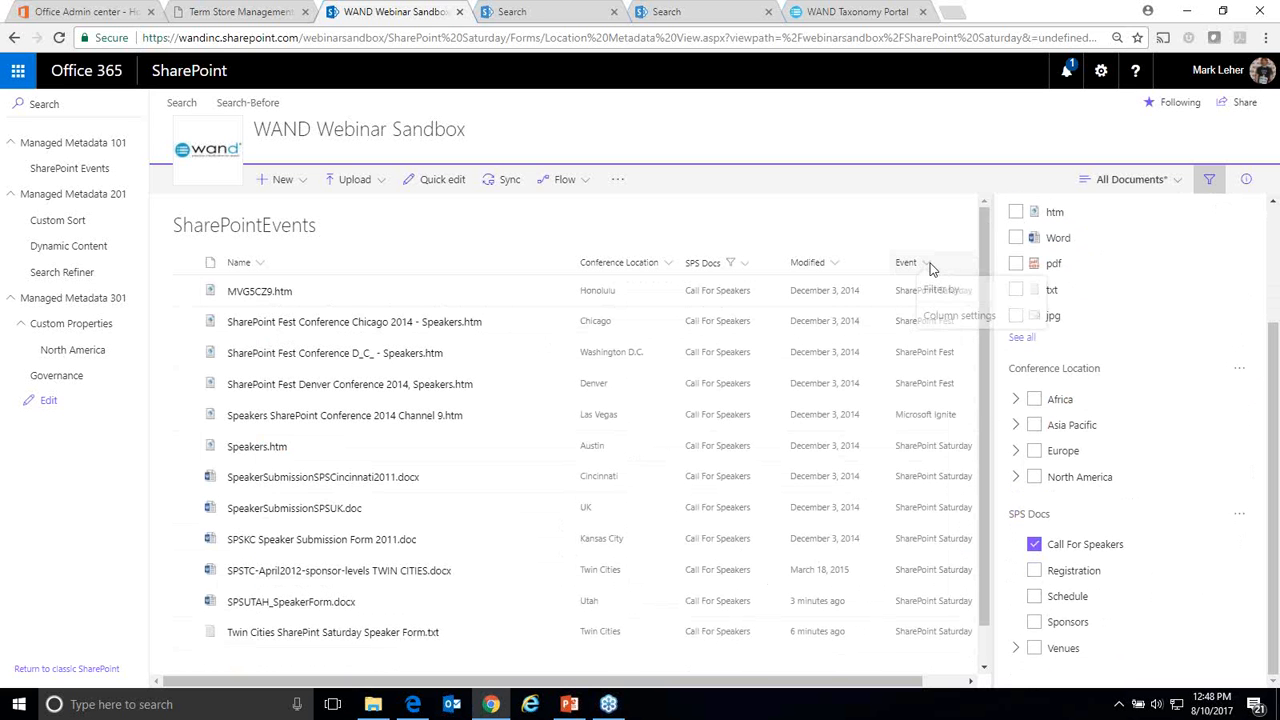
mouse_move(966, 414)
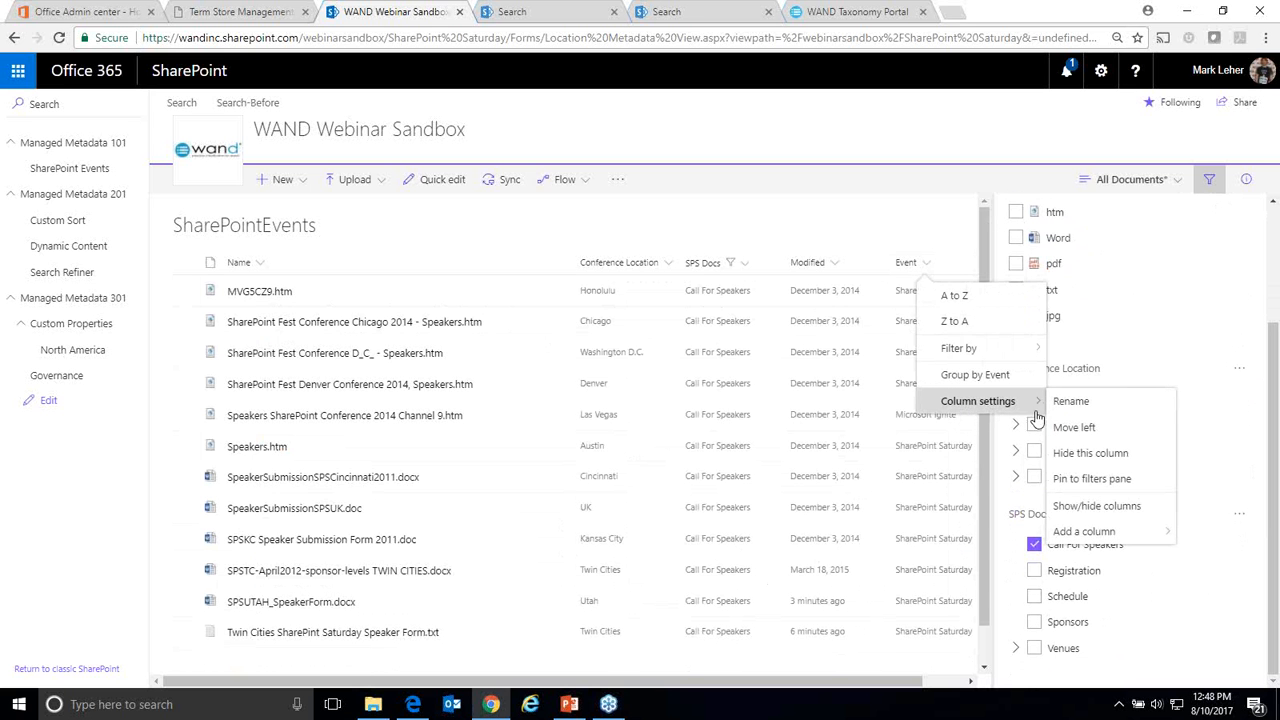
left_click(1072, 481)
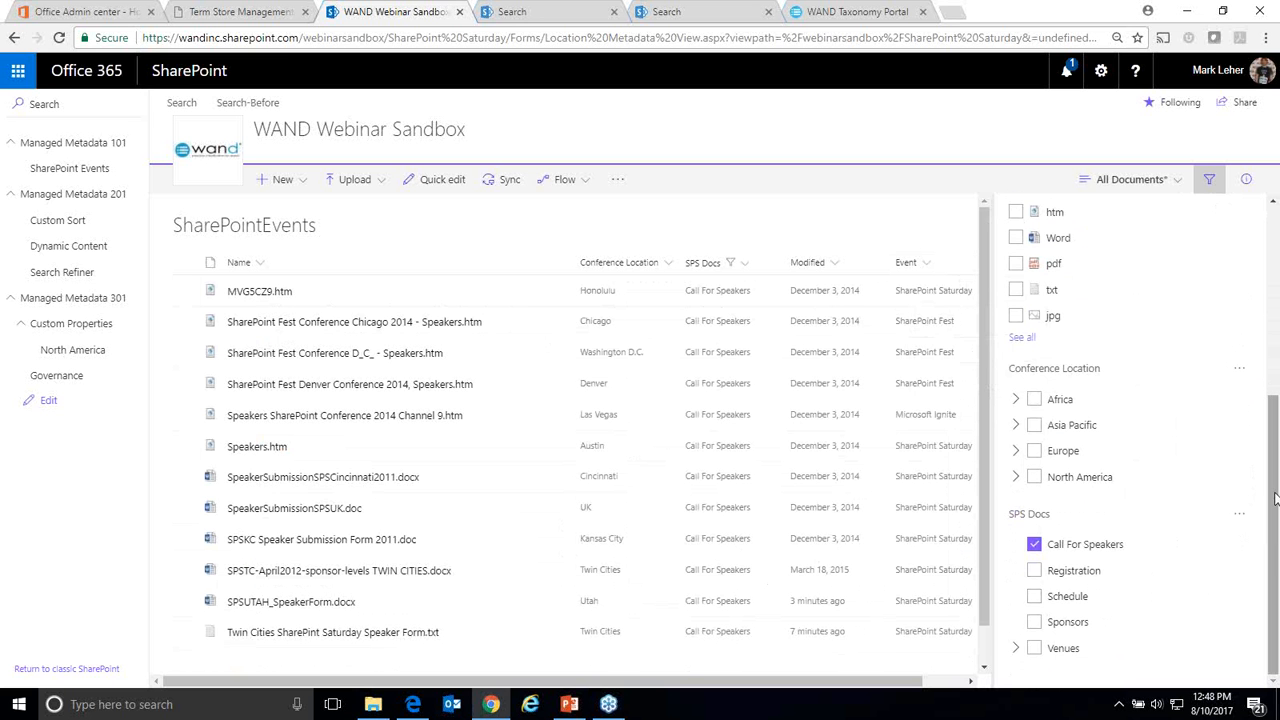
scroll(1130, 390, "up", 4)
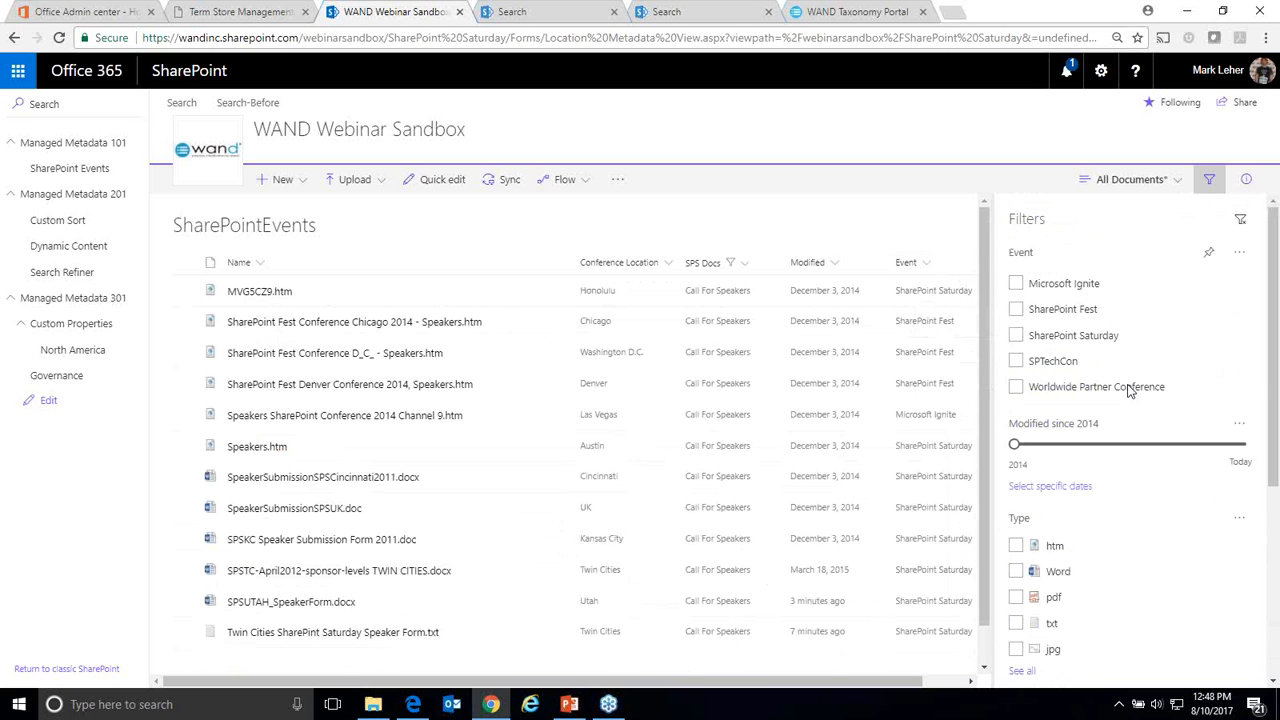
left_click_drag(1277, 313, 1277, 496)
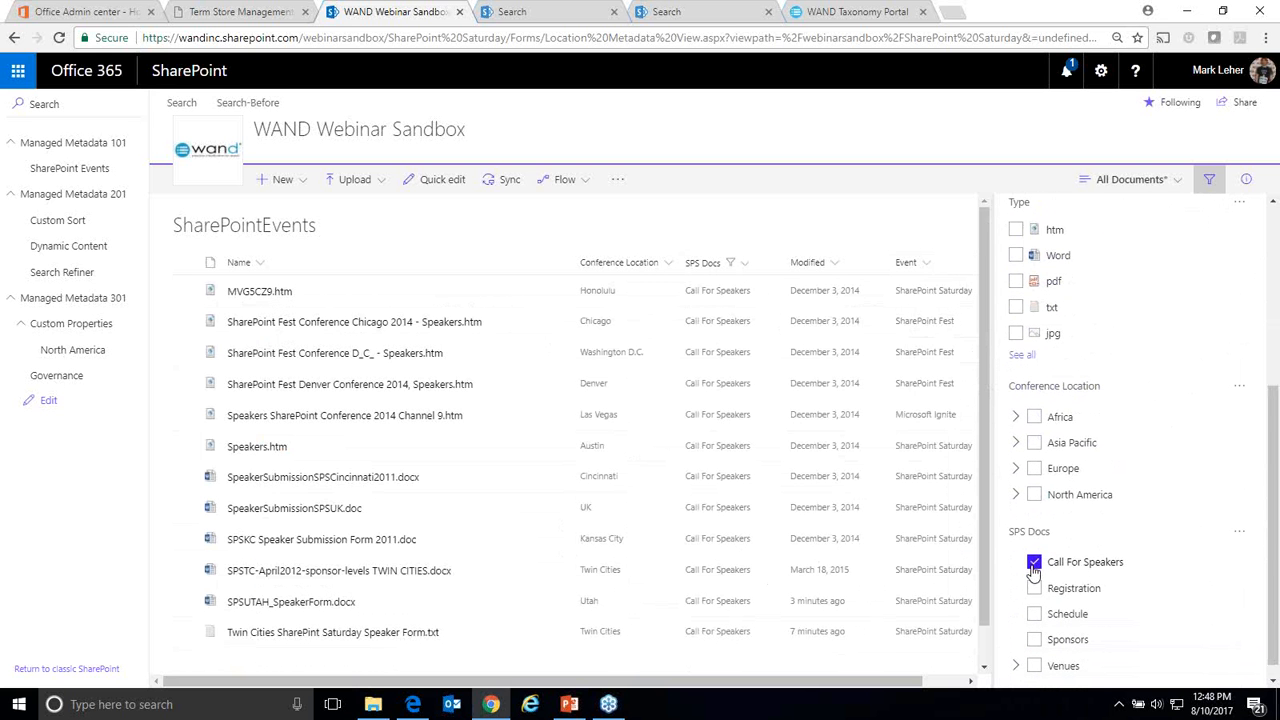
left_click_drag(1273, 485, 1273, 295)
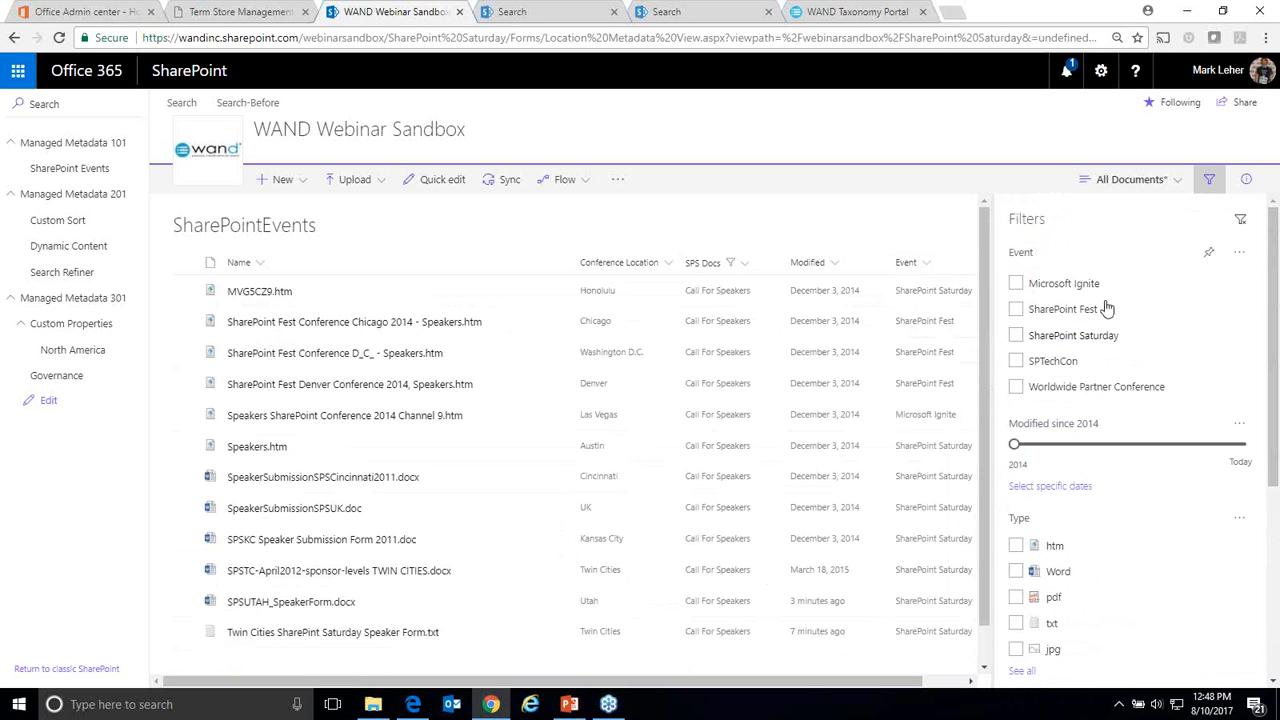
Step: Filter the Call For Speakers documents by the SharePoint Fest event, then clear that event filter
left_click(1015, 310)
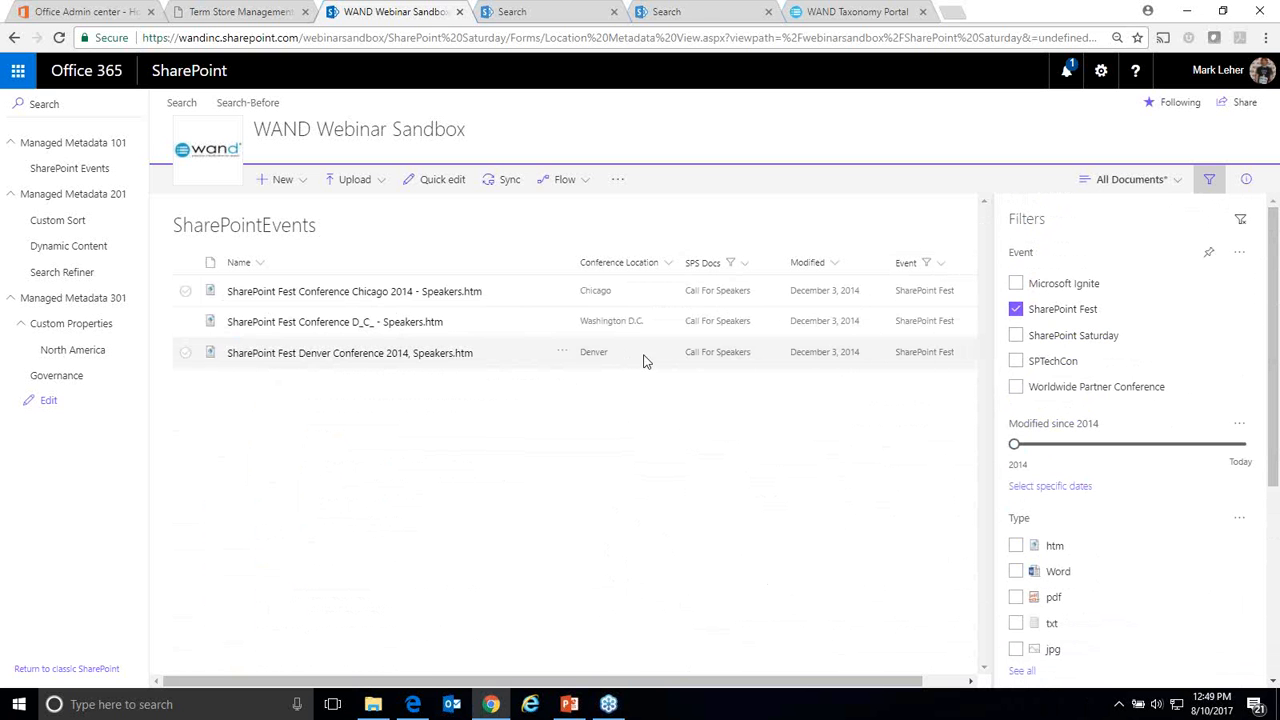
left_click(1016, 309)
Step: Expand the North America cities under the Conference Location filter
left_click_drag(1278, 402, 1278, 598)
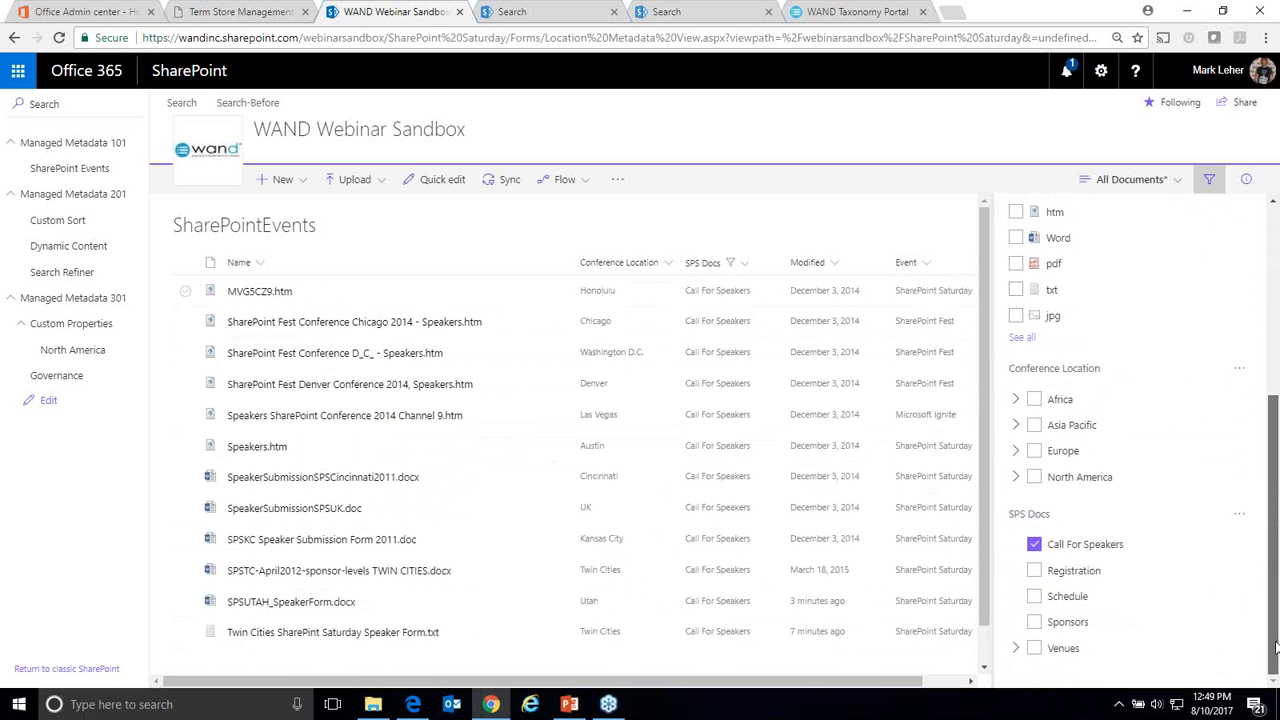
left_click(1016, 649)
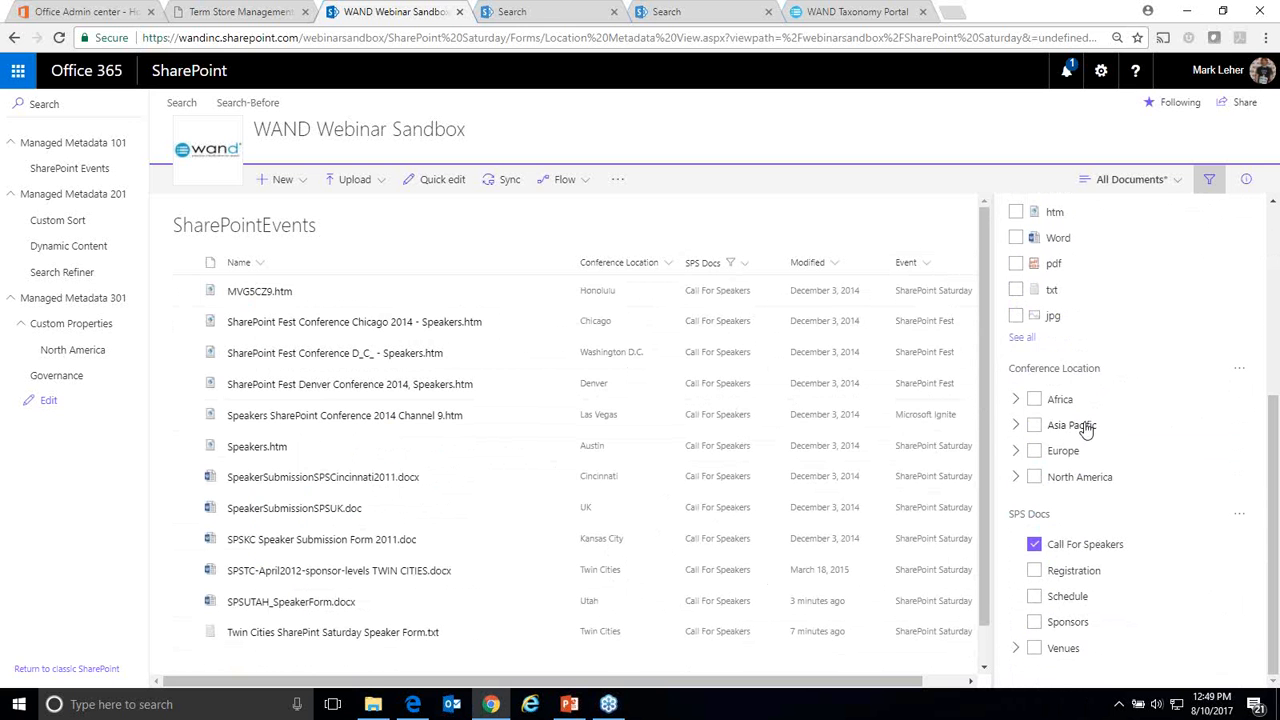
left_click(1016, 477)
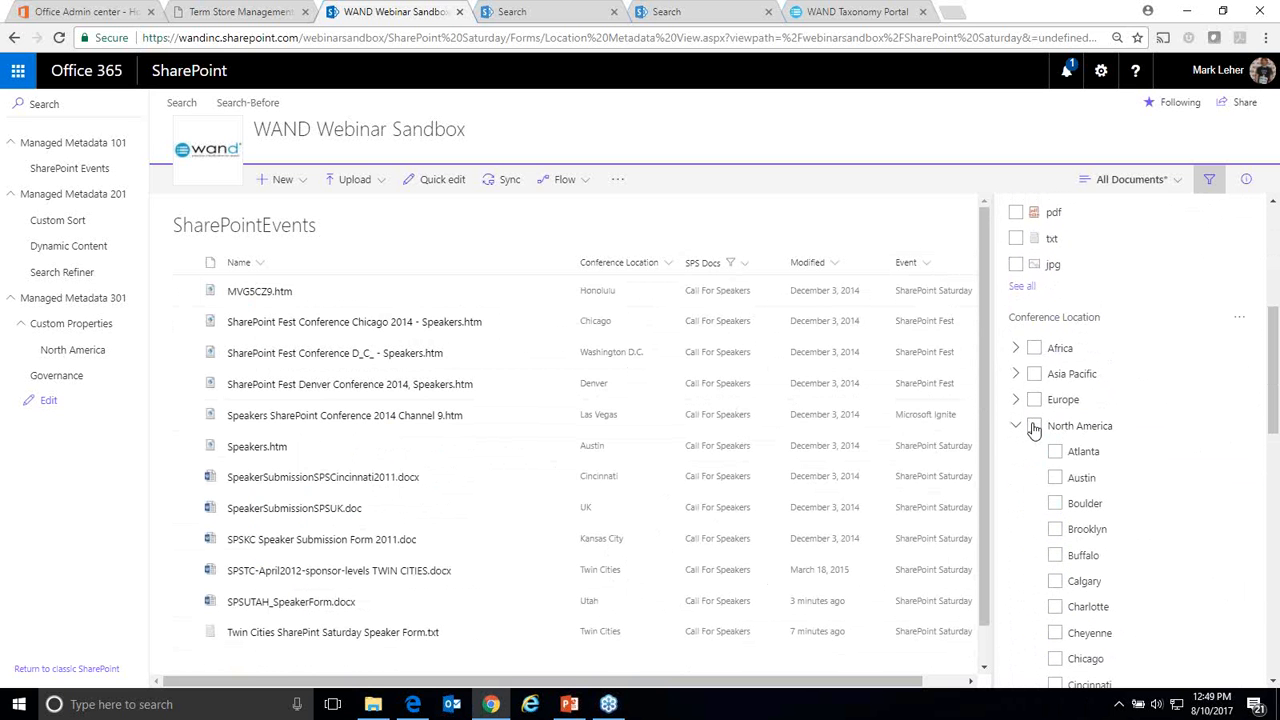
Step: Filter the Call For Speakers documents by the North America conference location, review its cities, then clear that location filter
left_click(1034, 426)
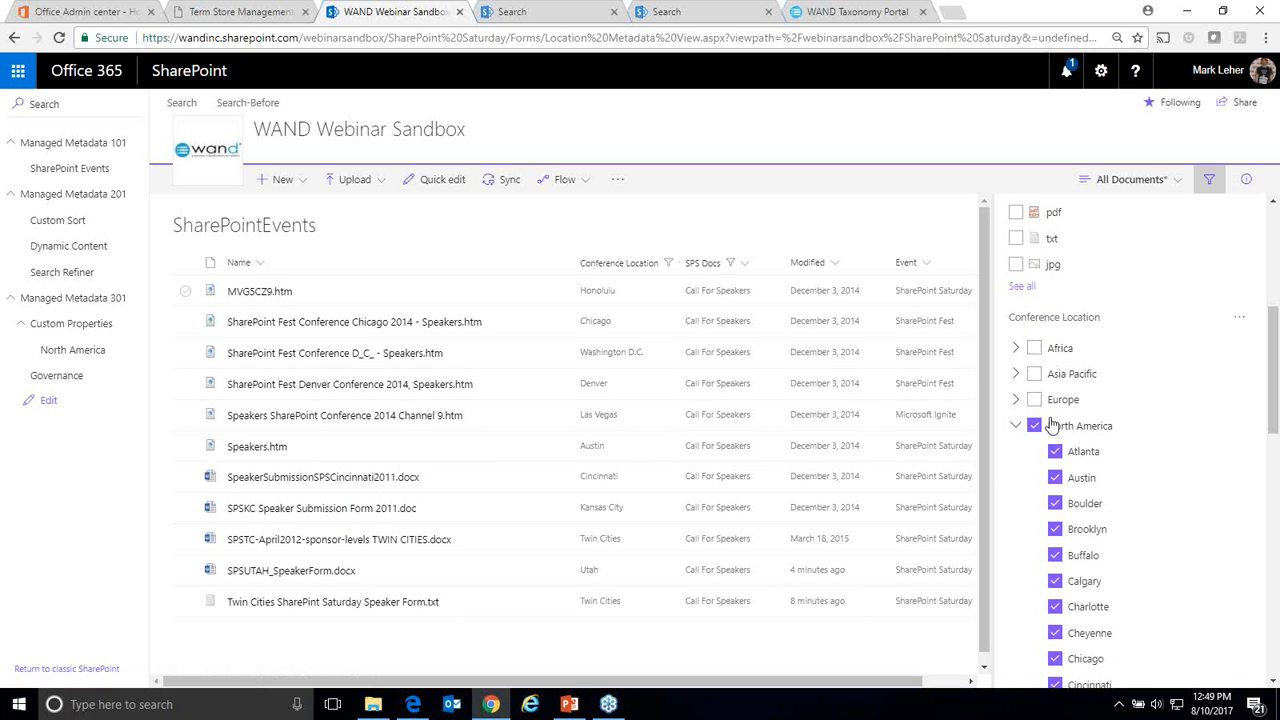
scroll(1068, 400, "down", 1)
scroll(1068, 400, "down", 1)
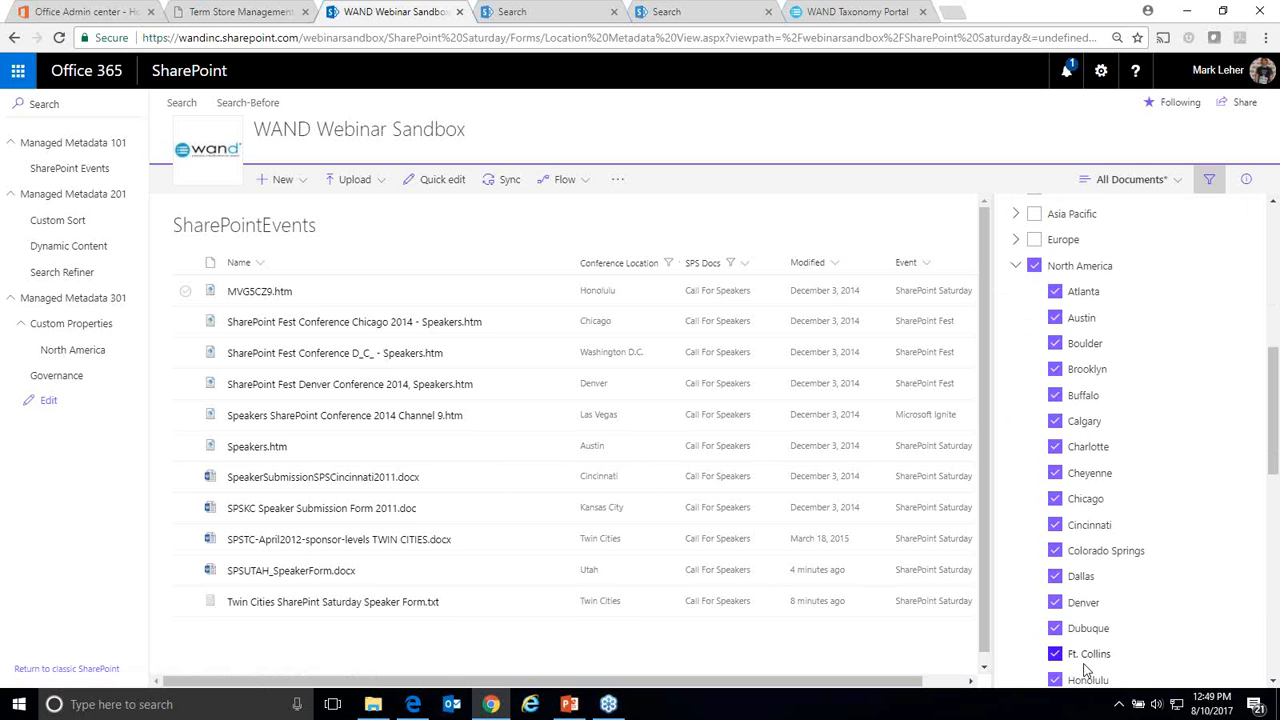
left_click(1034, 266)
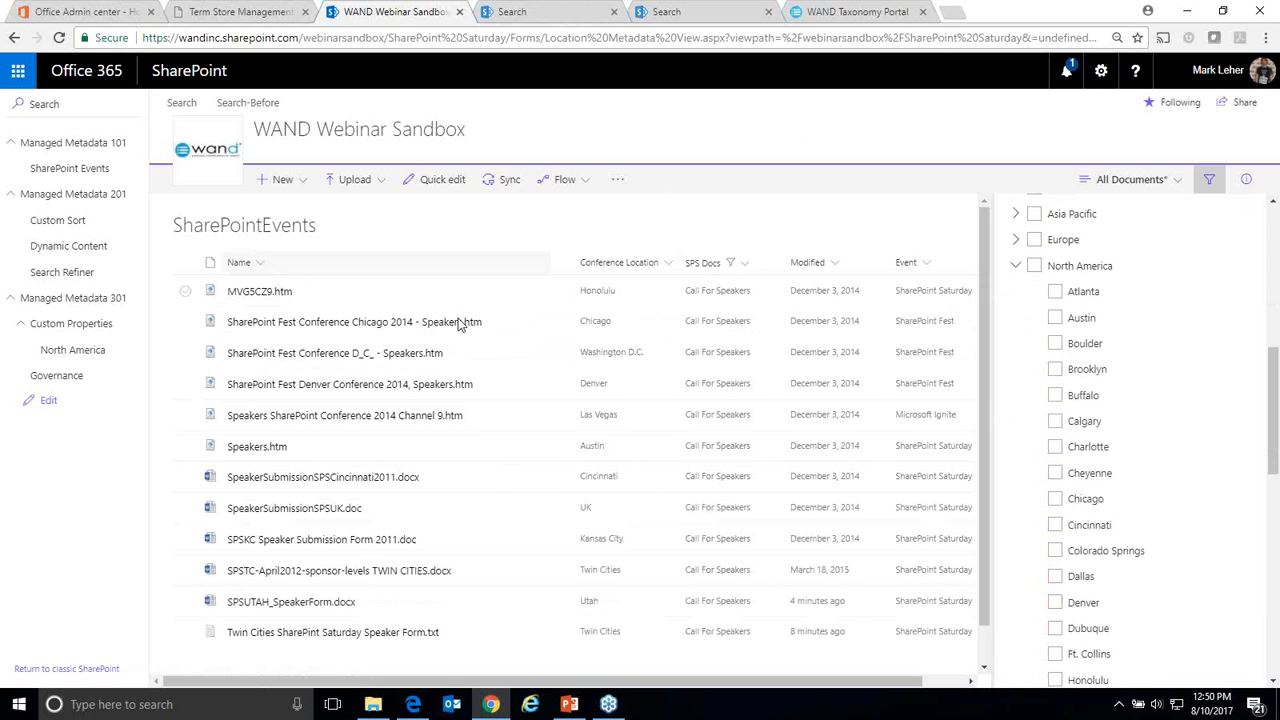
Step: Search for "sharepoint" in the Search-Before site and review its default refiners such as result type and author
left_click(552, 12)
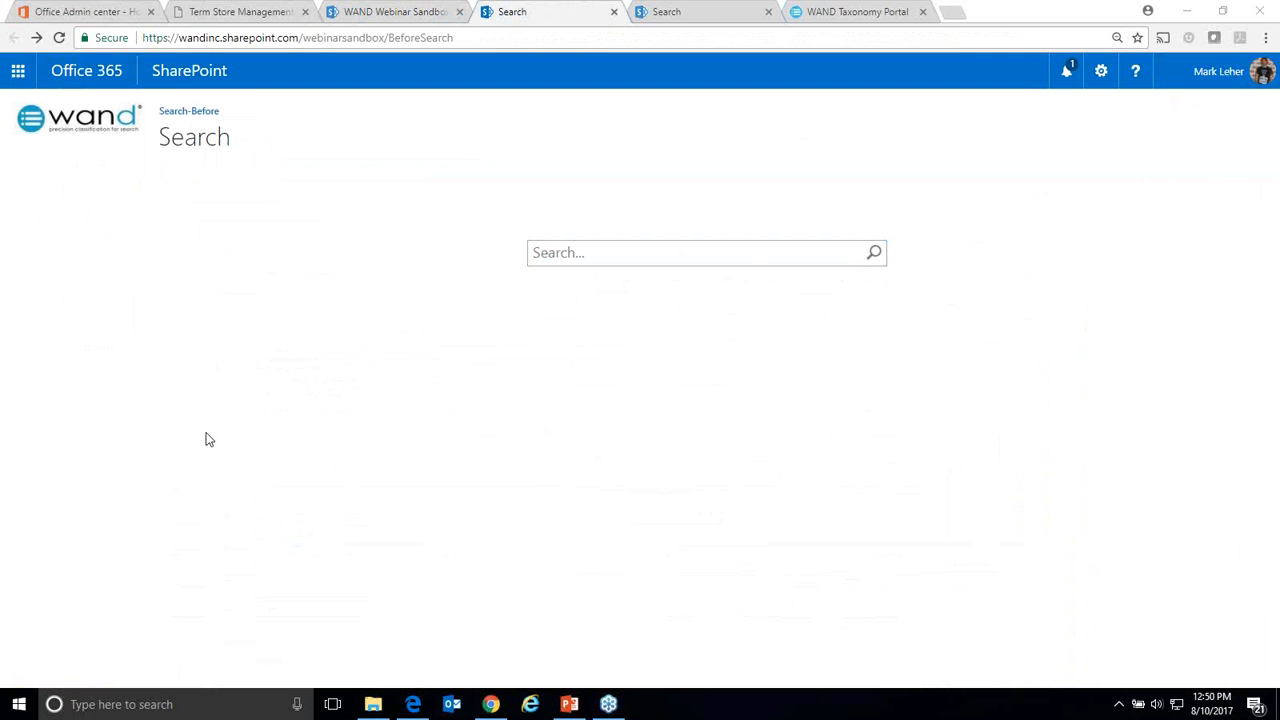
left_click(710, 262)
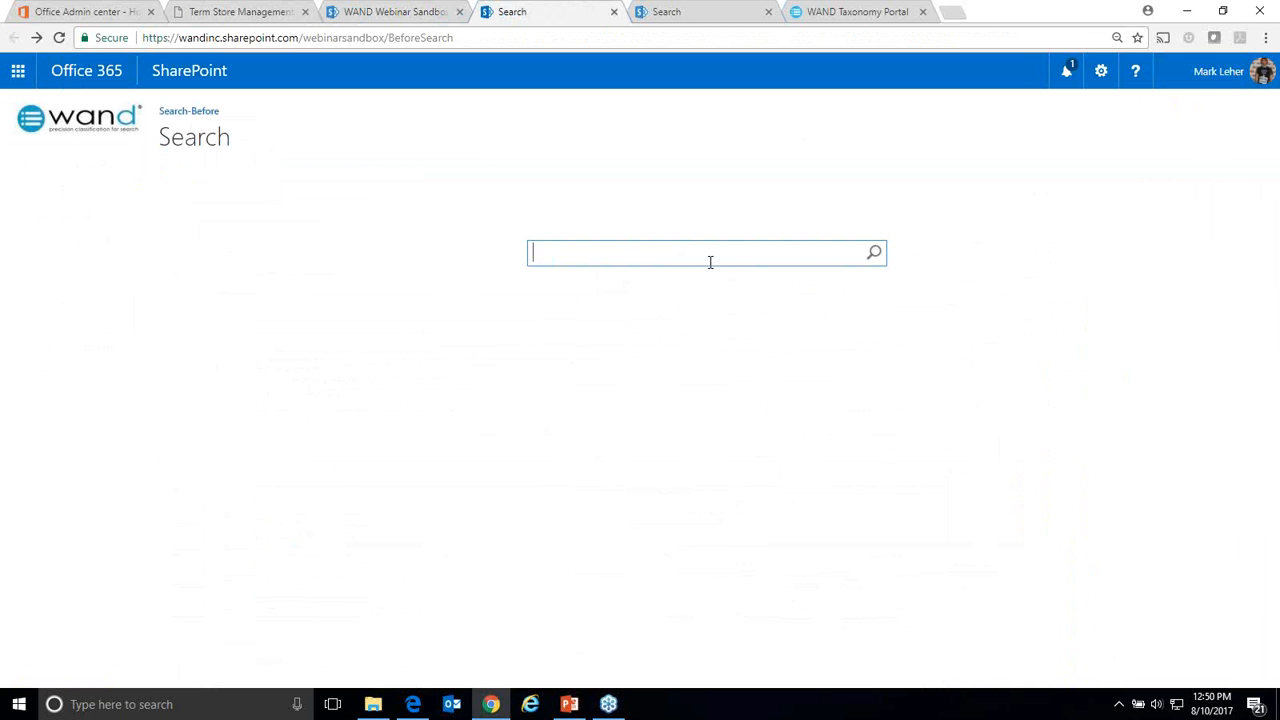
type("sharepoint")
key("Return")
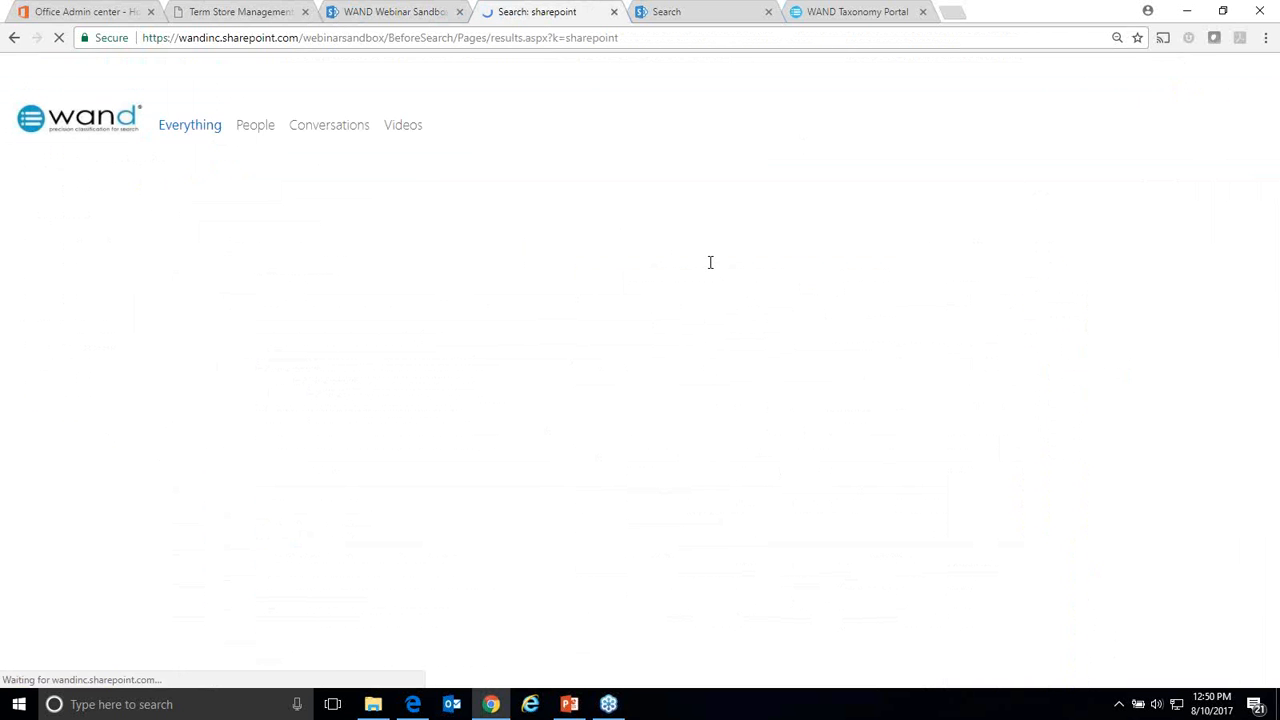
mouse_move(240, 473)
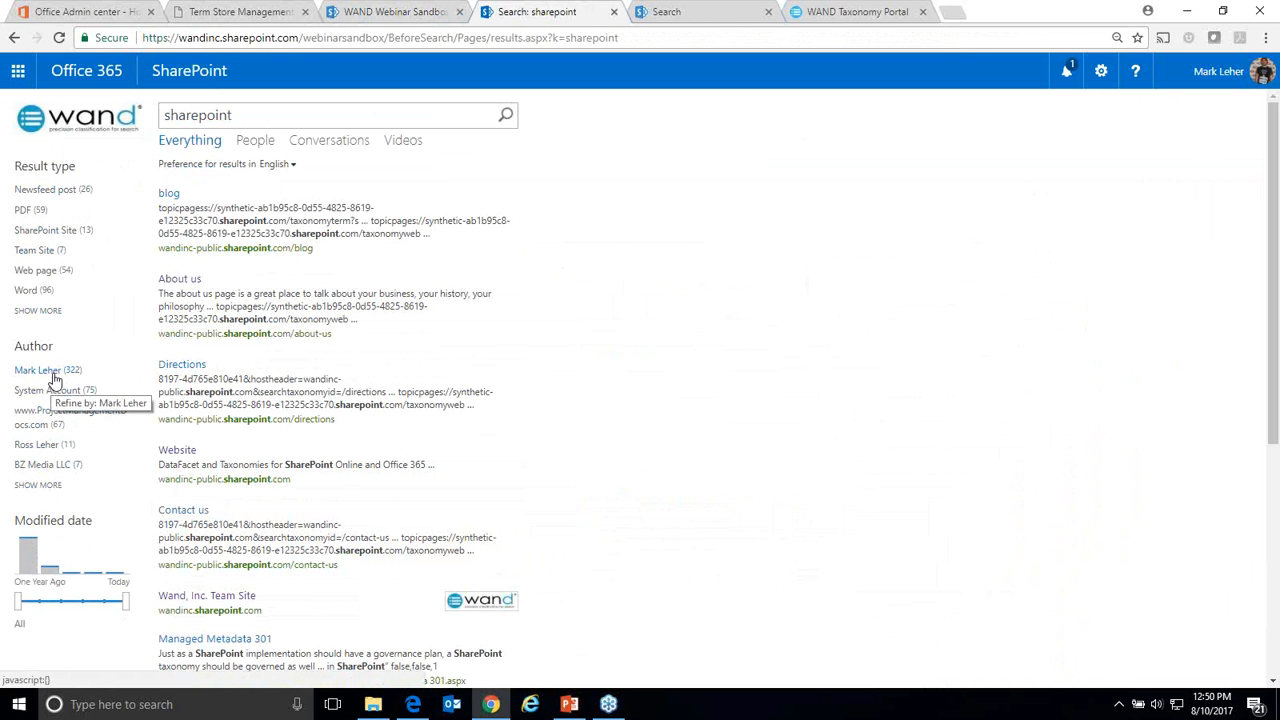
Step: Search for "sharepoint" in the metadata-enabled Search site and review the SPS Docs, Conference Location and Event refiners
left_click(668, 17)
type("sharepoint")
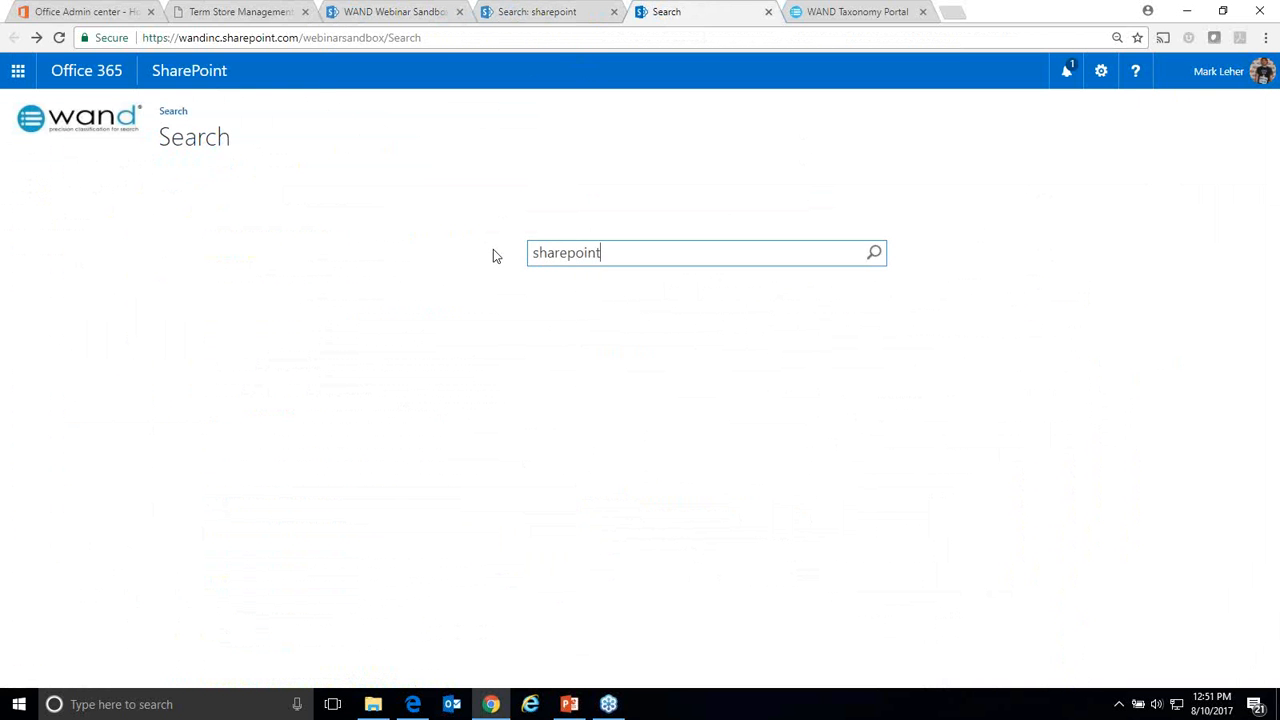
key("Return")
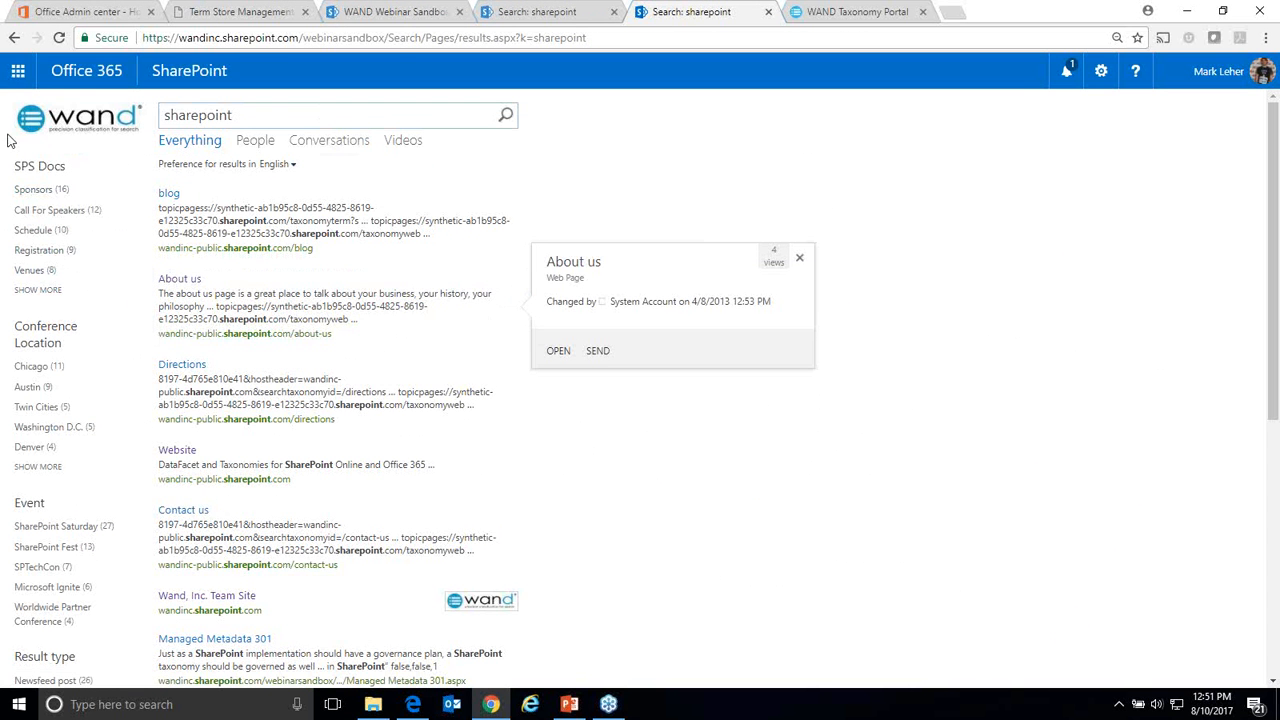
scroll(4, 341, "down", 4)
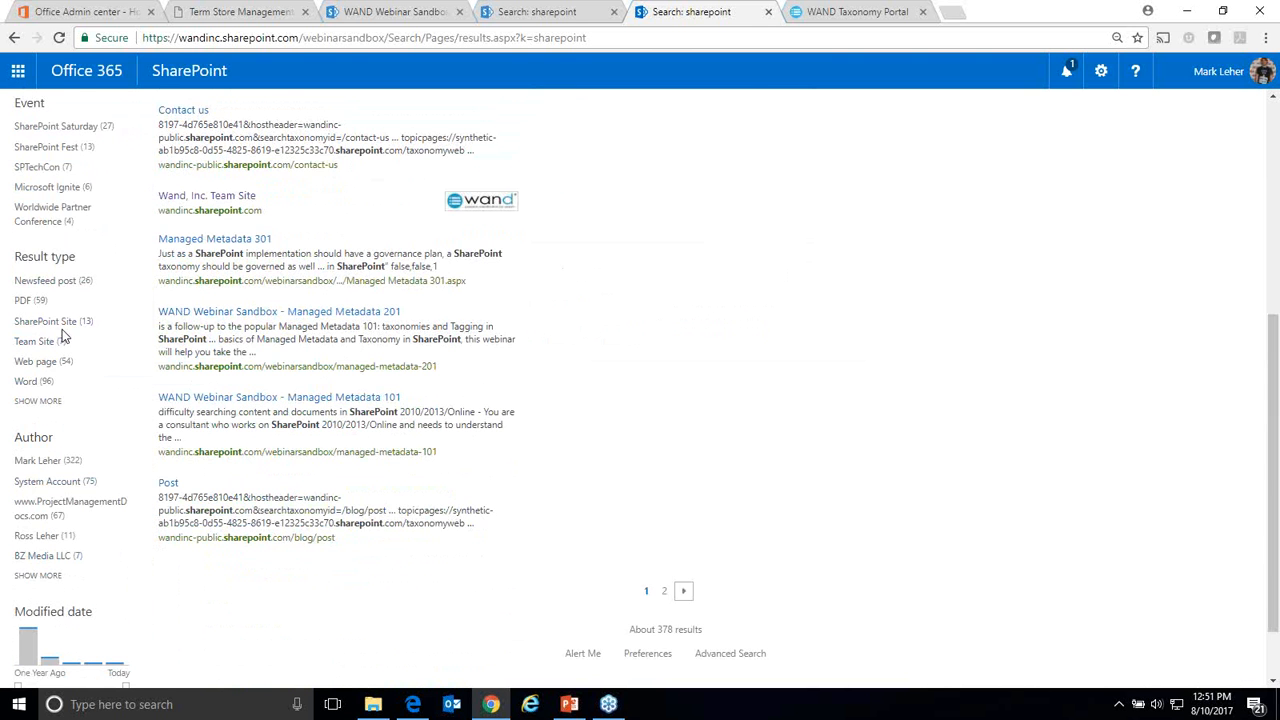
scroll(62, 338, "up", 3)
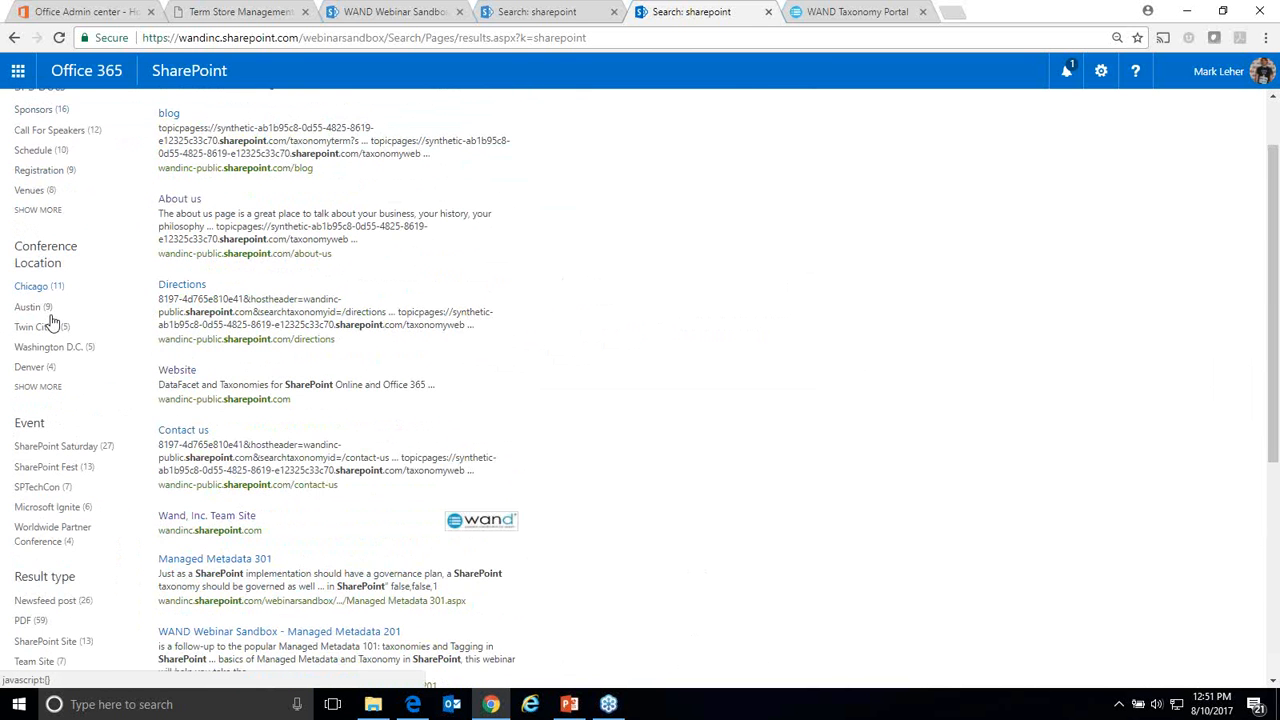
scroll(51, 522, "up", 1)
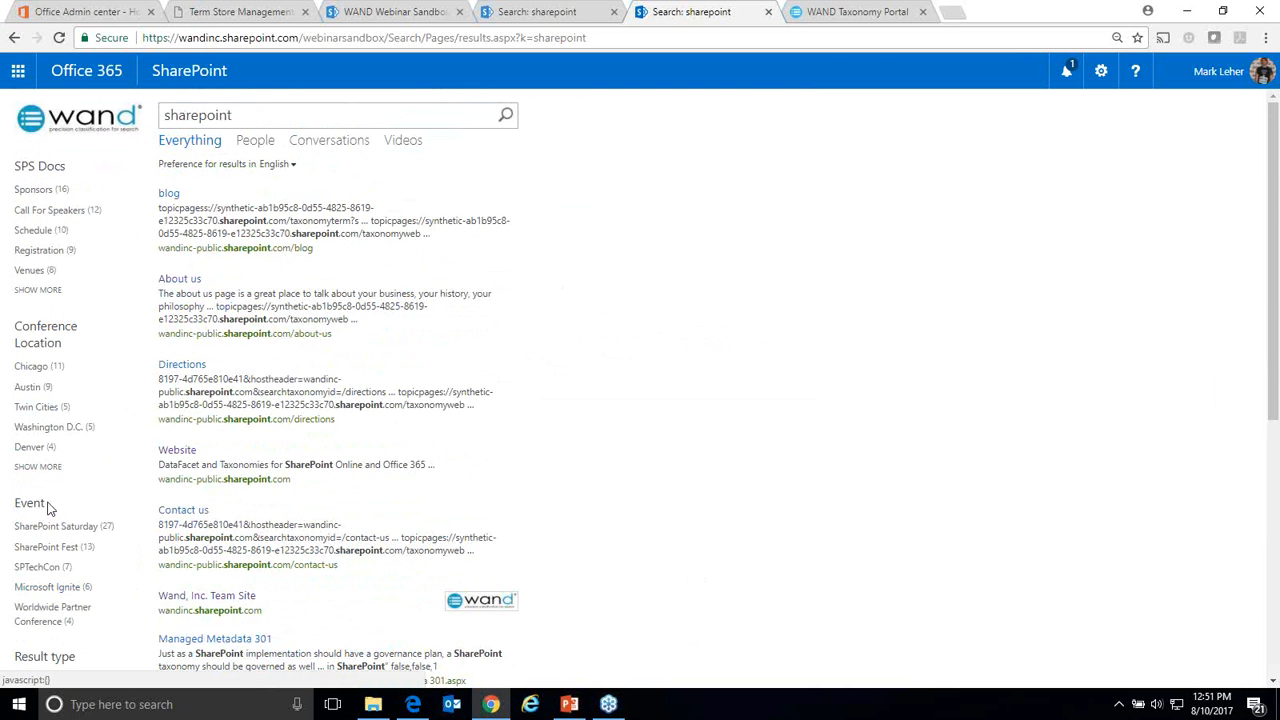
Step: Refine the search results by the SPS Docs term Call For Speakers and look through the listed documents
left_click(70, 221)
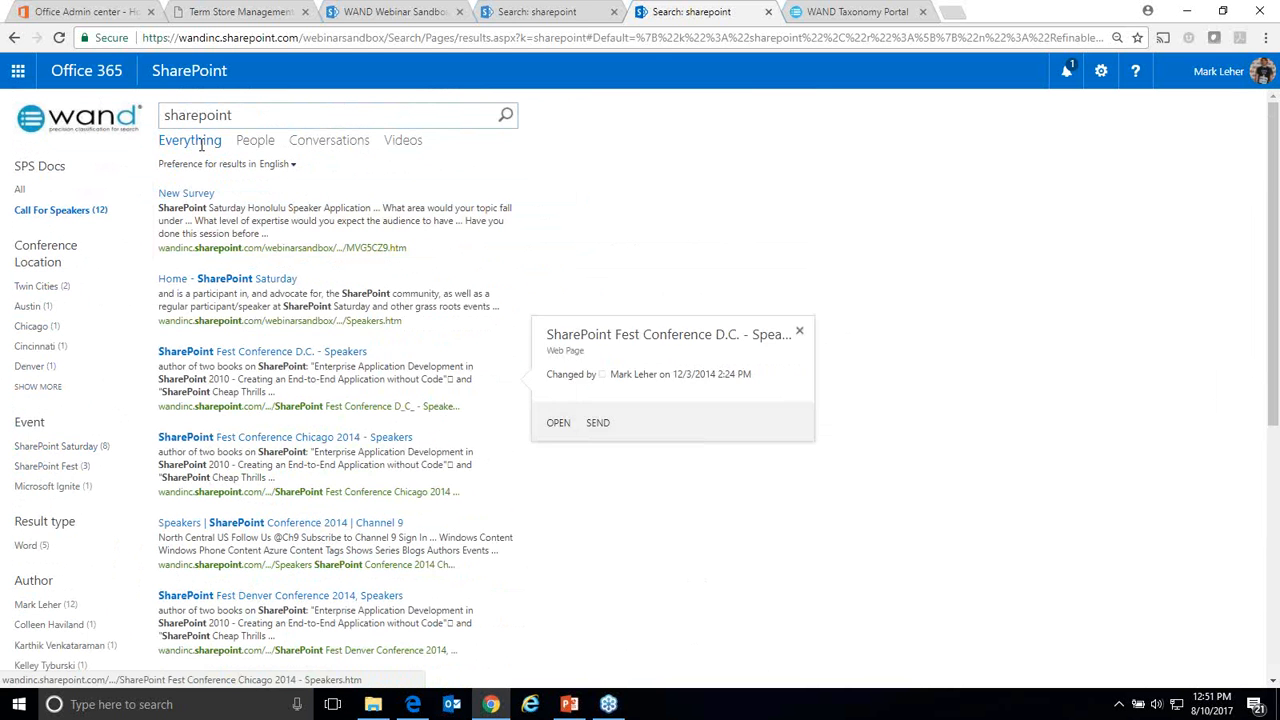
mouse_move(254, 486)
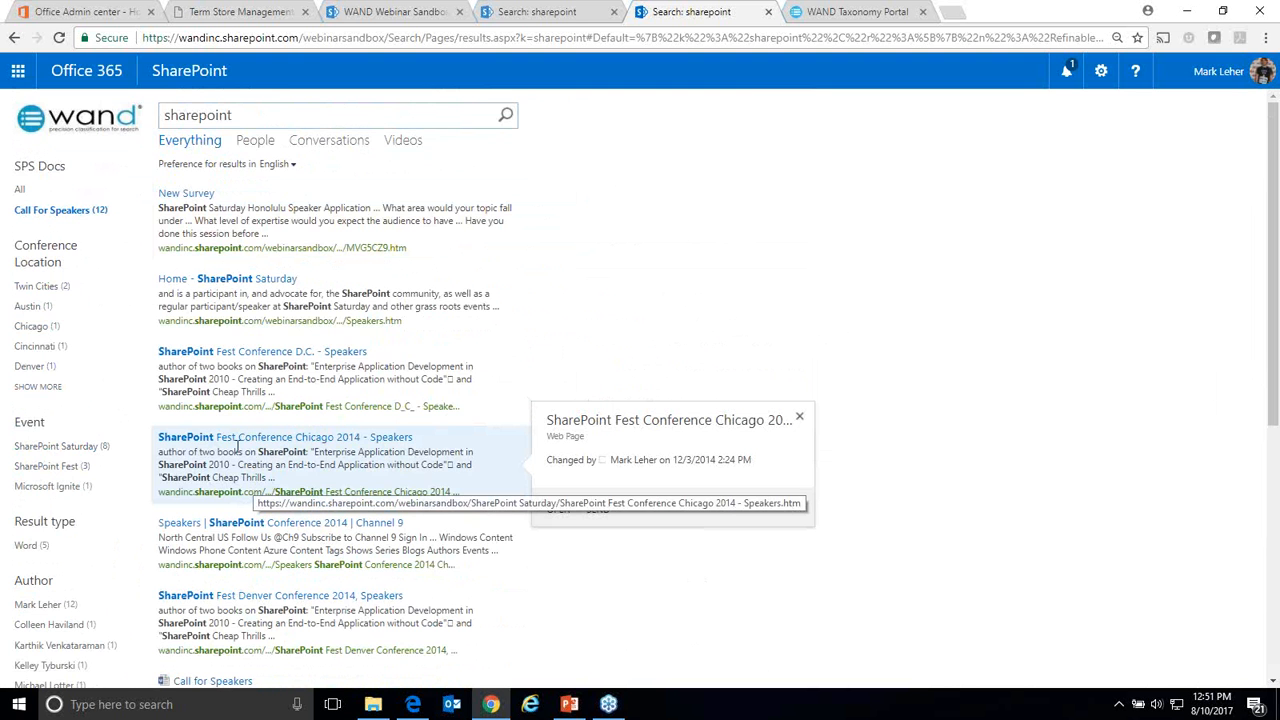
scroll(837, 362, "down", 2)
scroll(800, 527, "down", 2)
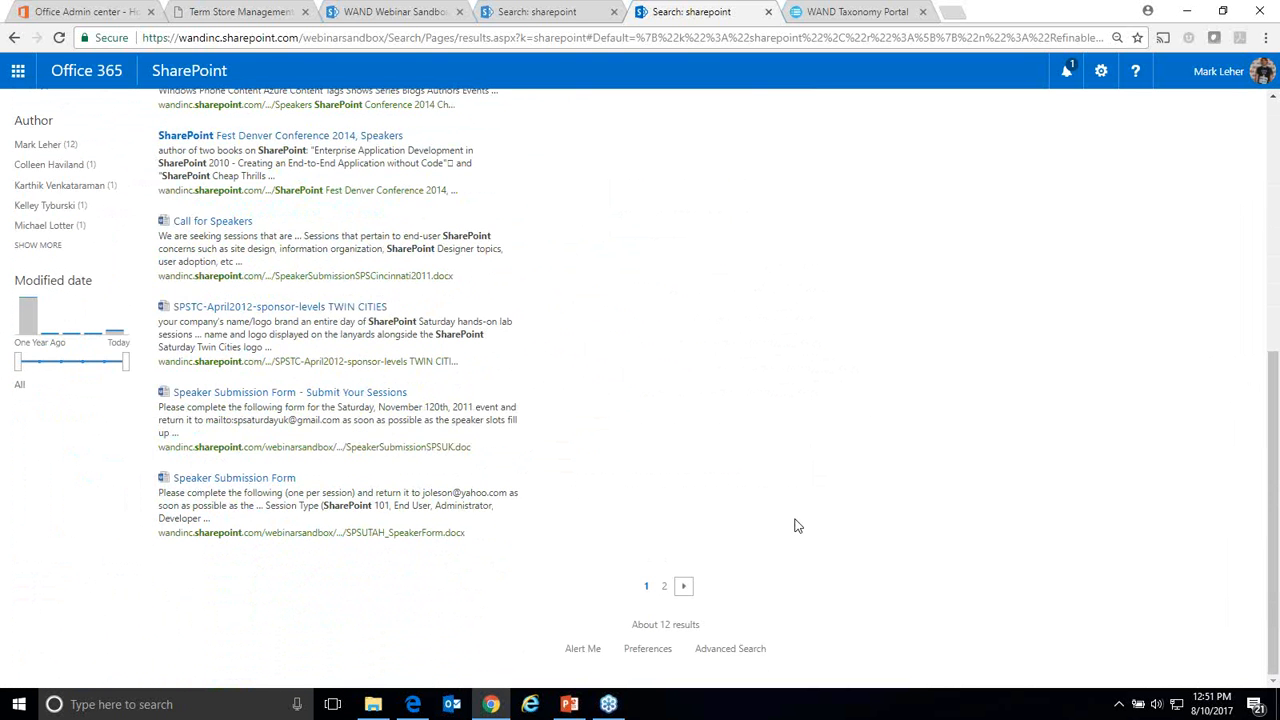
scroll(690, 630, "up", 5)
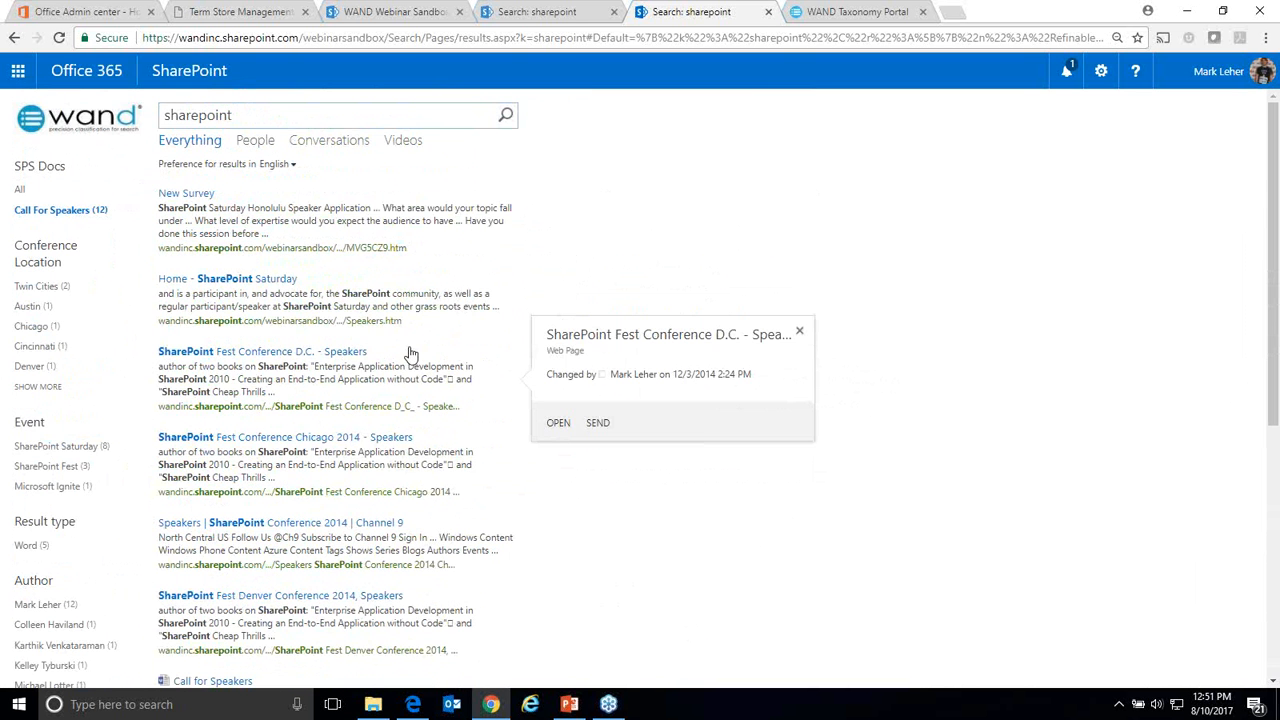
Step: Narrow the Call For Speakers results to the SharePoint Saturday event and the Twin Cities conference location
left_click(81, 446)
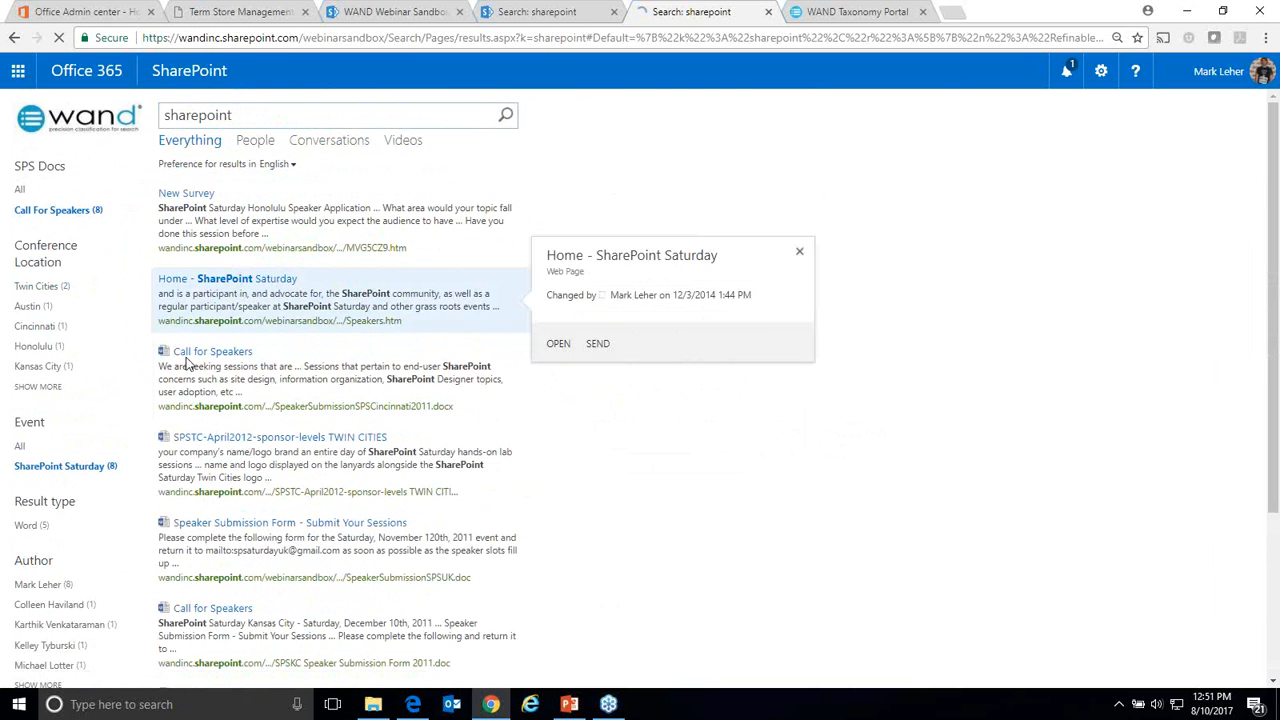
left_click(44, 289)
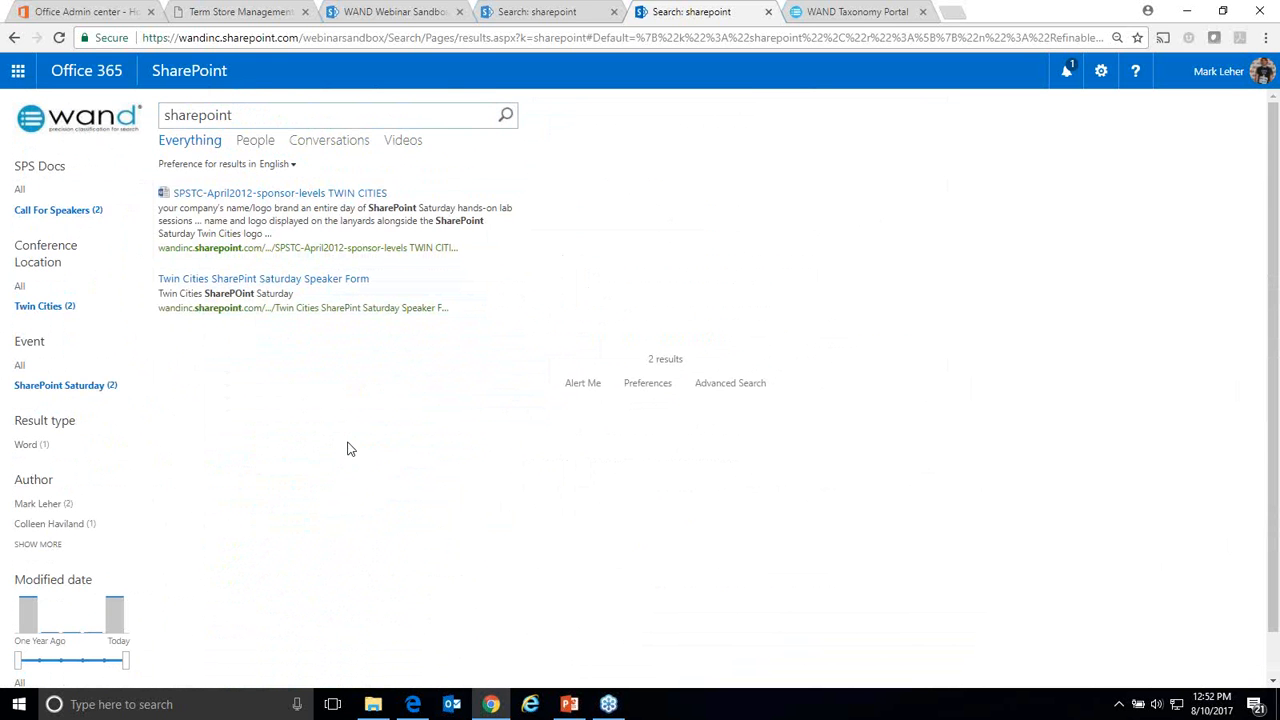
mouse_move(163, 251)
Step: Switch to the WAND Taxonomy Portal and sign in with the corrected account e-mail and the account password
left_click(816, 10)
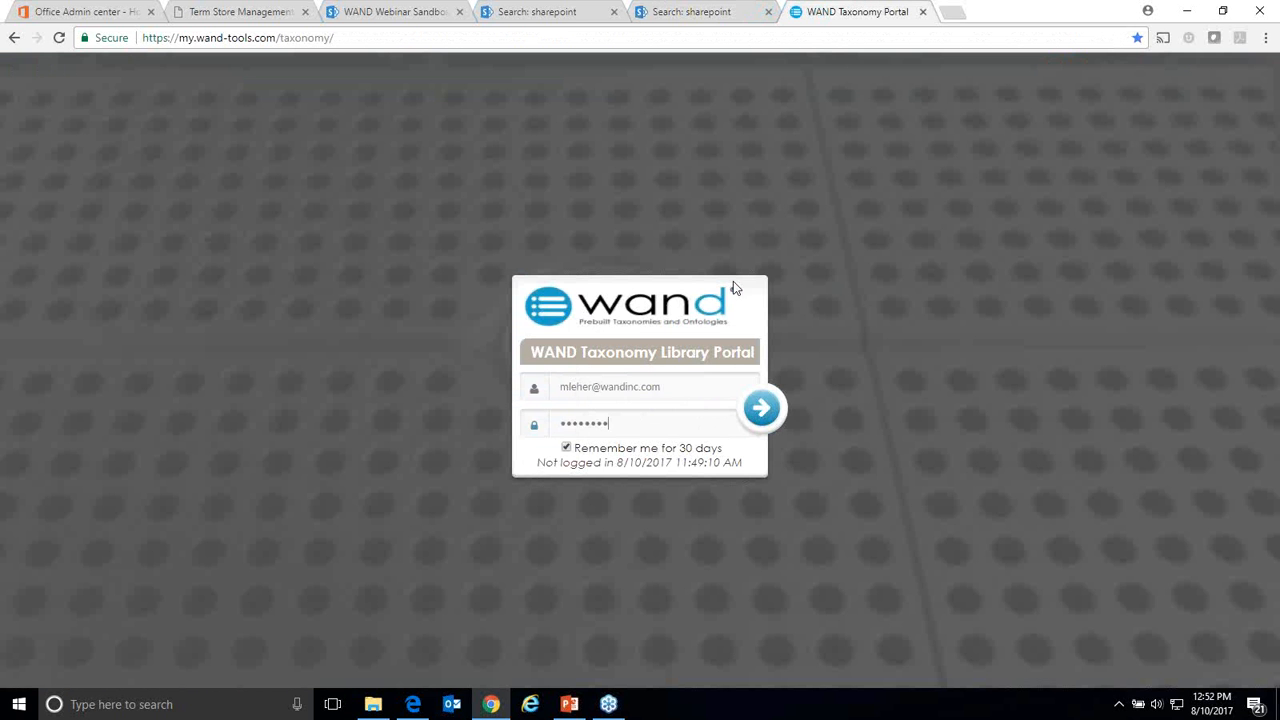
left_click(734, 423)
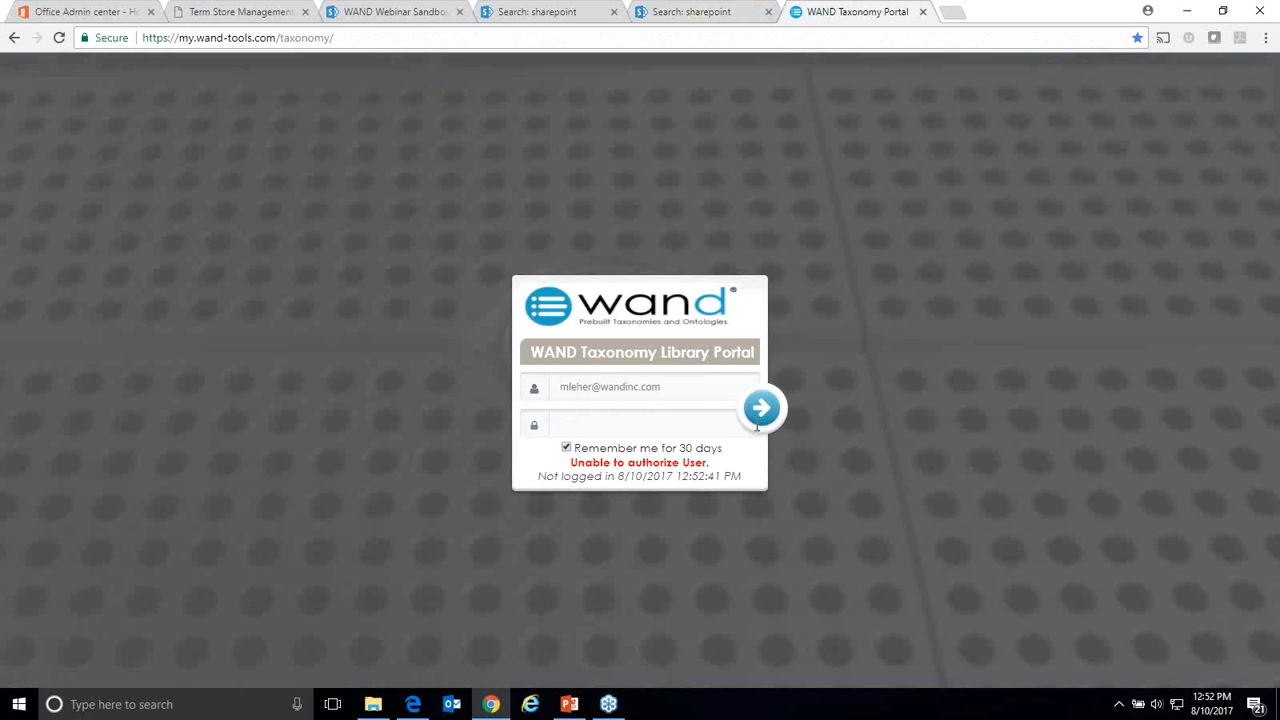
left_click(709, 425)
type("••••••••")
key("Return")
left_click(690, 426)
left_click_drag(598, 387, 651, 392)
key("BackSpace")
key("BackSpace")
key("Tab")
type("••••••••")
key("Return")
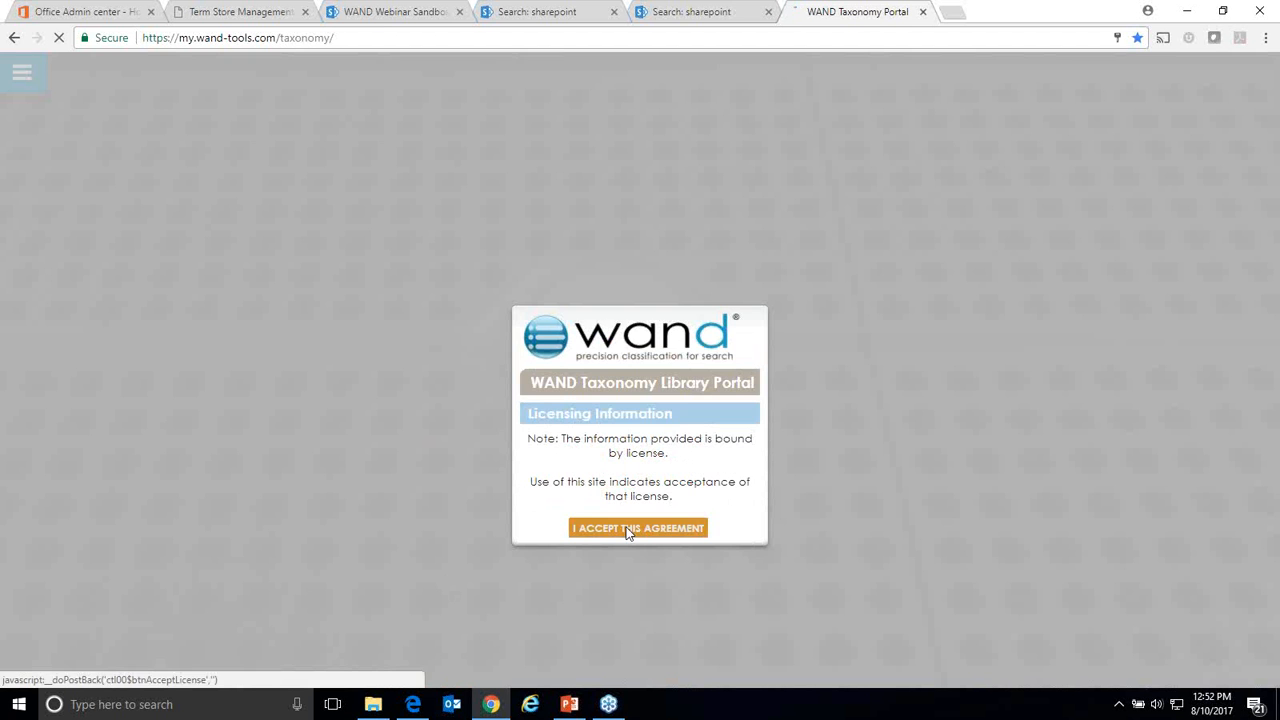
Step: Accept the portal's license agreement and select the WAND Taxonomy Portal view
left_click(627, 529)
left_click(626, 434)
scroll(658, 380, "down", 2)
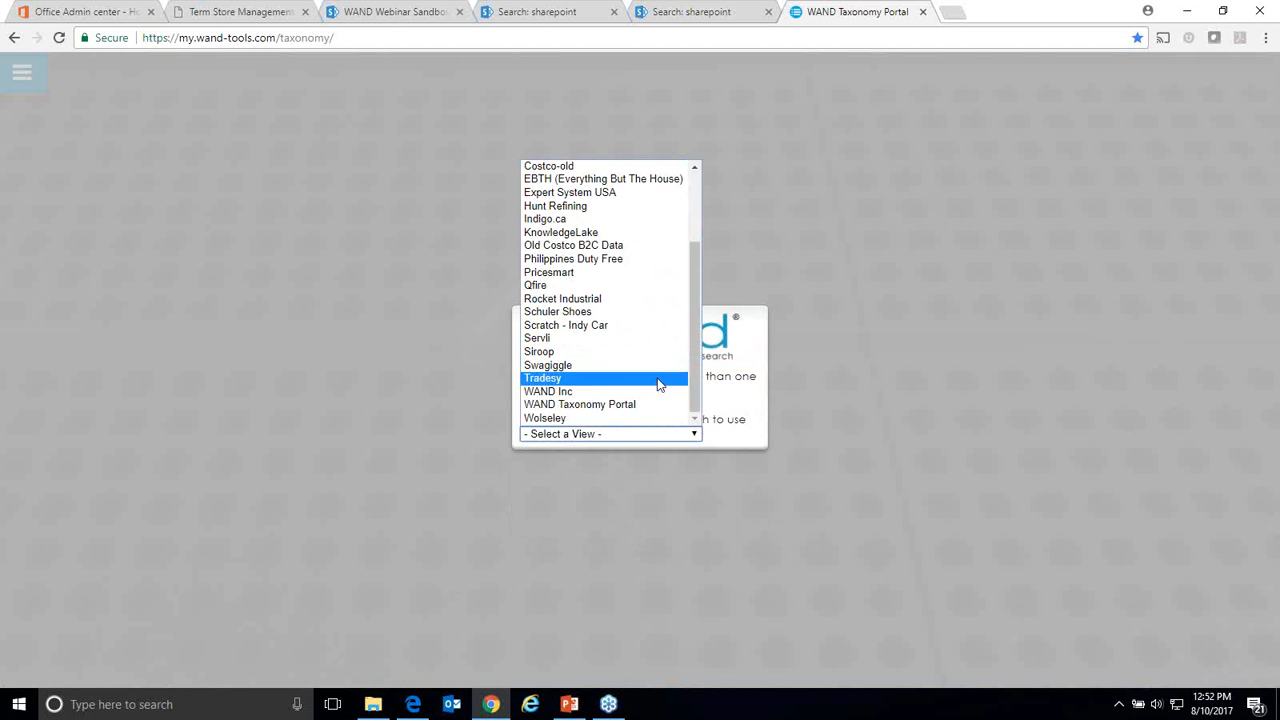
left_click(626, 408)
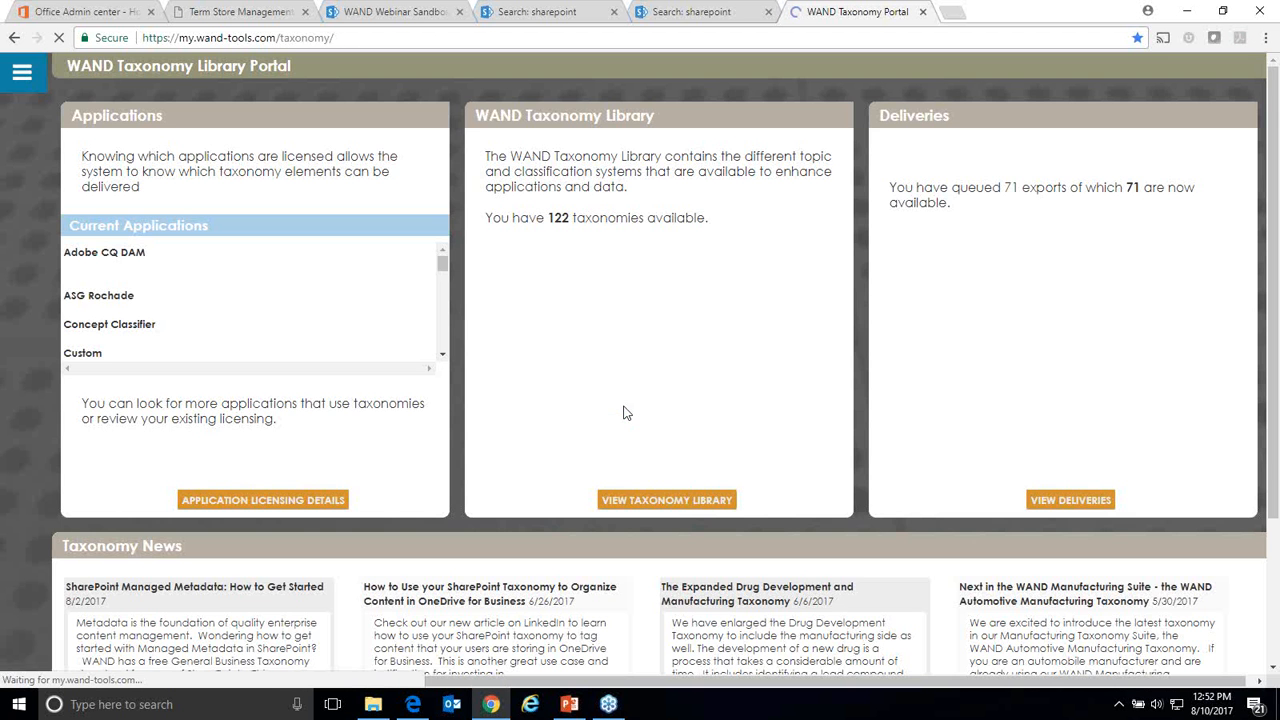
Step: Open the WAND Taxonomy Library and browse the available taxonomies down to Fleet Management
left_click(705, 502)
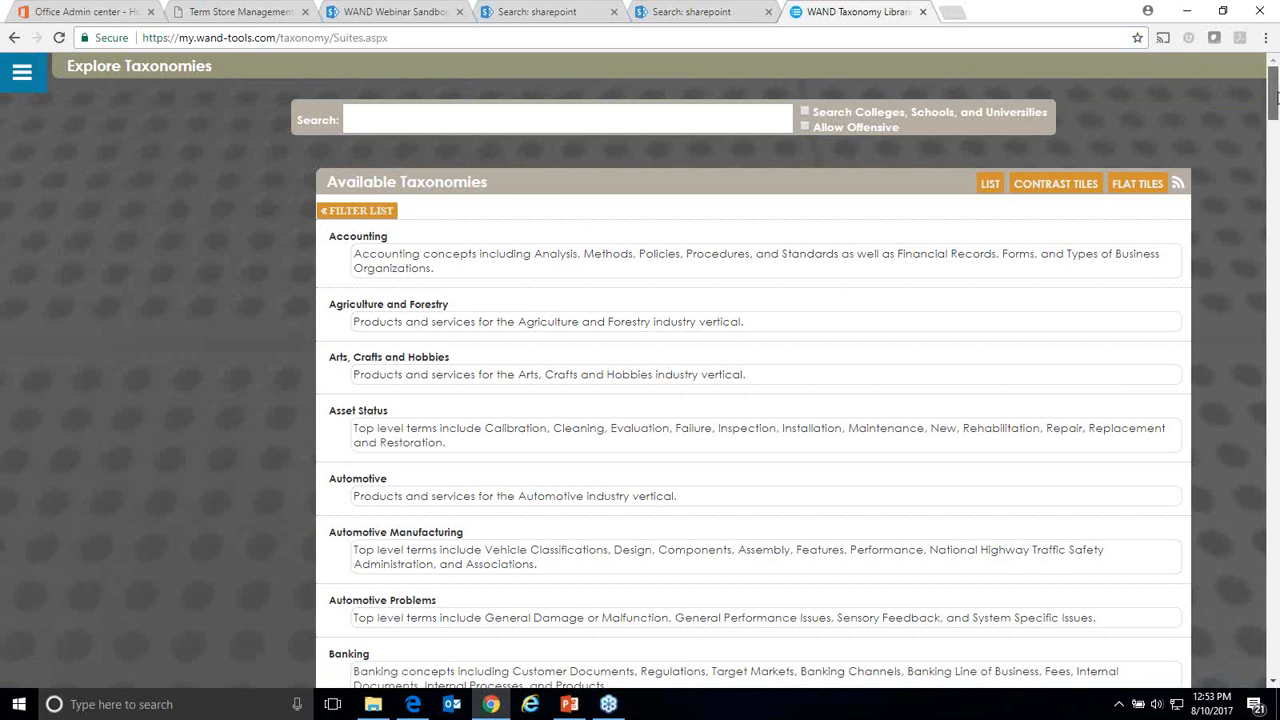
left_click_drag(1276, 118, 1277, 203)
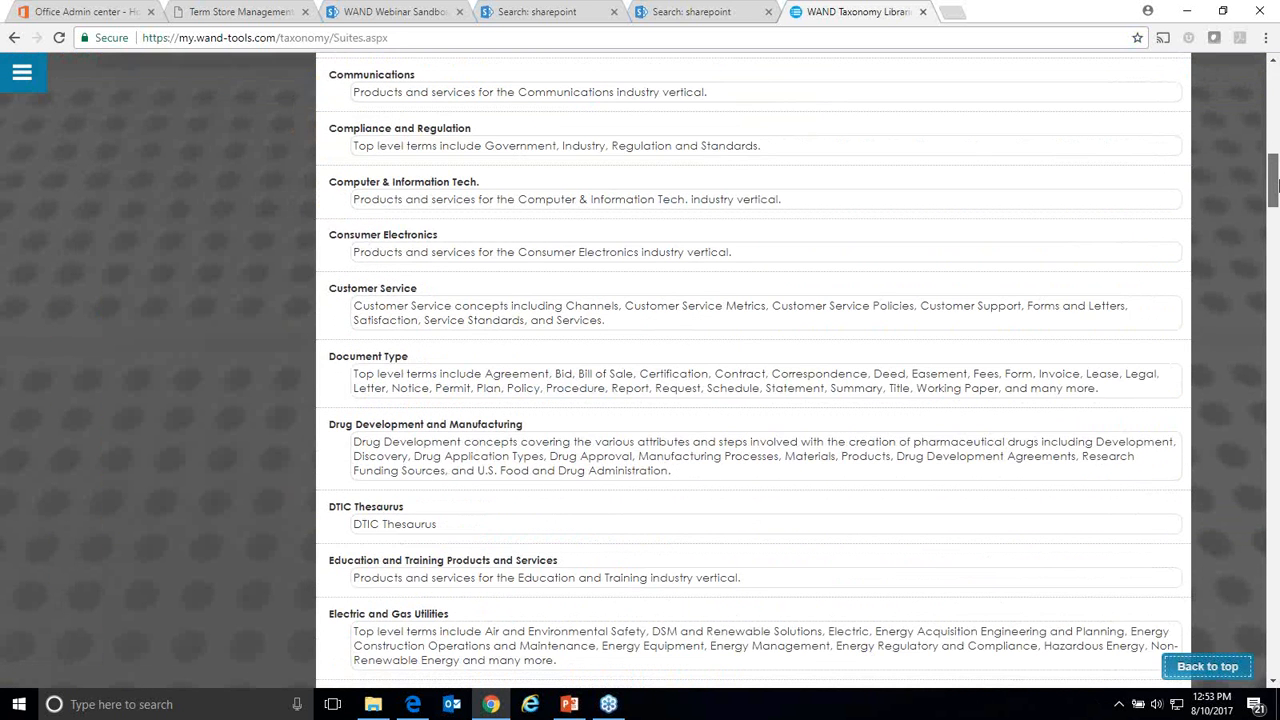
scroll(795, 330, "down", 7)
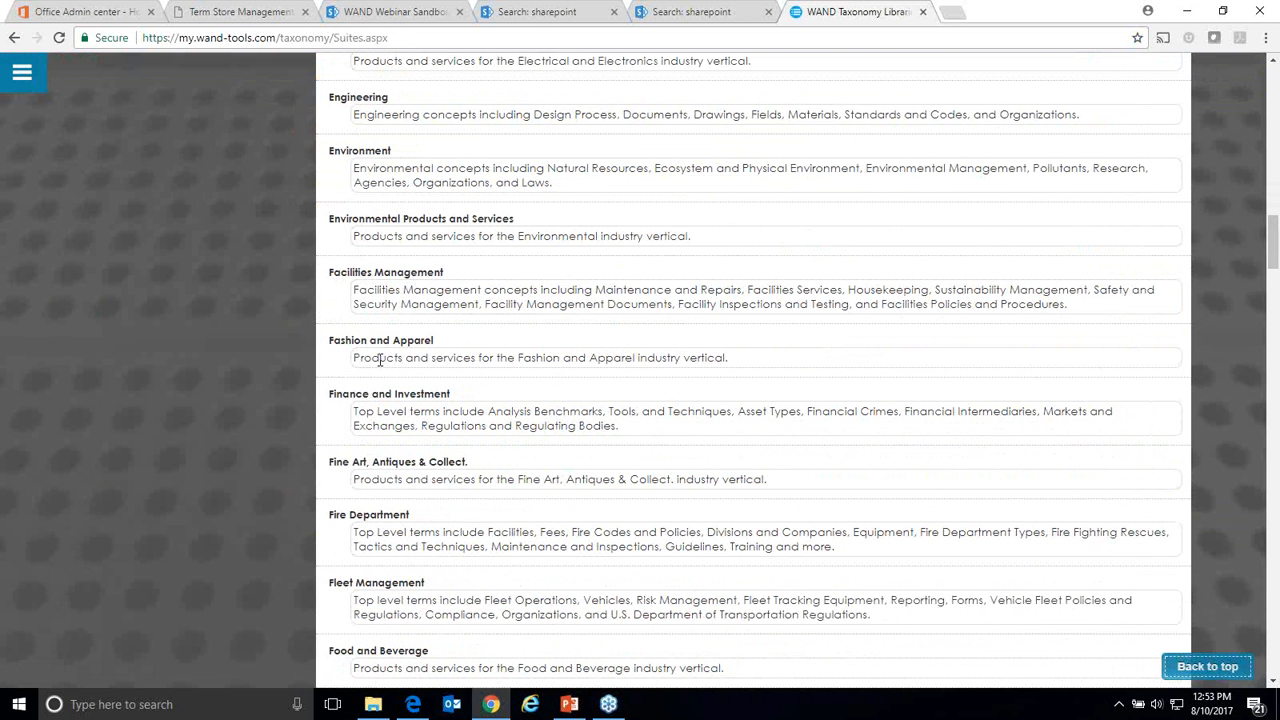
scroll(380, 366, "down", 1)
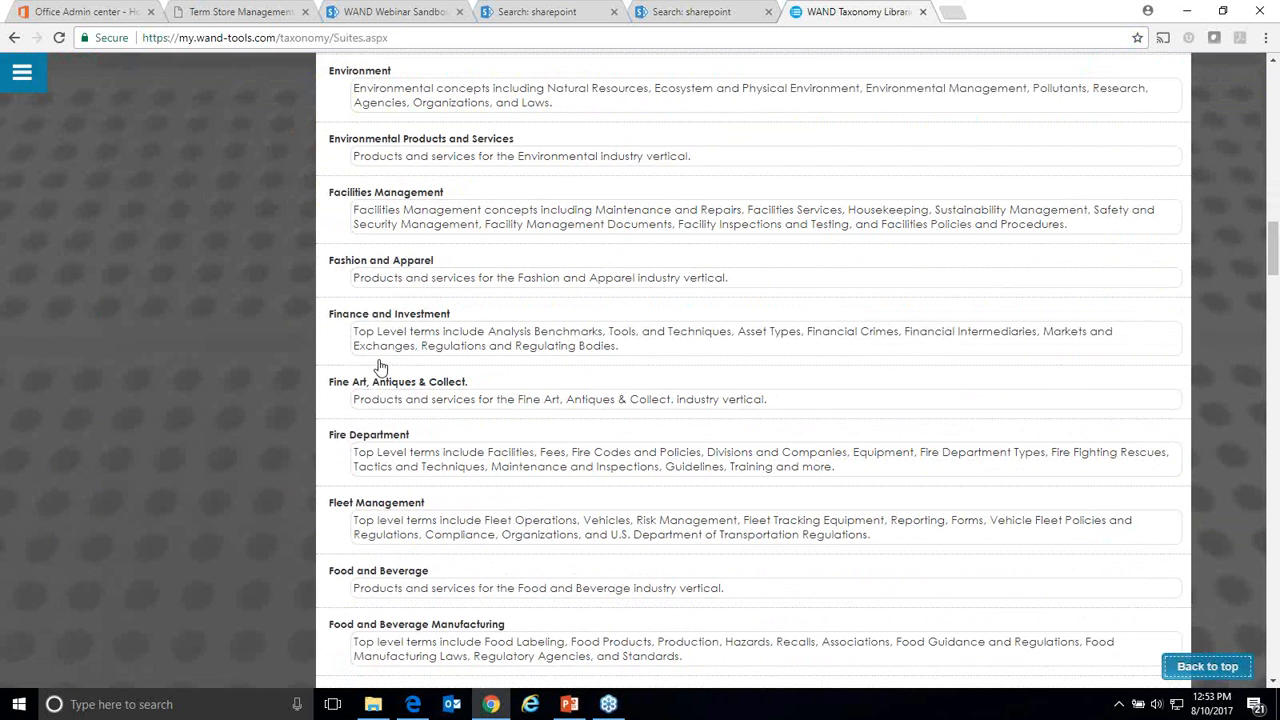
Step: Open the Fleet Management taxonomy and expand its Compliance and Fleet Operations branches
left_click(401, 505)
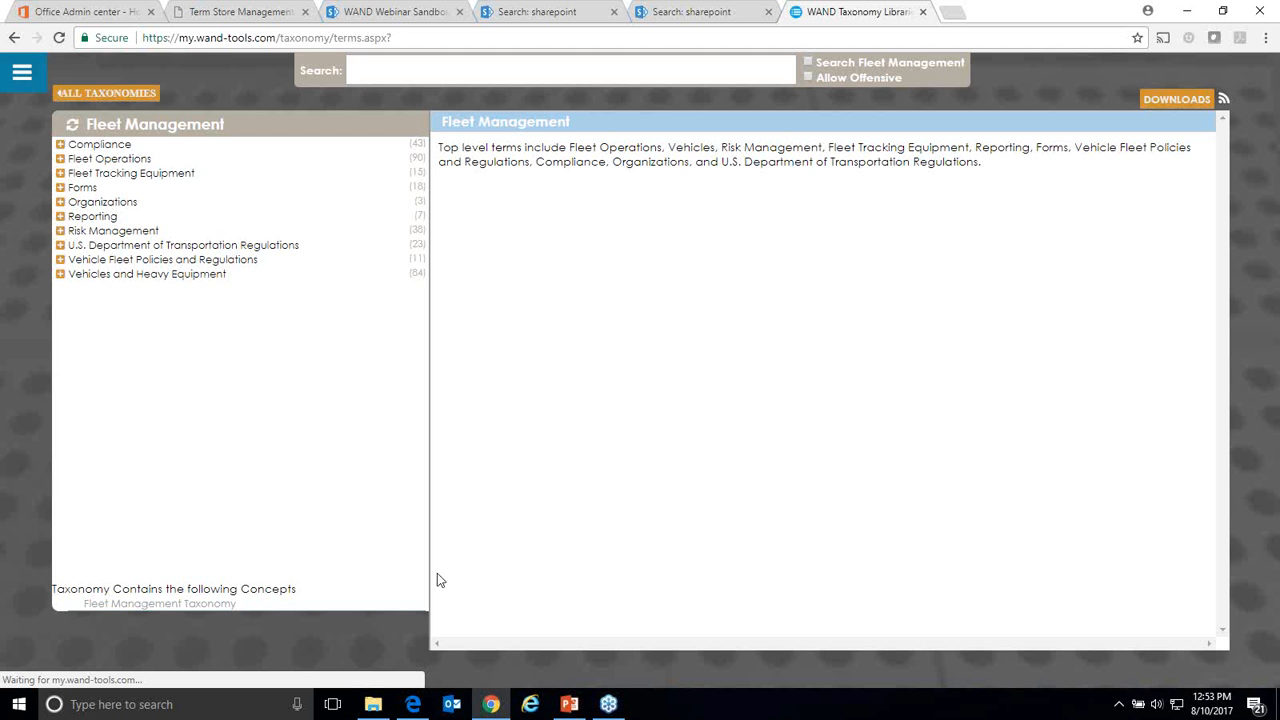
left_click(60, 145)
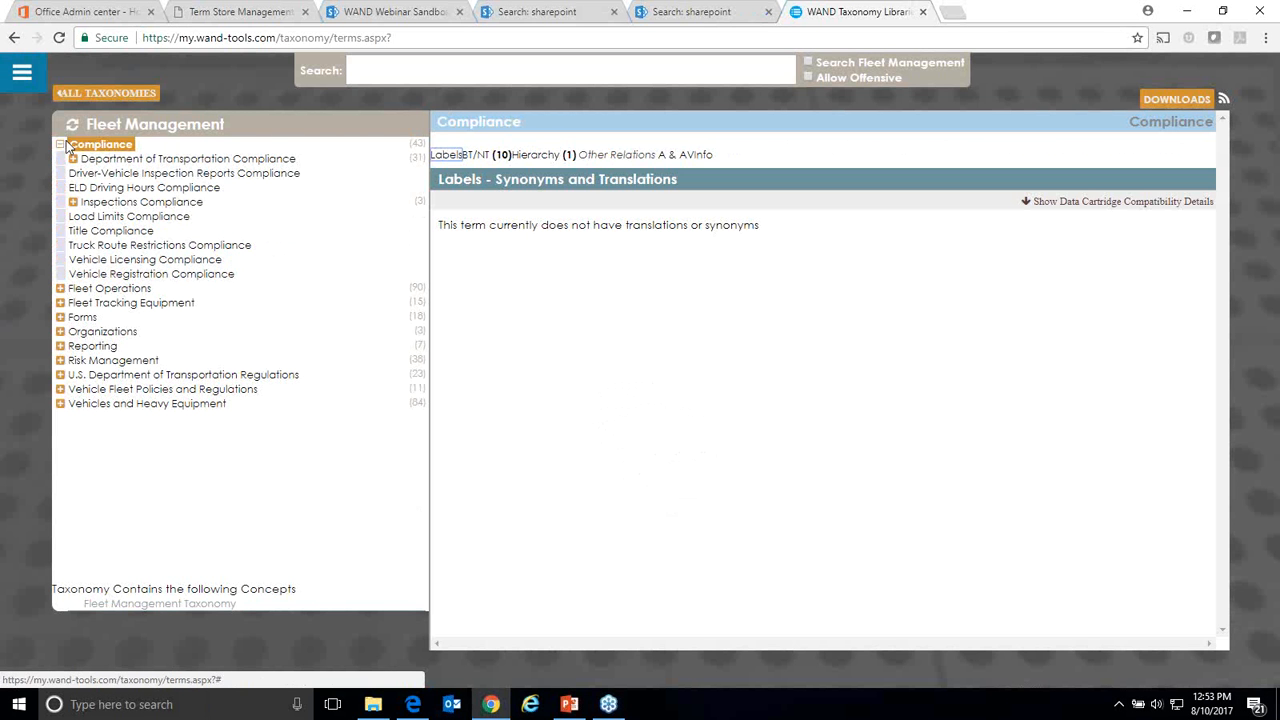
left_click(61, 287)
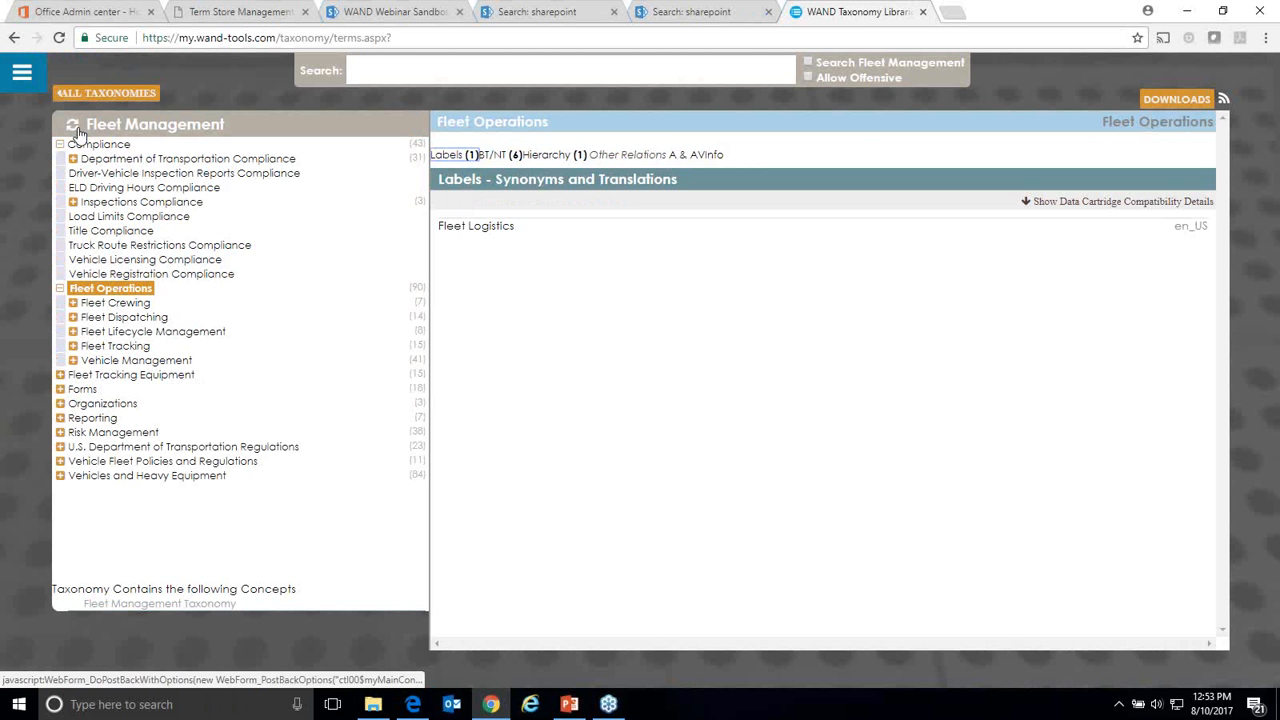
Step: Prepare a download of the Fleet Operations branch for SharePoint 2016 in SharePoint CSV format
left_click(1222, 99)
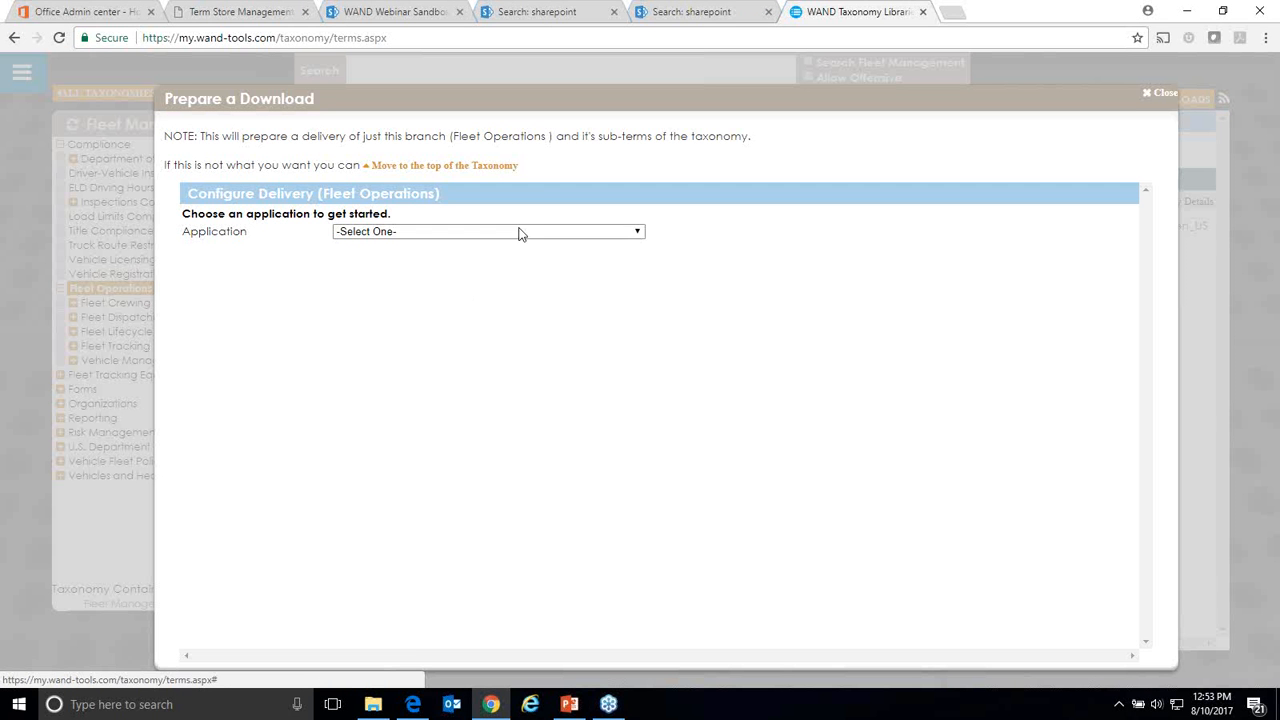
left_click(518, 232)
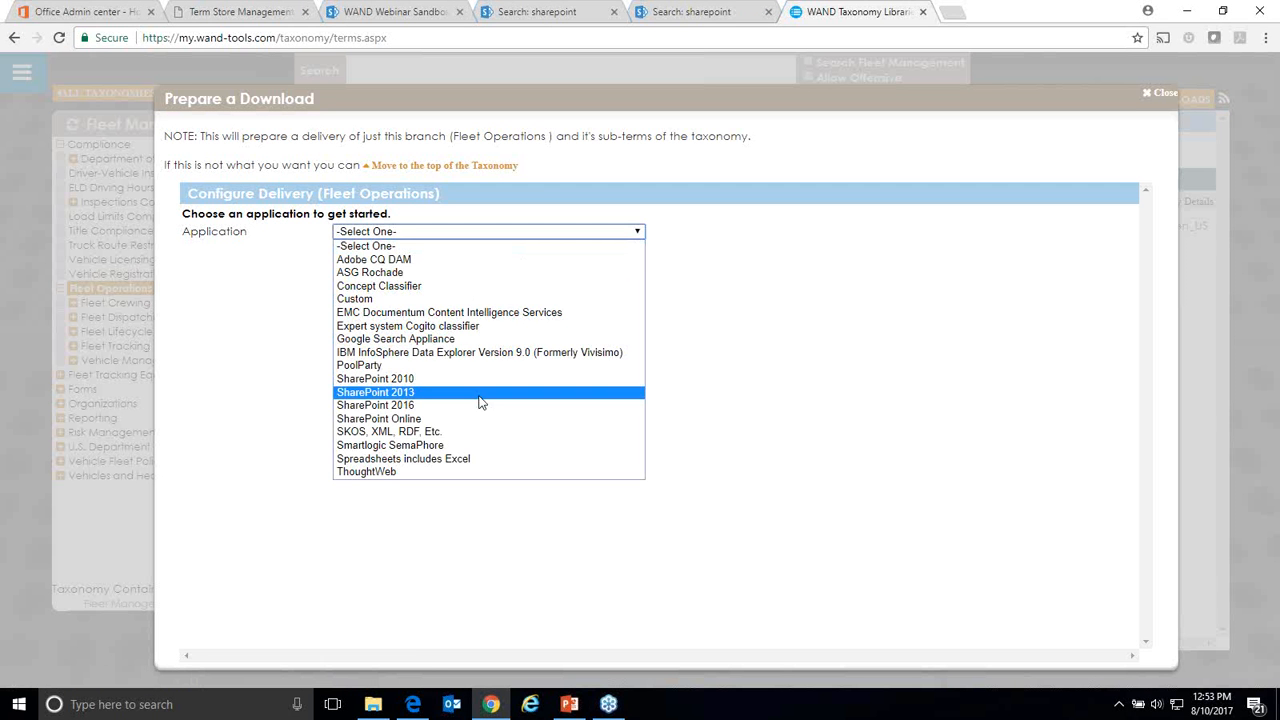
left_click(480, 405)
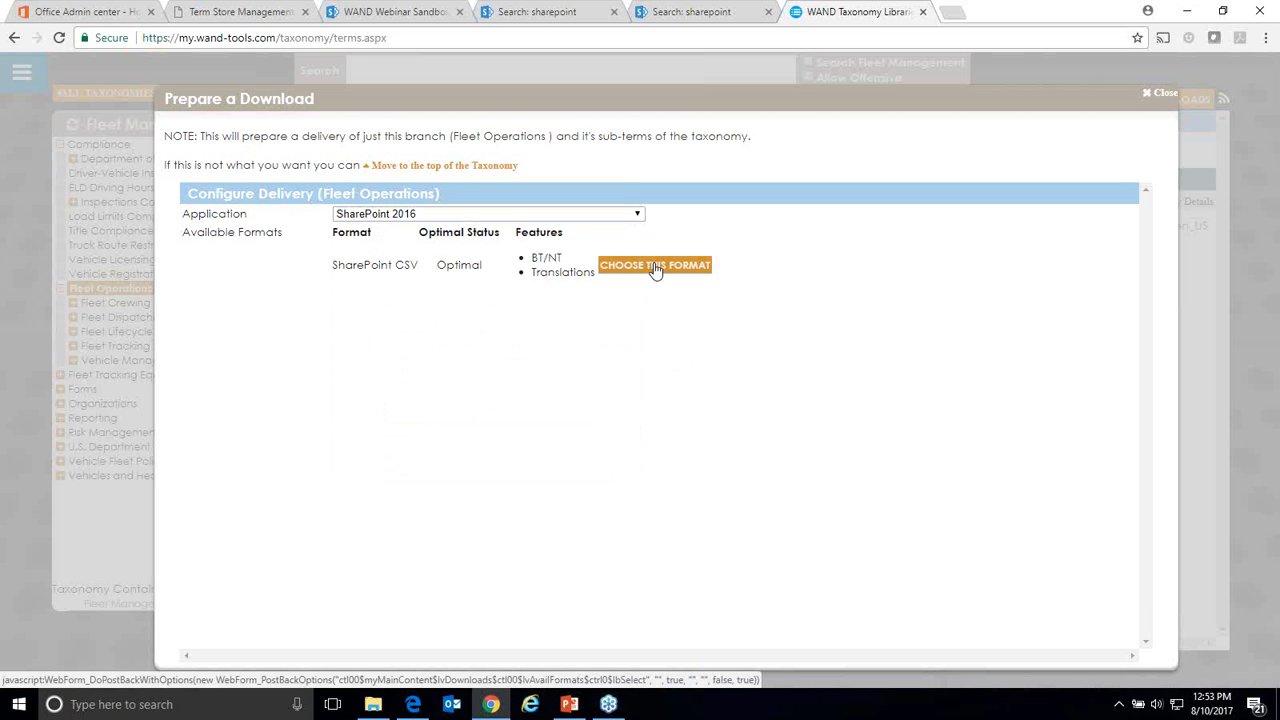
left_click(655, 266)
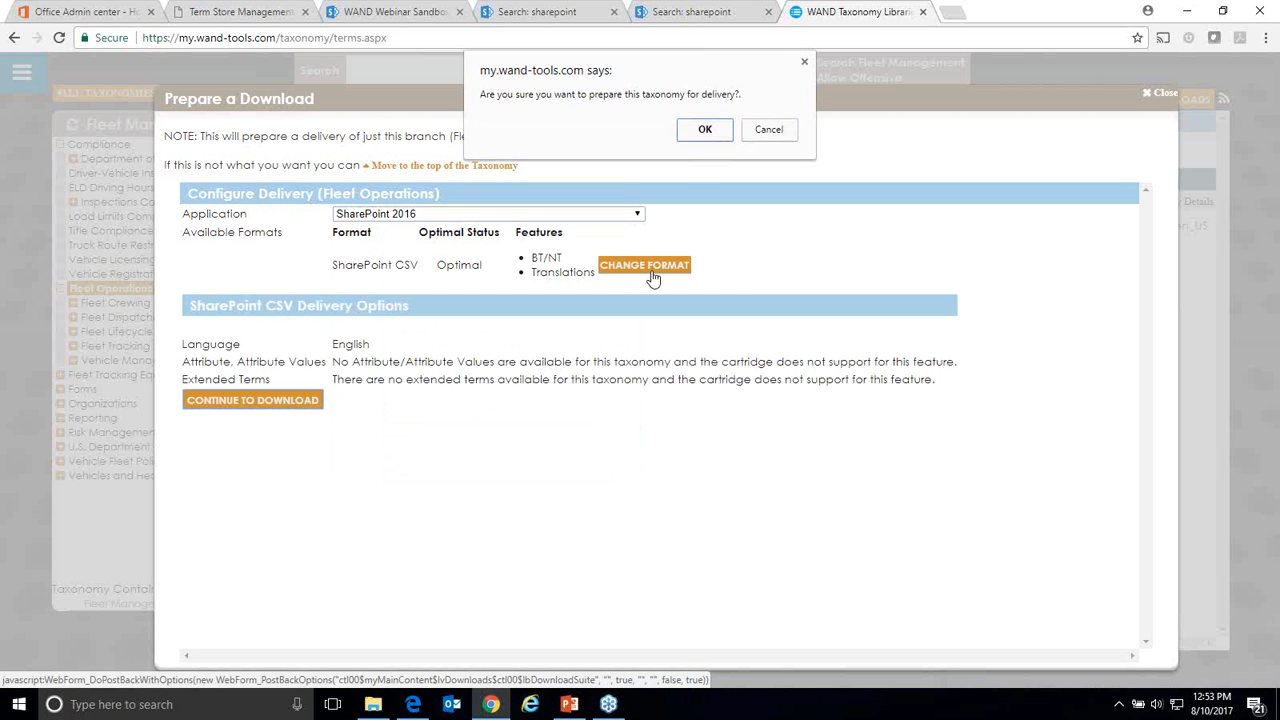
left_click(704, 129)
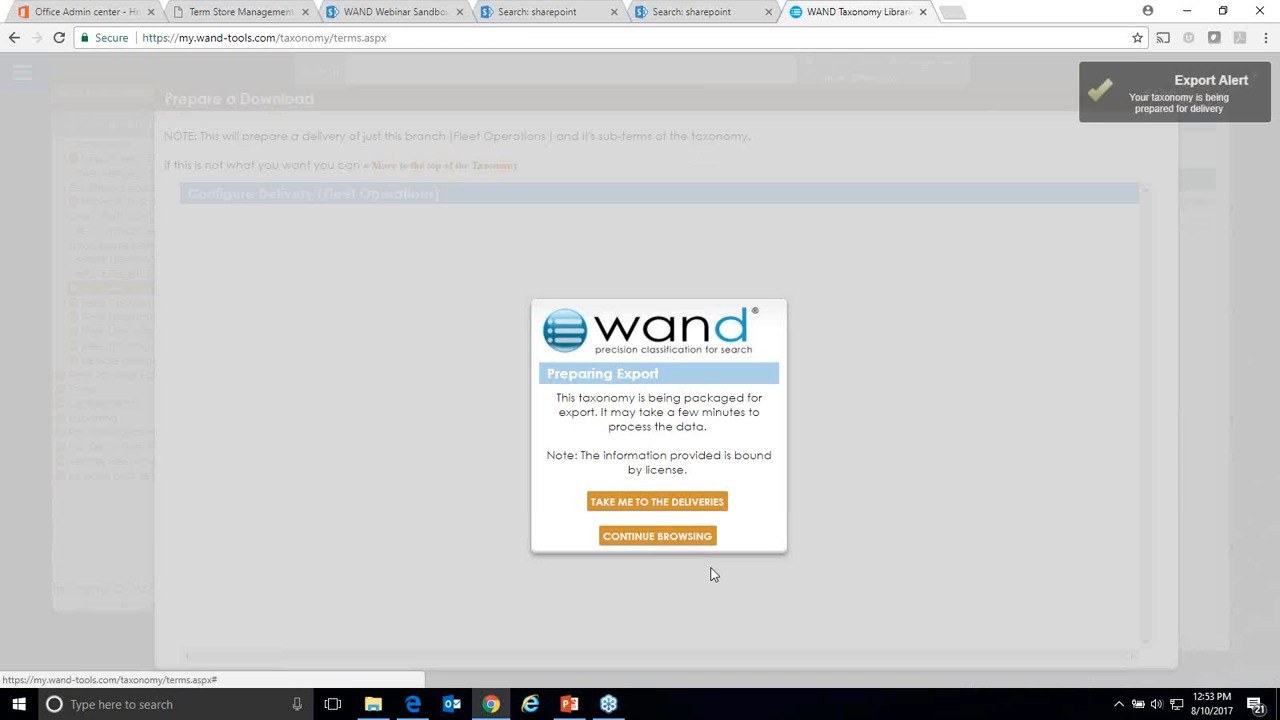
Step: Go to the portal's taxonomy deliveries and look through the available company views
left_click(688, 512)
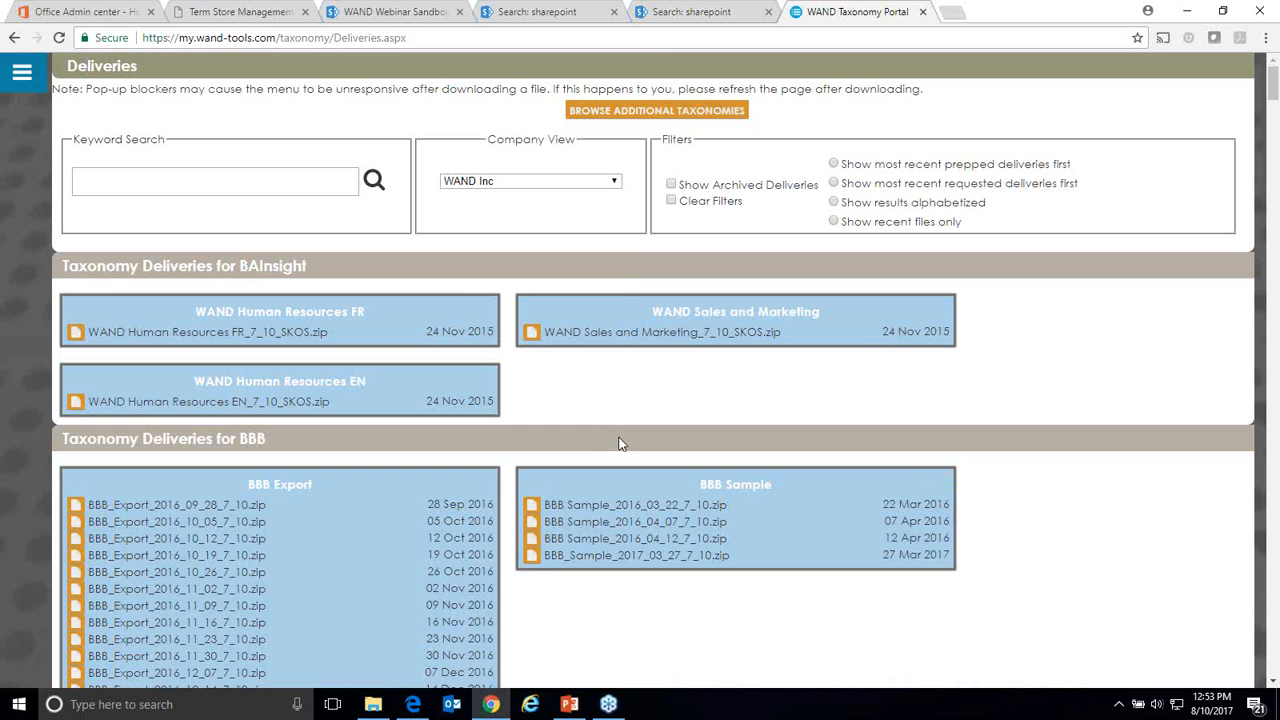
left_click(594, 180)
scroll(560, 330, "down", 5)
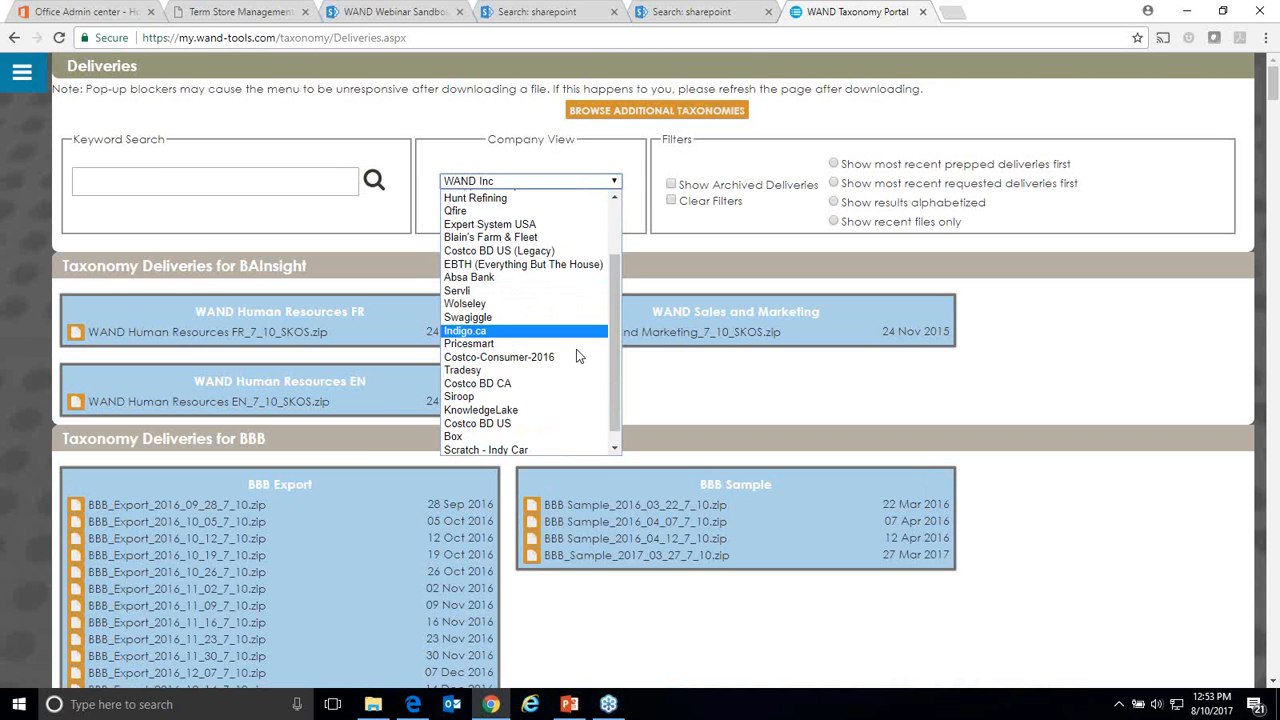
scroll(594, 280, "up", 3)
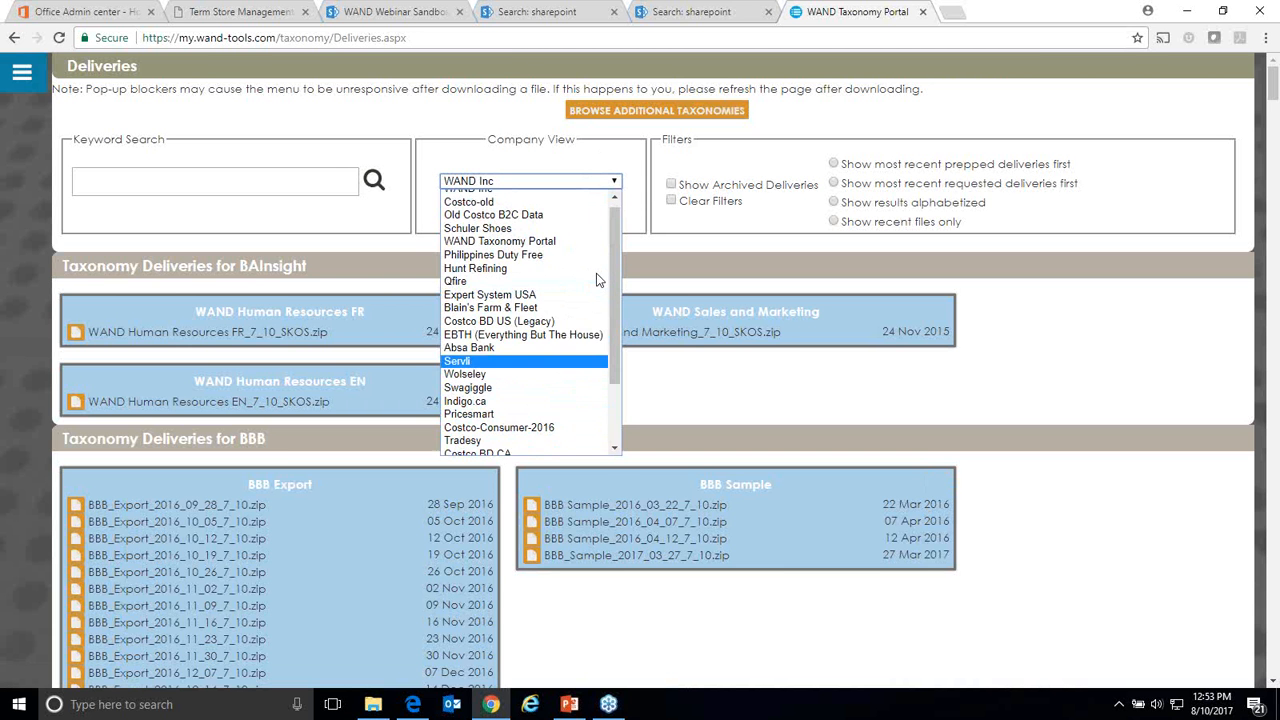
left_click(749, 411)
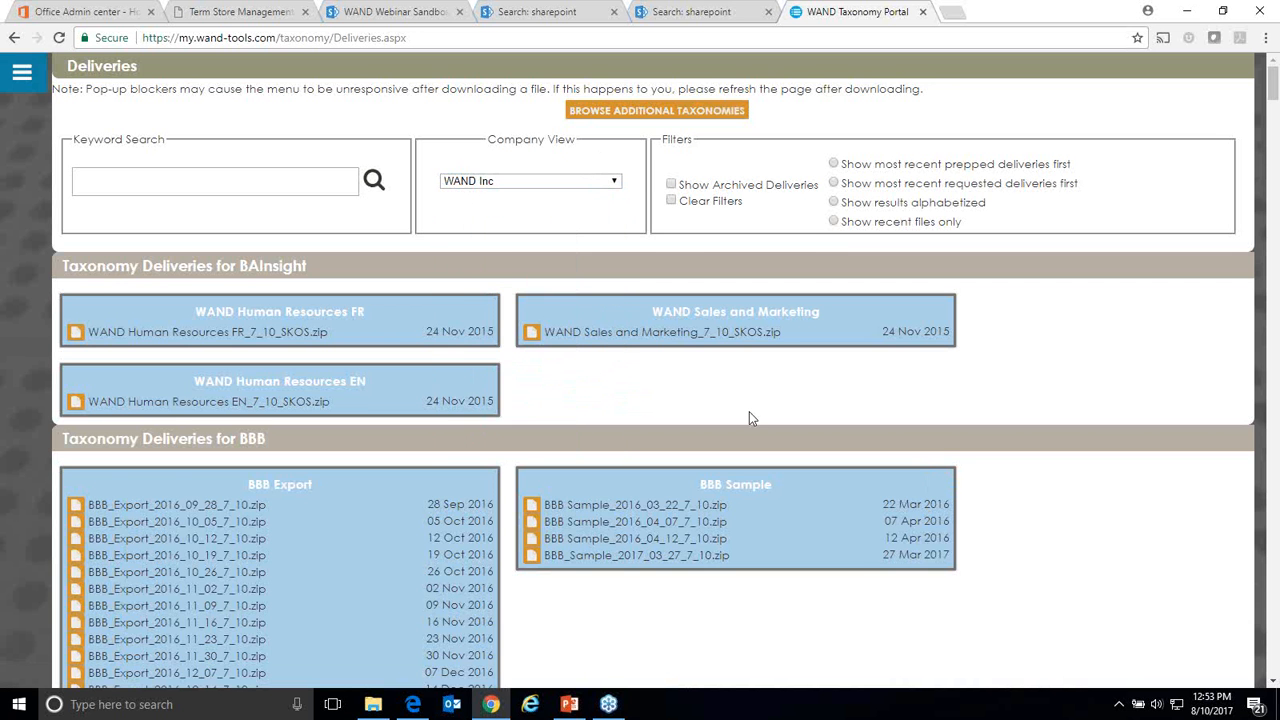
Step: Download the WAND Project Management_SHAREPOINT.zip delivery and accept its license agreement
scroll(741, 400, "down", 20)
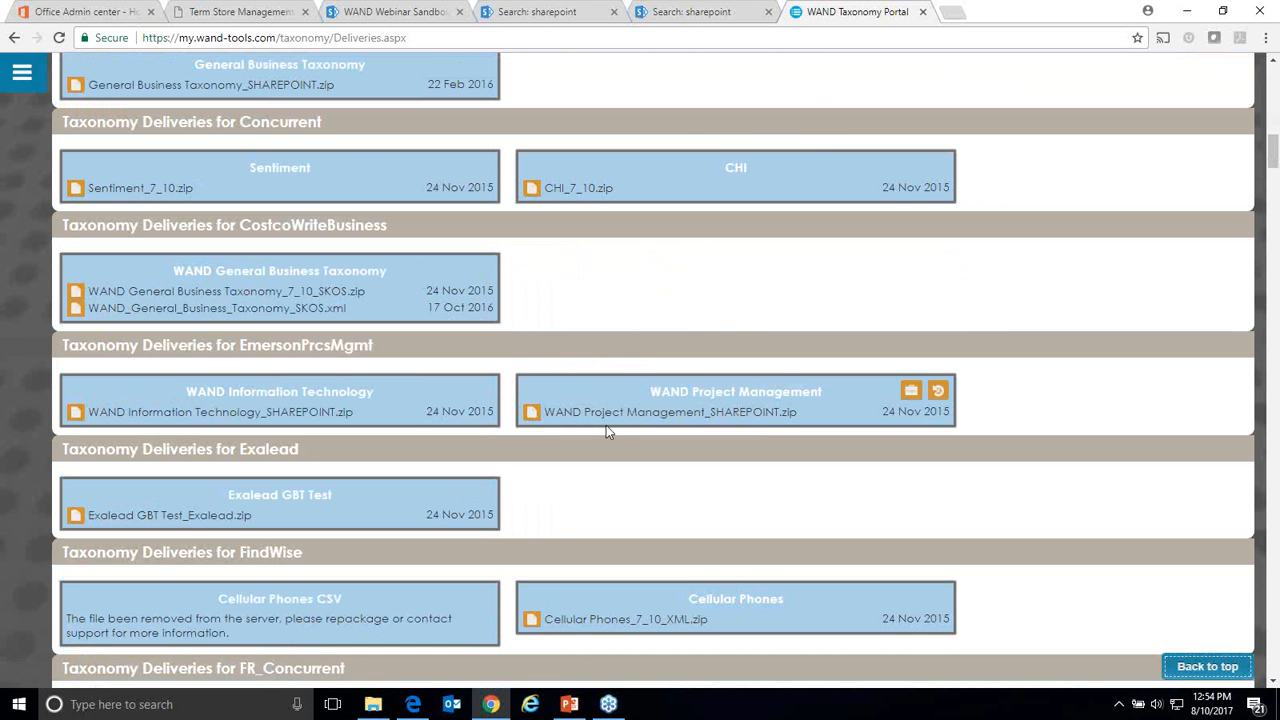
left_click(534, 414)
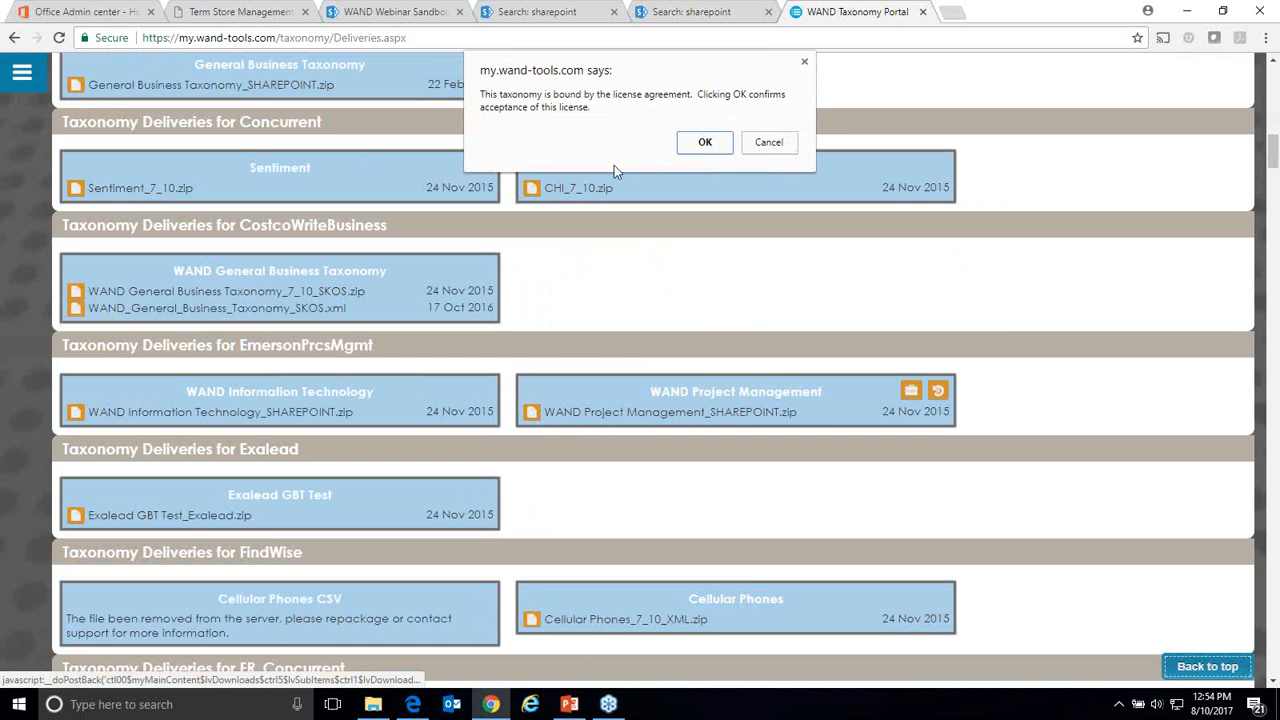
left_click(708, 143)
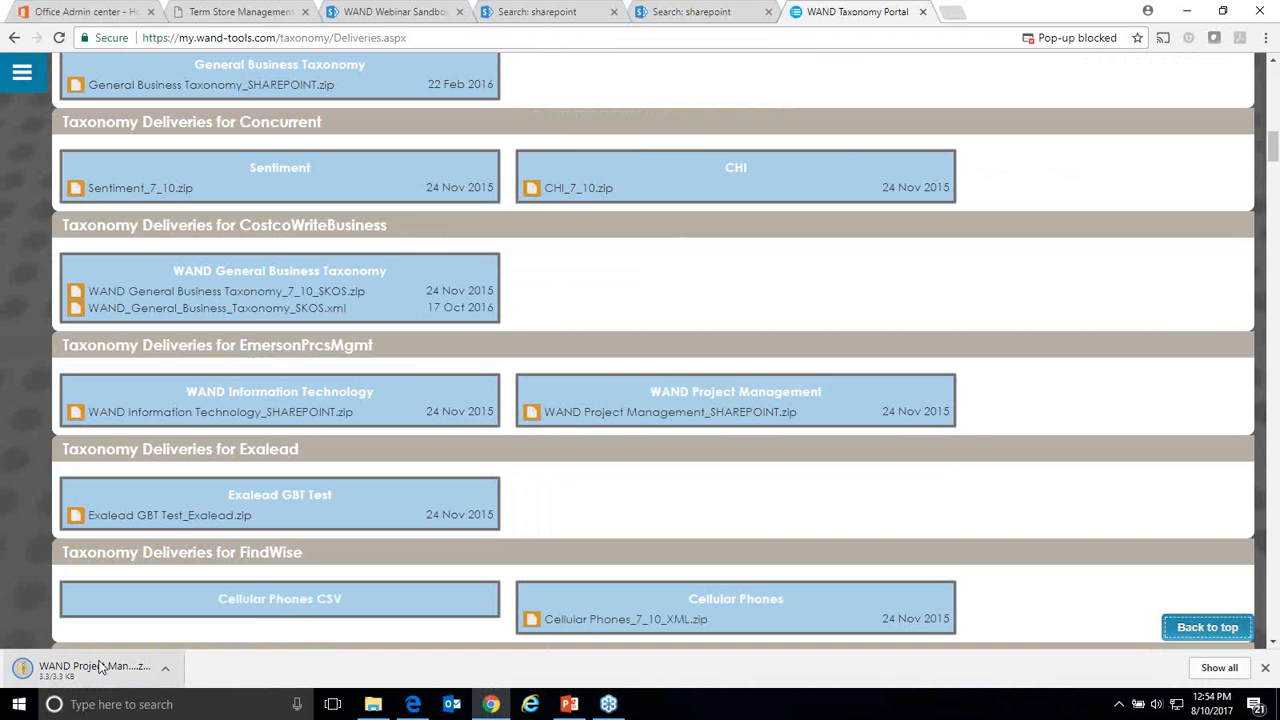
Step: Open the WAND_Import Project Management CSV from the downloaded zip in Excel and widen column A
left_click(100, 663)
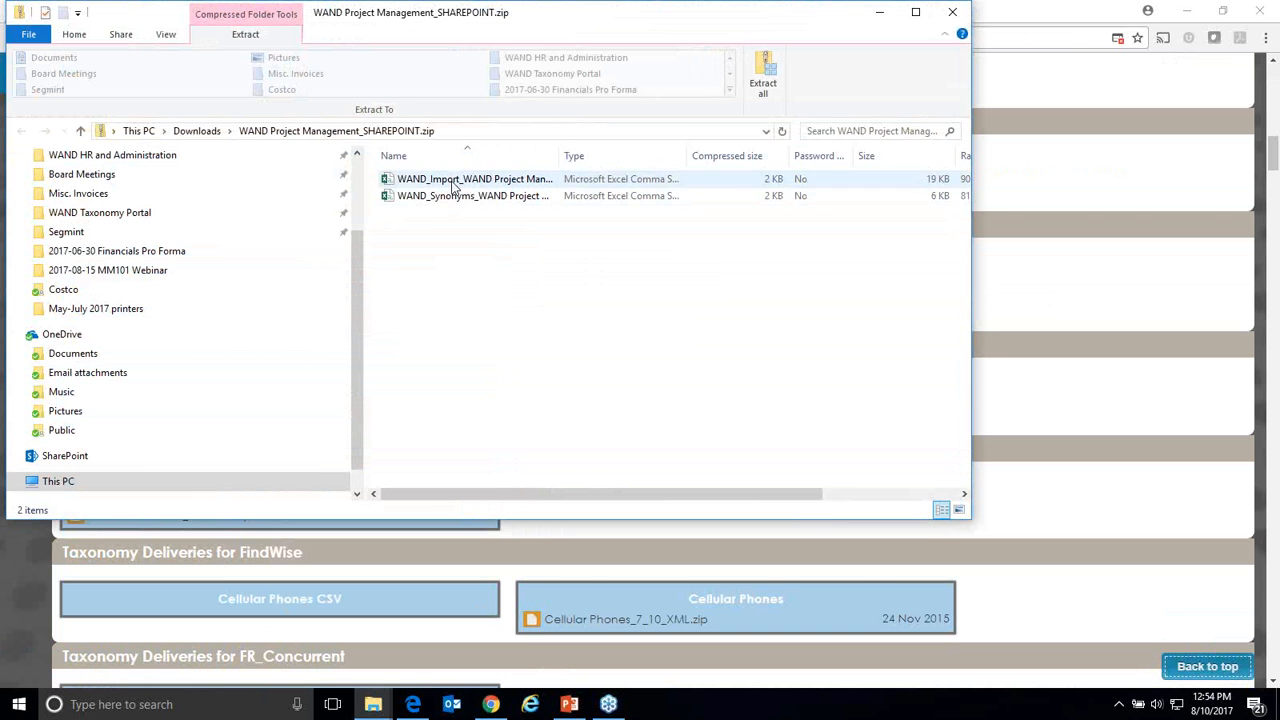
left_click(453, 182)
double_click(452, 182)
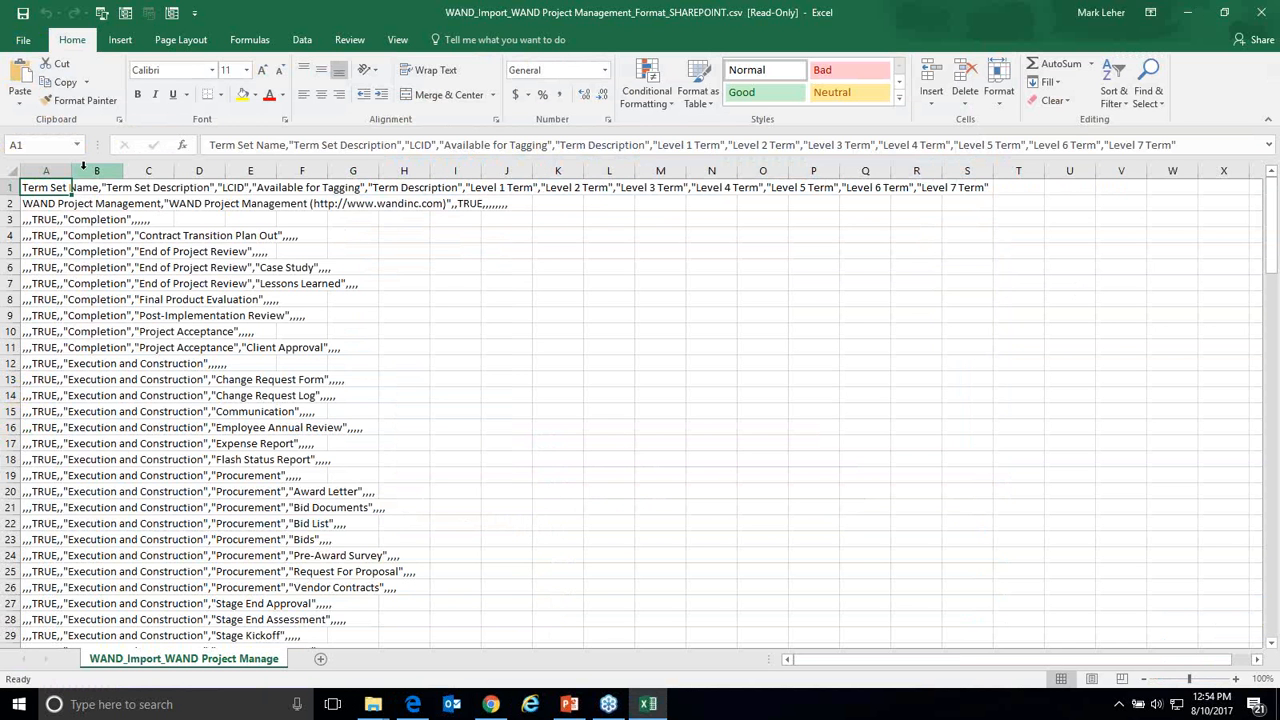
left_click_drag(71, 170, 303, 170)
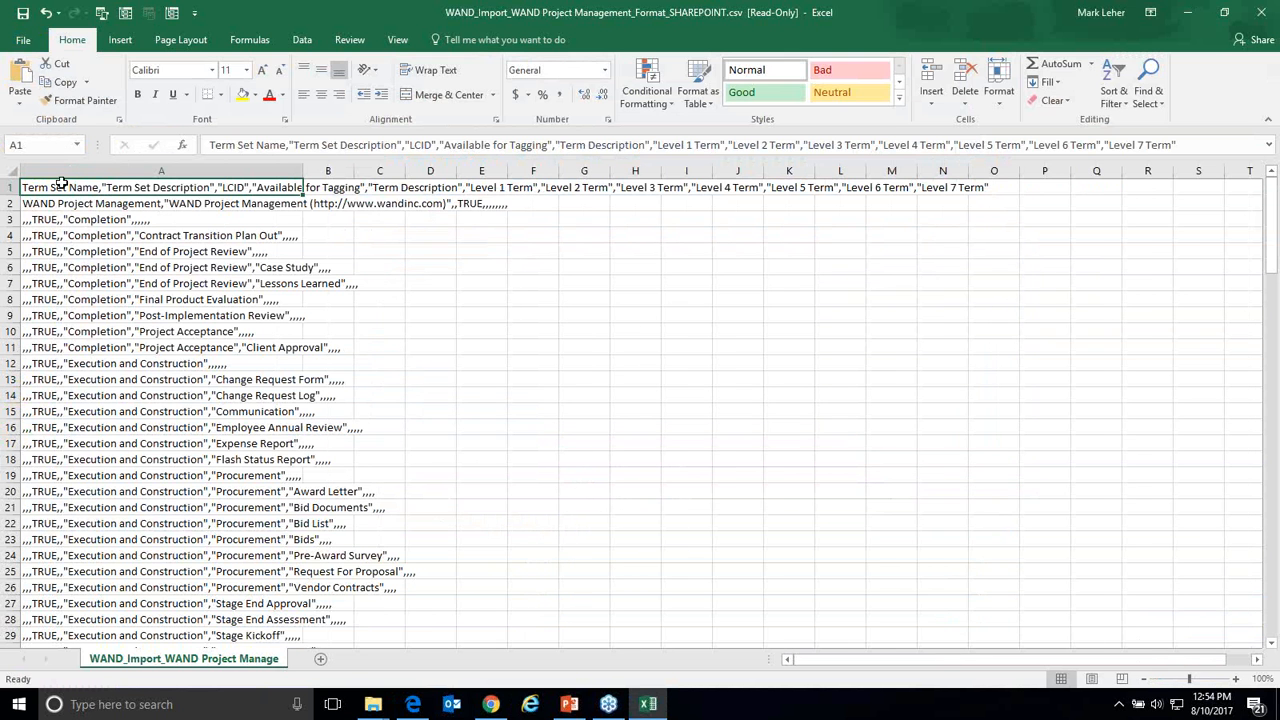
Step: Set up saving a copy of the workbook to the Desktop in CSV (Comma delimited) format
left_click(33, 45)
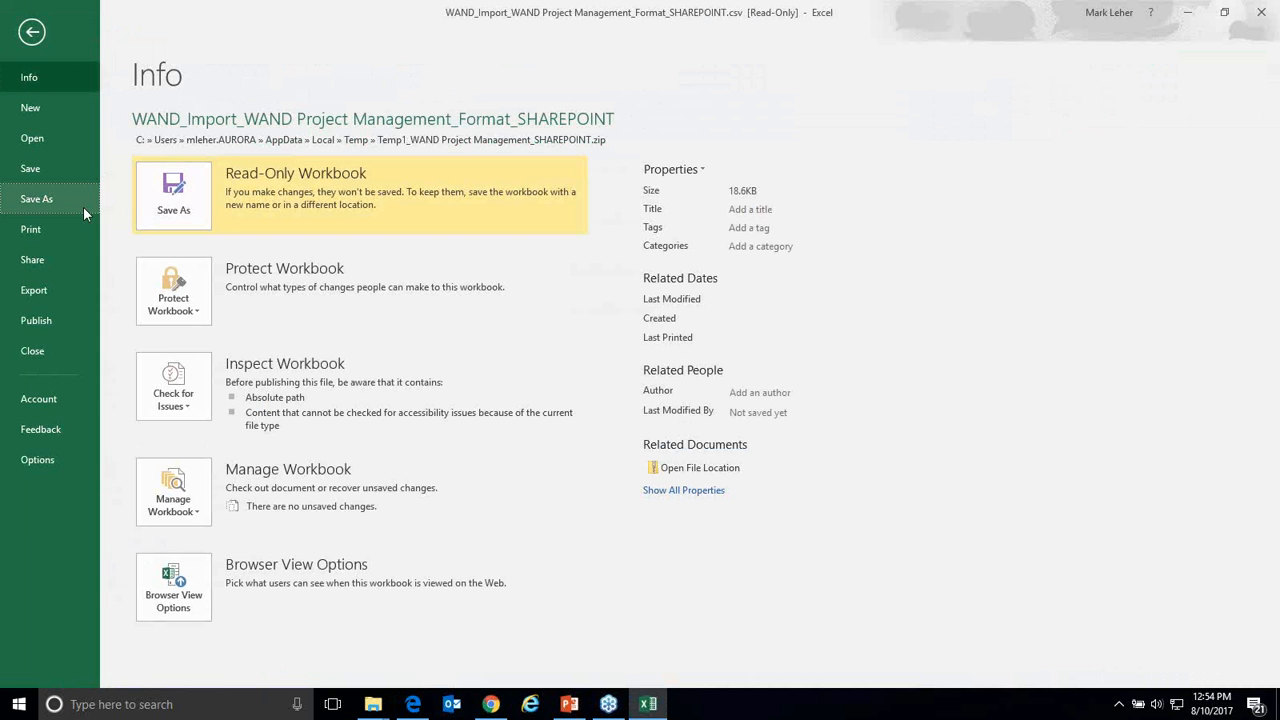
left_click(72, 205)
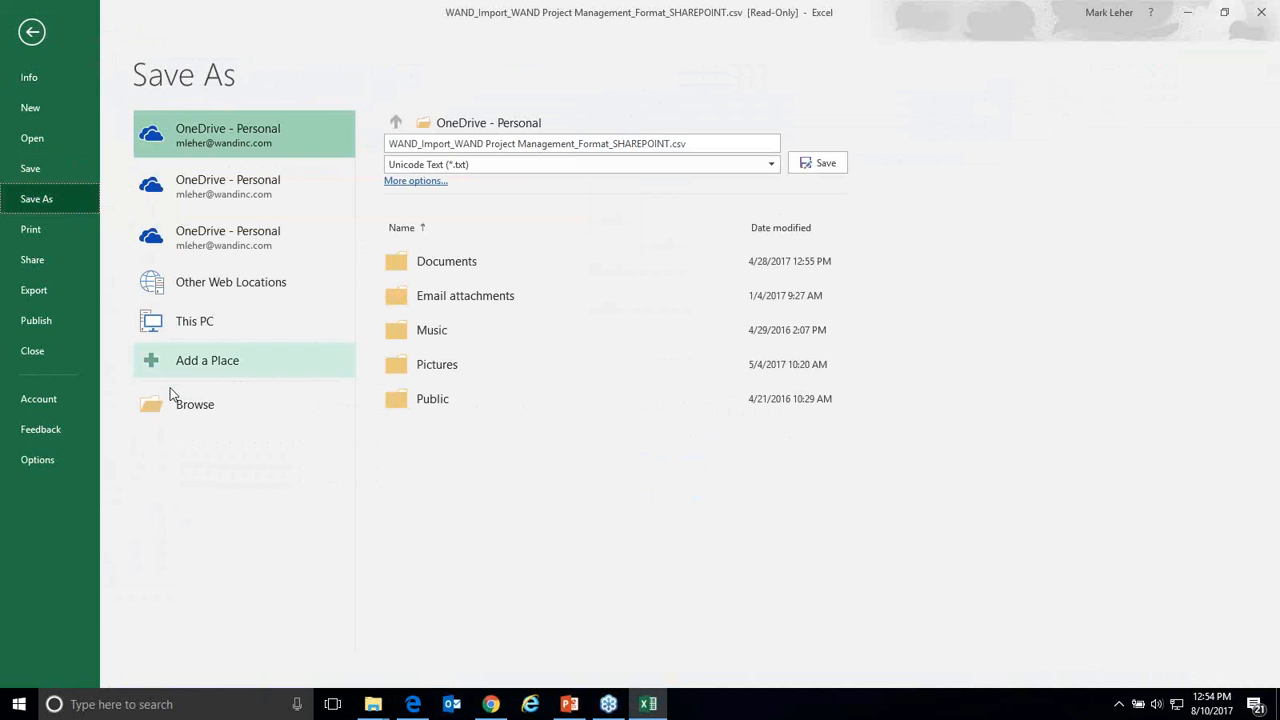
left_click(178, 408)
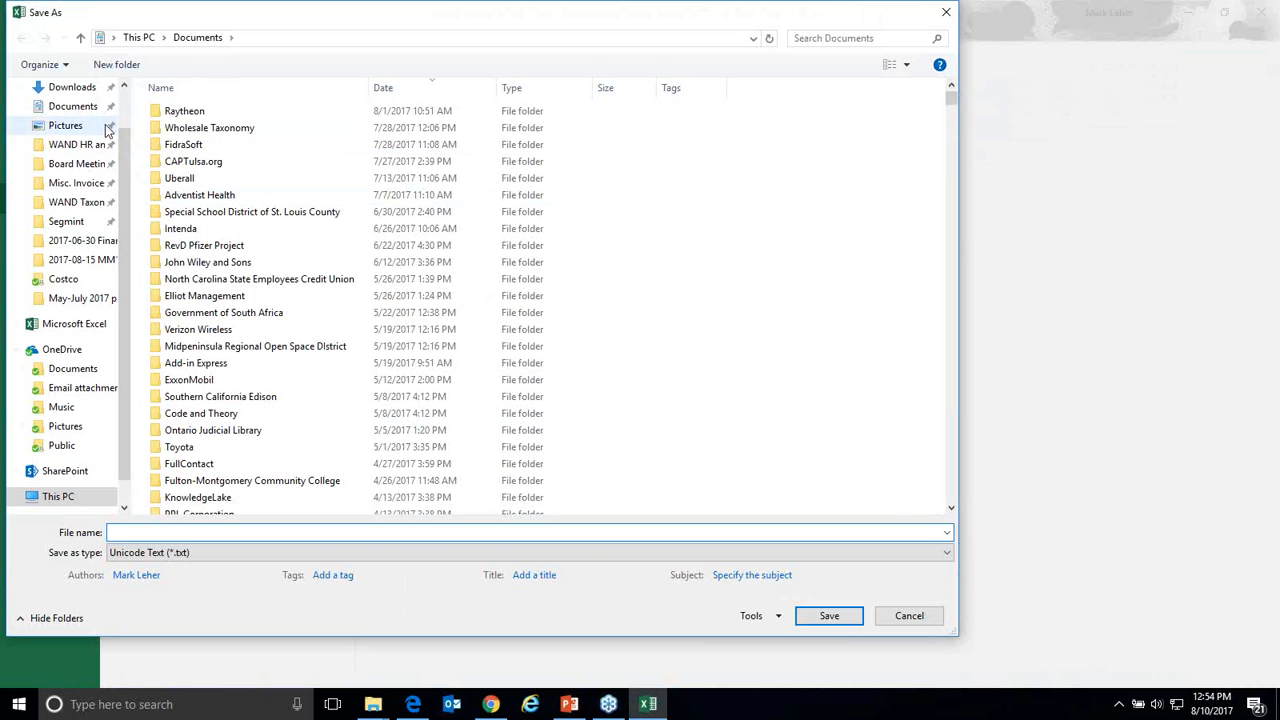
scroll(124, 119, "up", 1)
left_click(96, 118)
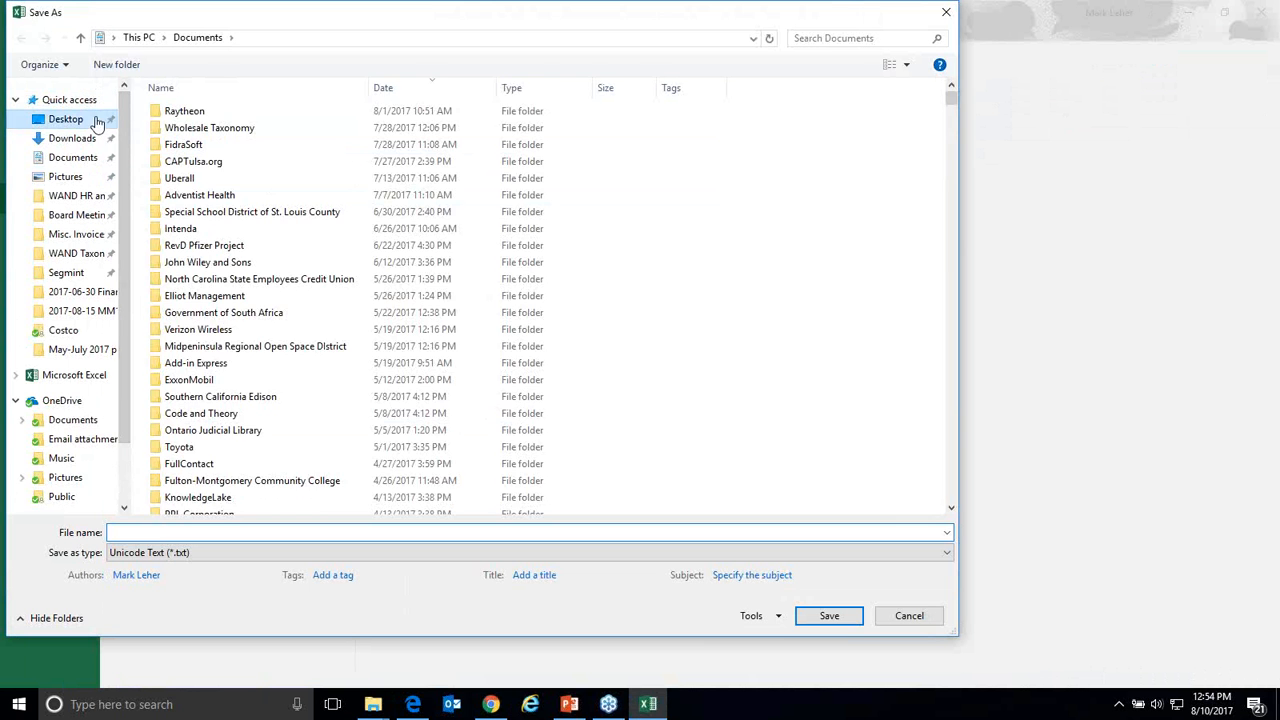
left_click(197, 552)
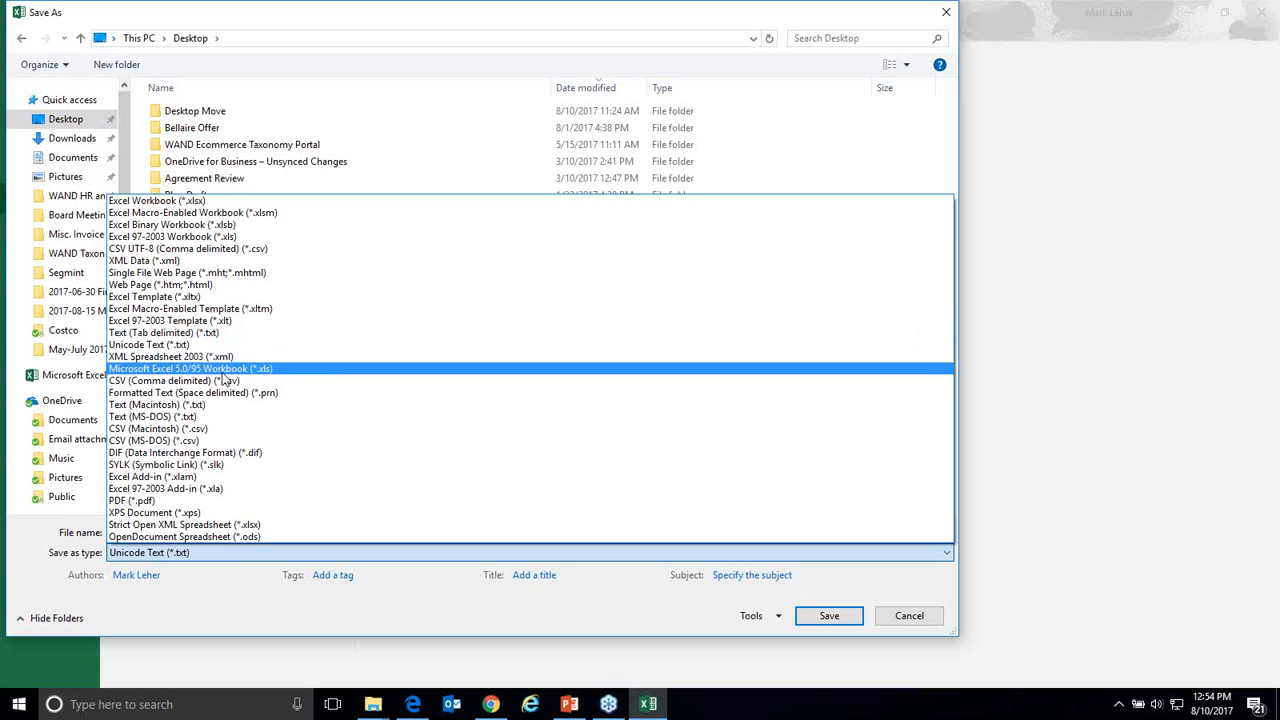
left_click(228, 381)
Step: Name the CSV copy projectmgm and save it
left_click(228, 534)
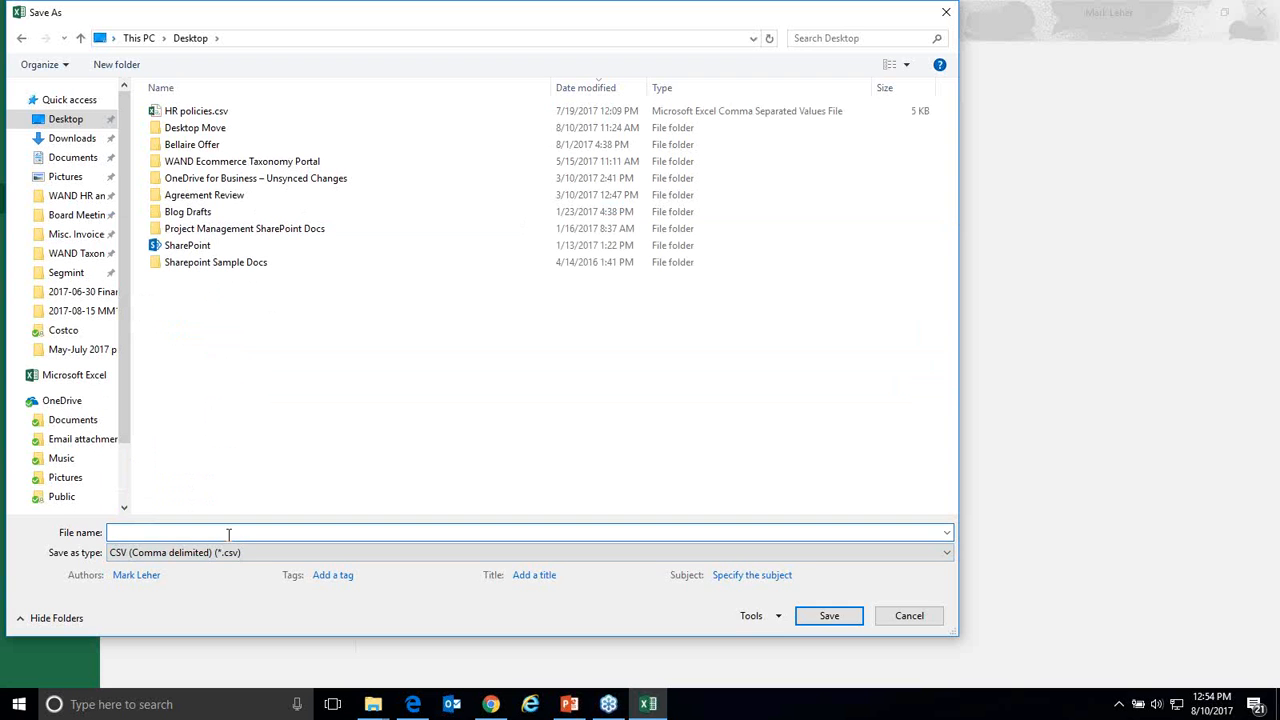
type("proj")
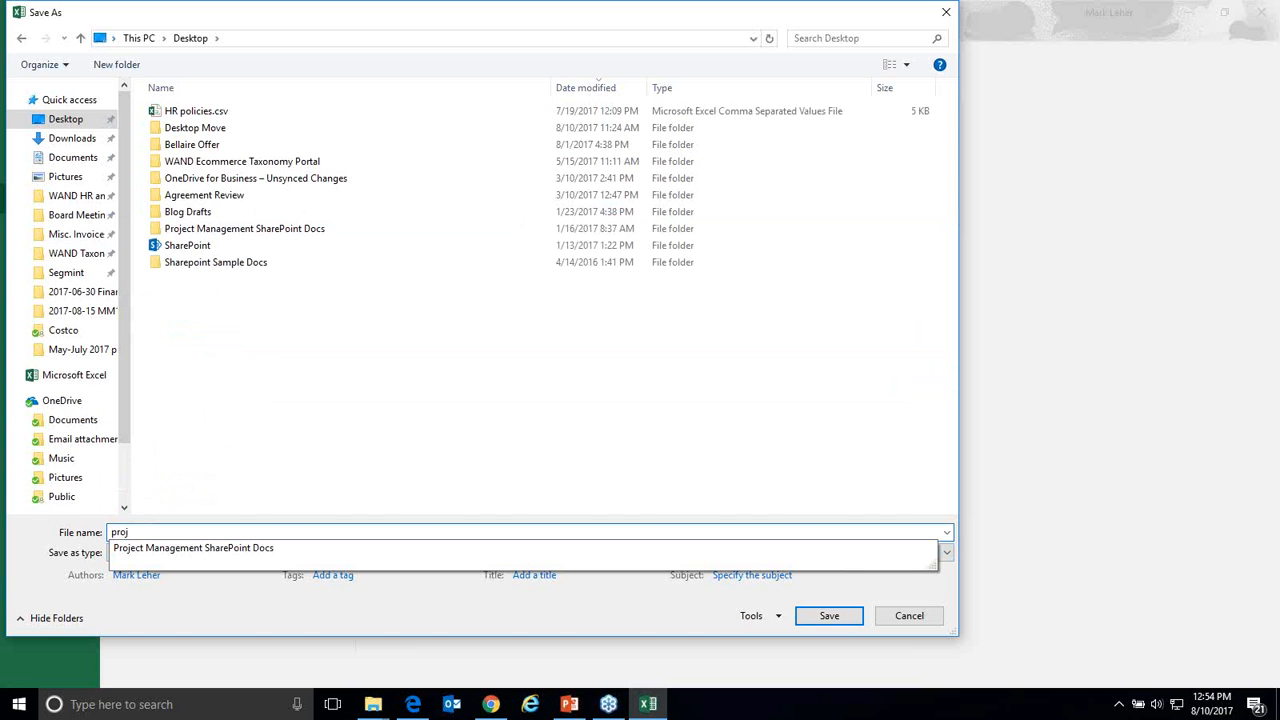
type("etc")
key("BackSpace")
key("BackSpace")
type("ct m")
key("BackSpace")
key("BackSpace")
type("mgm")
left_click(829, 617)
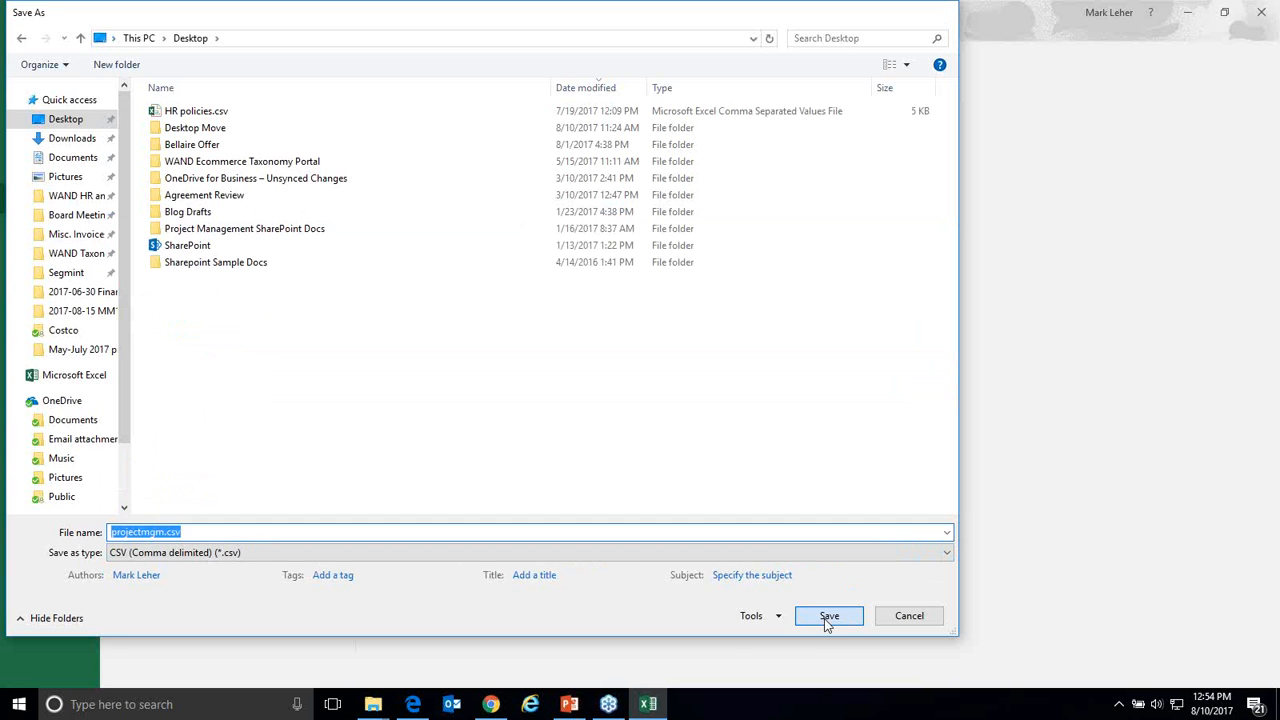
Step: Switch to the SharePoint term store in Chrome and start a term set import into the WAND Taxonomy Portal group
left_click(491, 704)
left_click(185, 10)
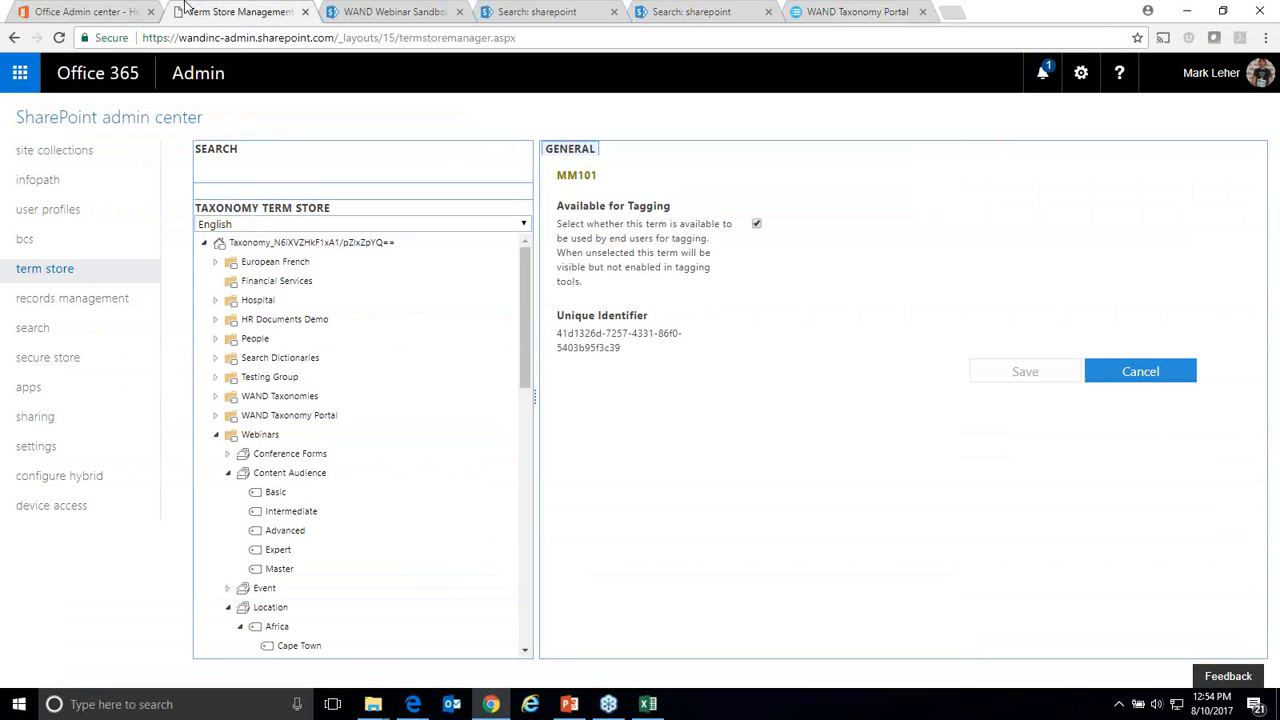
left_click(262, 417)
right_click(259, 420)
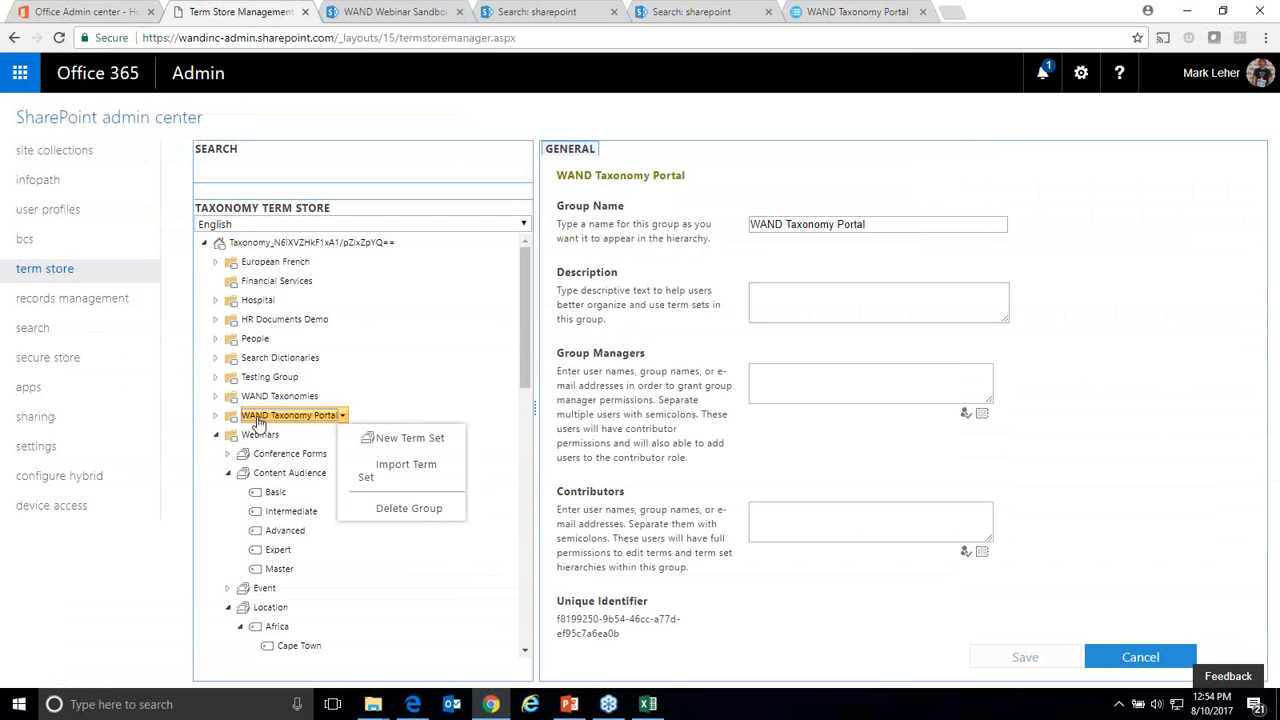
left_click(383, 469)
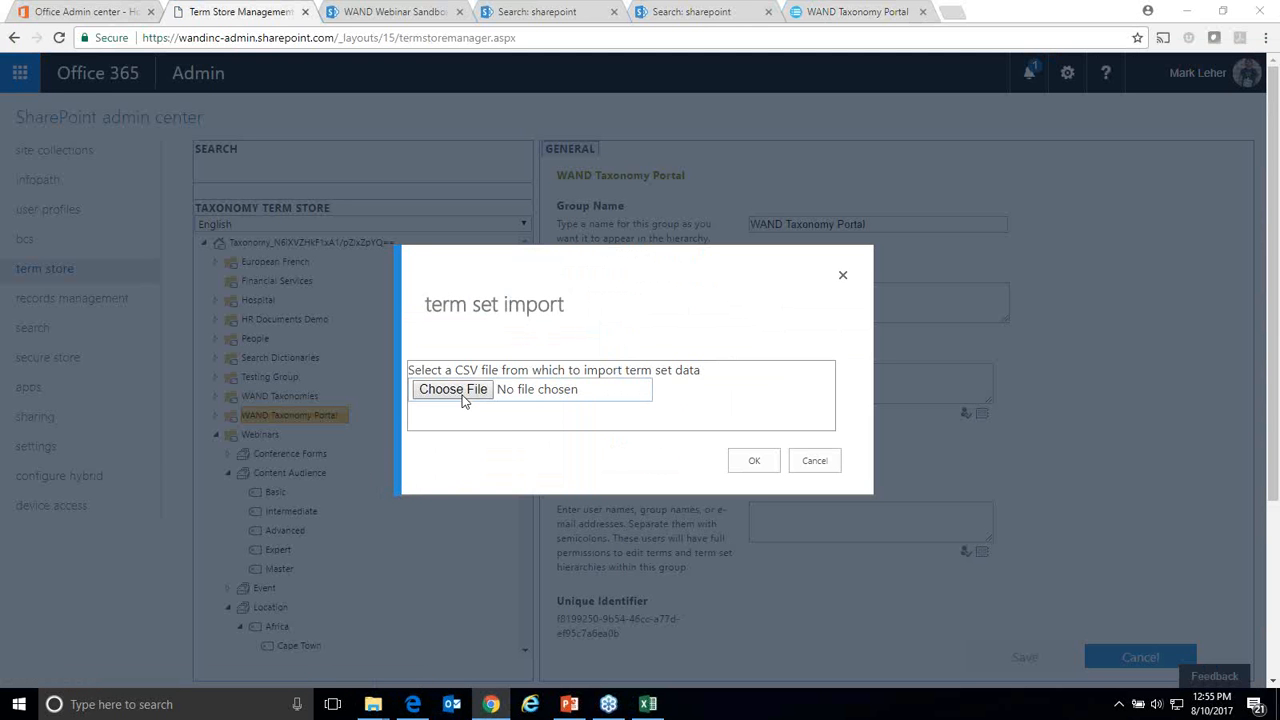
Step: Try to import the term set from projectmgm.csv on the Desktop
left_click(462, 398)
scroll(611, 177, "up", 5)
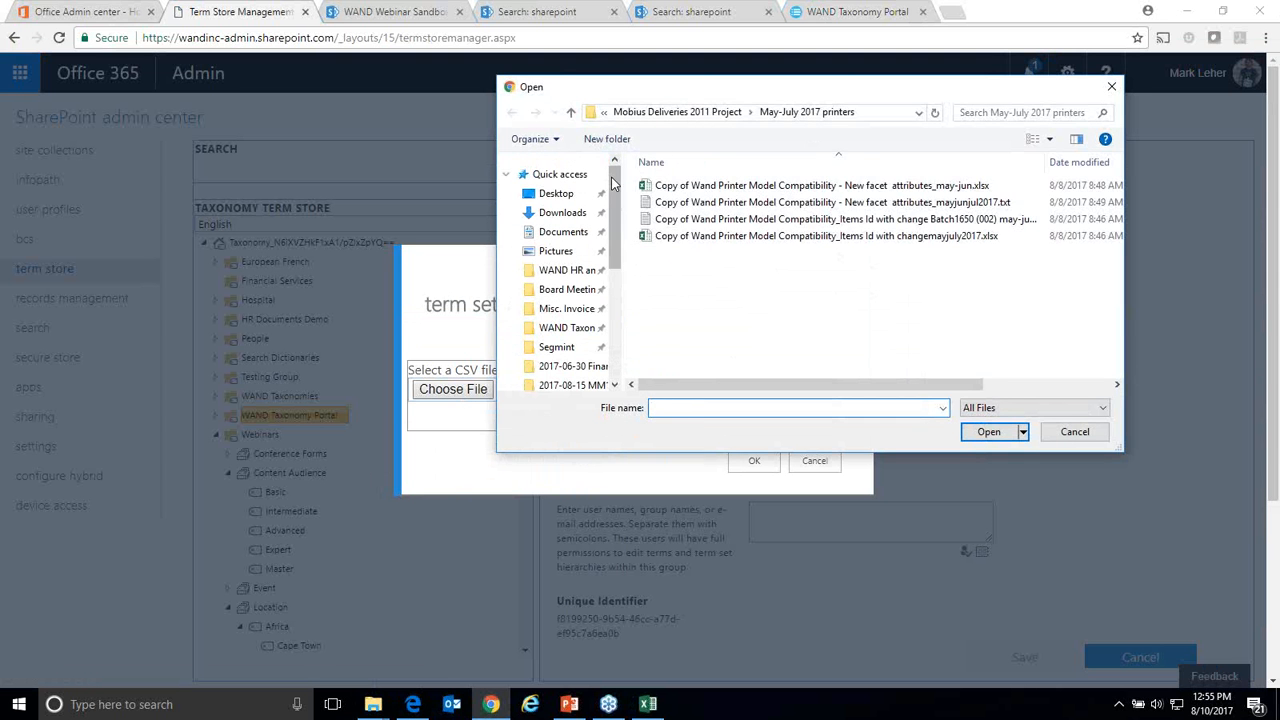
left_click(558, 194)
left_click(689, 185)
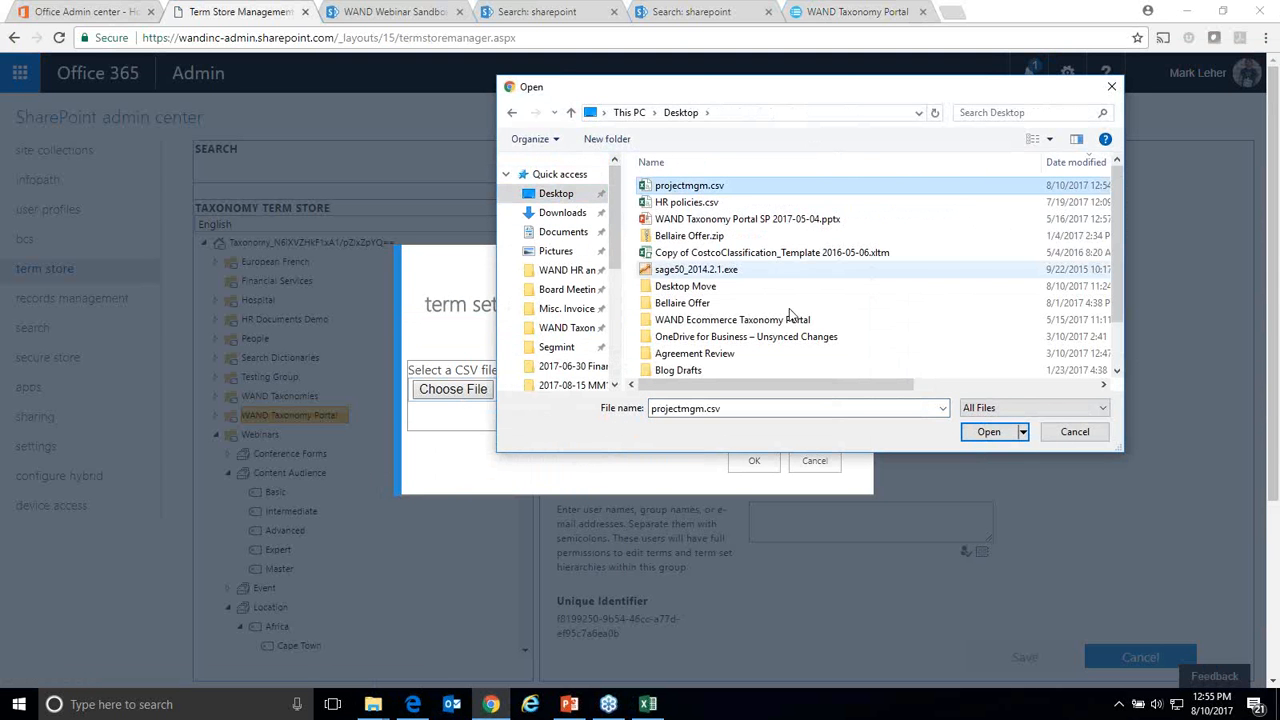
left_click(986, 432)
left_click(756, 461)
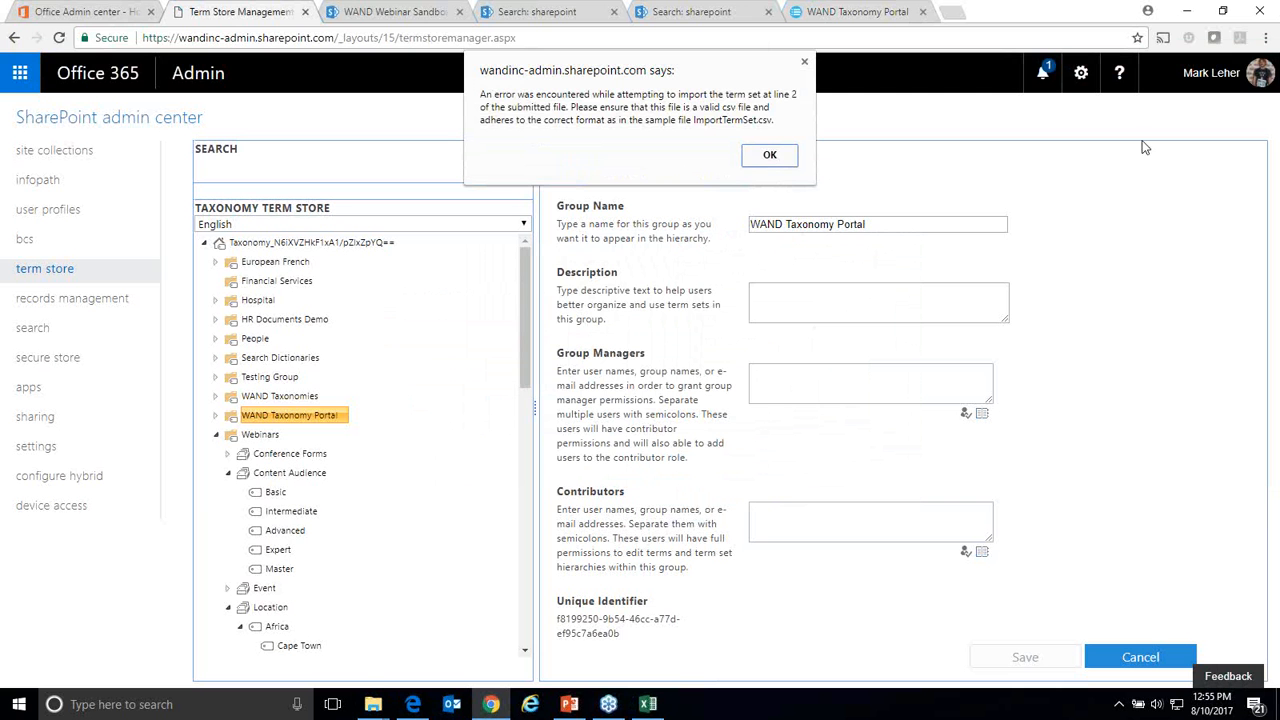
left_click(789, 162)
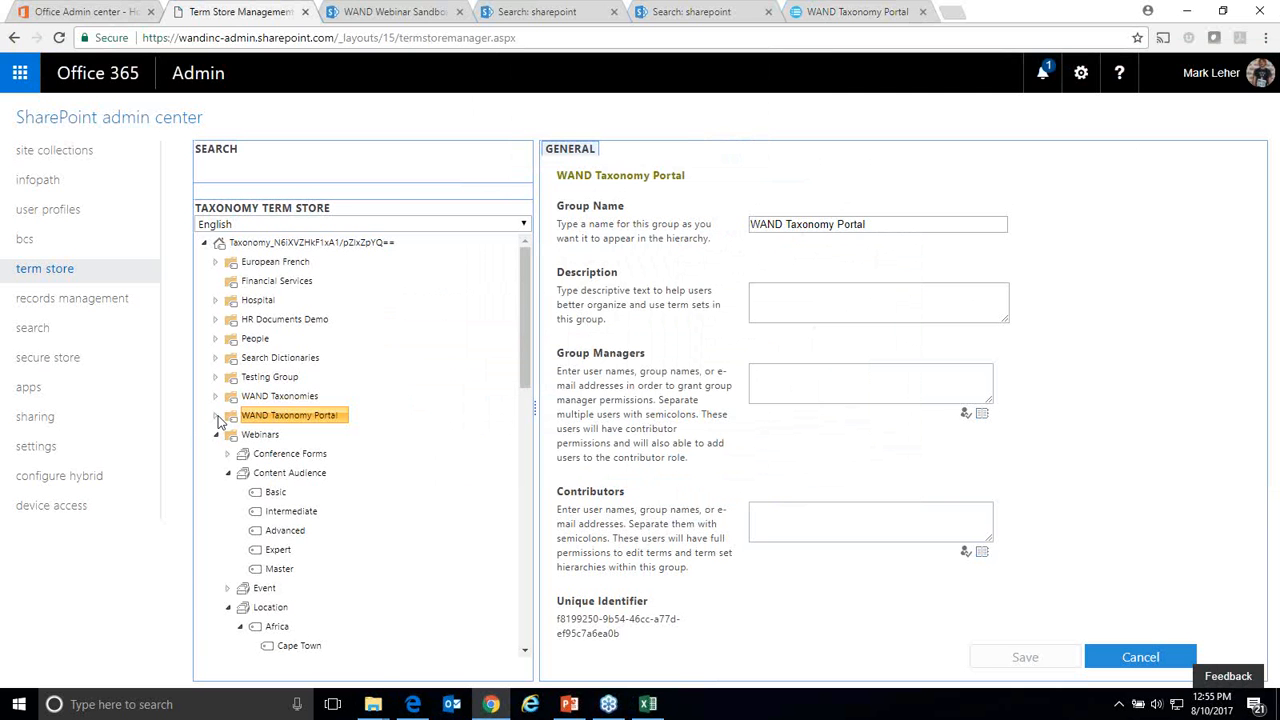
Step: Expand the Project Management term set in the WAND Taxonomy Portal group and view its Completion term
left_click(218, 419)
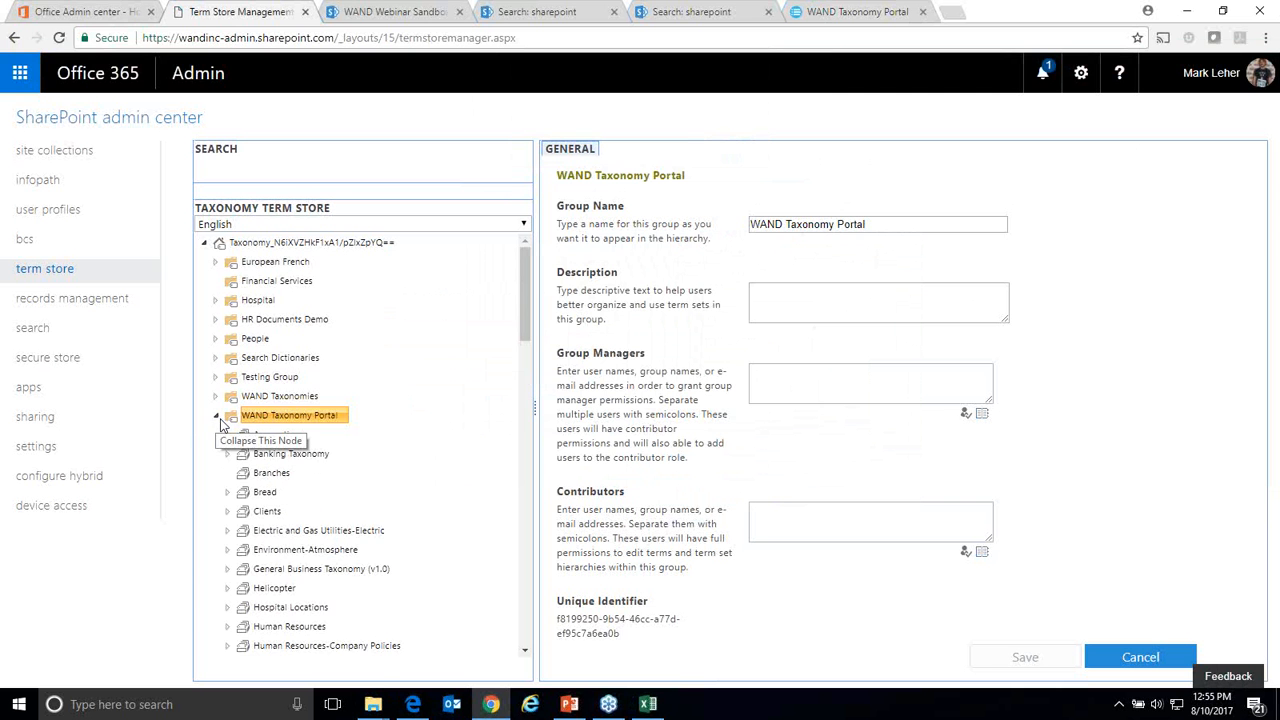
scroll(230, 440, "down", 5)
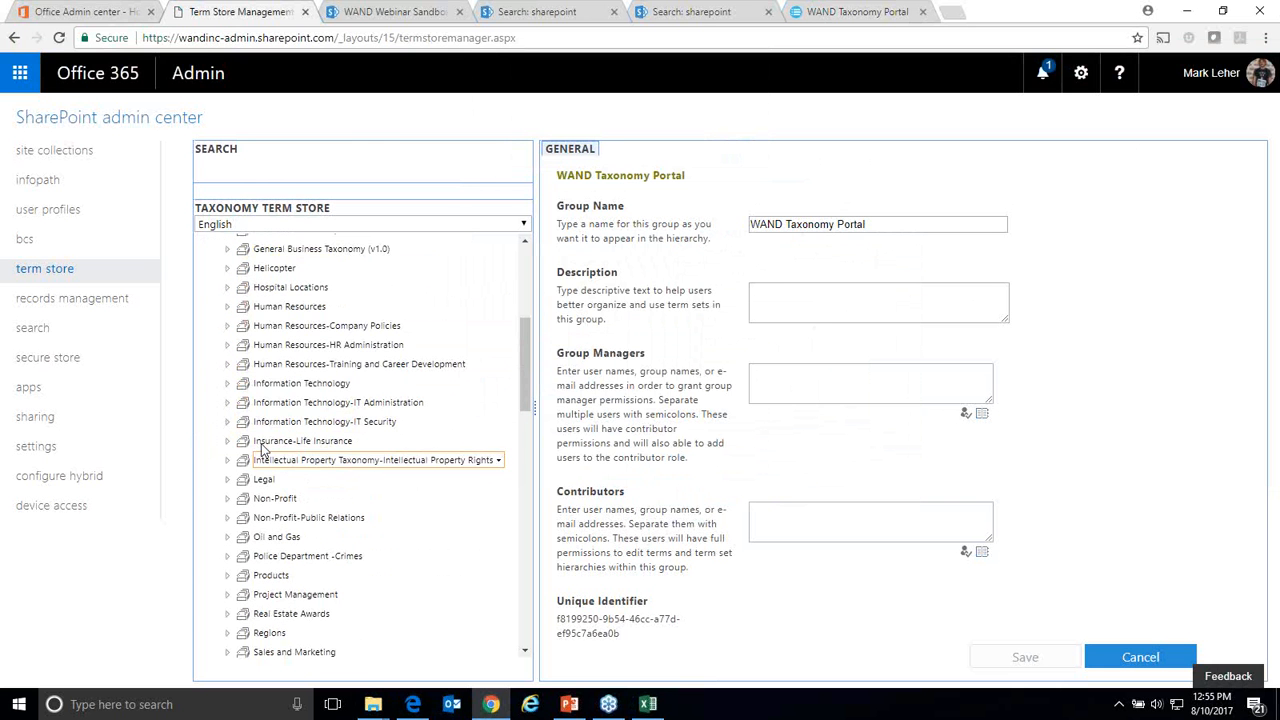
left_click(228, 595)
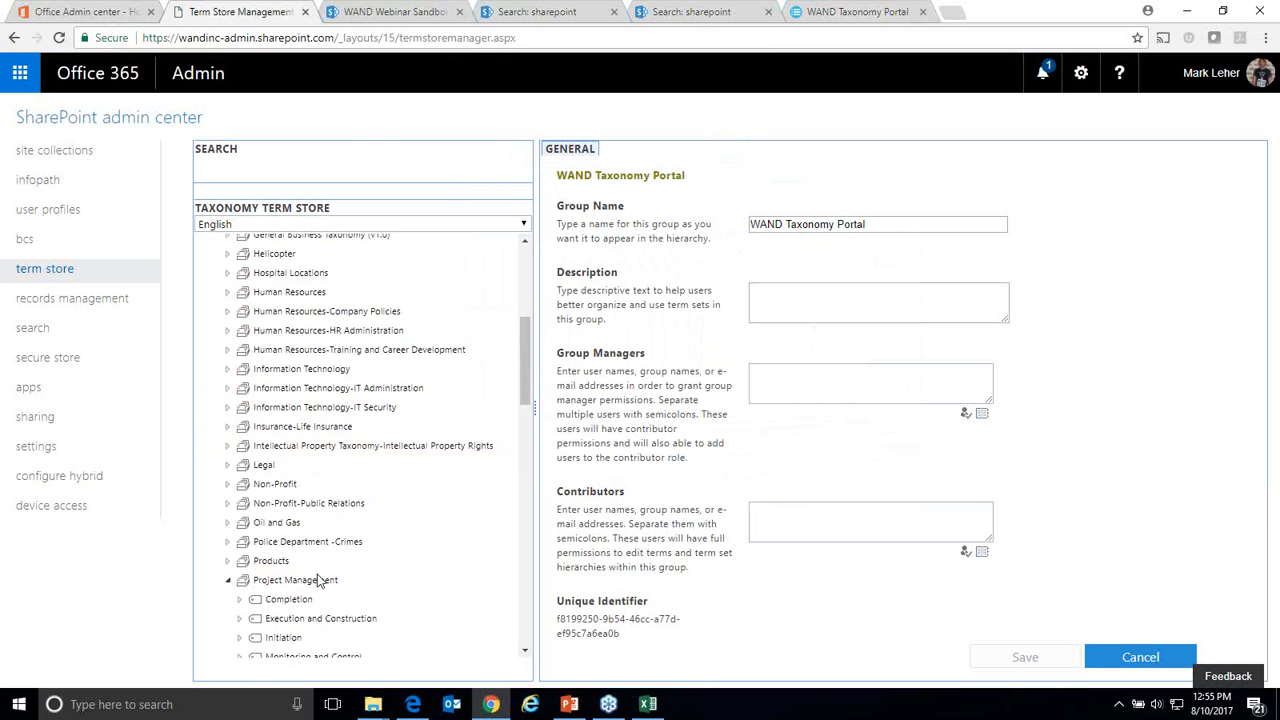
scroll(317, 574, "down", 3)
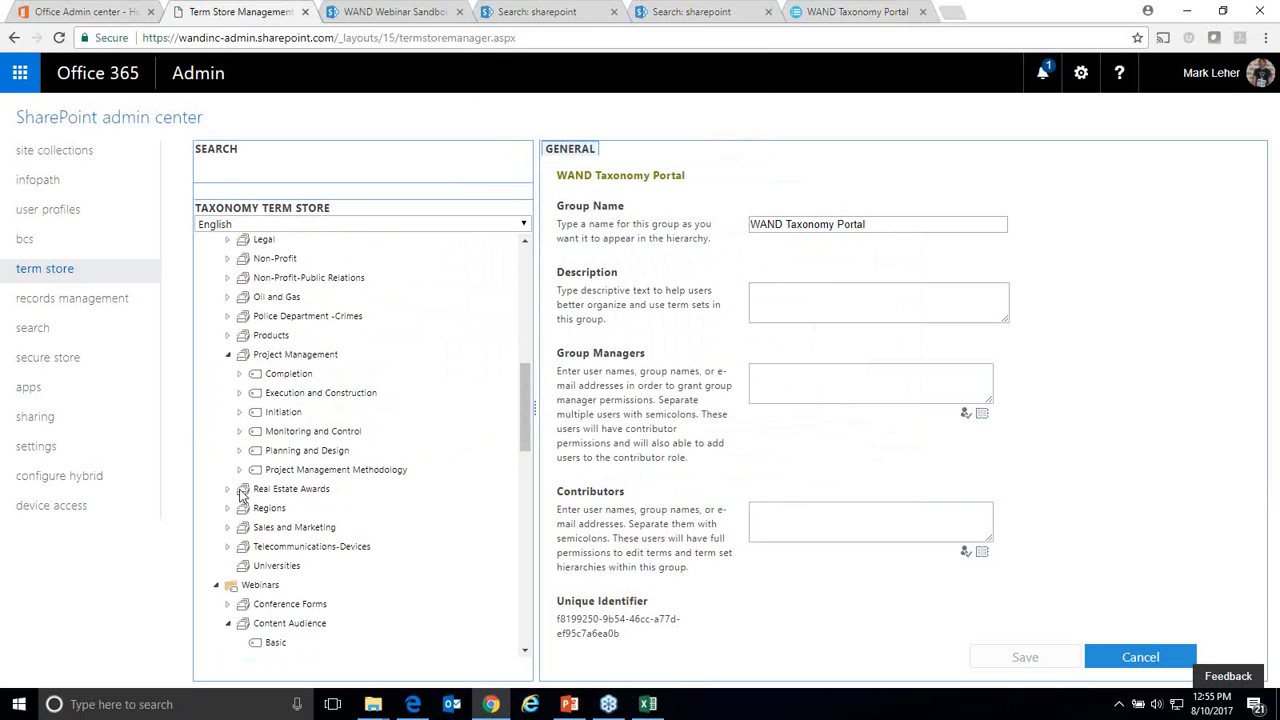
left_click(272, 375)
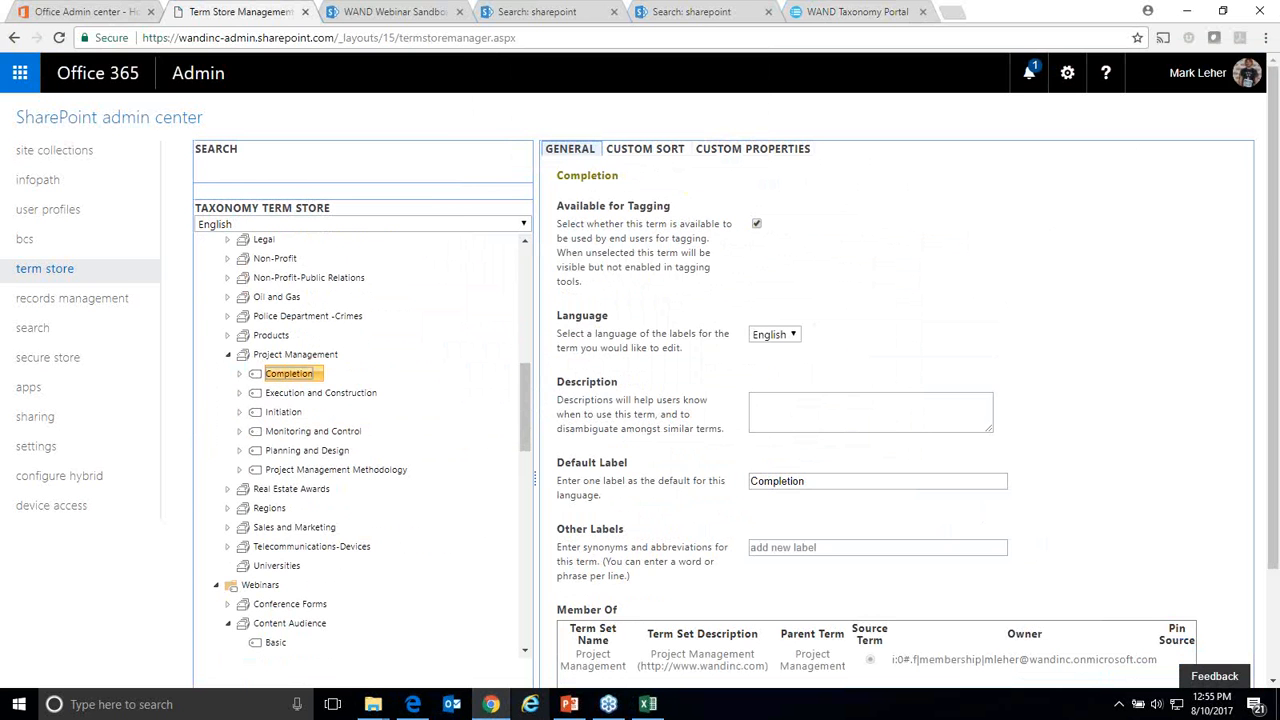
Step: Switch to PowerPoint, start the slide show from the SharePoint Term Store slide and advance to "Building your term sets"
left_click(562, 706)
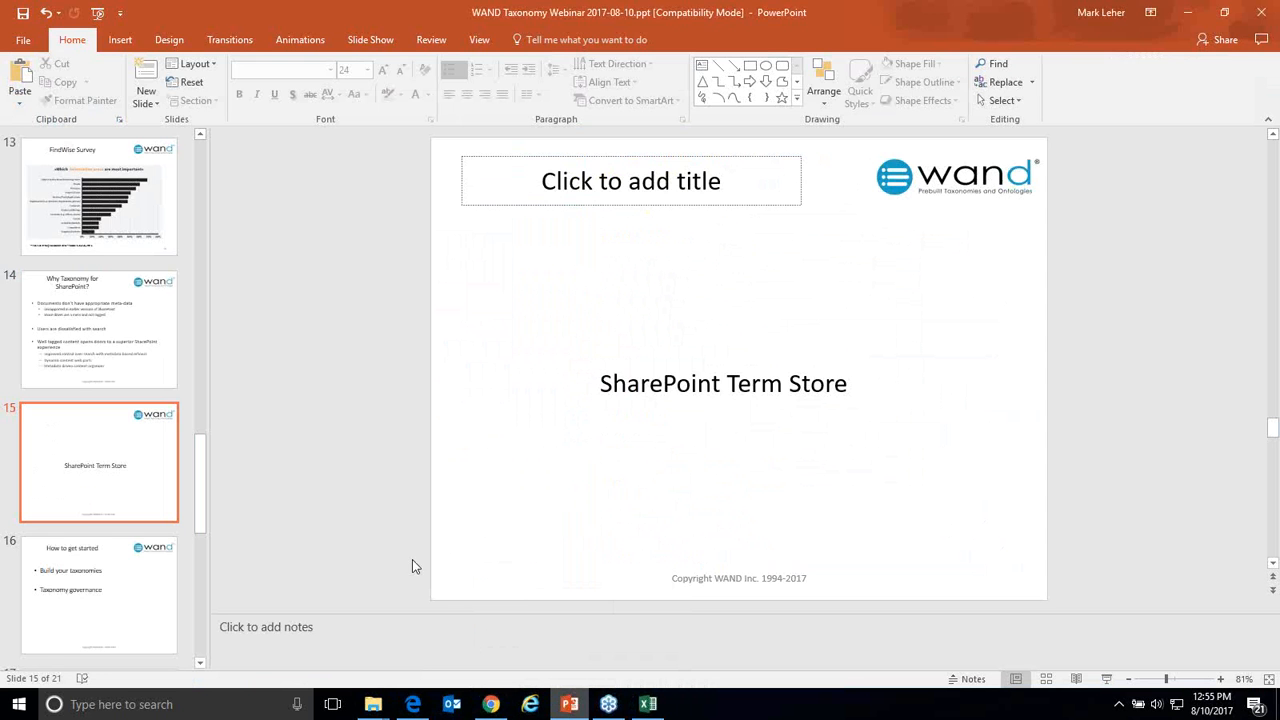
left_click(1106, 679)
left_click(656, 478)
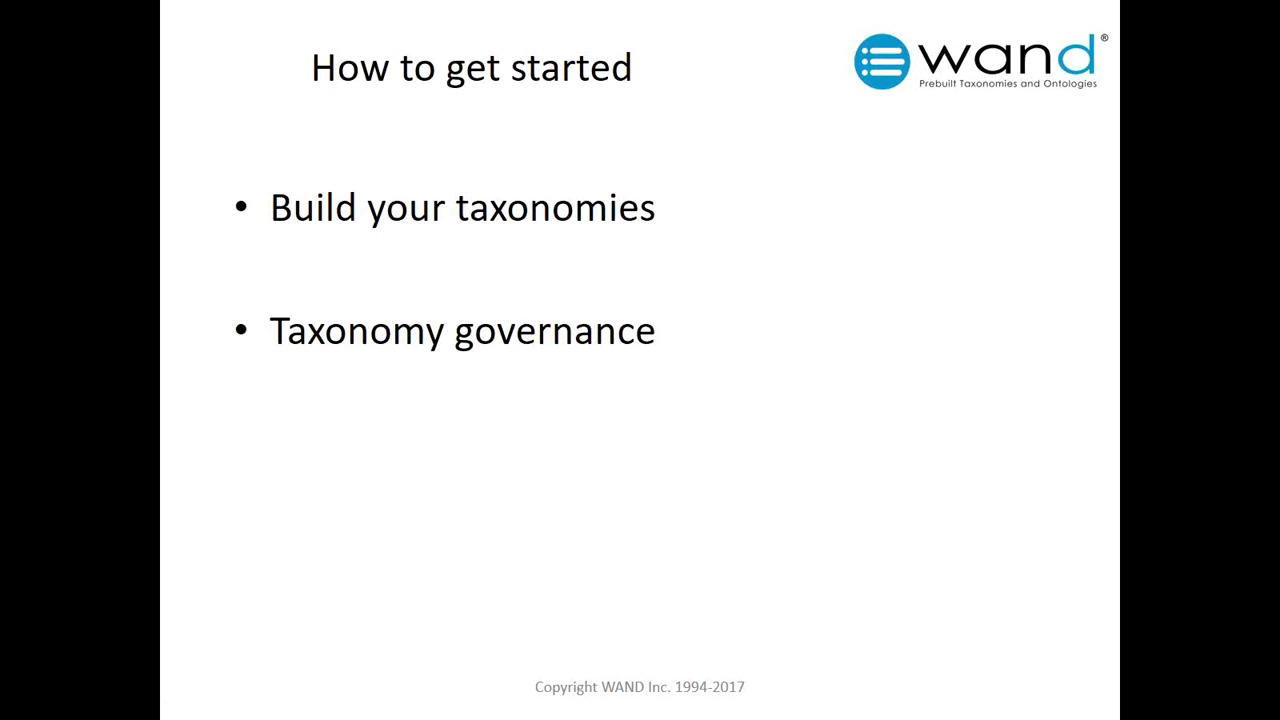
key("Right")
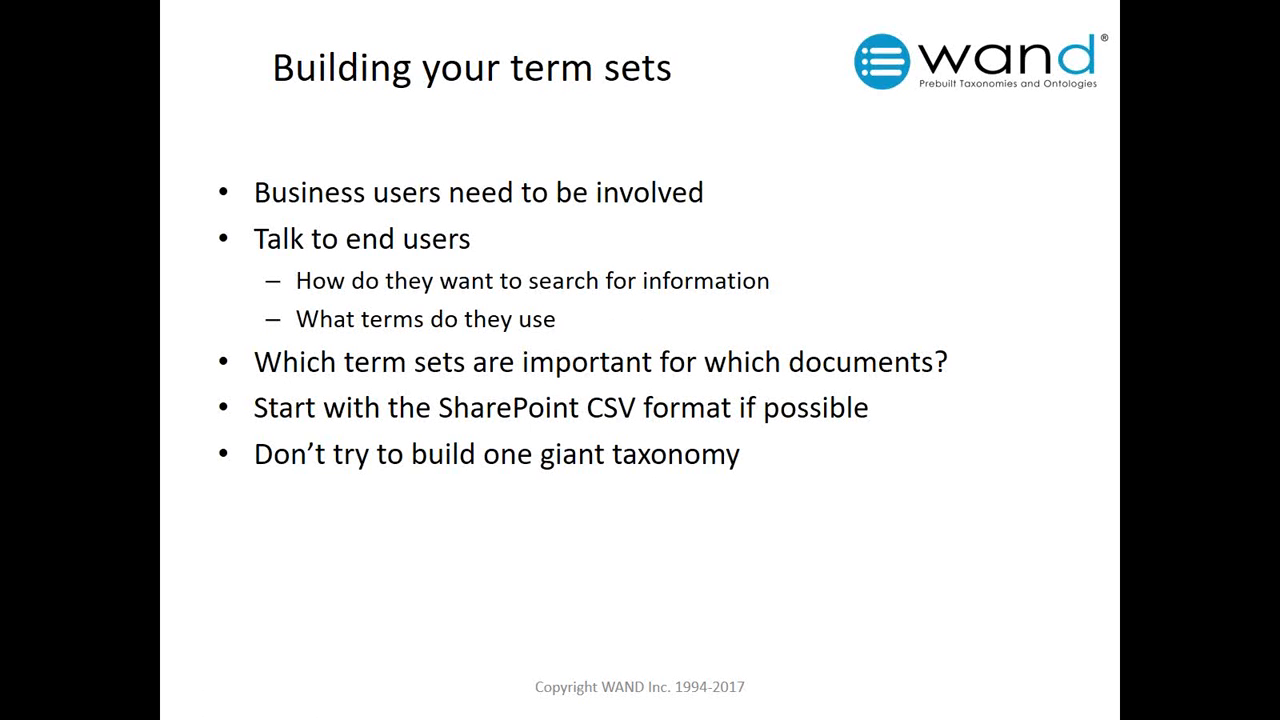